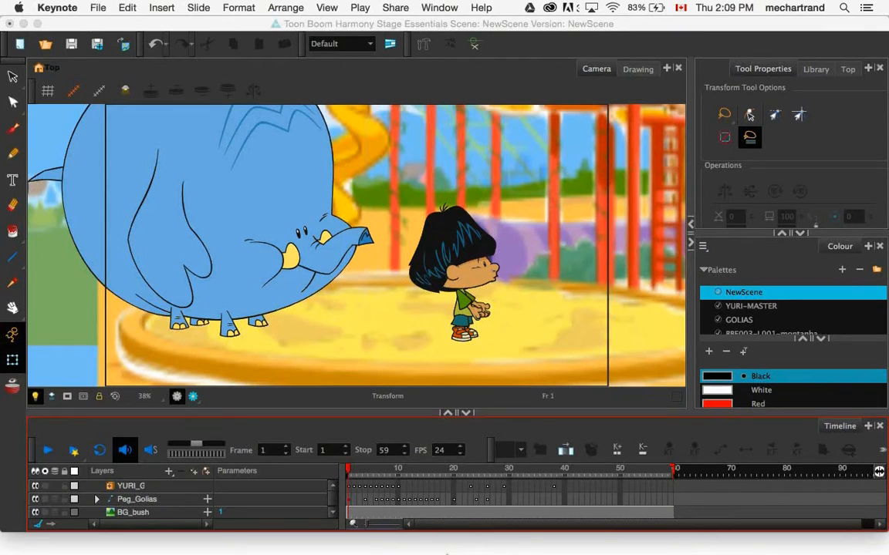
- Switch to Toon Boom Harmony Stage Essentials and change the keyboard shortcut set in the preferences to Toon Boom Studio
mouse_move(427, 540)
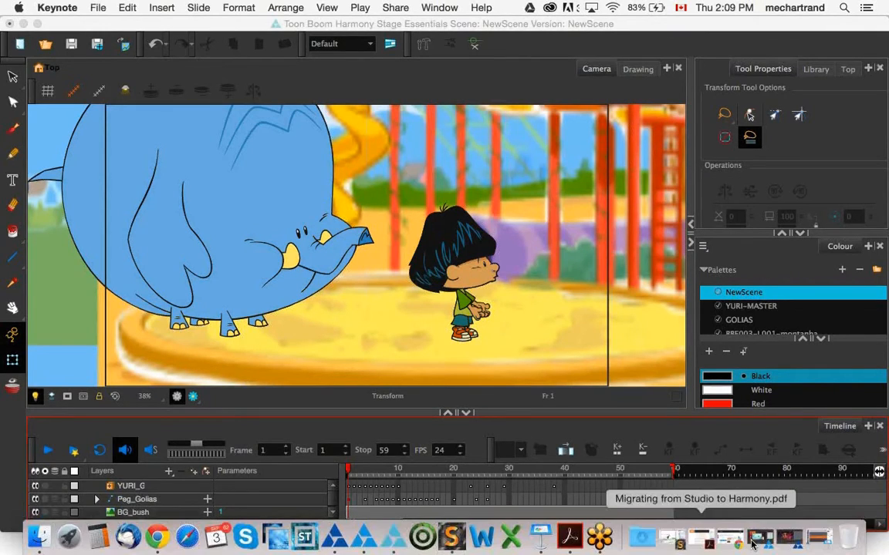
click(448, 437)
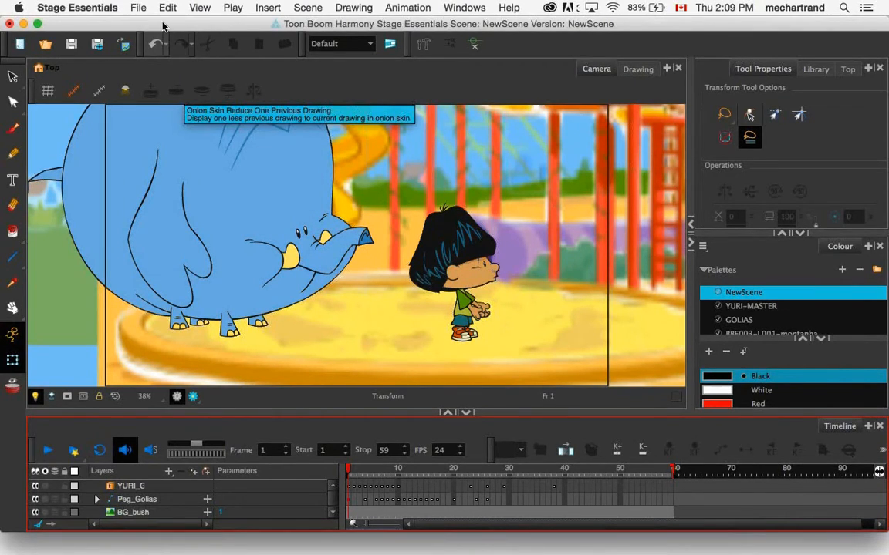
click(115, 7)
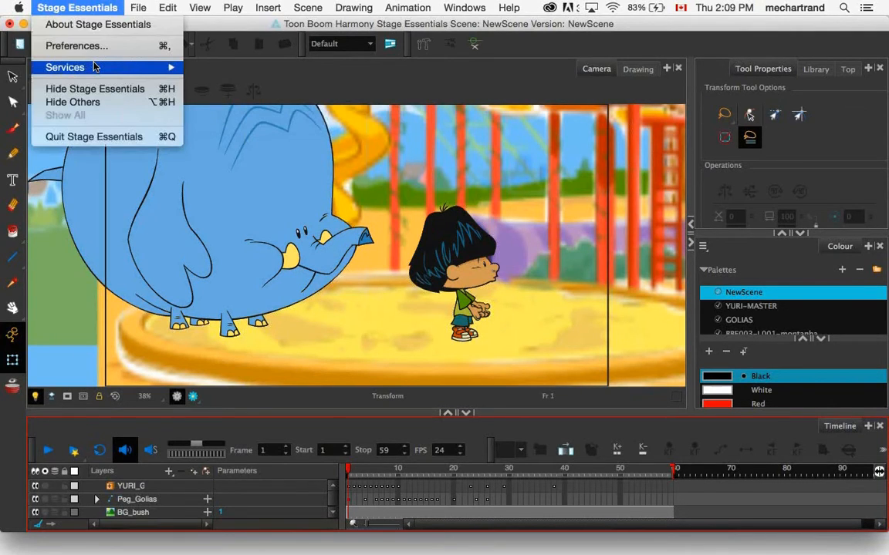
click(91, 47)
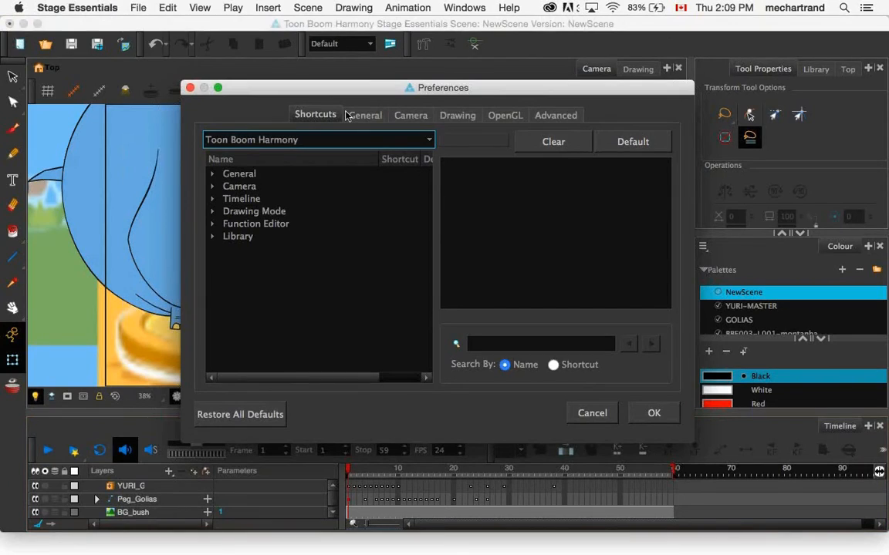
click(226, 145)
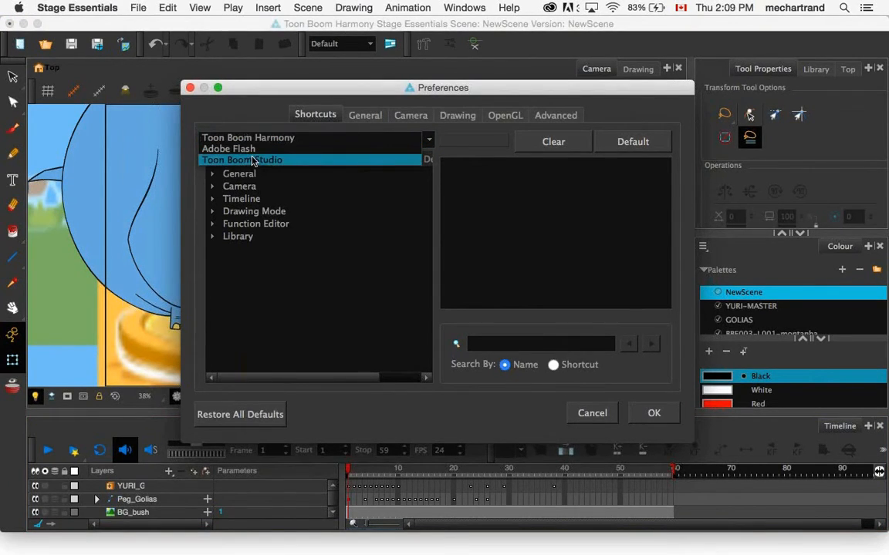
click(253, 160)
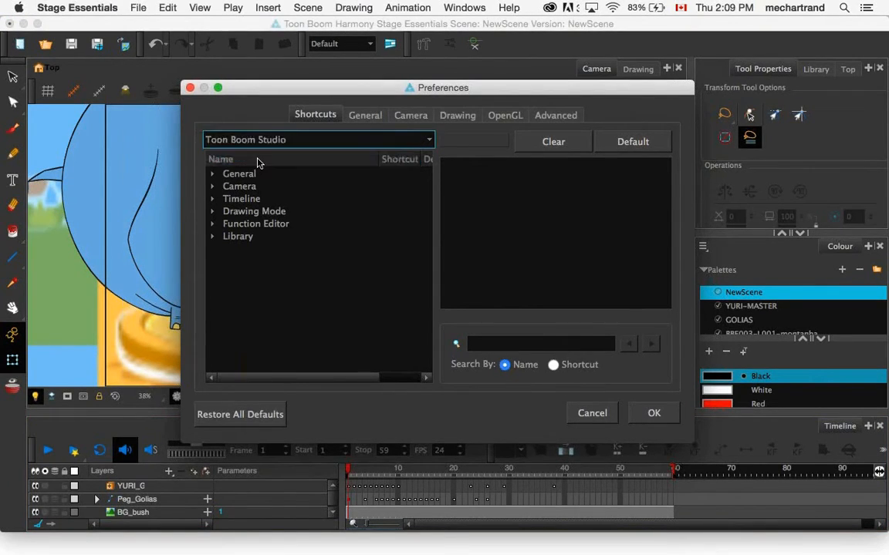
click(653, 413)
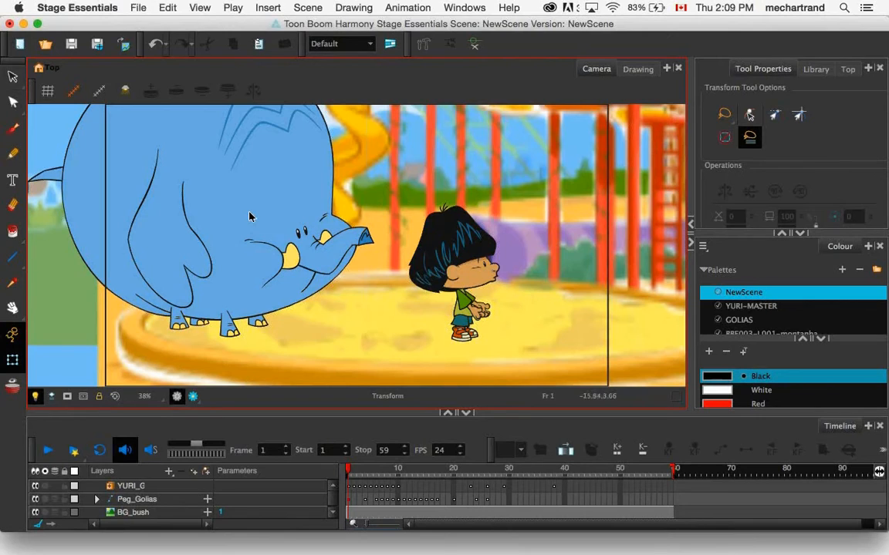
- Zoom the camera view out and in to try the Toon Boom Studio zoom shortcuts
key(2)
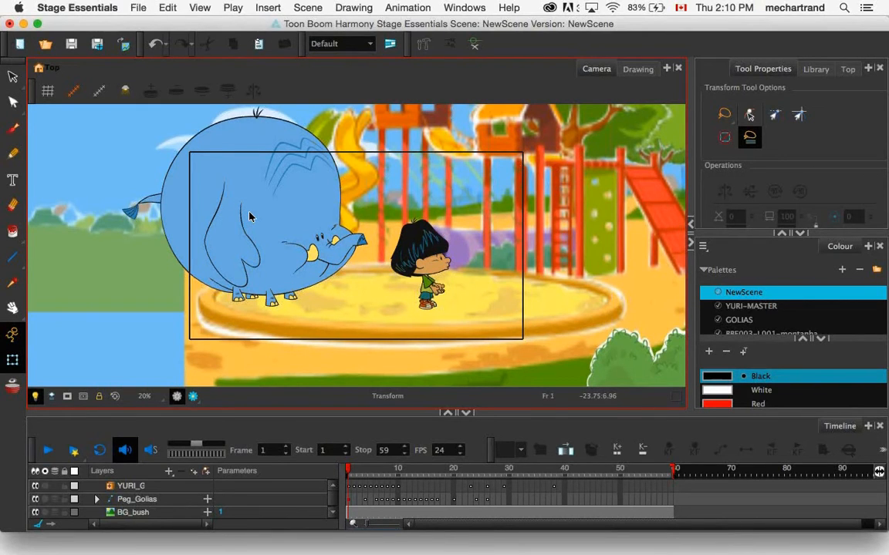
key(1)
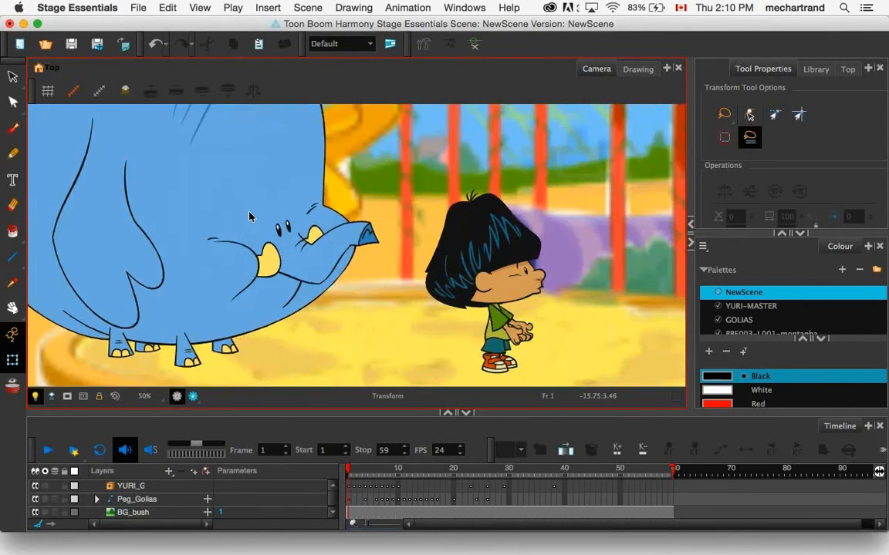
key(2)
key(2)
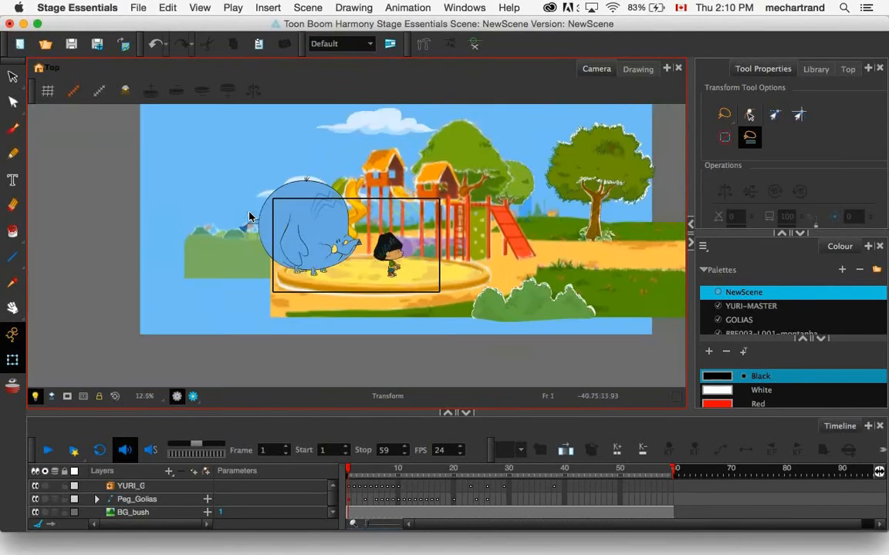
key(1)
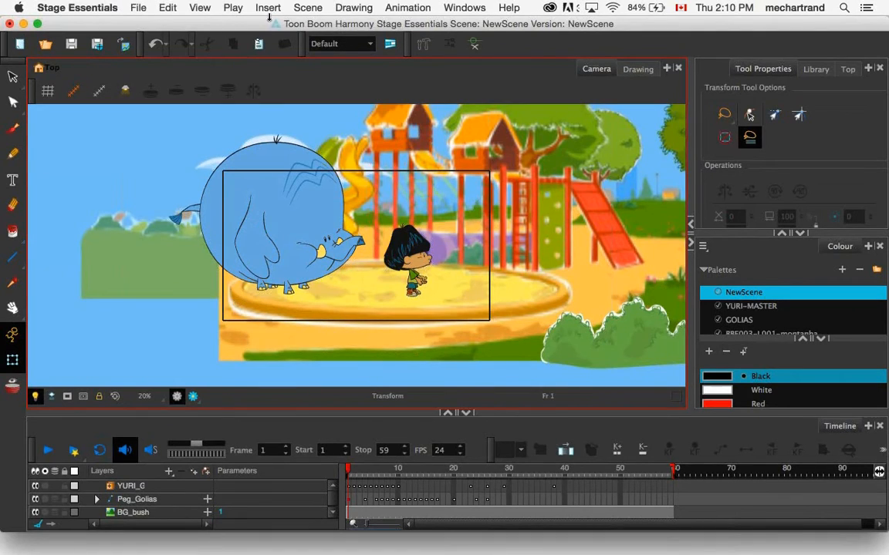
- Set the keyboard shortcut set back to Toon Boom Harmony and try its zoom shortcuts in the camera view
key(super+u)
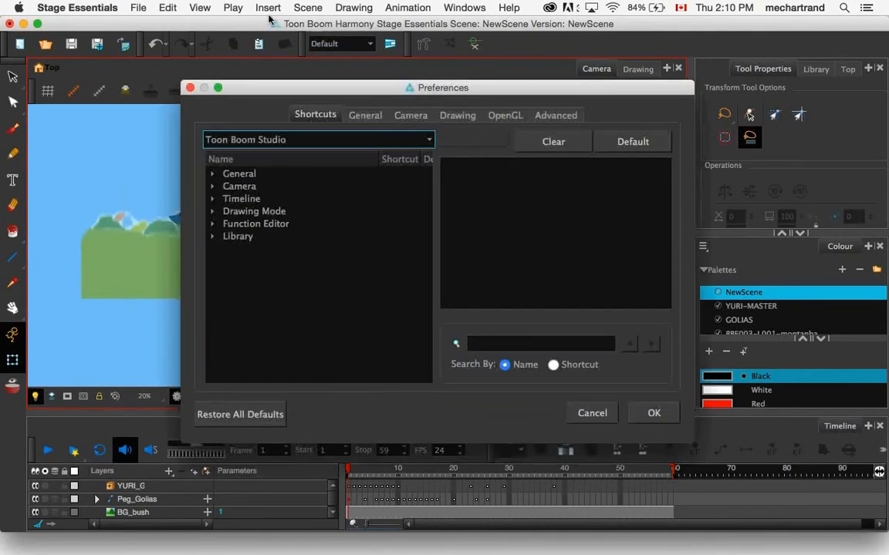
click(271, 141)
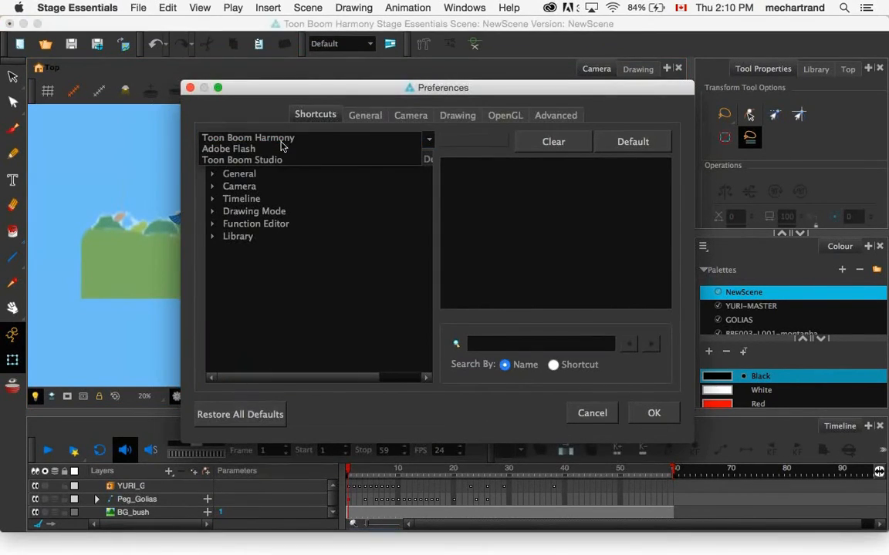
click(280, 140)
click(652, 414)
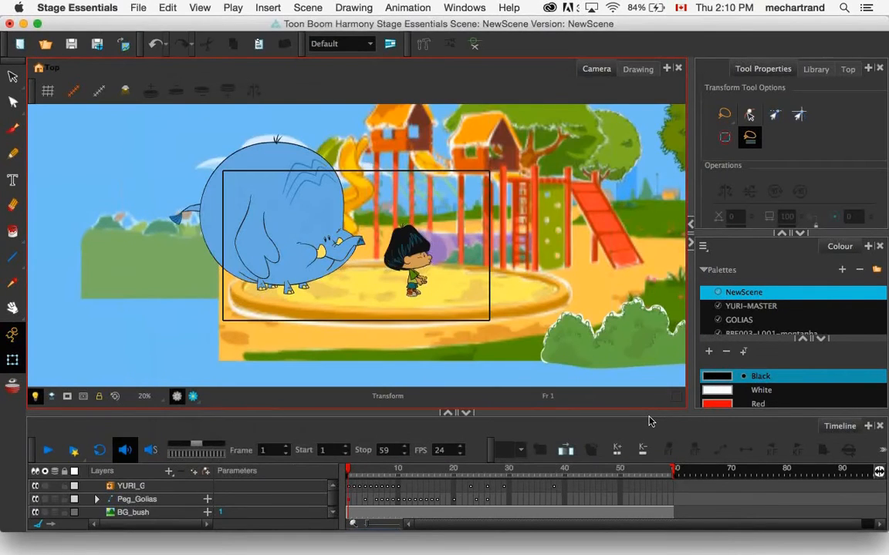
key(1)
key(2)
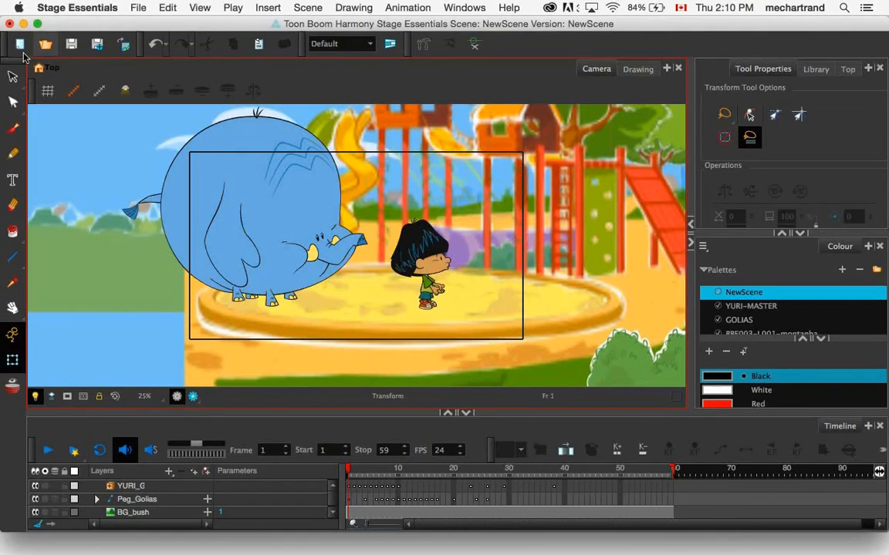
- Create a new scene named Test with the HDTV_1080p24 camera size, without saving the changes to the current scene
key(super+n)
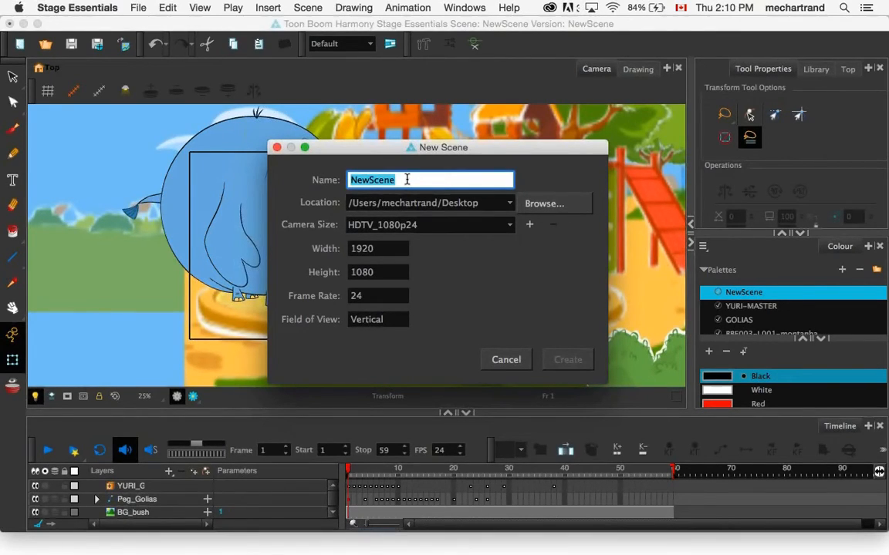
text(Test)
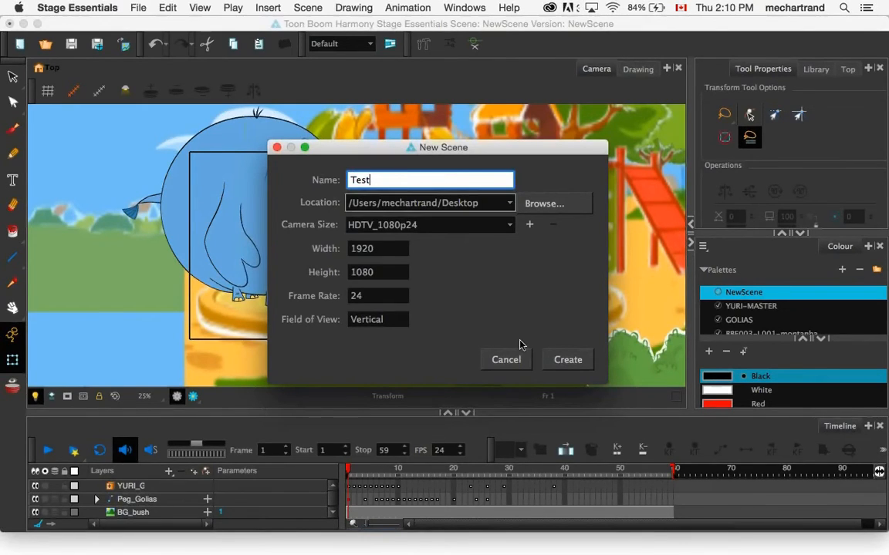
click(571, 360)
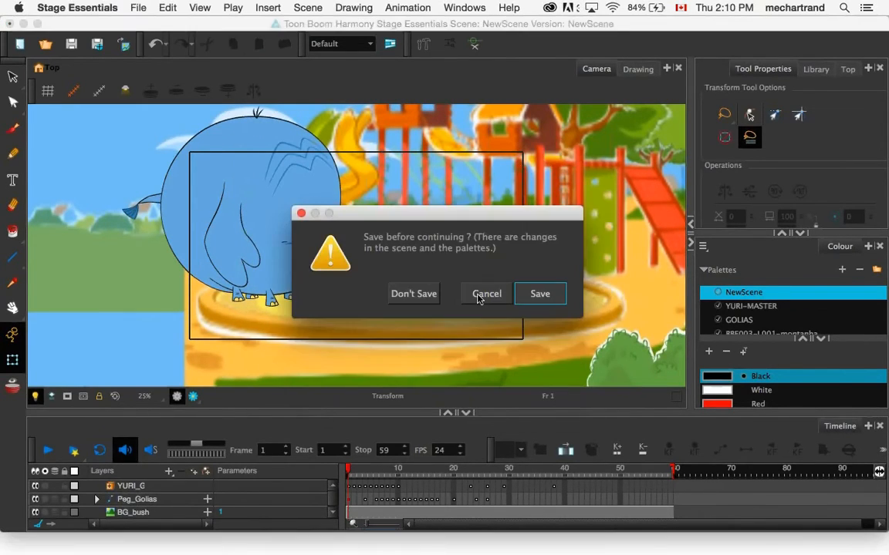
click(430, 300)
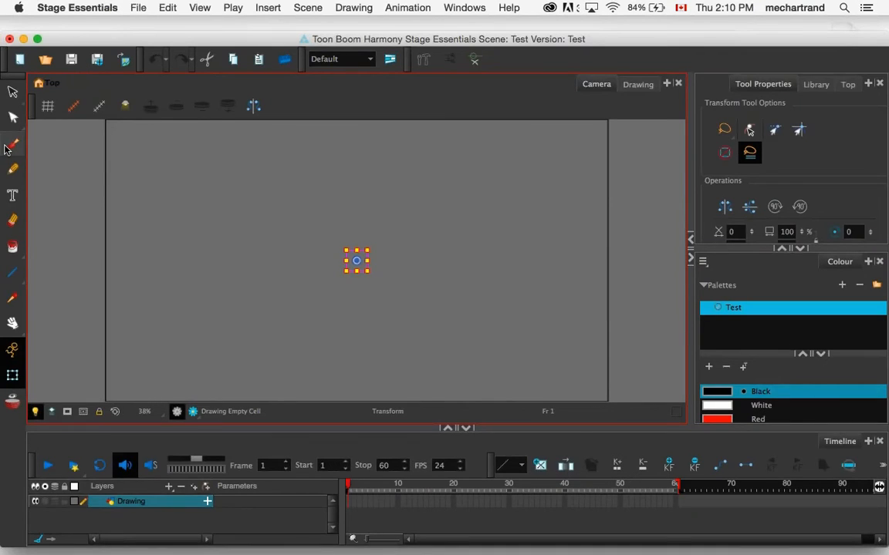
- Draw a black heart outline on frame 1 of the Drawing layer with the size 5 Brush, and preview it in Render View
click(11, 145)
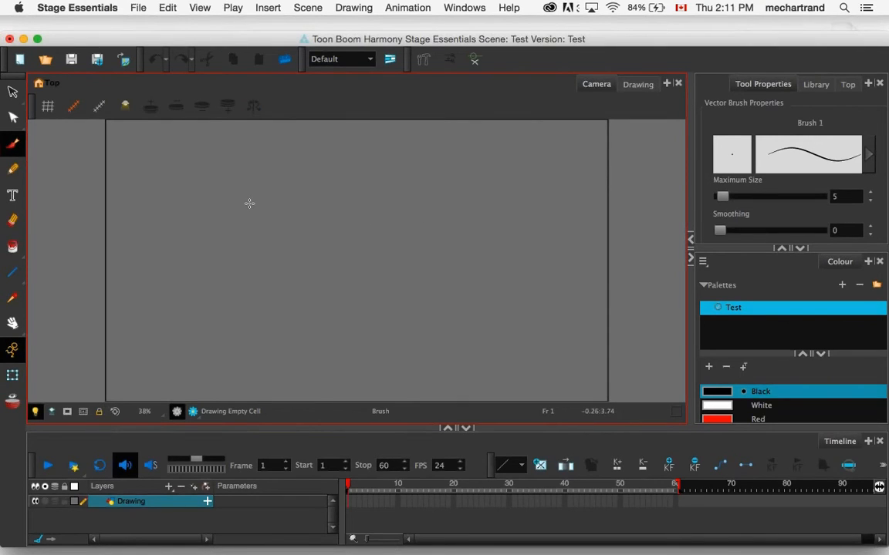
mouse_move(348, 348)
mouse_down()
mouse_move(423, 282)
mouse_move(331, 345)
mouse_up()
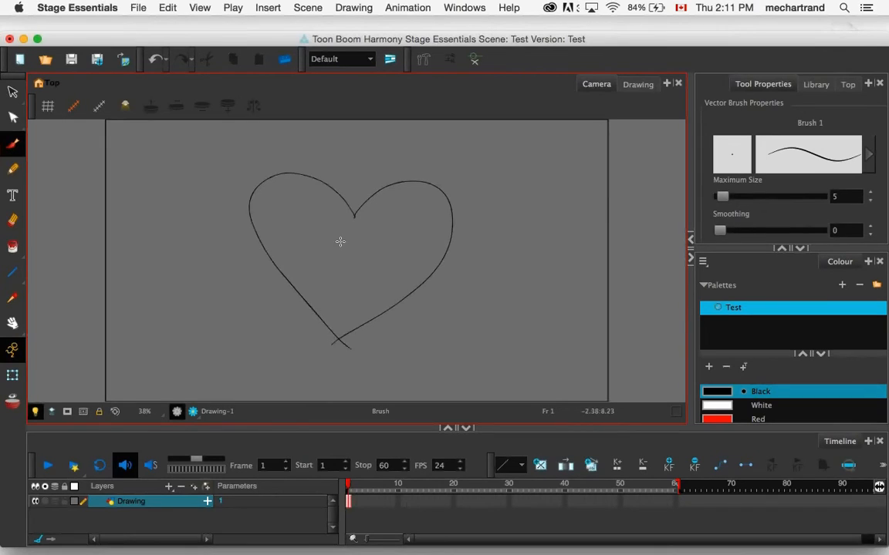
click(193, 412)
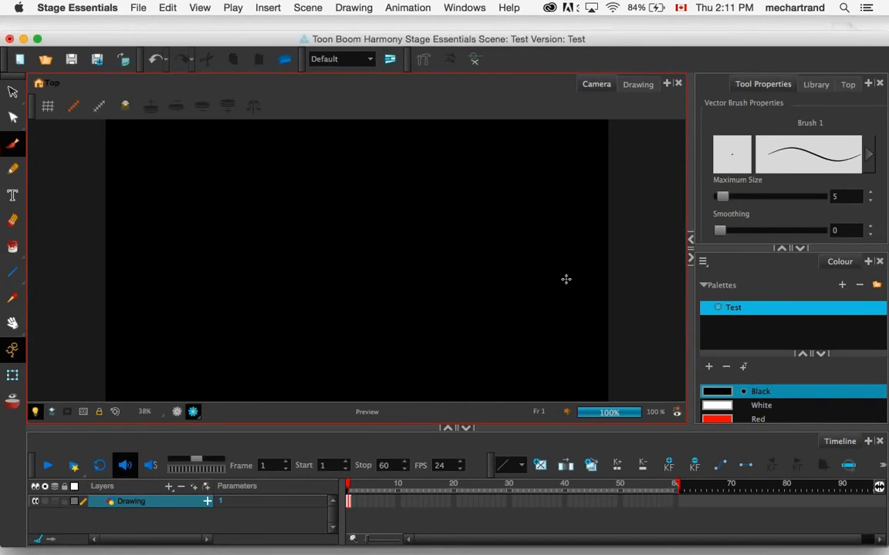
click(178, 411)
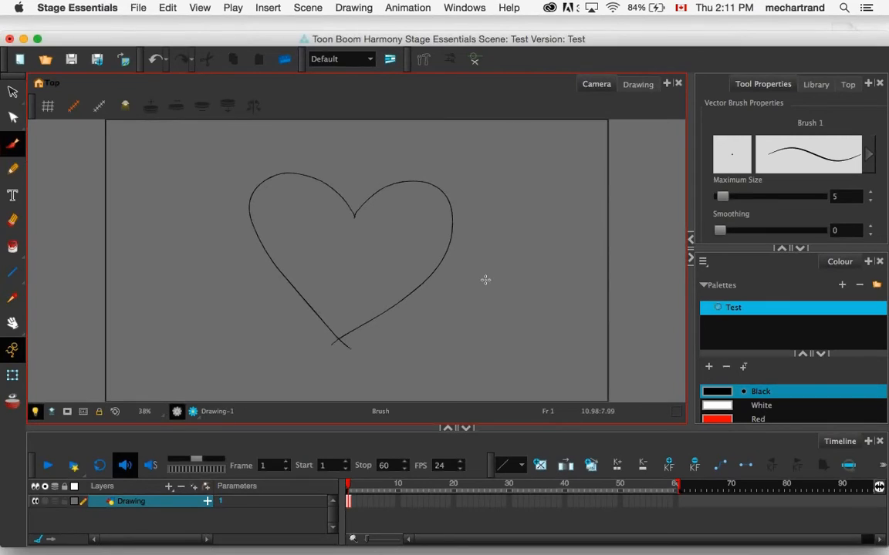
key(ctrl+shift+r)
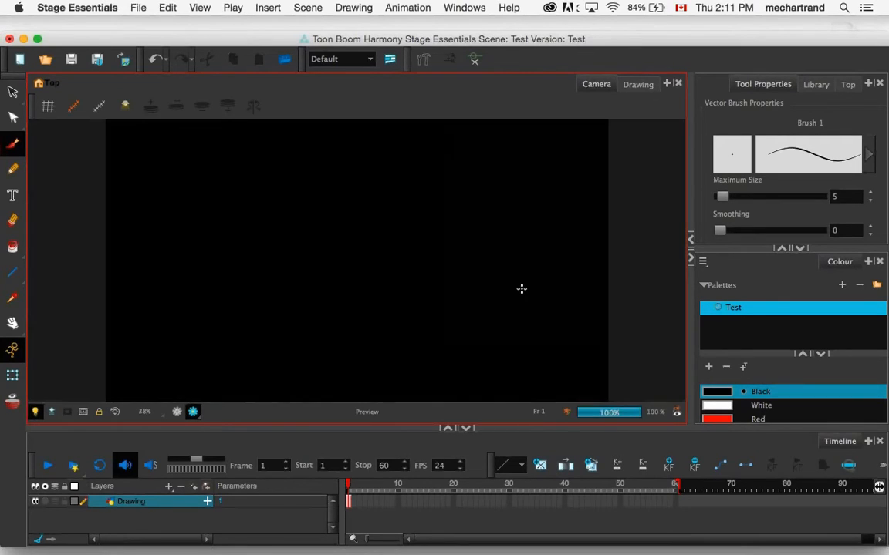
drag(335, 424, 335, 357)
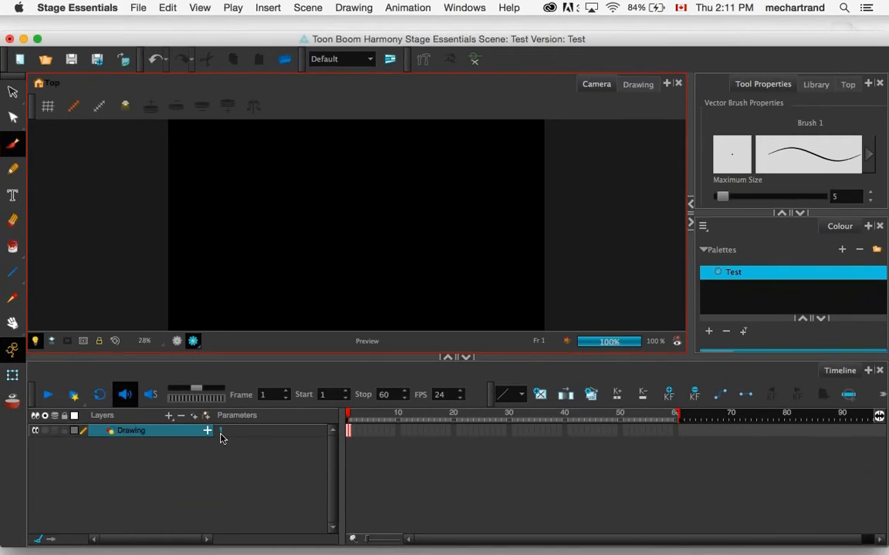
click(169, 417)
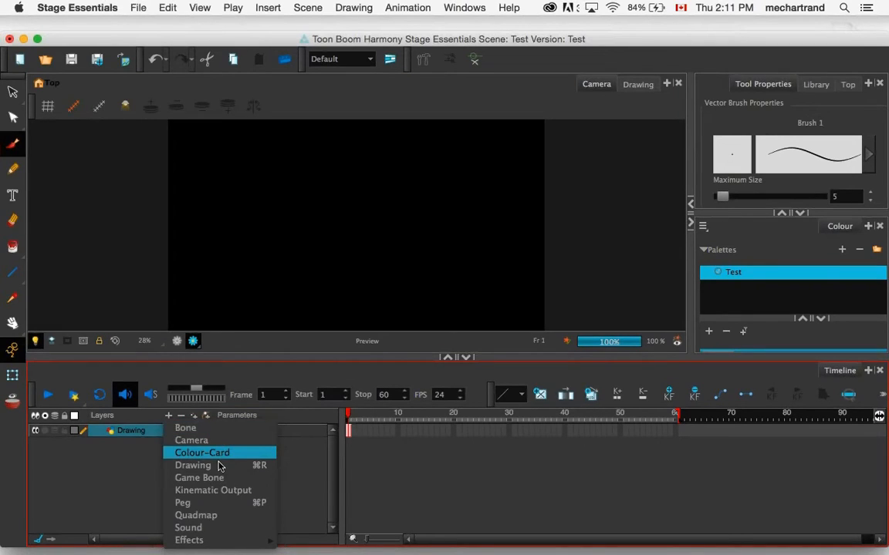
click(202, 453)
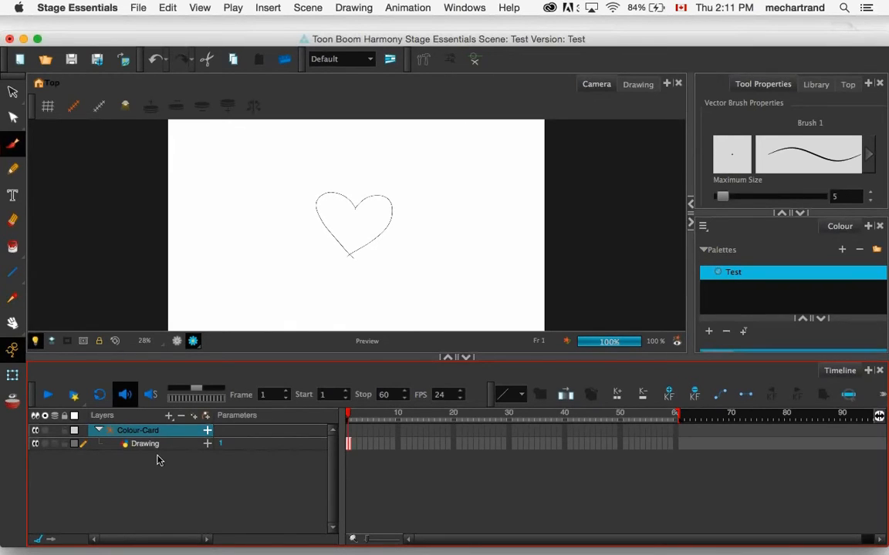
key(super+z)
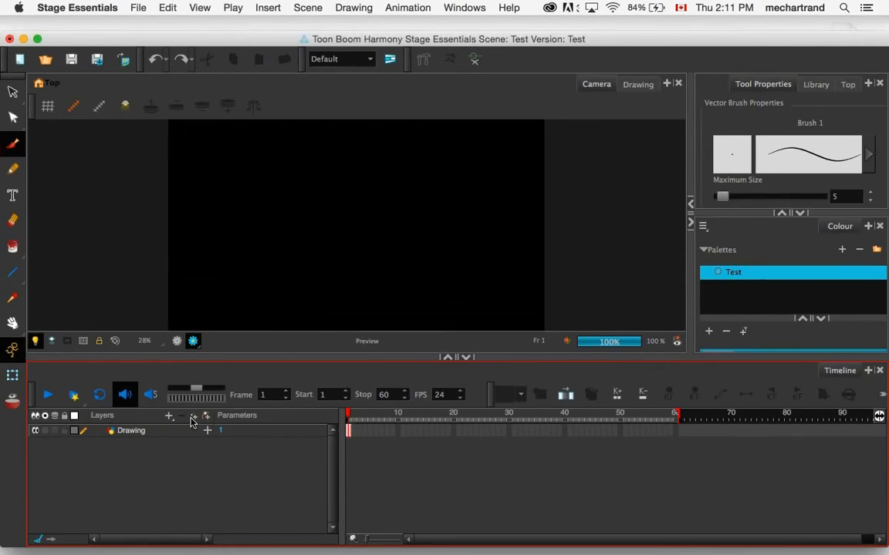
- Add a Colour-Card layer beneath the Drawing layer as the background and render the preview
click(192, 419)
click(190, 455)
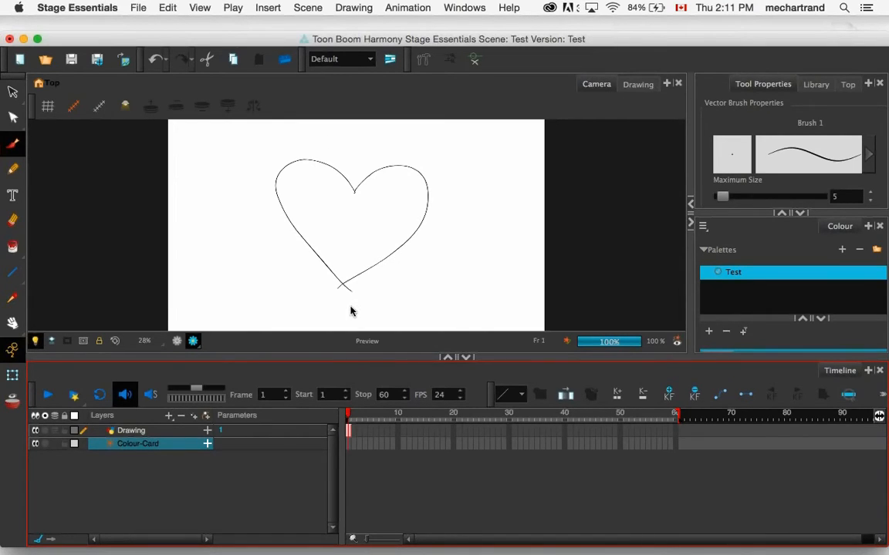
click(192, 343)
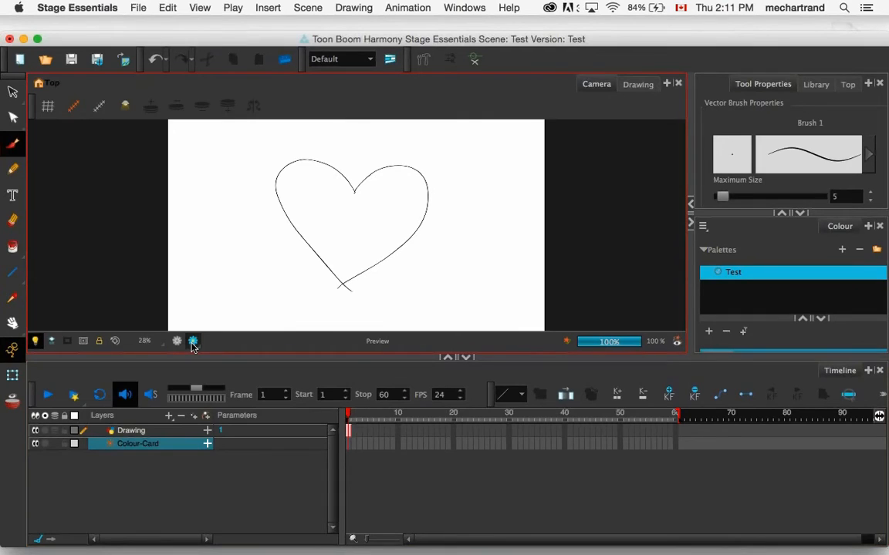
- Set the Colour-Card layer's colour to green with red 103, green 196 and blue 127, and close its properties
double_click(172, 448)
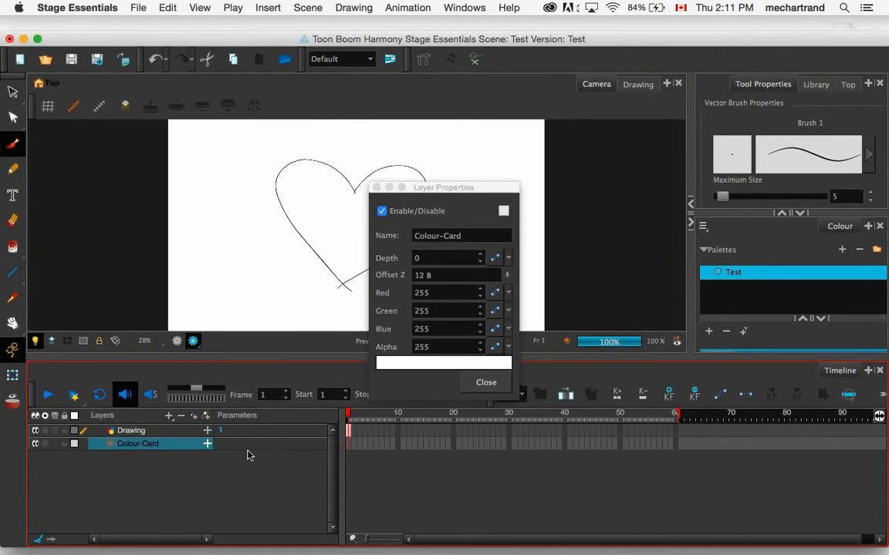
click(396, 362)
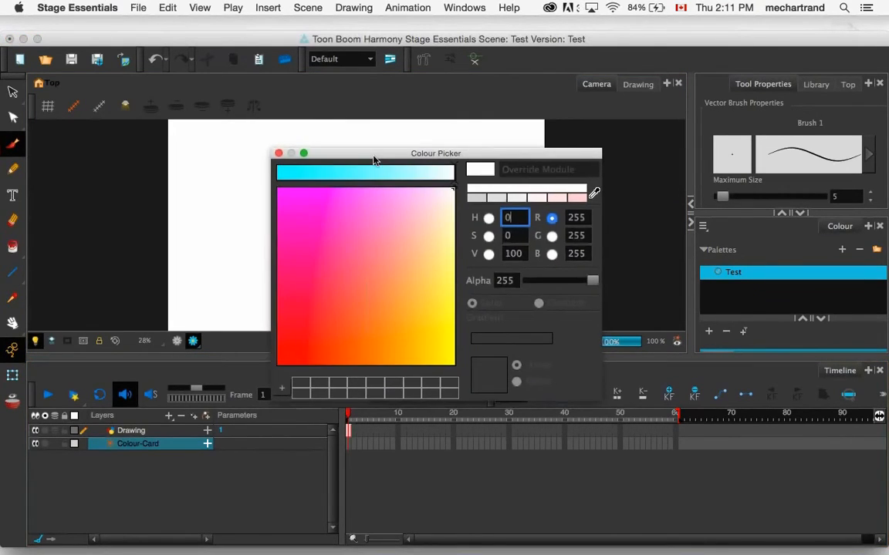
drag(374, 160, 580, 288)
click(723, 240)
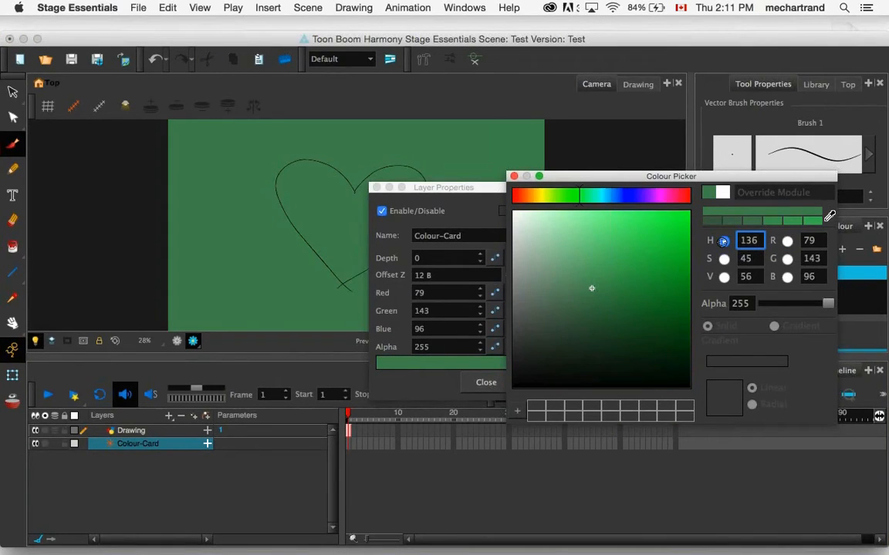
mouse_move(640, 248)
mouse_down()
mouse_move(561, 280)
mouse_move(571, 260)
mouse_move(596, 252)
mouse_up()
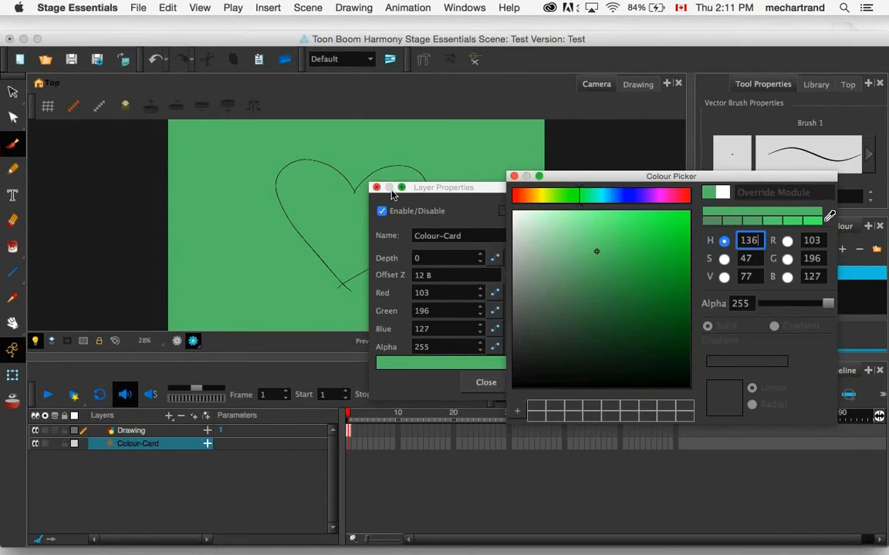
click(514, 177)
click(375, 188)
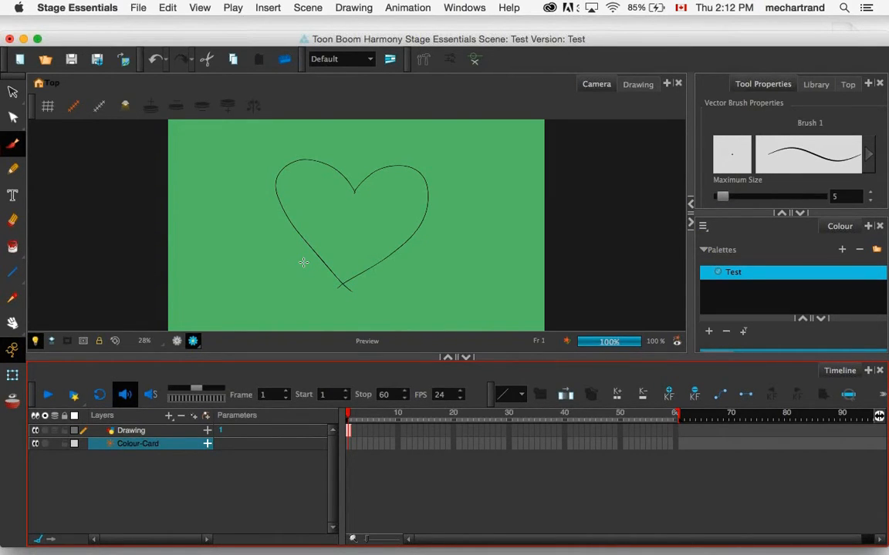
- Delete the Colour-Card layer and switch the Camera view from Render View back to OpenGL View
key(Delete)
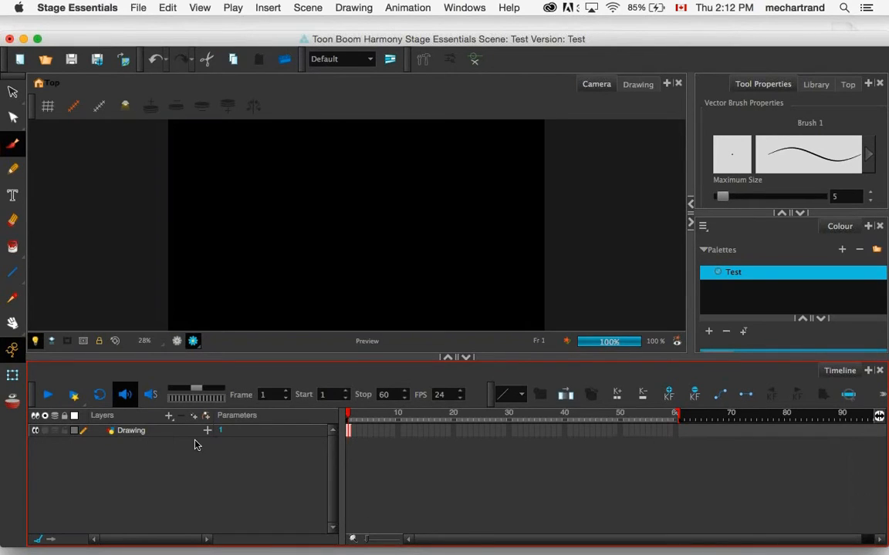
click(195, 446)
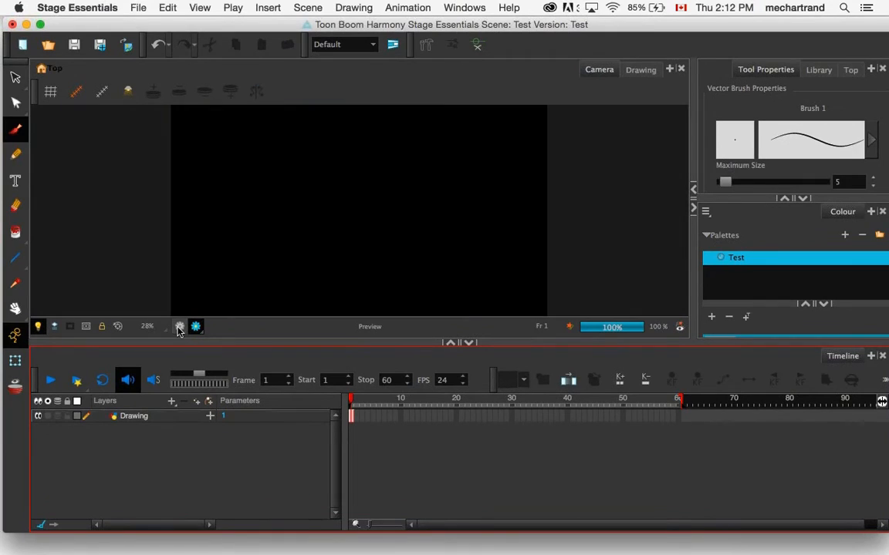
click(179, 327)
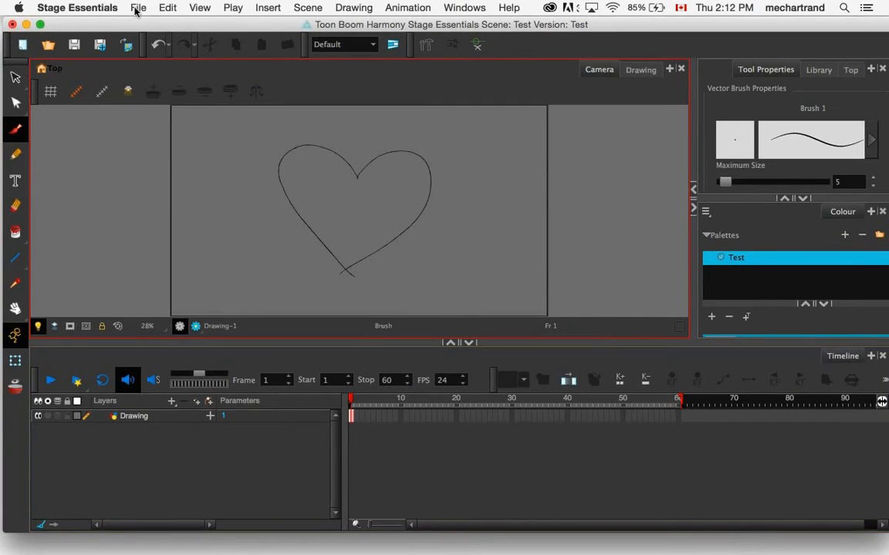
- Set the Camera background colour to white in the preferences and enlarge the Camera view above the timeline
click(85, 8)
click(97, 49)
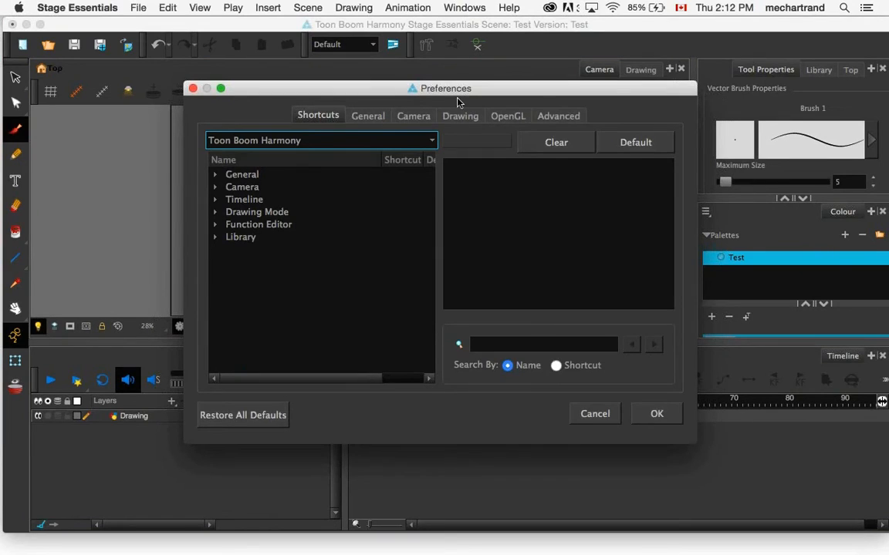
drag(414, 88, 372, 78)
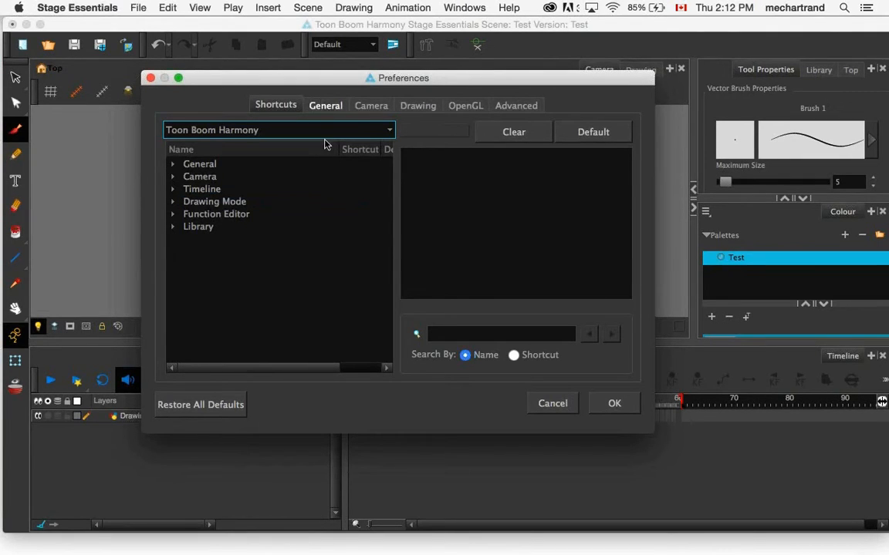
click(326, 108)
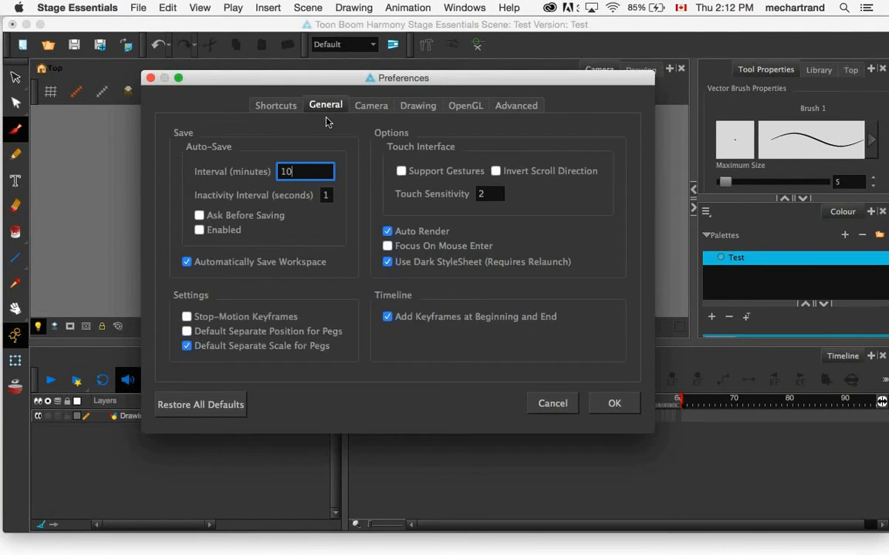
click(370, 108)
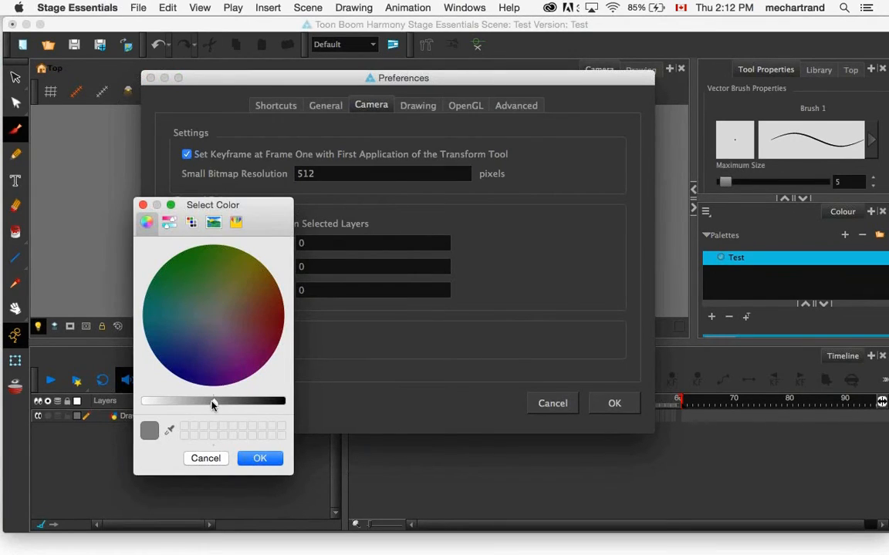
drag(176, 404, 139, 404)
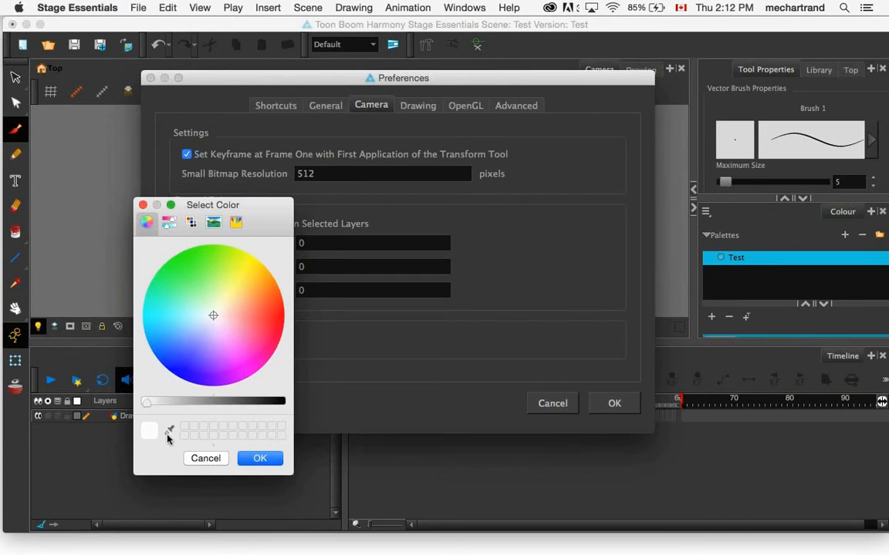
click(205, 459)
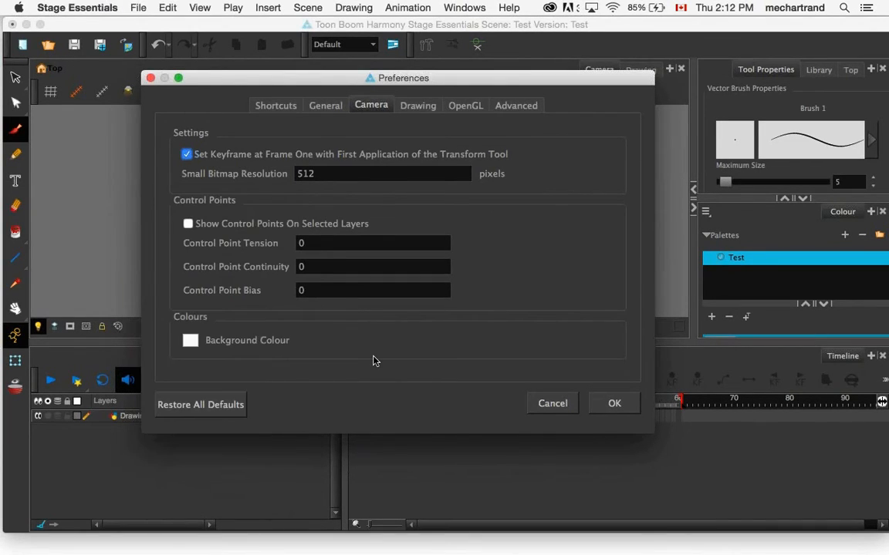
key(Return)
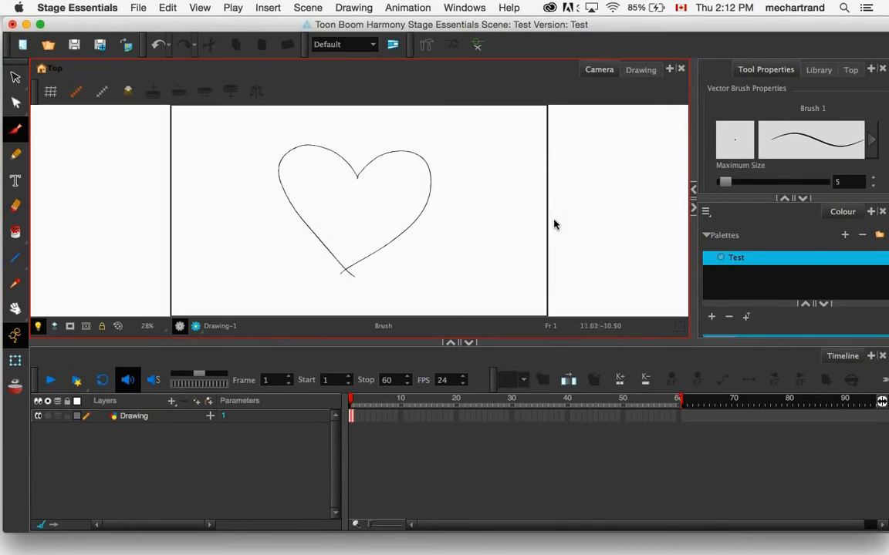
drag(513, 342, 496, 387)
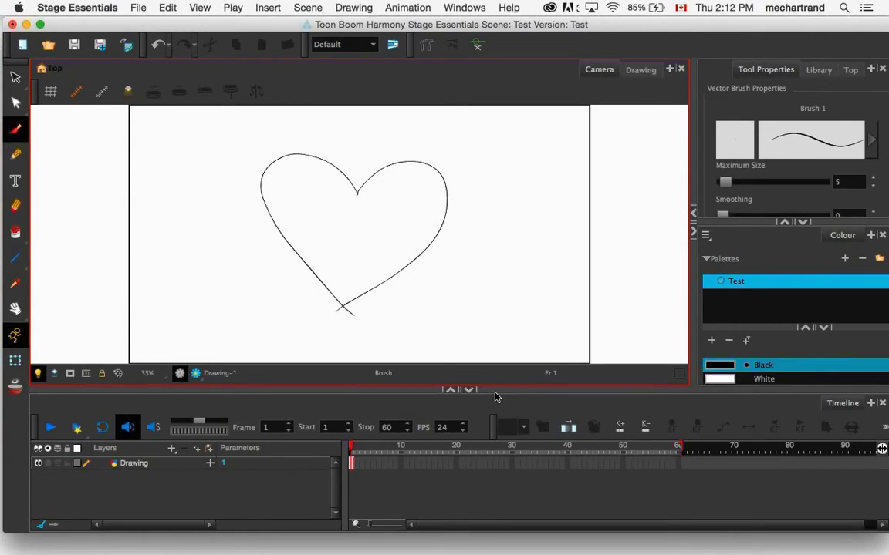
- Turn off the Use Dark StyleSheet option in the General preferences and accept the change
key(super+u)
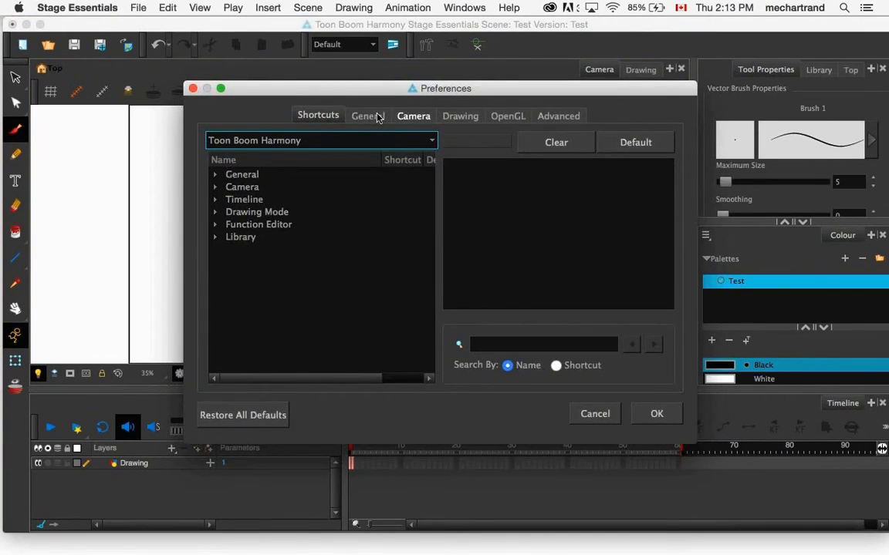
click(378, 116)
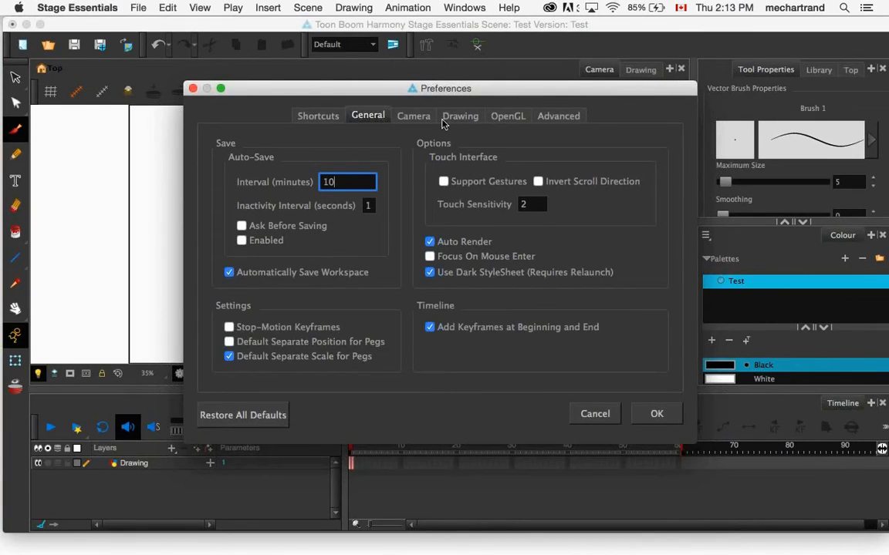
click(411, 116)
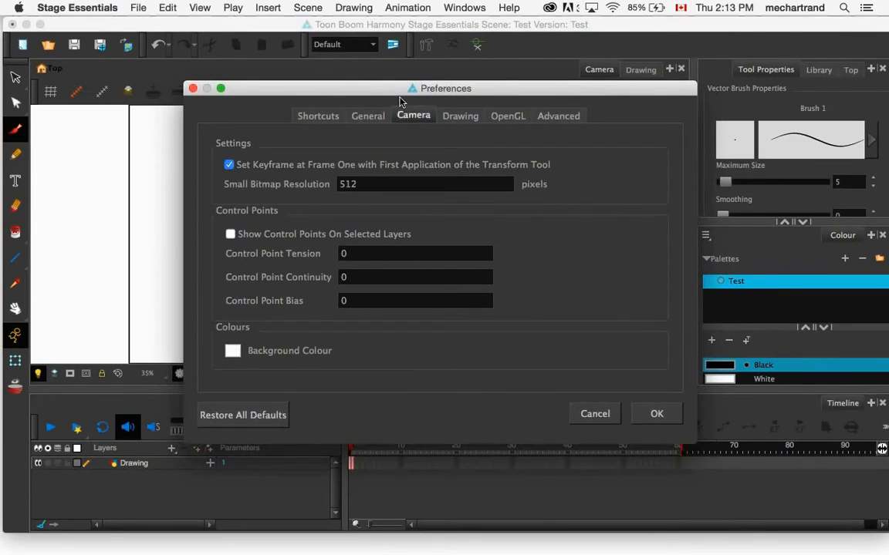
click(368, 116)
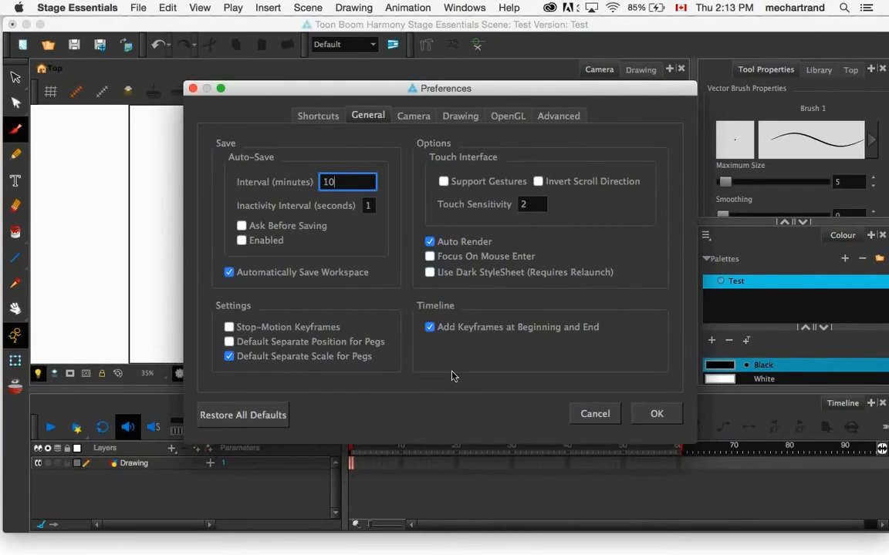
click(646, 423)
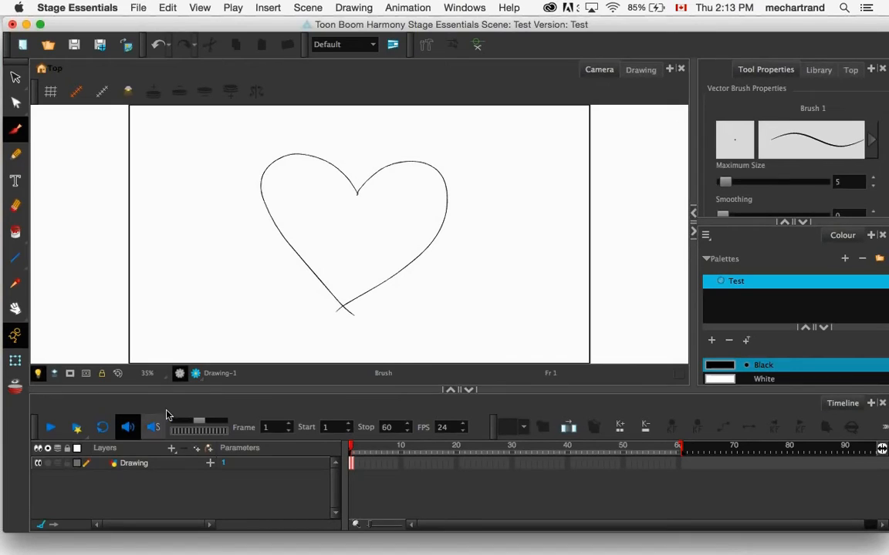
- Switch to the Rubber Hose animation in Toon Boom Studio and play it from frame 3
click(352, 464)
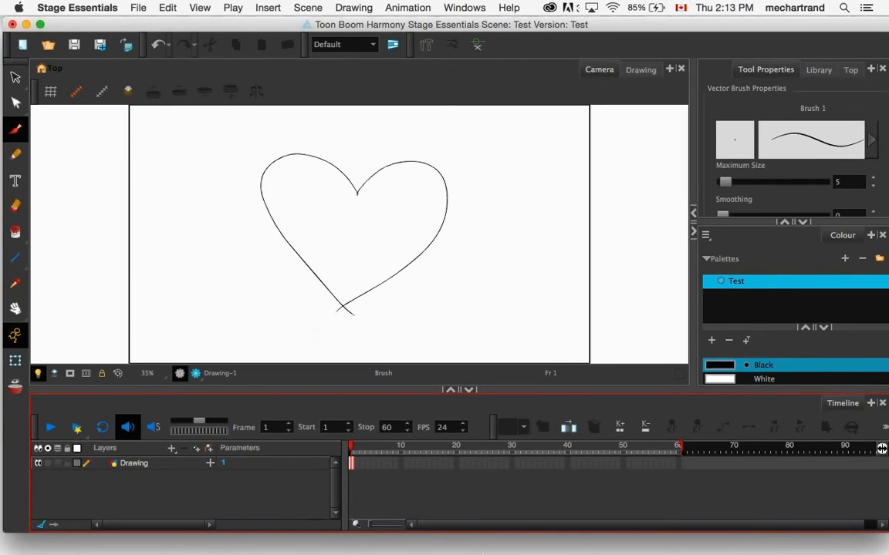
mouse_move(744, 548)
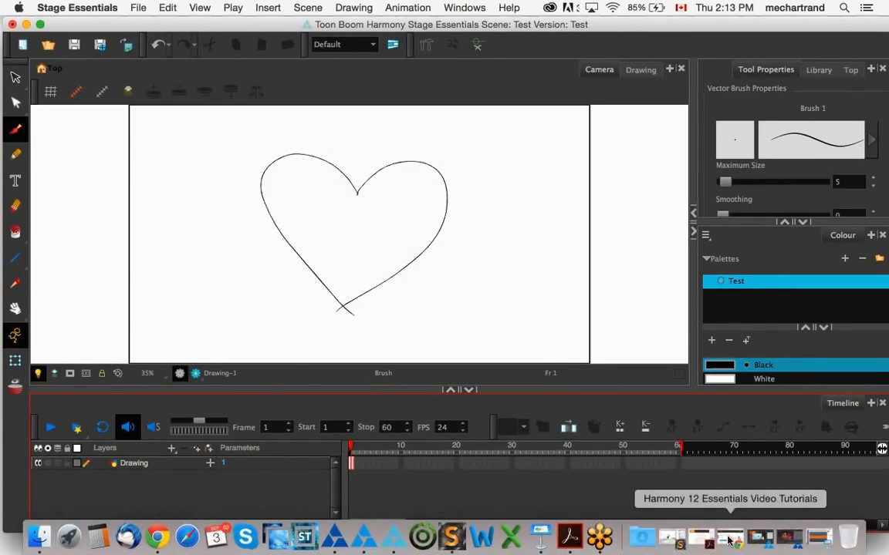
click(671, 539)
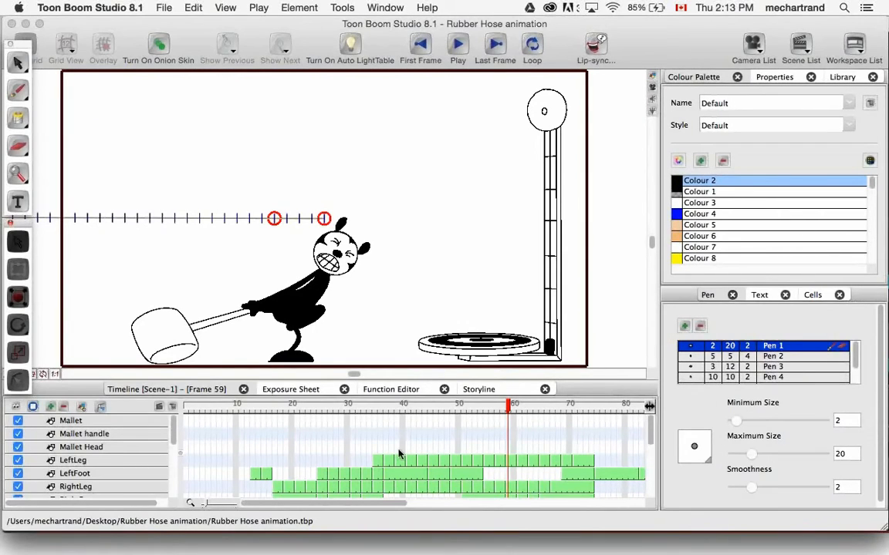
drag(337, 410, 198, 404)
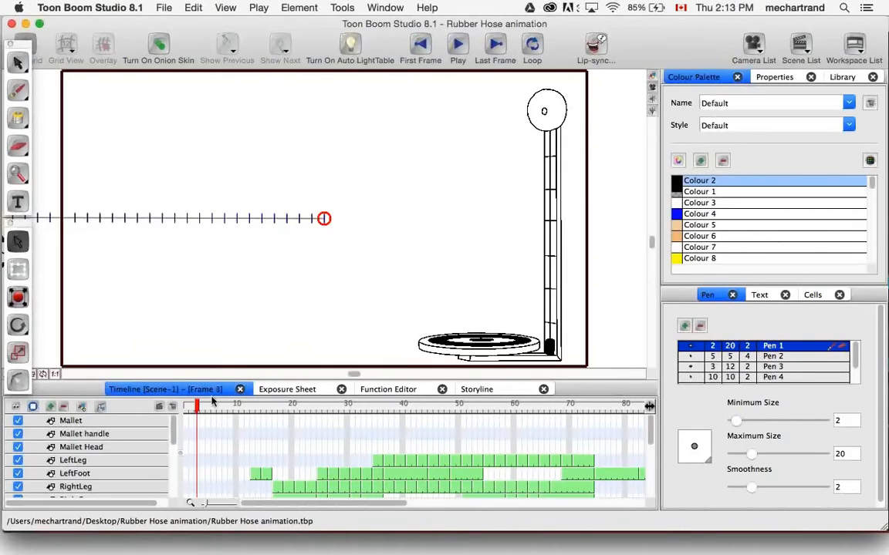
key(Return)
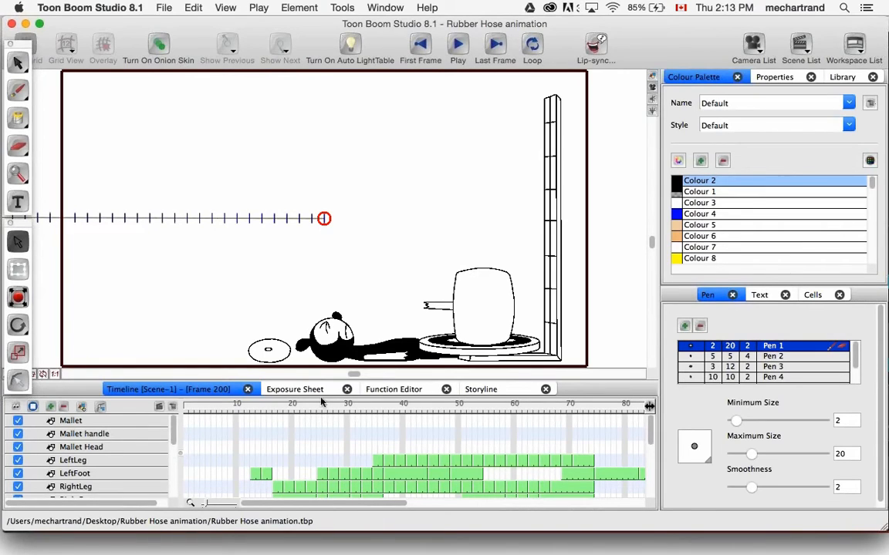
- Try to export the full animation as the Flash movie TBS_Animation.swf, declining to replace the existing file
drag(175, 441, 470, 417)
click(163, 9)
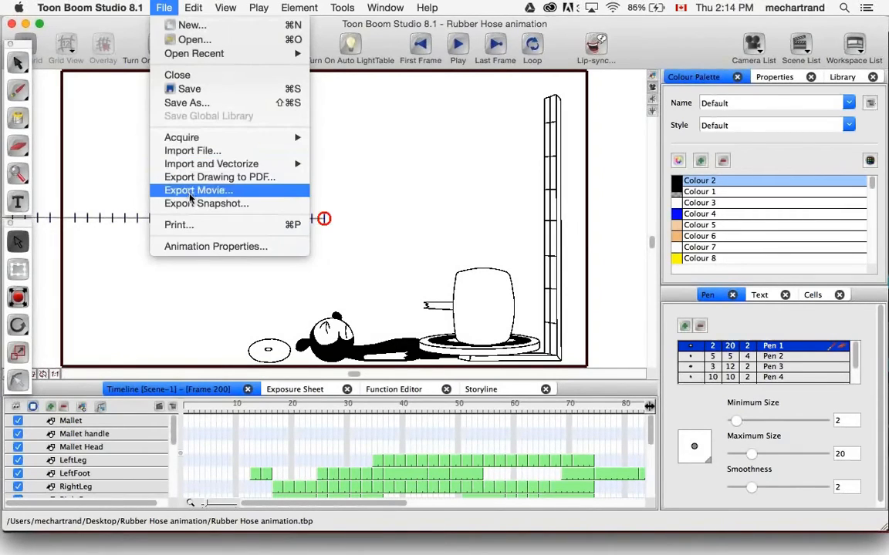
click(188, 193)
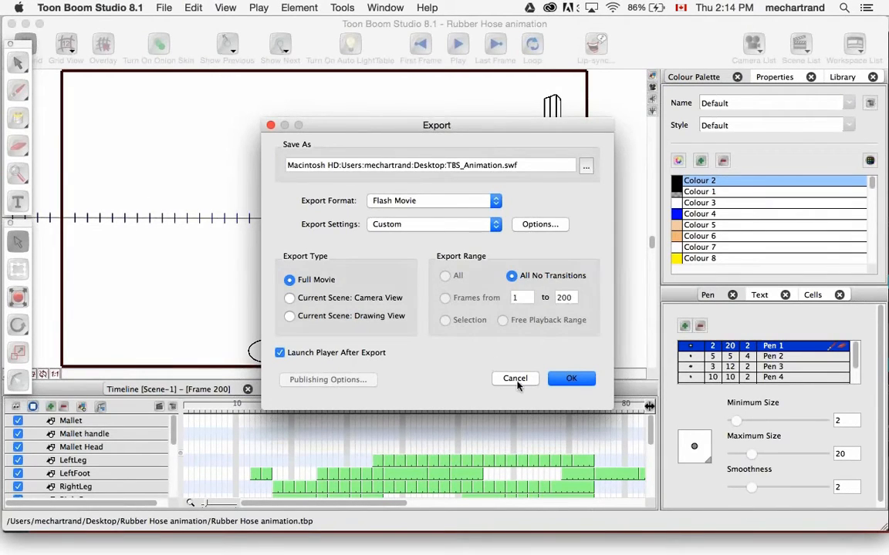
click(561, 381)
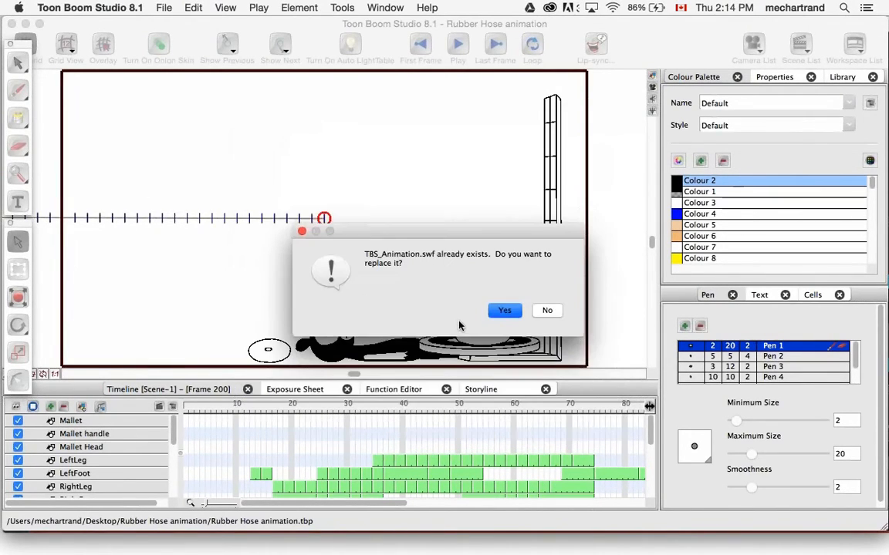
click(547, 311)
click(516, 377)
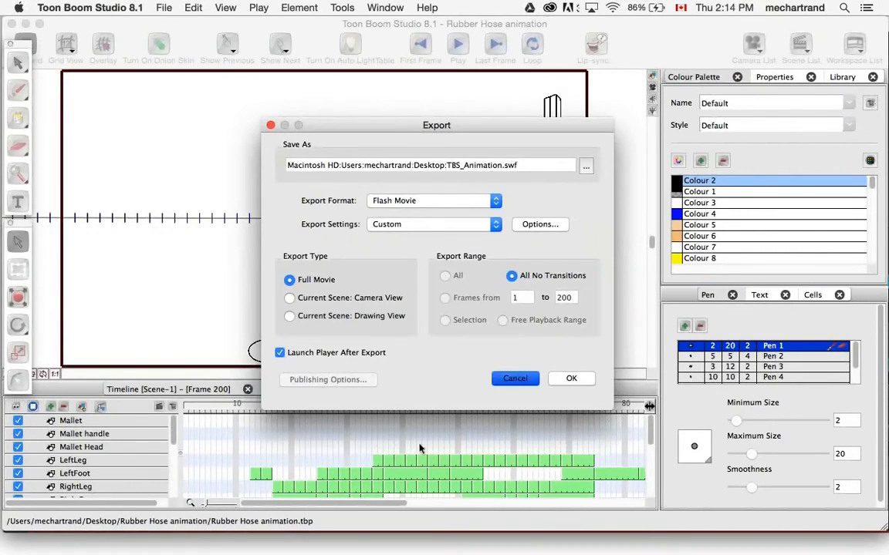
- Minimise the open animation windows, view TBS_Animation.swf from the desktop in Flash Player, and close it
click(25, 24)
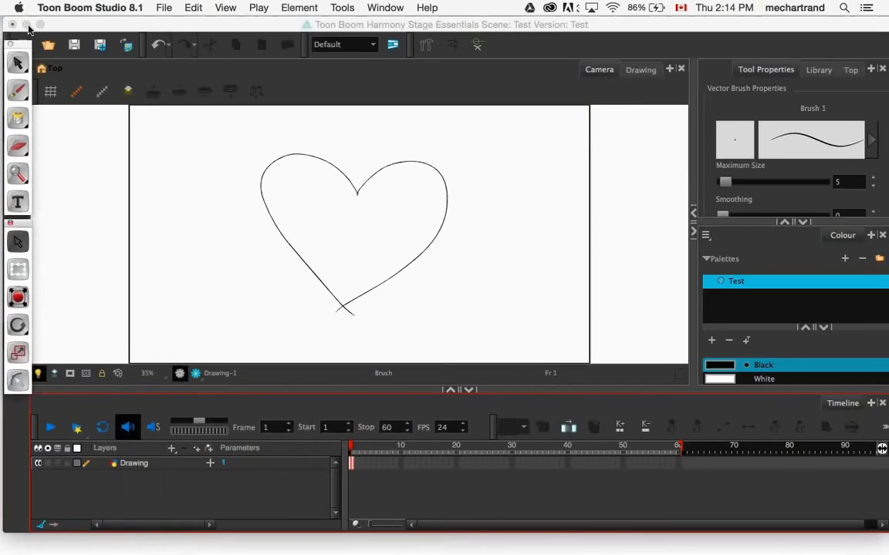
click(26, 25)
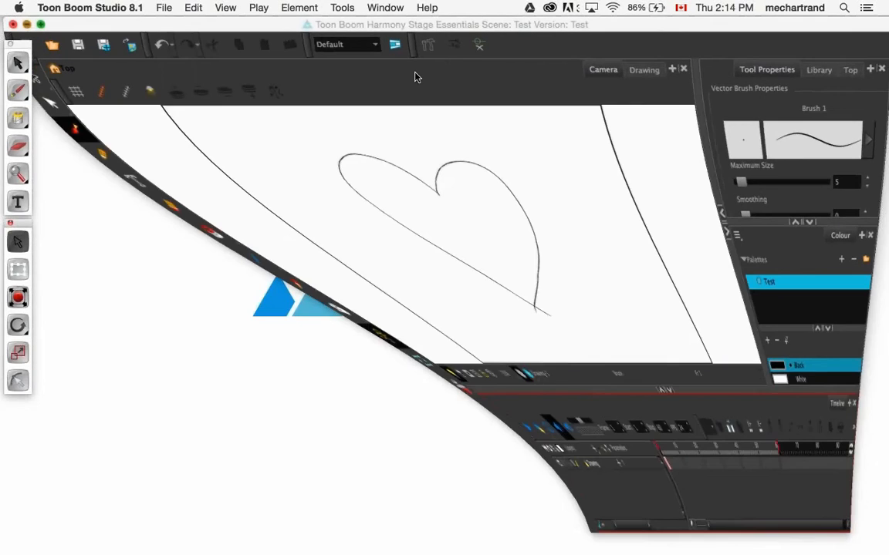
key(super+o)
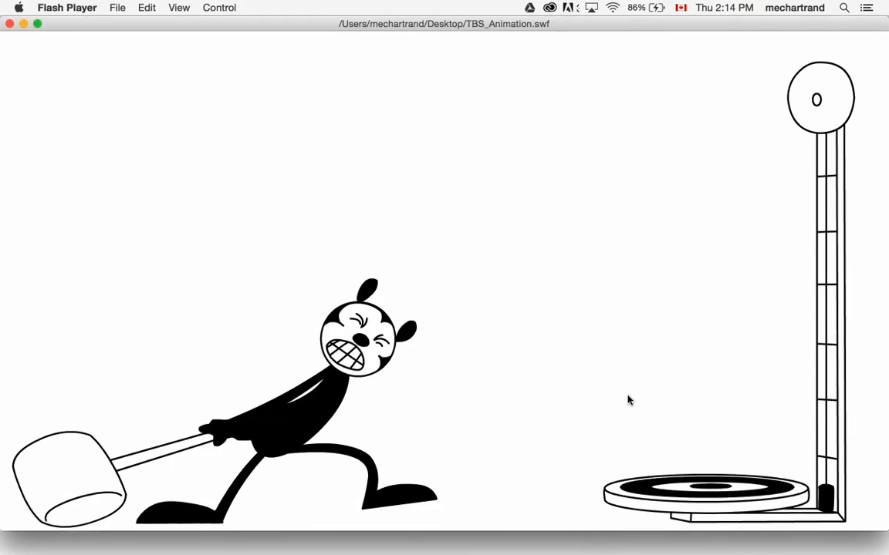
click(10, 24)
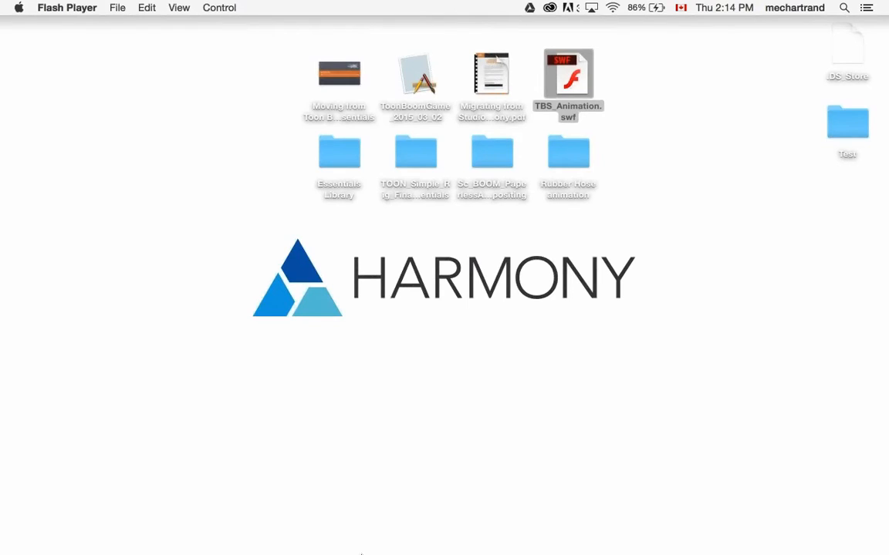
- Return to the Test scene in Harmony Stage Essentials and delete its Drawing layer
mouse_move(591, 549)
mouse_move(378, 552)
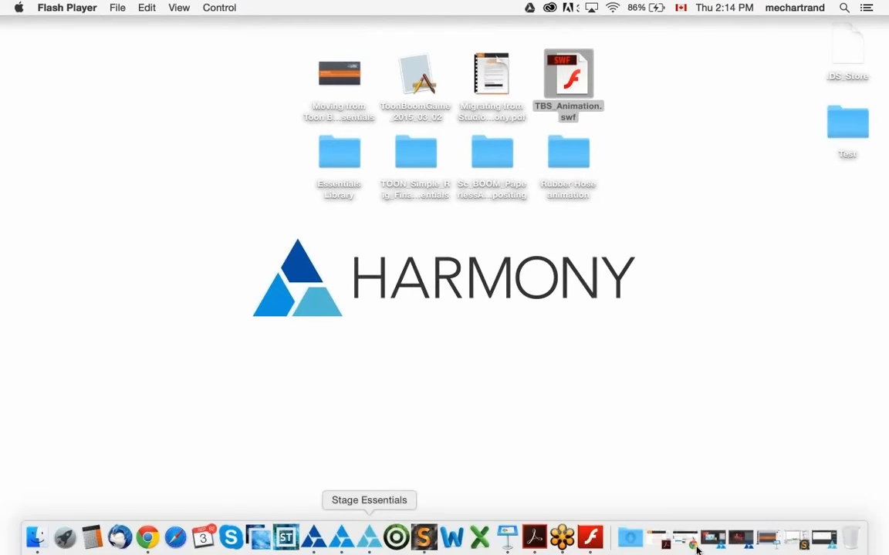
click(822, 544)
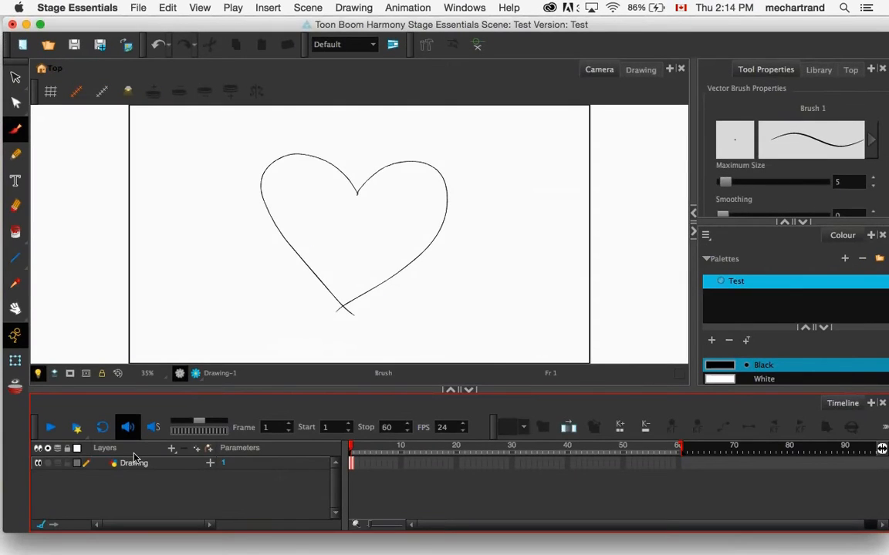
click(135, 462)
key(Delete)
- Widen the Library view, check the file import options, and select the Stage Essentials library folder
drag(694, 90, 577, 112)
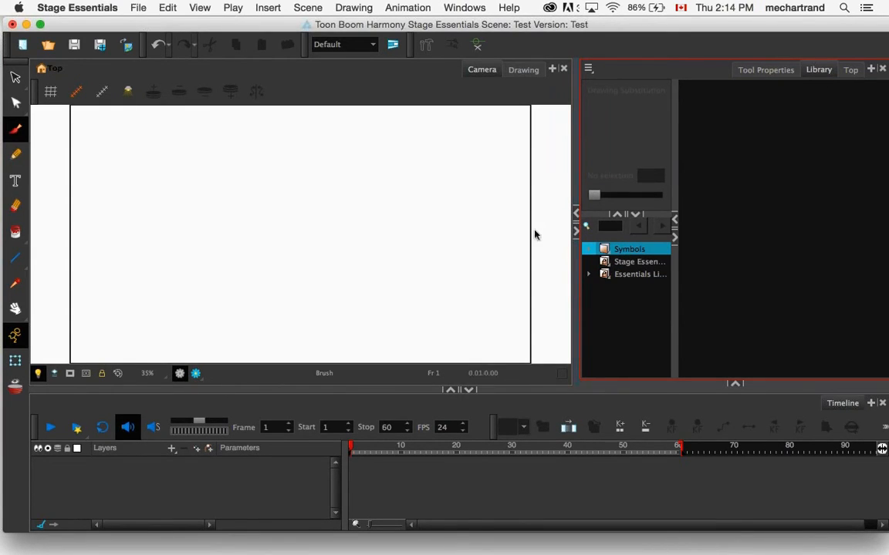
click(761, 291)
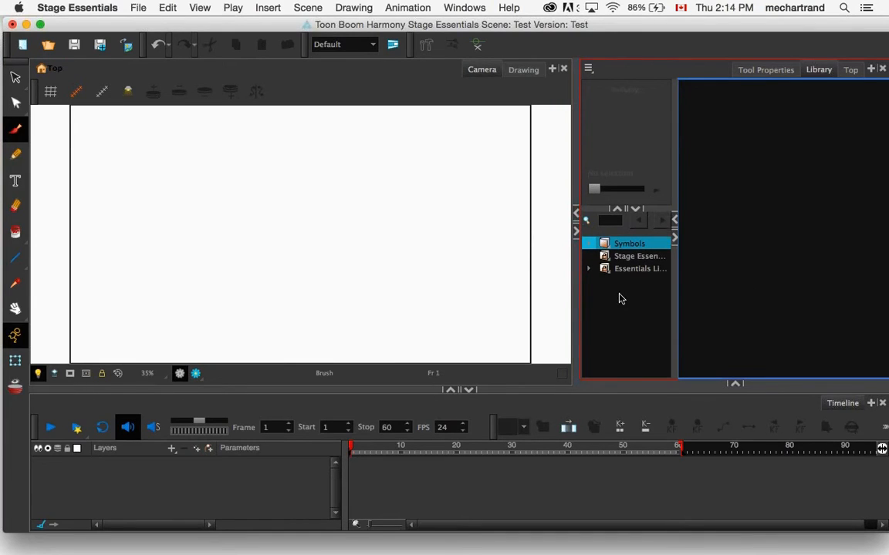
click(136, 9)
mouse_move(174, 148)
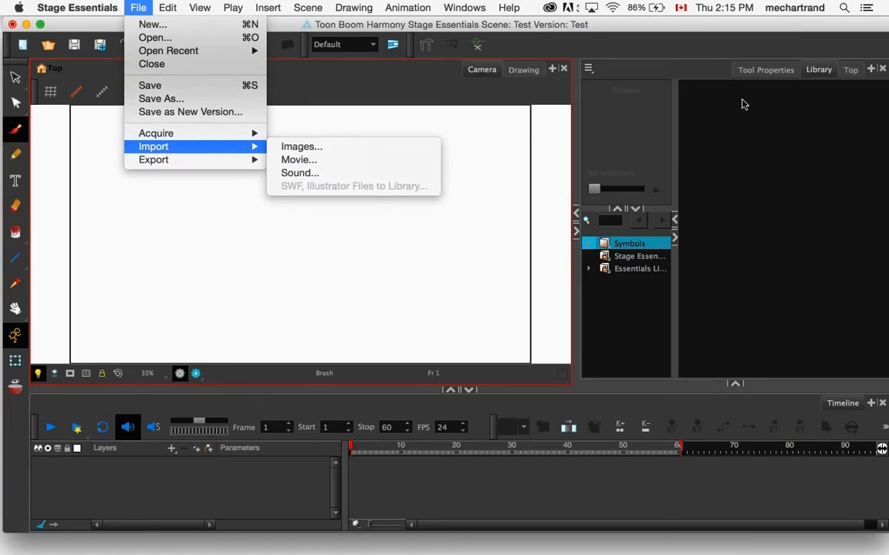
click(621, 263)
click(611, 263)
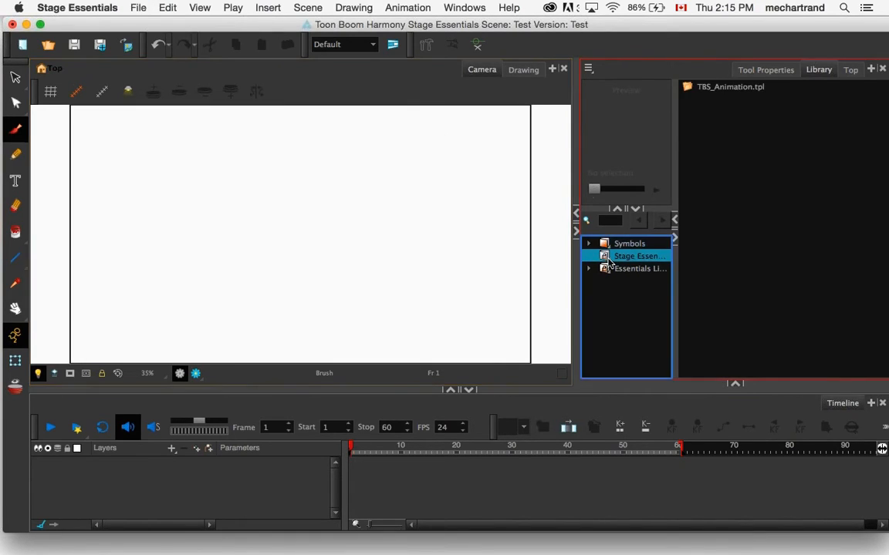
- Enable the right to modify on the Stage Essentials library folder and check the file import options for SWF and Illustrator files
right_click(609, 262)
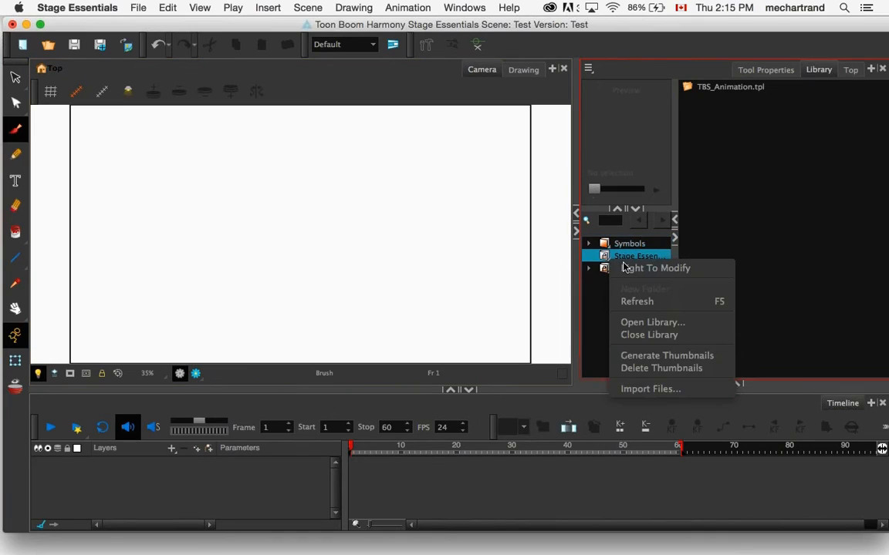
click(668, 269)
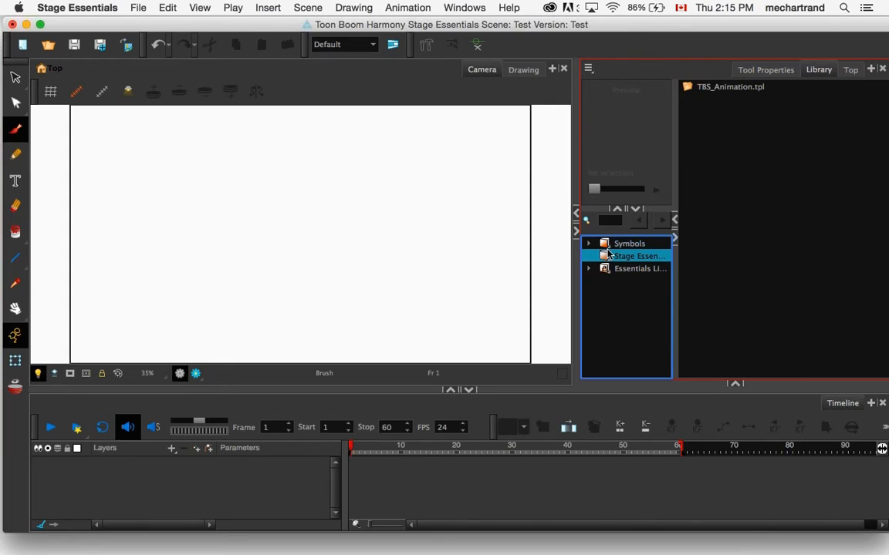
click(137, 7)
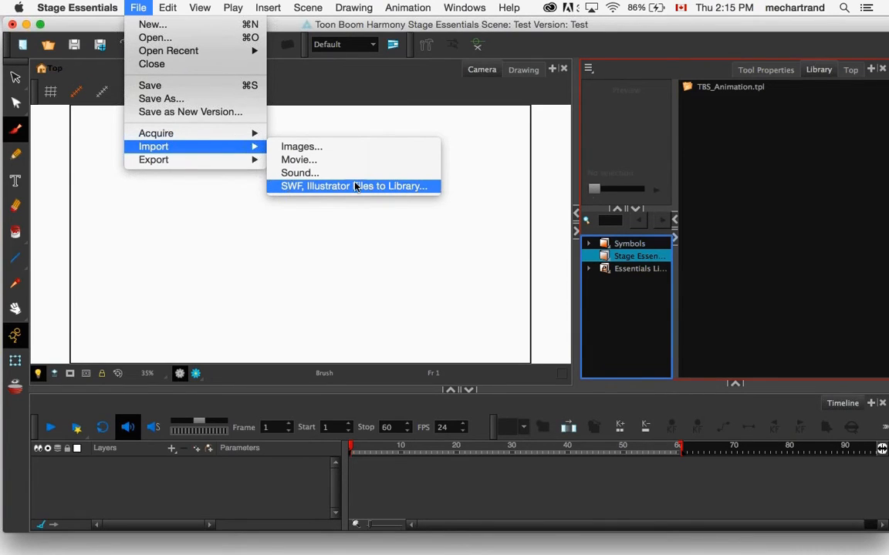
- Import TBS_Animation.swf from the desktop into the Stage Essentials library folder as a template
click(651, 258)
right_click(655, 259)
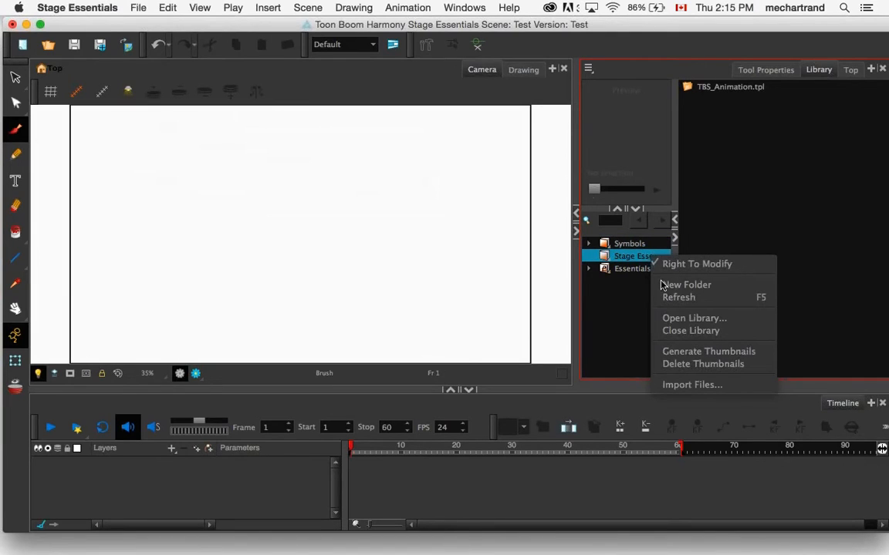
click(692, 385)
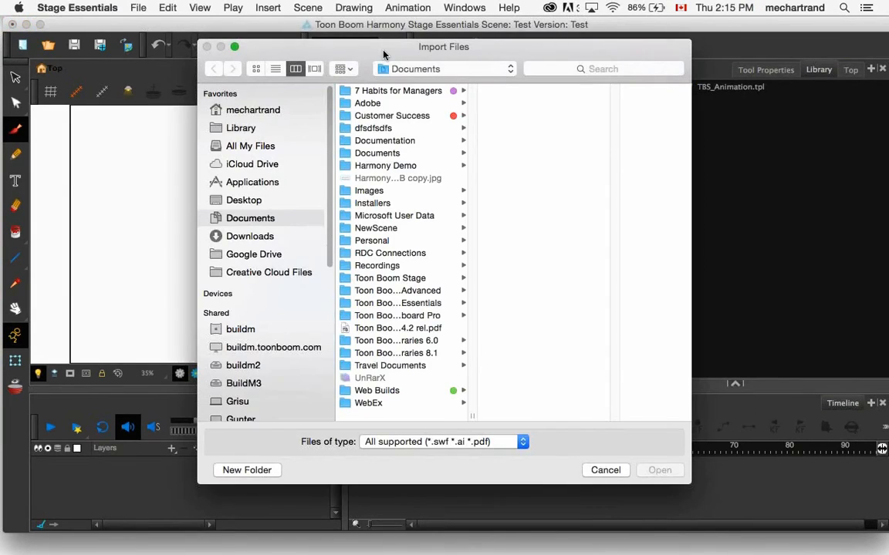
click(241, 200)
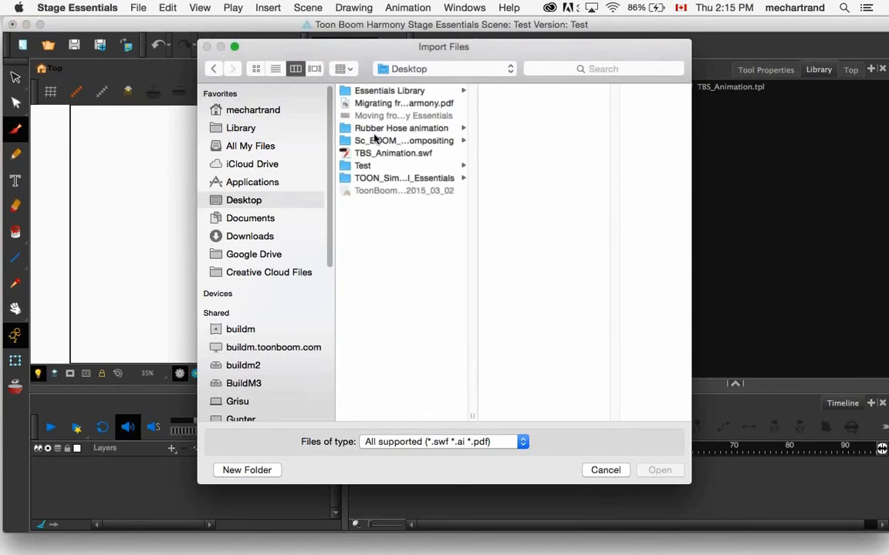
click(448, 154)
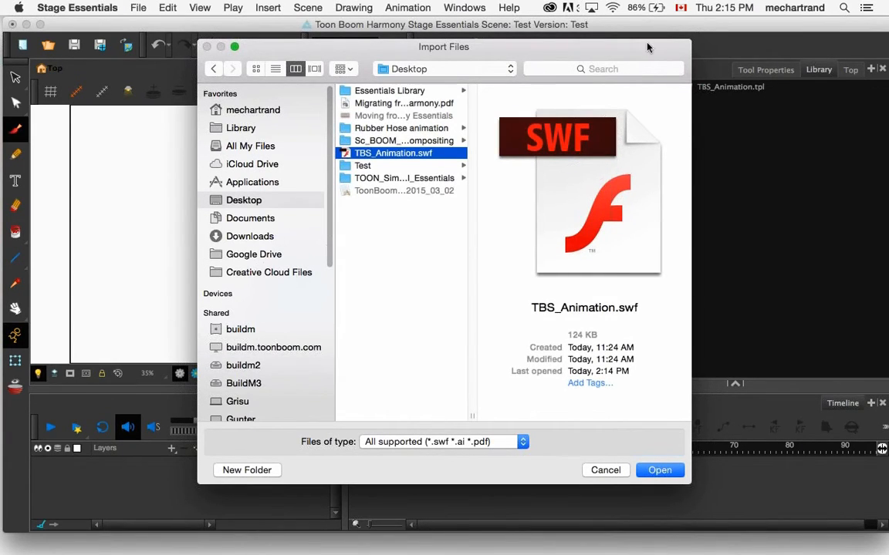
click(645, 470)
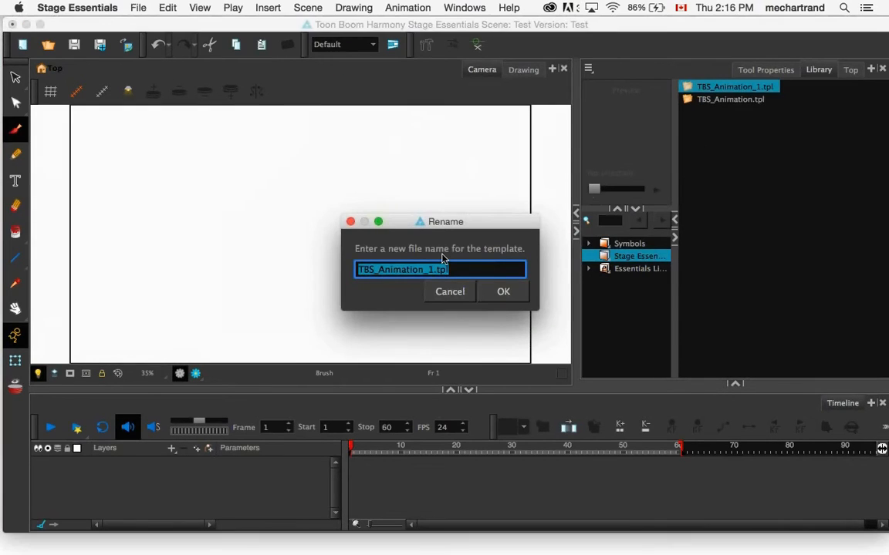
- Place the TBS_Animation.tpl template from the library into the Camera view, activate the Transform tool, and deselect the artwork
click(715, 101)
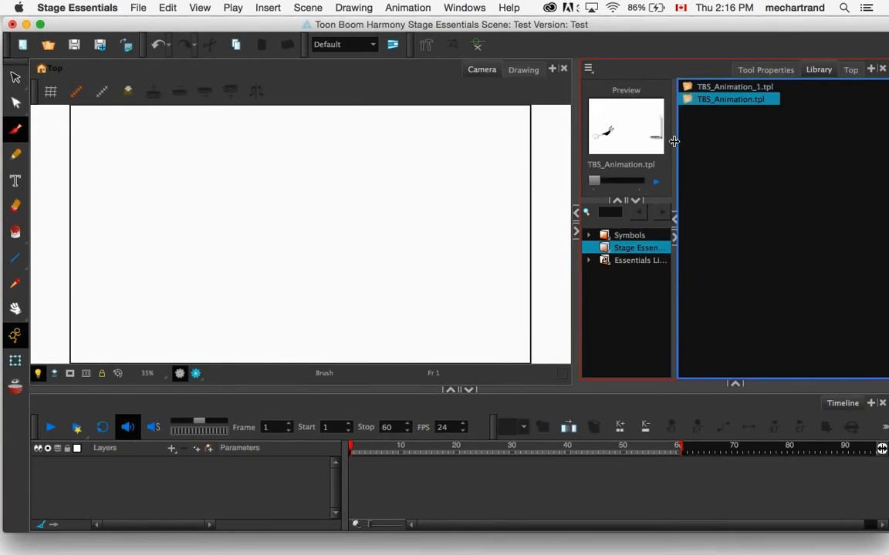
drag(696, 99, 380, 168)
click(420, 340)
click(454, 363)
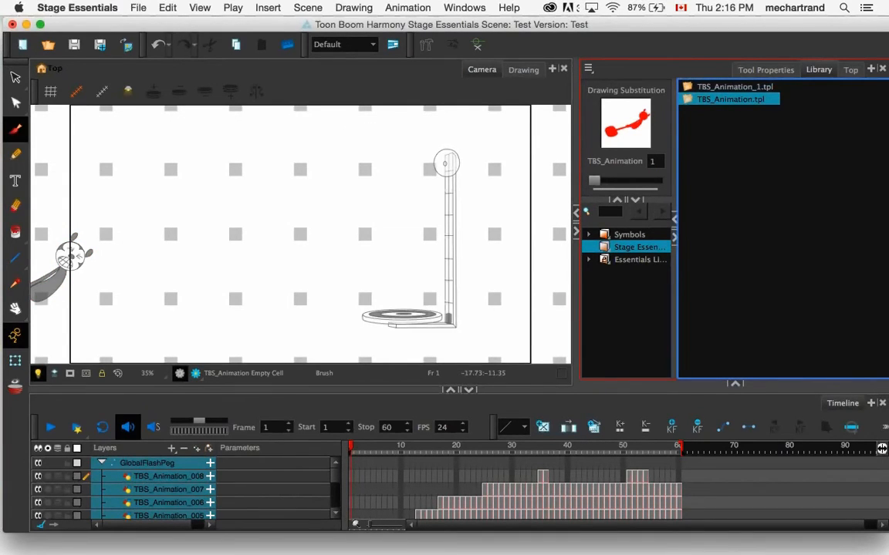
key(shift+t)
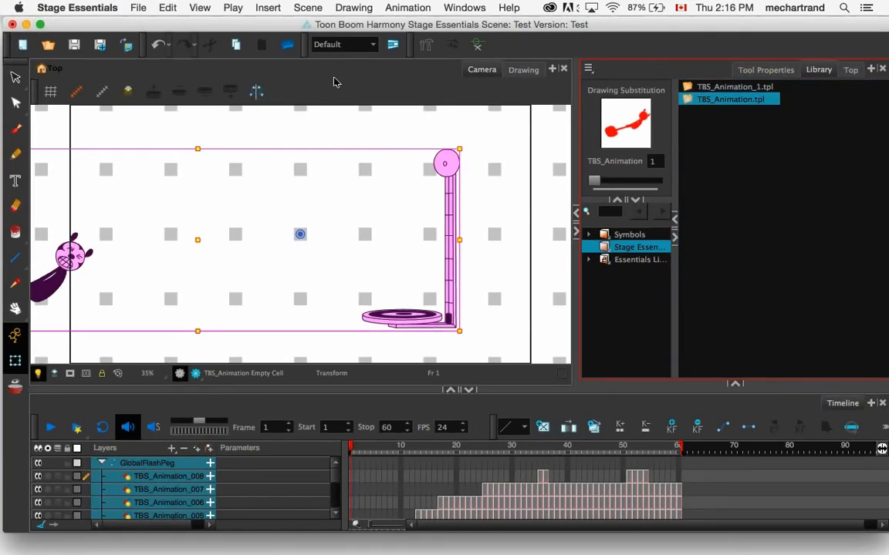
click(168, 314)
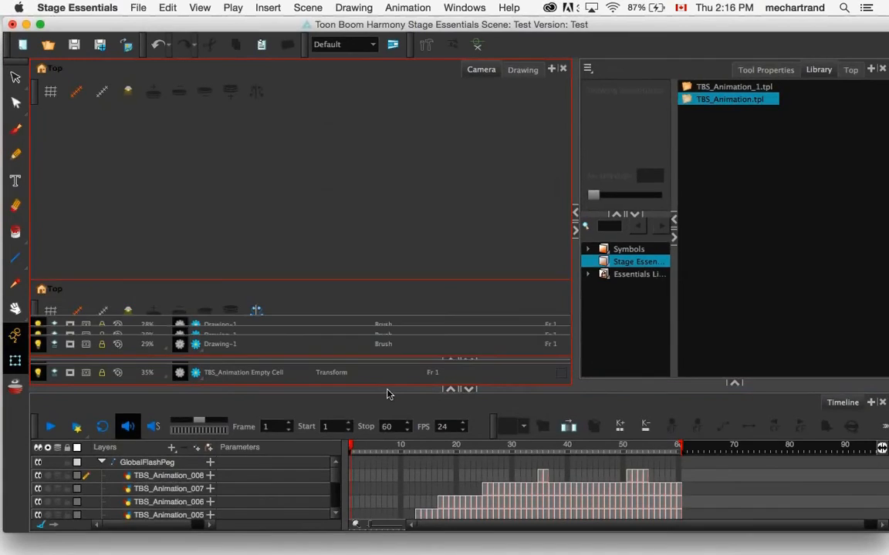
- Enlarge the Timeline temporarily to inspect the imported layers, and extend the scene to 90 frames while scrubbing through the animation
drag(387, 390, 386, 252)
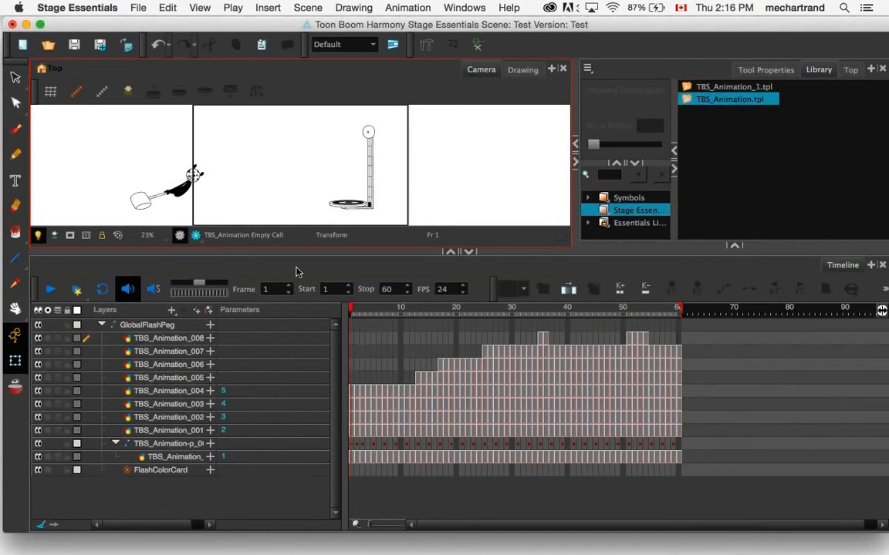
drag(316, 251, 316, 372)
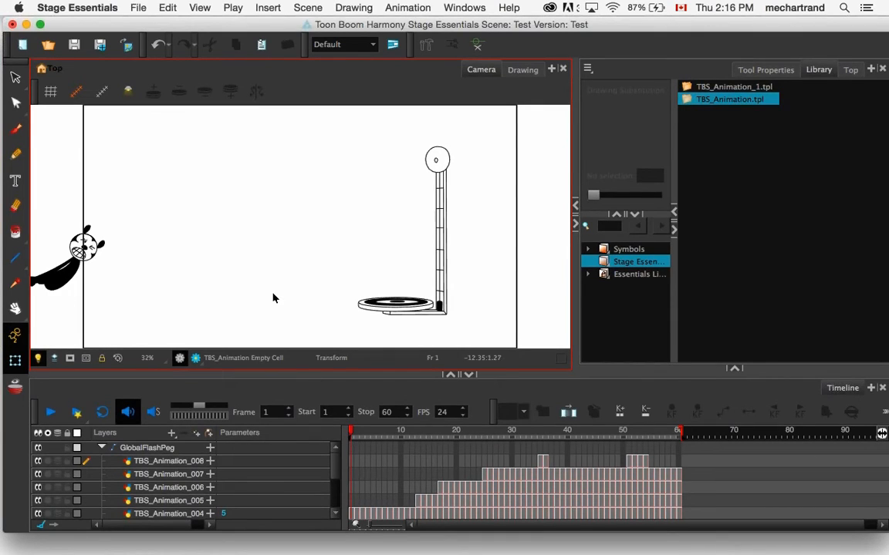
drag(349, 429, 733, 440)
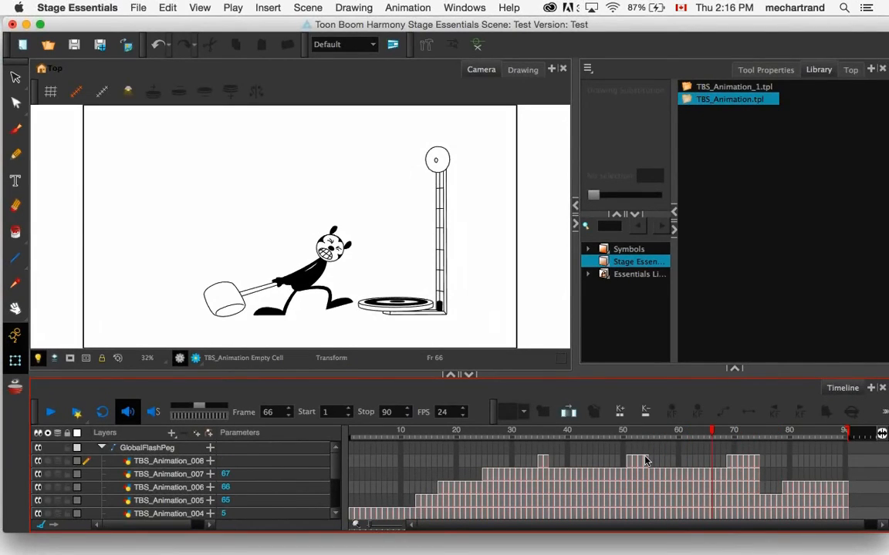
drag(581, 456, 394, 440)
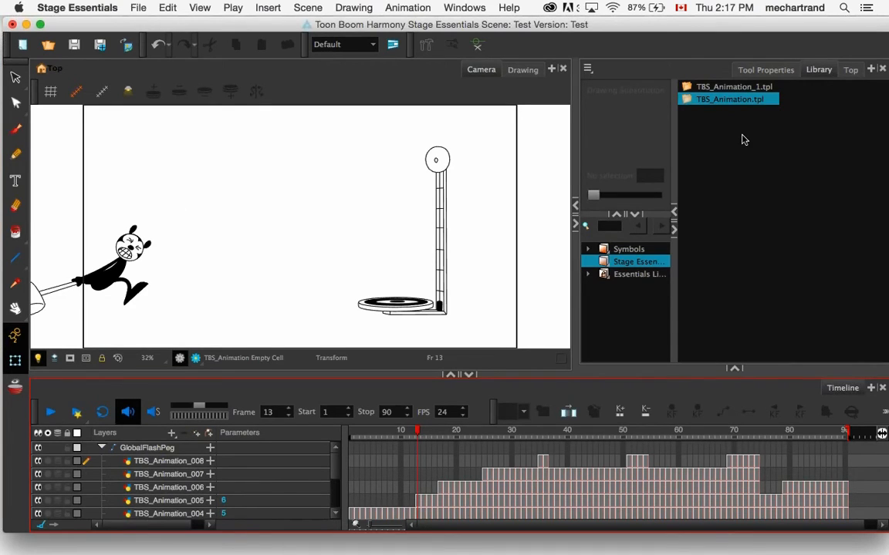
- Show the Tool Properties view, and switch to Toon Boom Studio to review its tool, element and view commands before minimising it
click(765, 69)
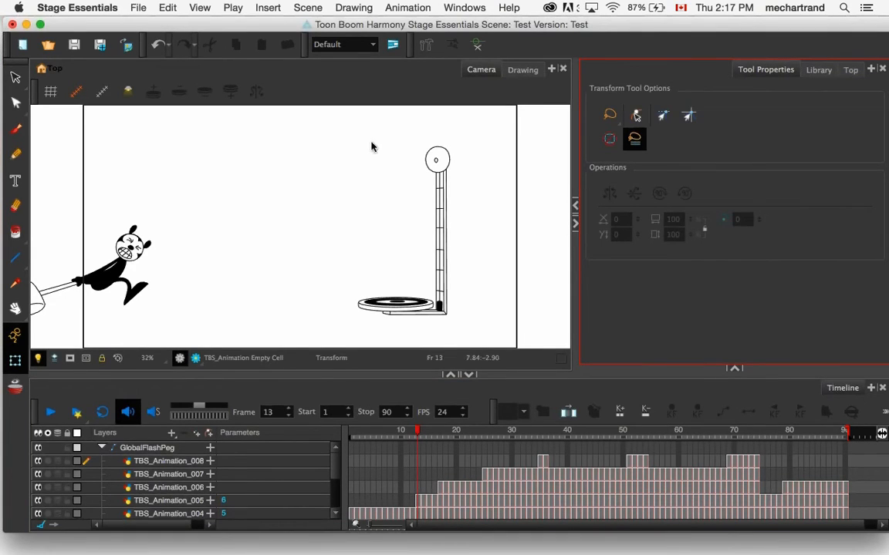
mouse_move(456, 530)
mouse_move(825, 545)
click(825, 545)
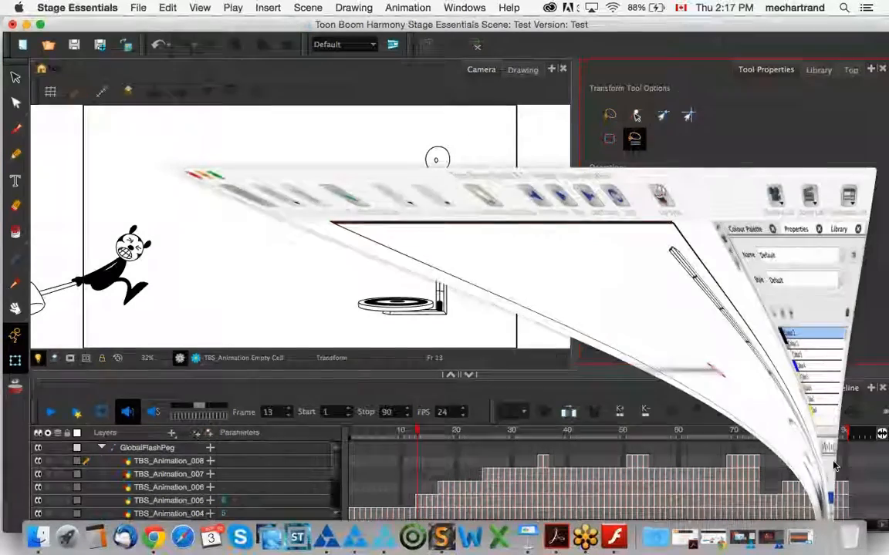
click(344, 8)
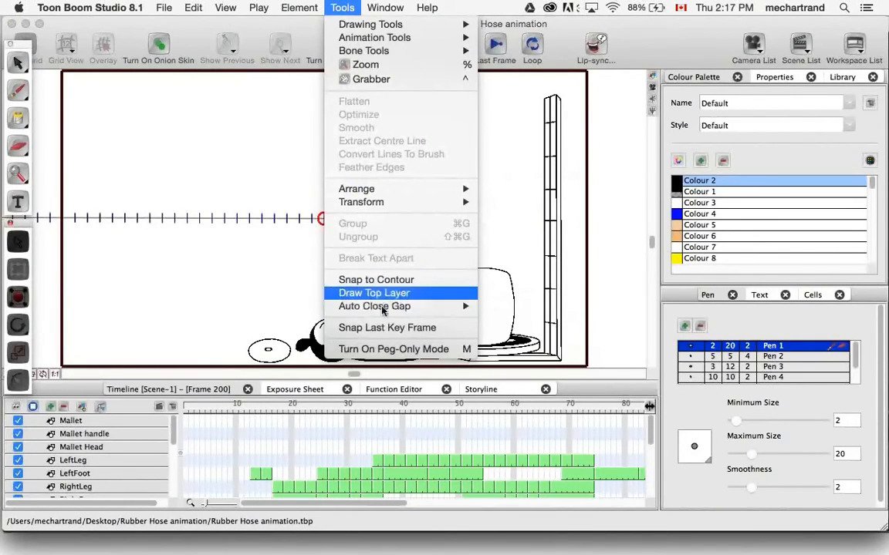
mouse_move(377, 305)
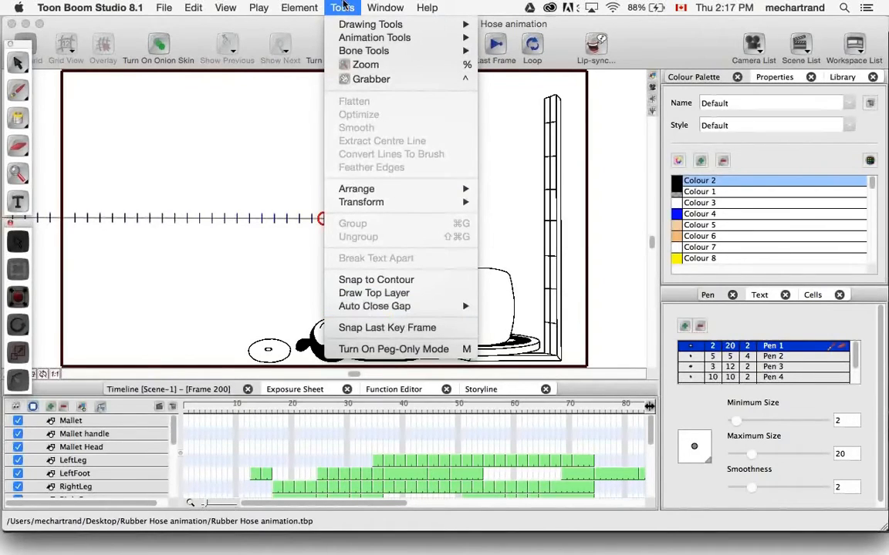
key(Escape)
click(85, 8)
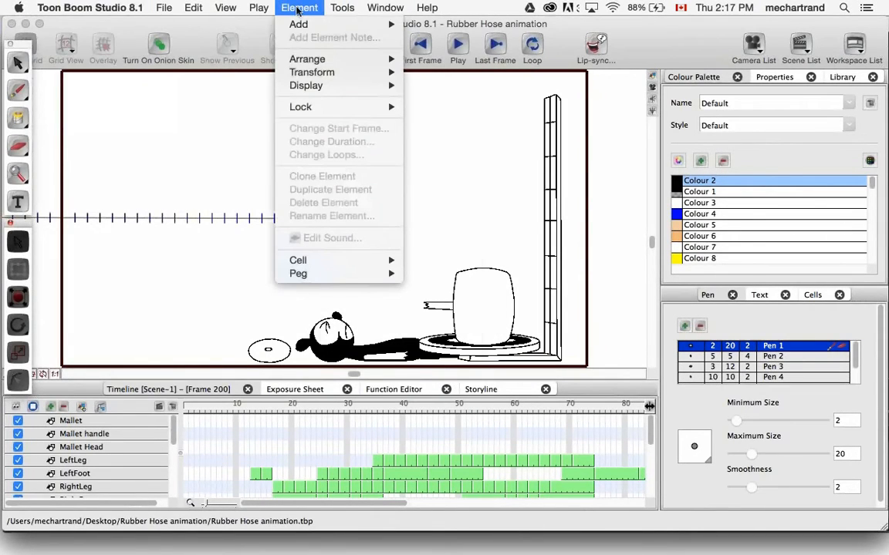
mouse_move(346, 8)
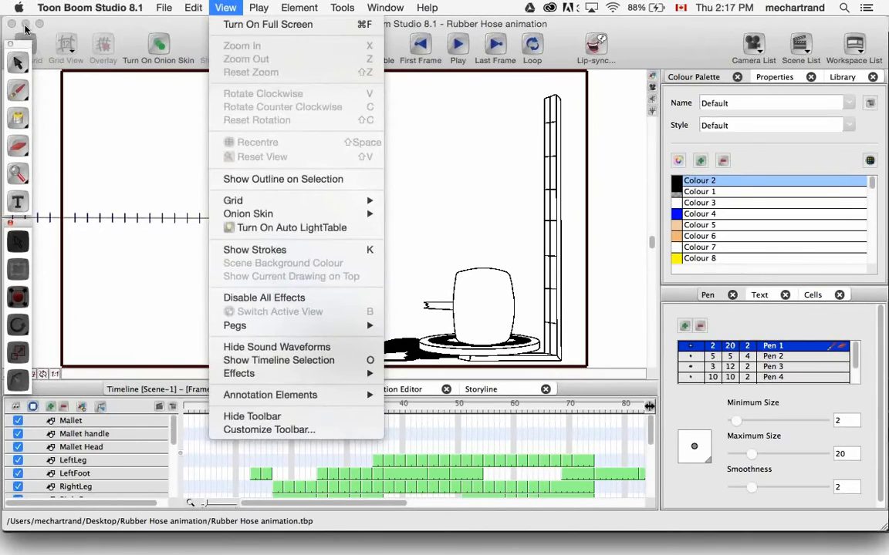
key(Escape)
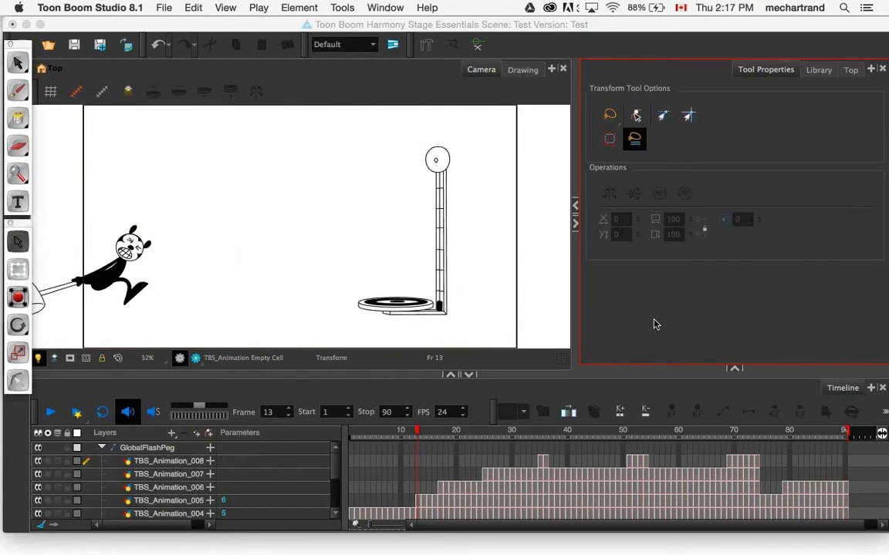
- Return to Harmony Stage Essentials and display the properties of the Pencil tool
click(564, 349)
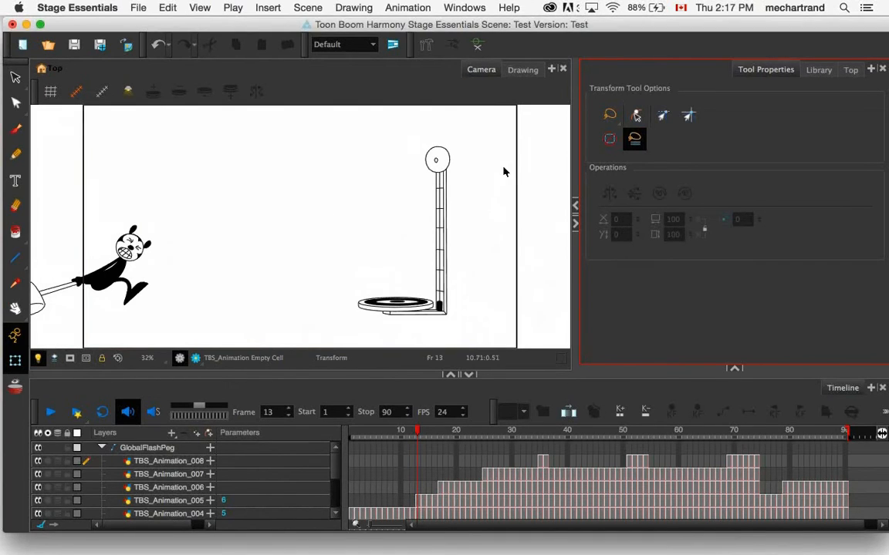
click(16, 130)
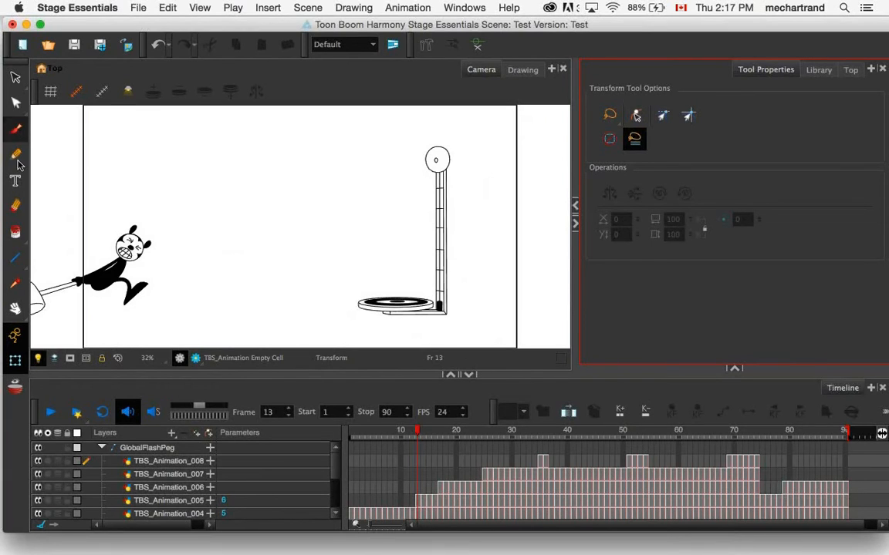
click(17, 155)
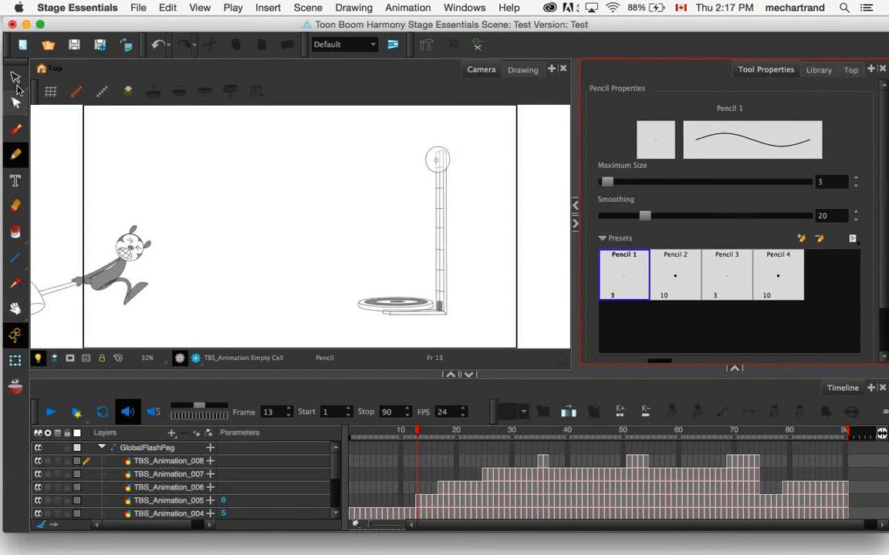
- Select the leg drawing at frame 15 of layer TBS_Animation_005 with the Select tool, thicken its pencil lines, and deselect it
click(16, 78)
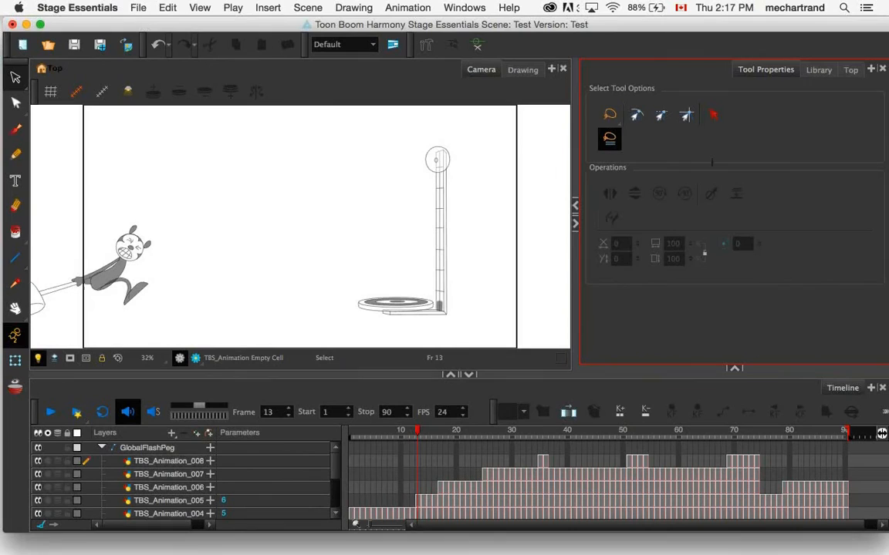
click(427, 501)
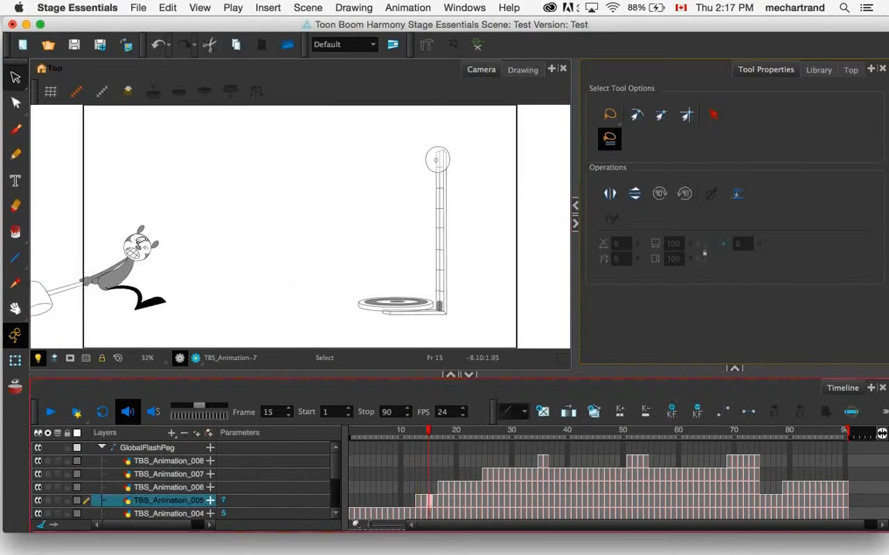
mouse_move(138, 318)
mouse_down()
mouse_move(234, 229)
mouse_move(143, 313)
mouse_up()
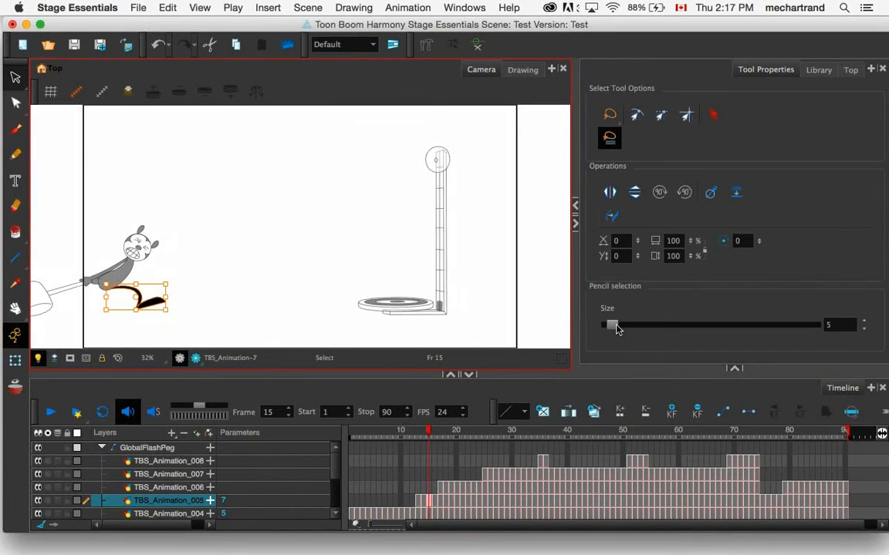
mouse_move(650, 326)
mouse_down()
mouse_move(679, 347)
mouse_move(619, 348)
mouse_move(686, 345)
mouse_up()
click(185, 252)
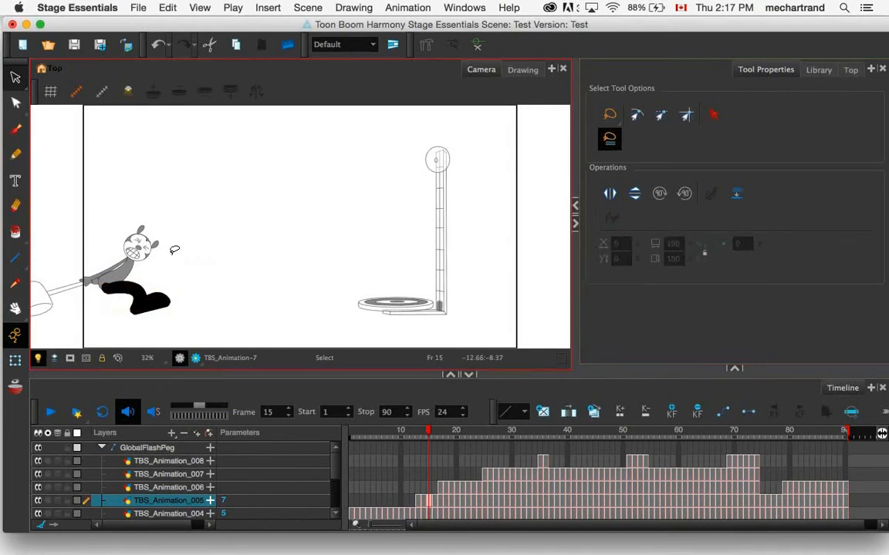
- Review the tool properties of the Brush, Paint, Eraser and Pencil tools, including the brush presets
click(18, 129)
scroll(609, 350, down, 2)
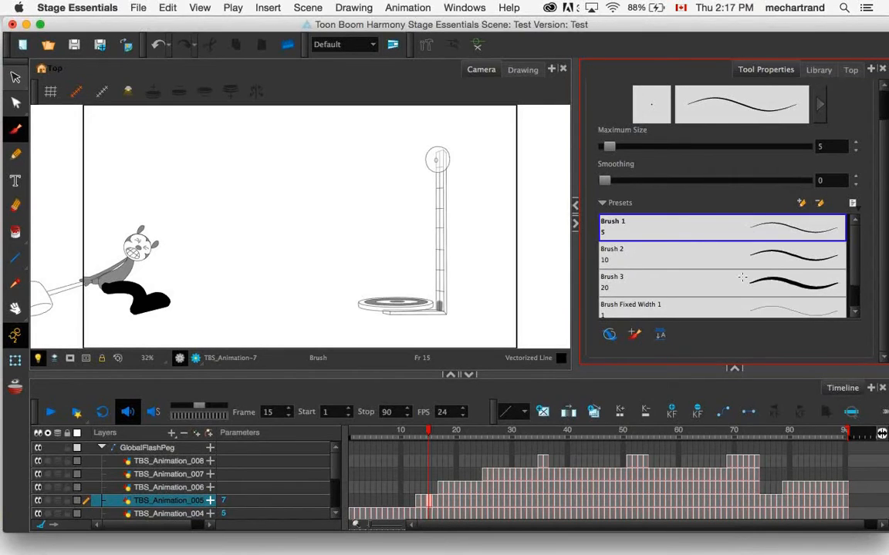
key(alt+i)
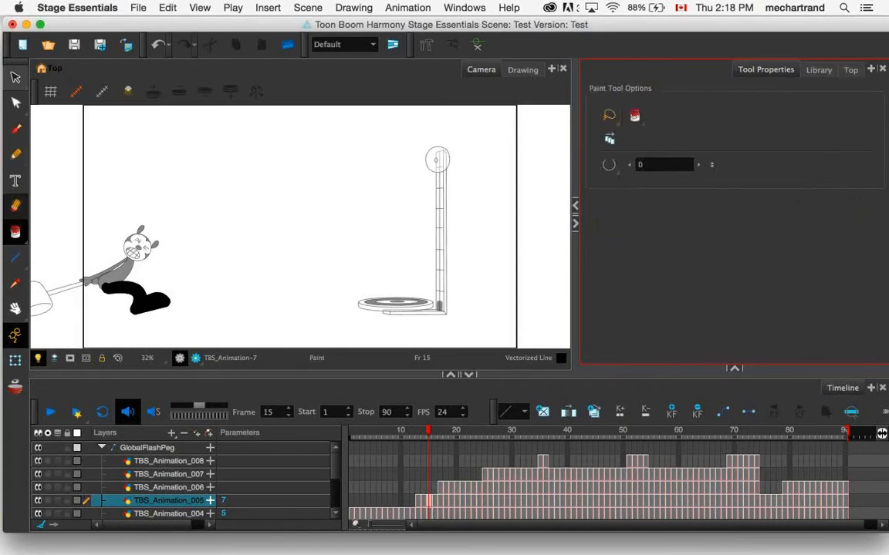
key(alt+e)
key(alt+/)
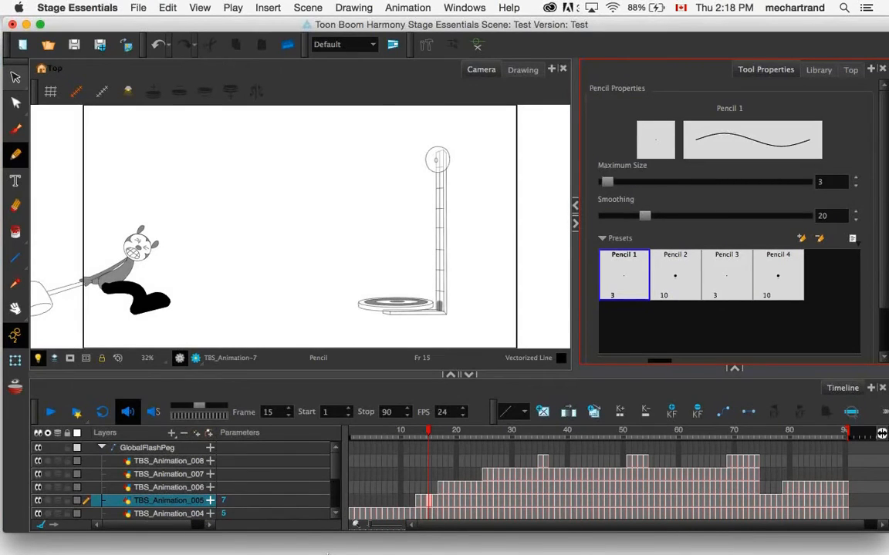
- Switch to the Keynote presentation Moving from Toon Boom Studio to Harmony Essentials at its Resources slide
mouse_move(479, 544)
mouse_move(686, 546)
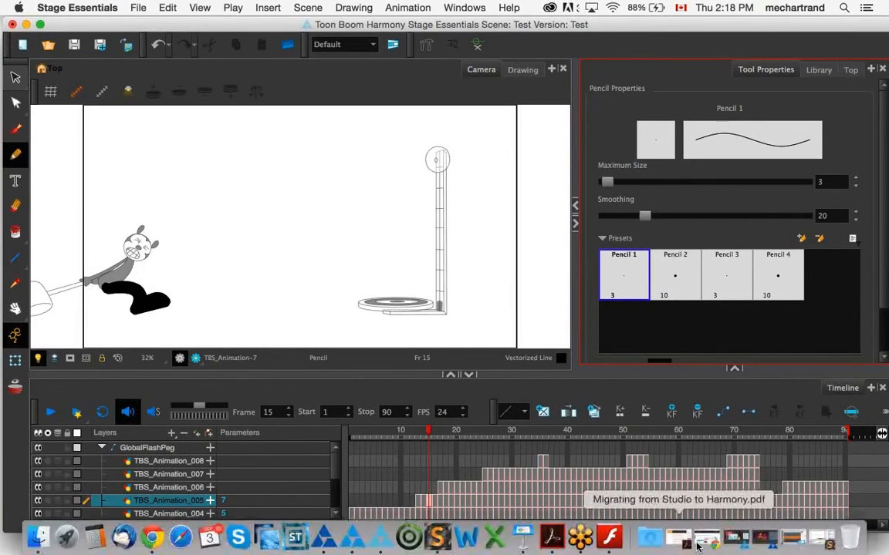
click(799, 544)
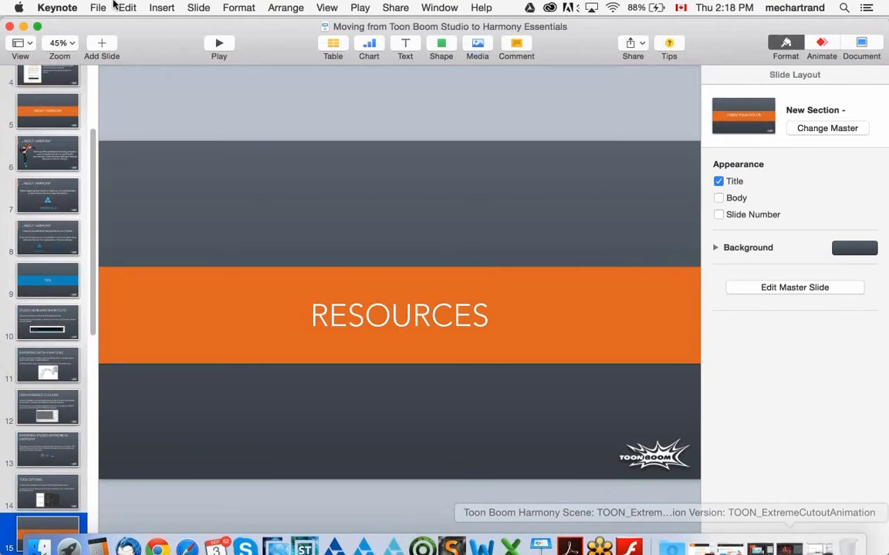
- Present the slideshow from the Resources slide and advance to the Videos and Documentation slide
click(219, 42)
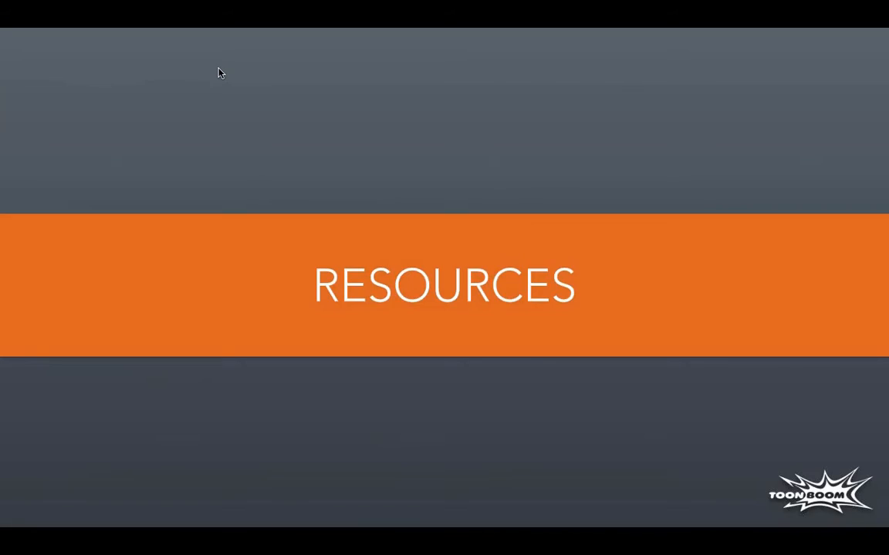
click(171, 332)
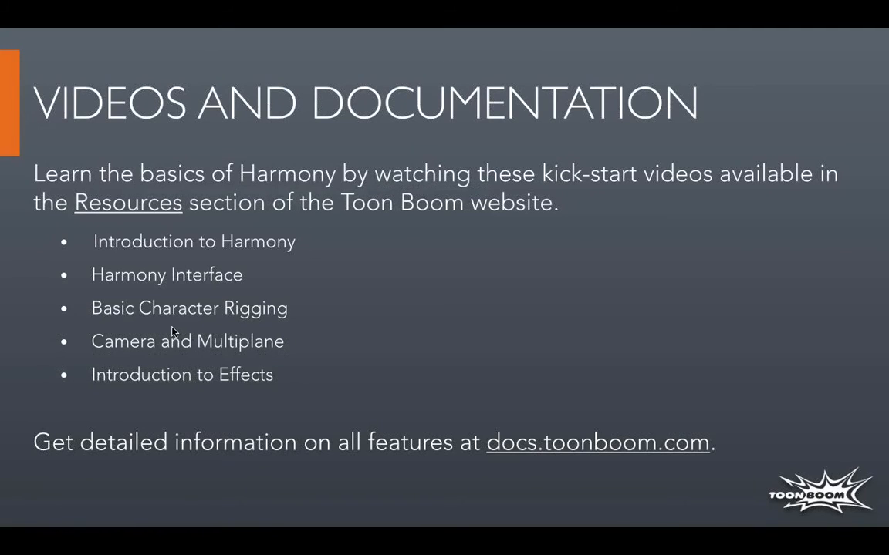
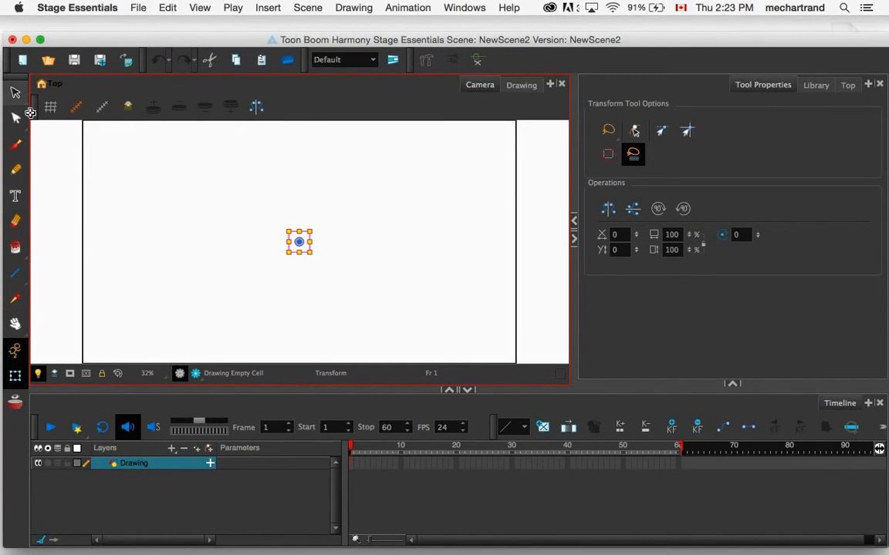
- Activate the Select tool in Harmony Stage Essentials and add the toolbar of advanced animation tools to the workspace
key(alt+b)
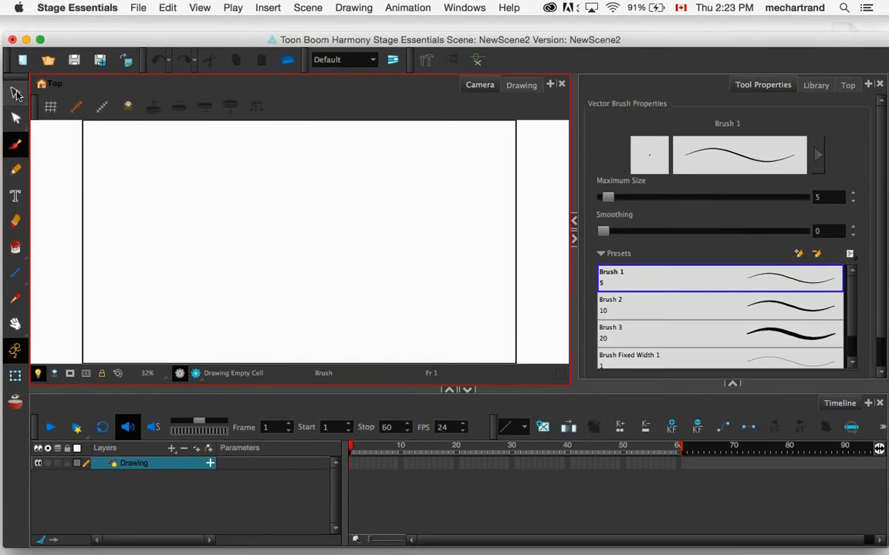
click(14, 95)
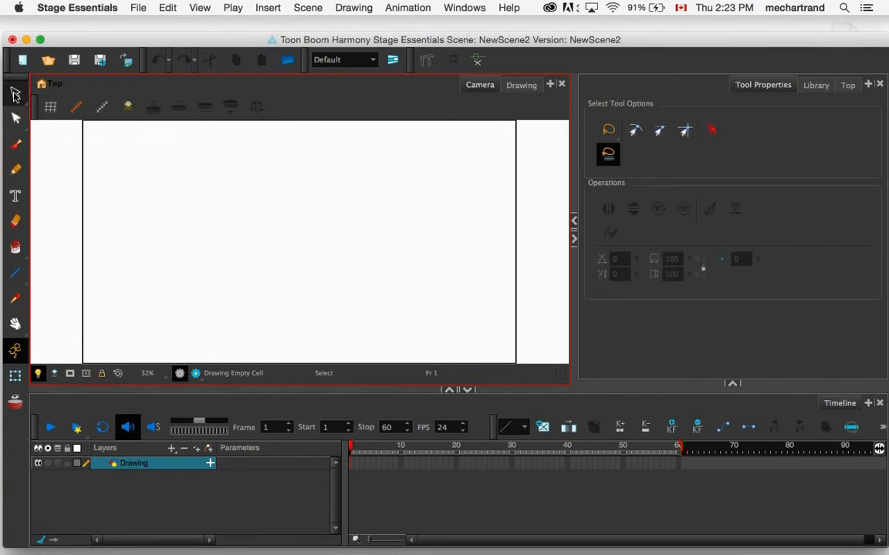
drag(13, 95, 8, 346)
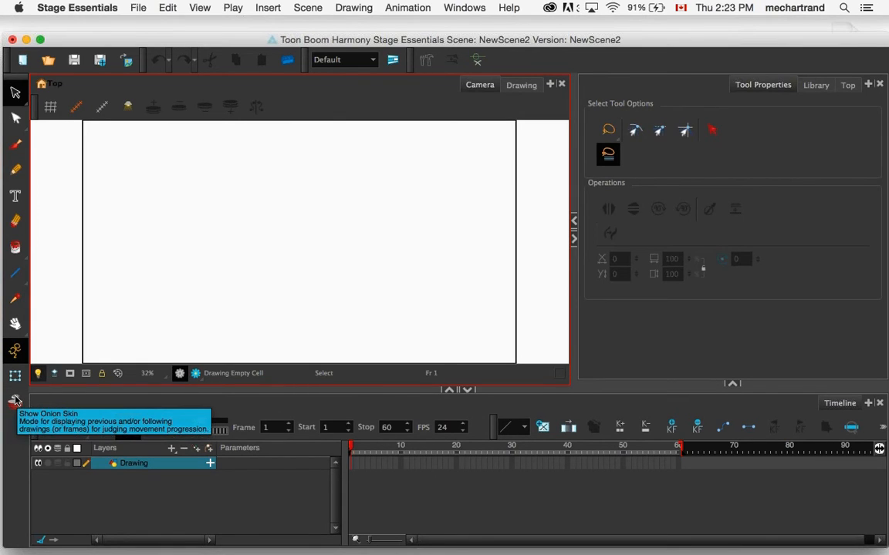
right_click(519, 62)
click(540, 69)
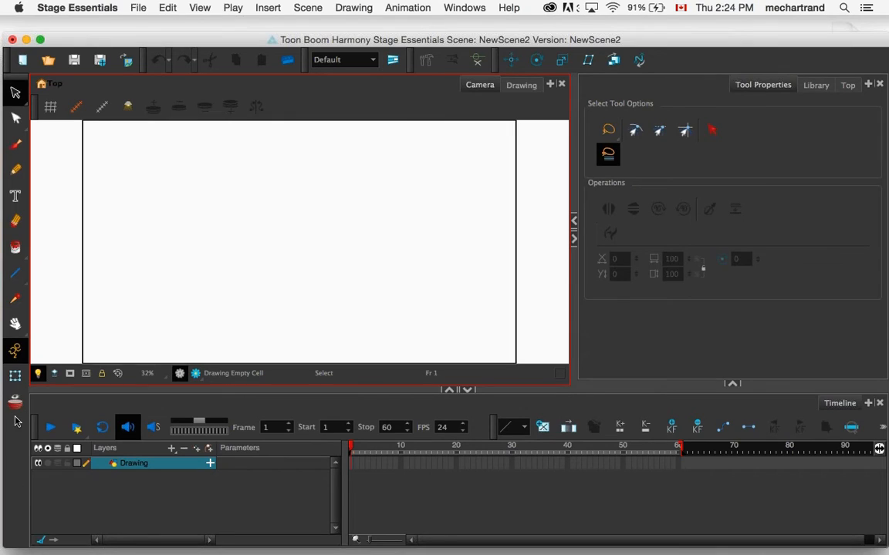
- Draw a five-petal flower at frame 1 with the Brush 1 preset and move it to the camera frame's left edge with the Transform tool
click(15, 143)
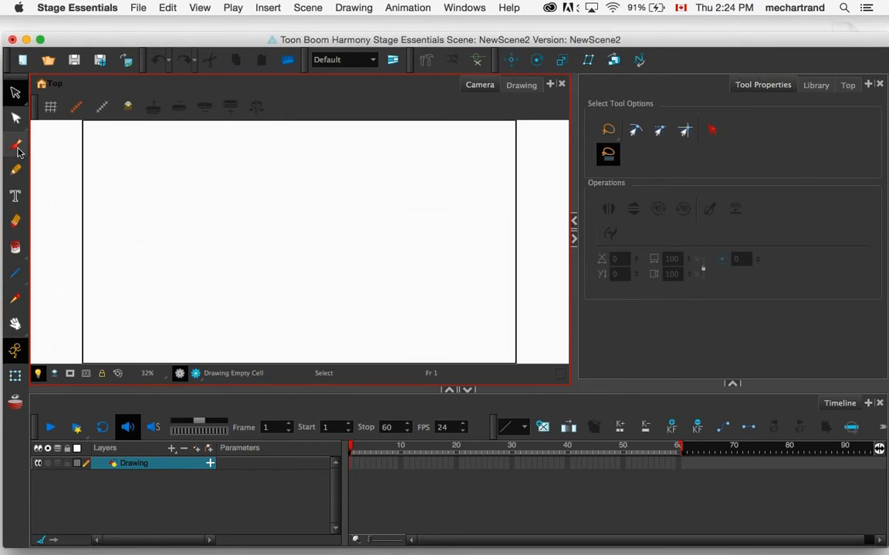
drag(240, 152, 282, 192)
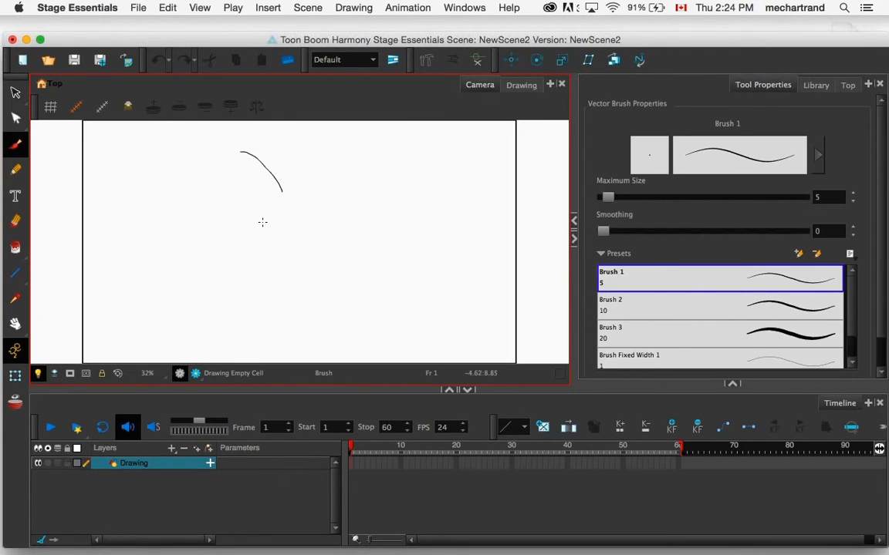
mouse_move(232, 152)
mouse_down()
mouse_move(281, 254)
mouse_move(308, 244)
mouse_move(314, 209)
mouse_move(280, 191)
mouse_up()
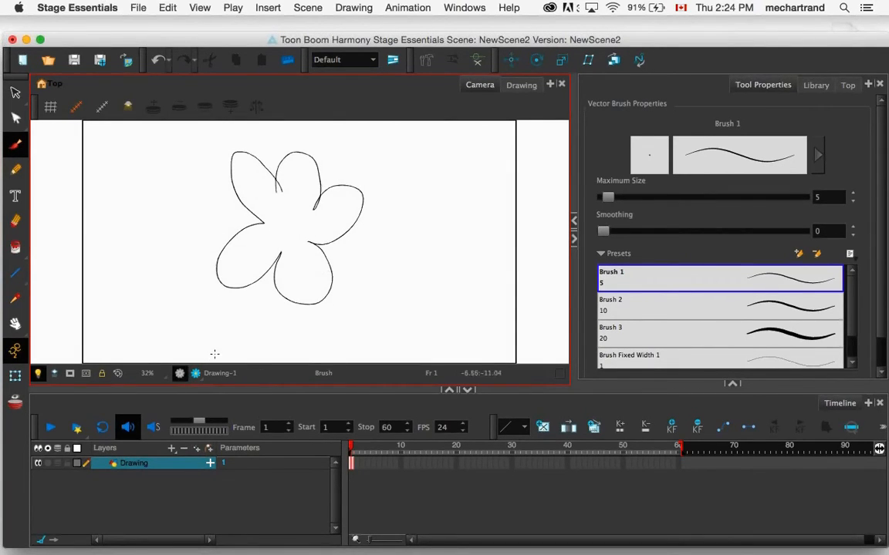
click(15, 376)
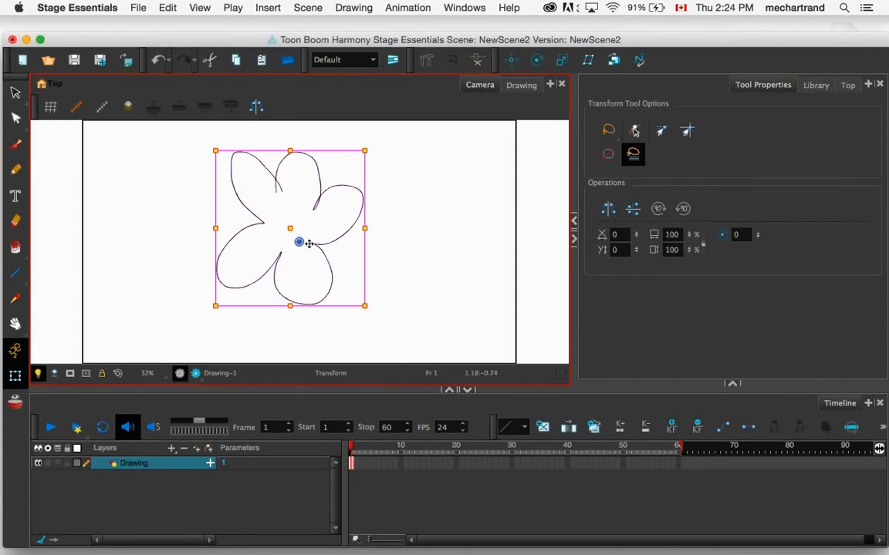
mouse_move(309, 244)
mouse_down()
mouse_move(193, 246)
mouse_move(199, 228)
mouse_move(178, 251)
mouse_up()
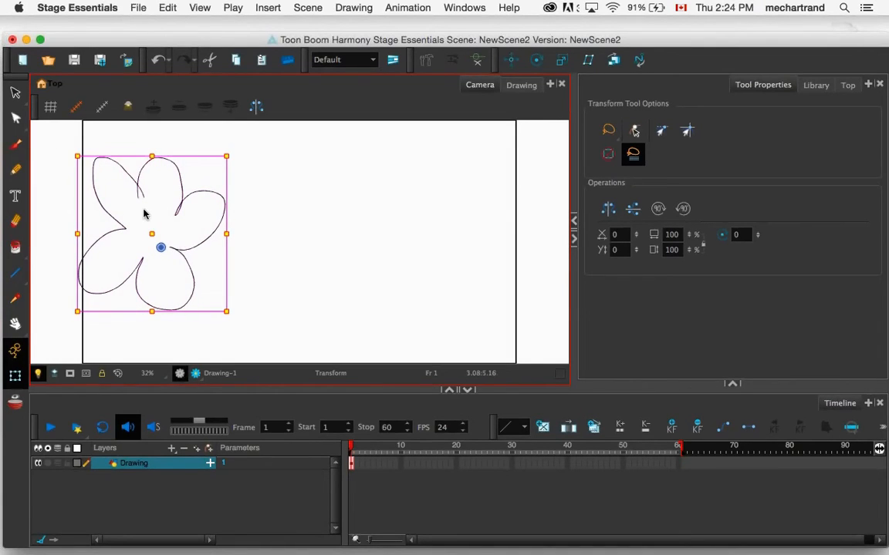
- Extend the flower drawing's exposure to frame 60 and keyframe the flower there, moved to the right half of the camera frame
click(678, 466)
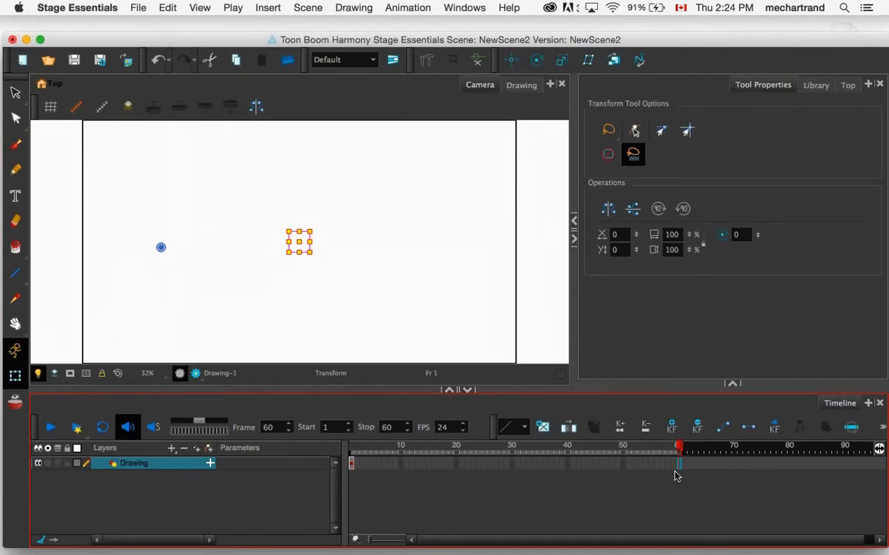
key(F5)
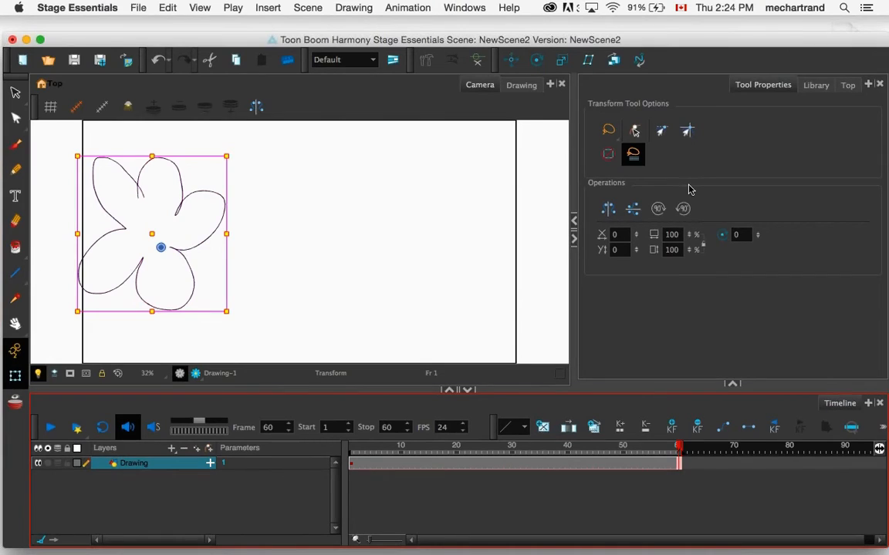
click(671, 426)
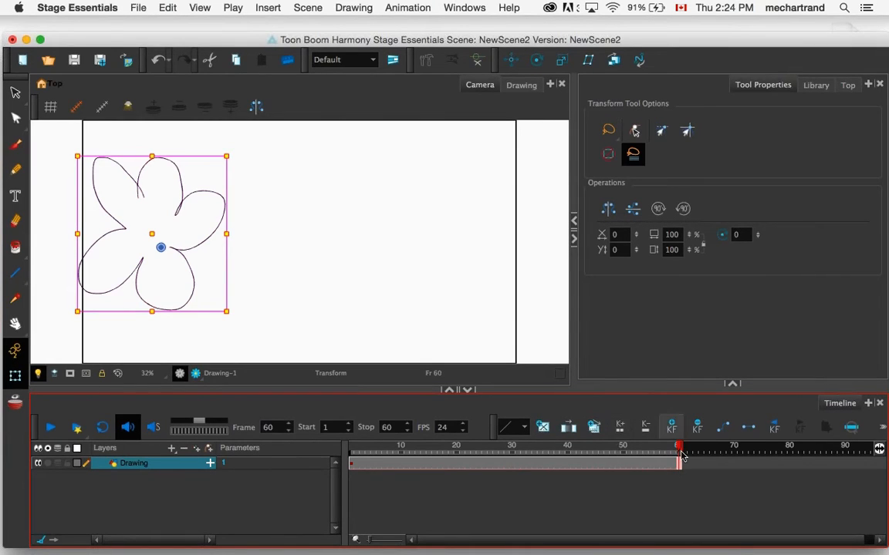
click(265, 252)
drag(265, 252, 491, 266)
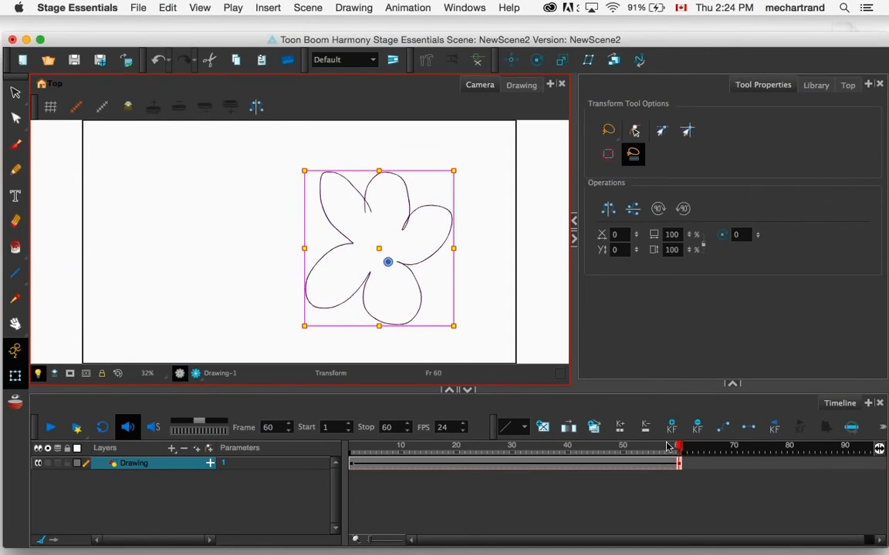
- Scrub the timeline to examine the flower's motion between frames 1 and 60
drag(668, 447, 623, 463)
drag(487, 468, 678, 467)
key(Return)
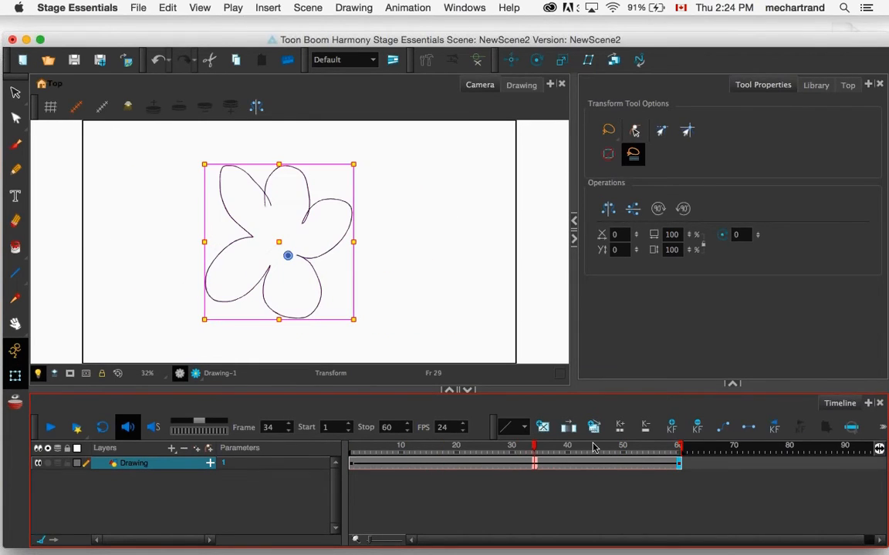
drag(594, 448, 496, 466)
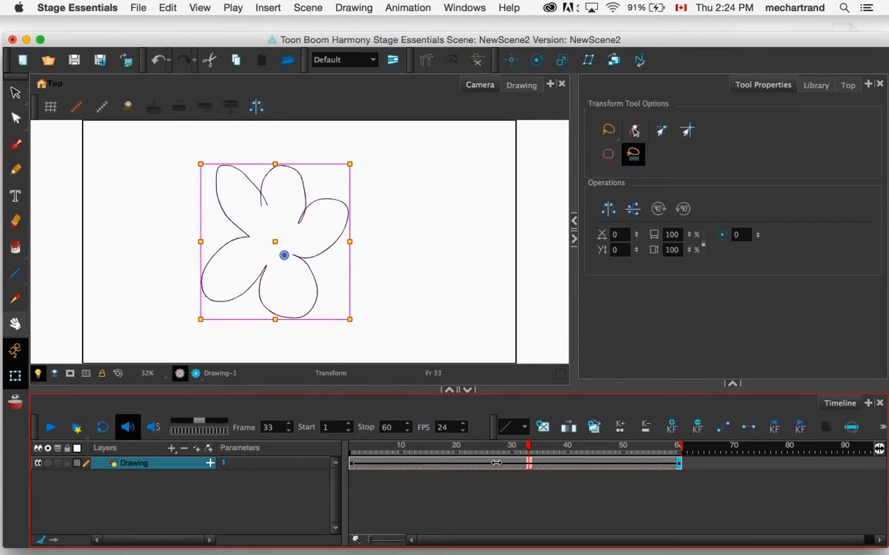
- Toggle Animate mode to compare the colour of the flower's bounding box, leaving the mode off
click(14, 376)
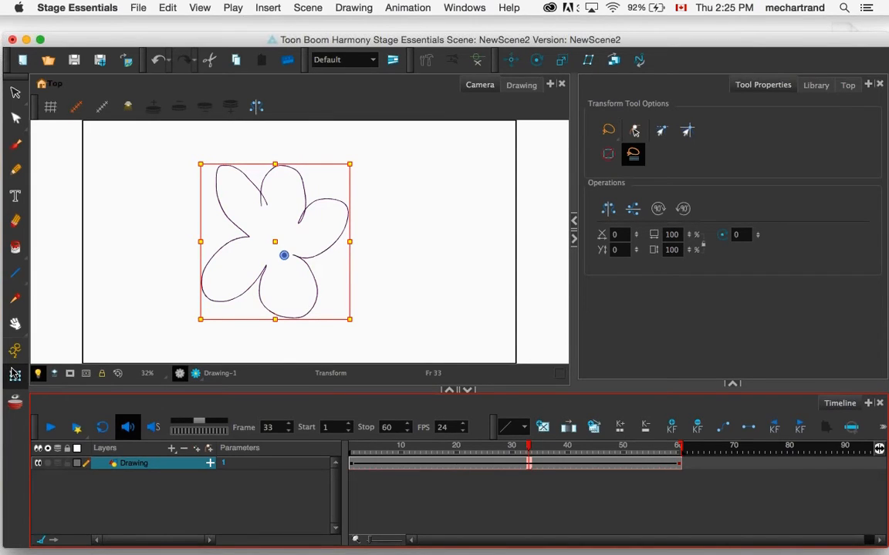
click(14, 351)
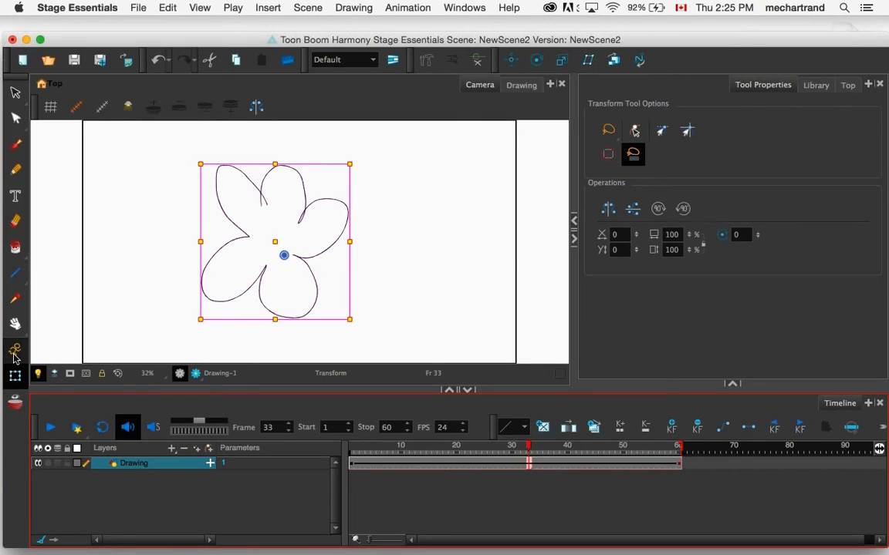
click(15, 376)
click(14, 351)
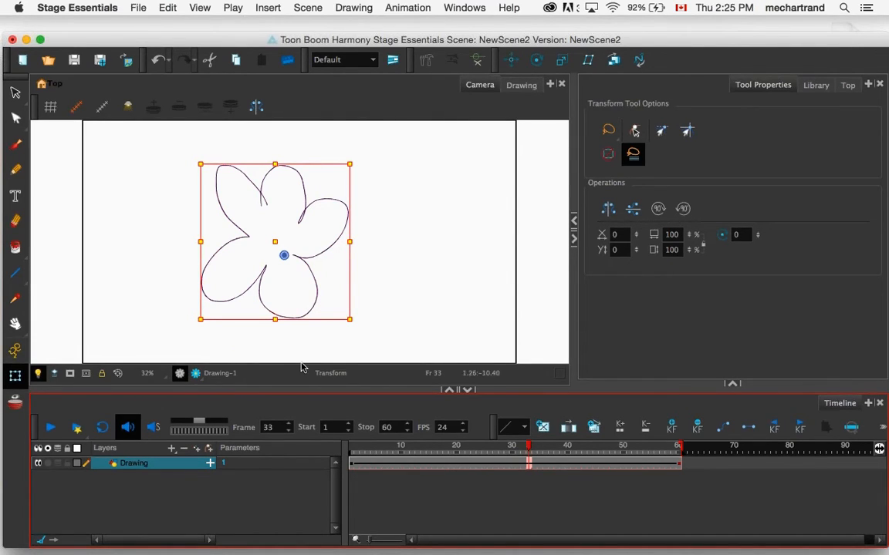
- Undo the keyframed move at frame 60 and shift the flower right of centre with Animate mode off, checking an earlier frame
key(super+z)
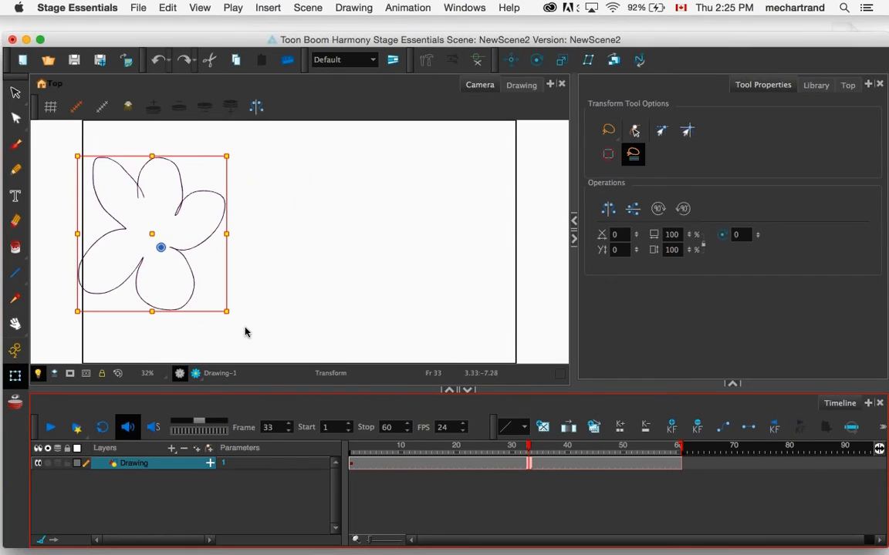
mouse_move(191, 299)
mouse_down()
mouse_move(285, 275)
mouse_move(392, 285)
mouse_up()
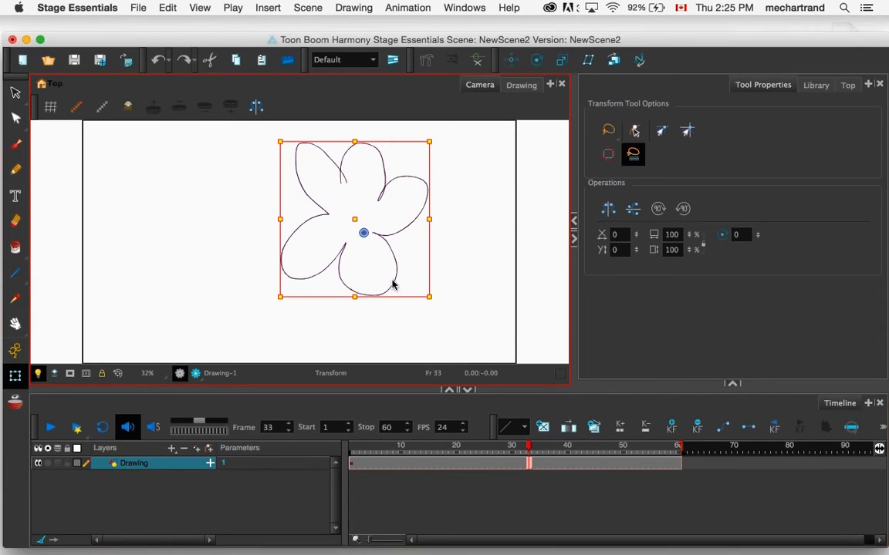
click(434, 446)
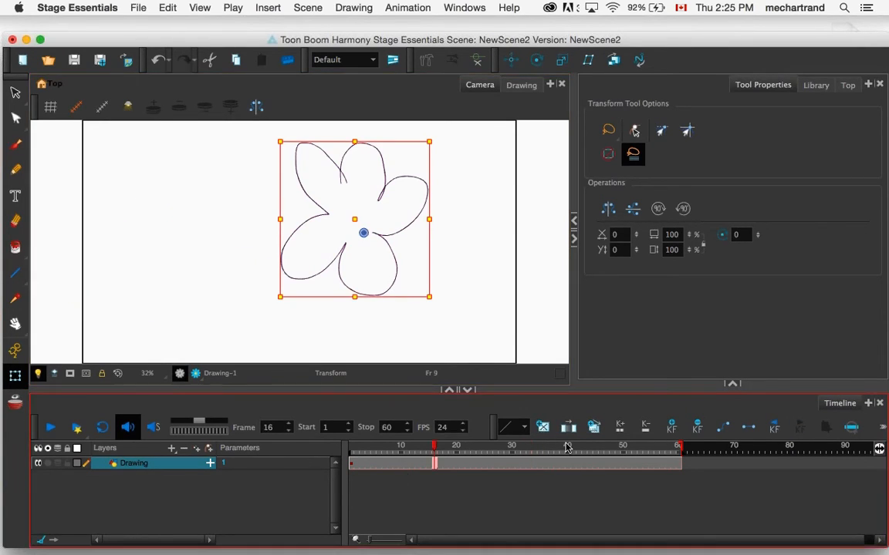
- Turn on Animate mode at frame 60, move the flower down and slightly right to keyframe it, and scrub the timeline to check
drag(521, 446, 679, 451)
click(14, 351)
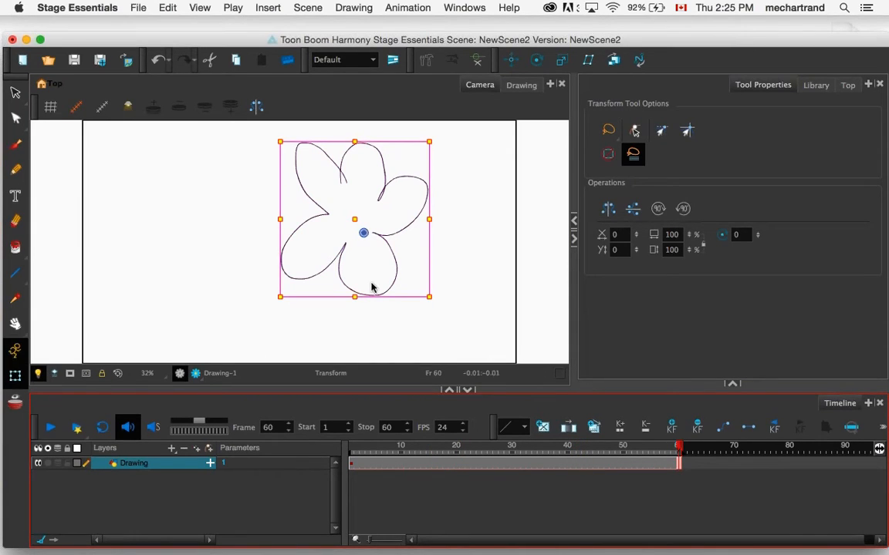
click(399, 280)
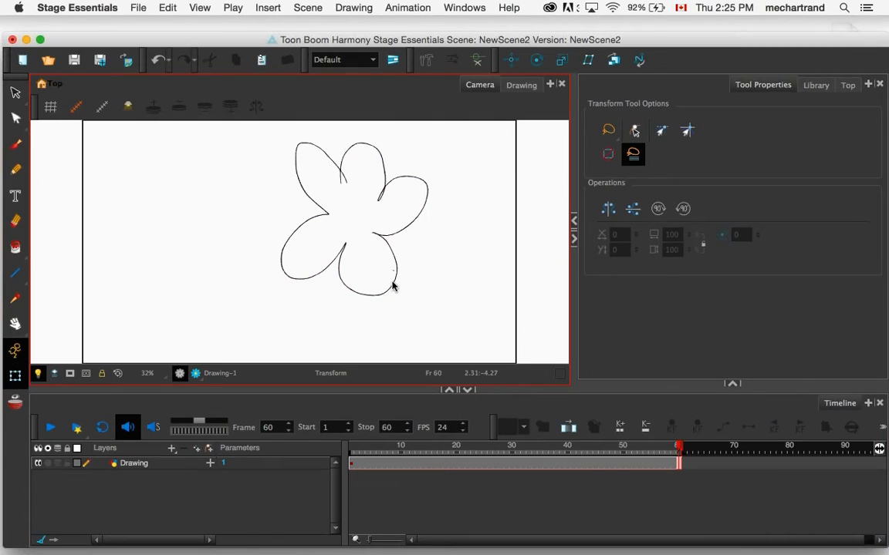
click(390, 286)
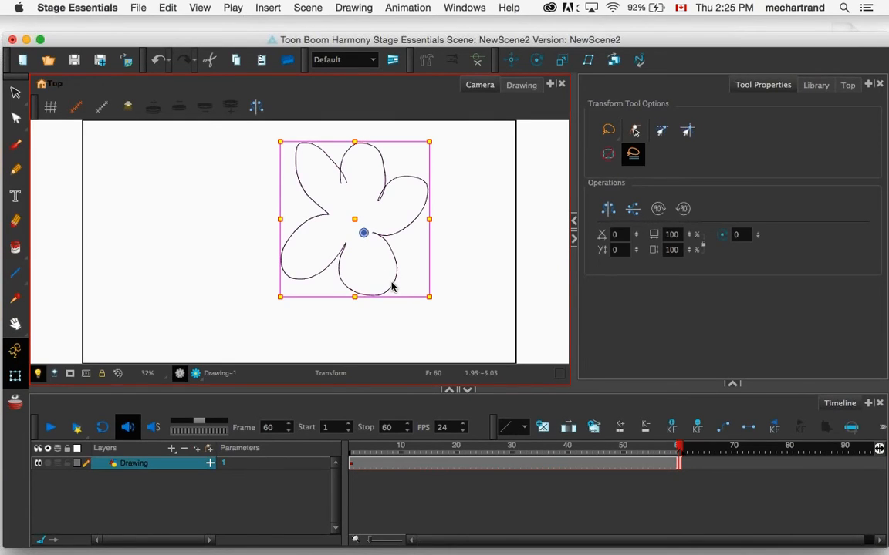
key(ctrl+z)
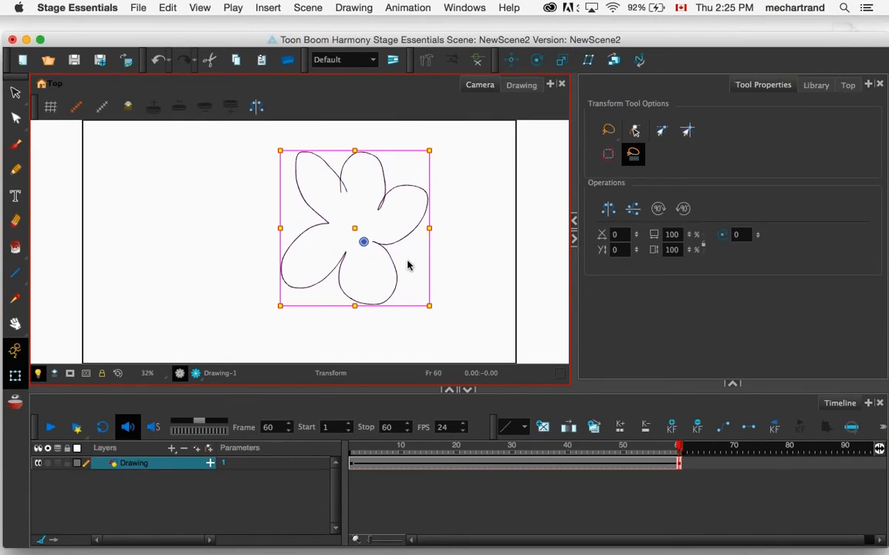
key(ctrl+z)
key(ctrl+z)
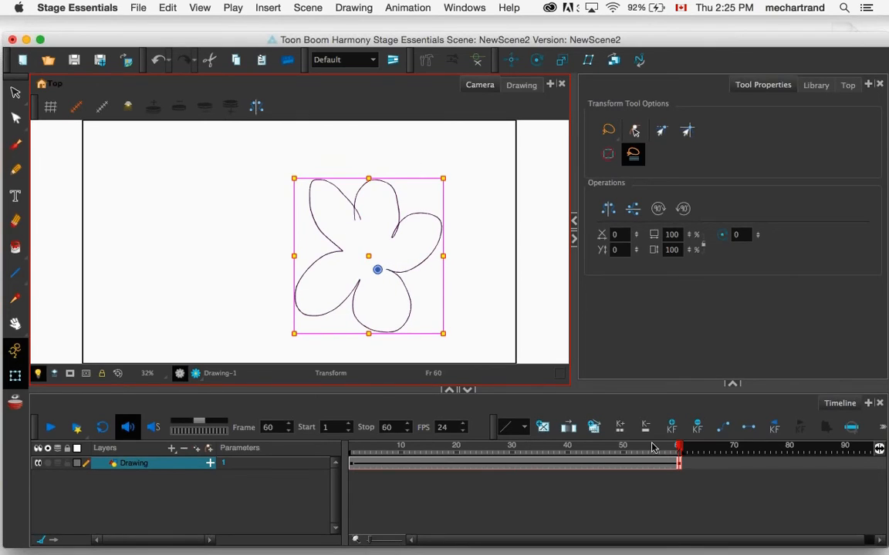
click(611, 454)
key(Return)
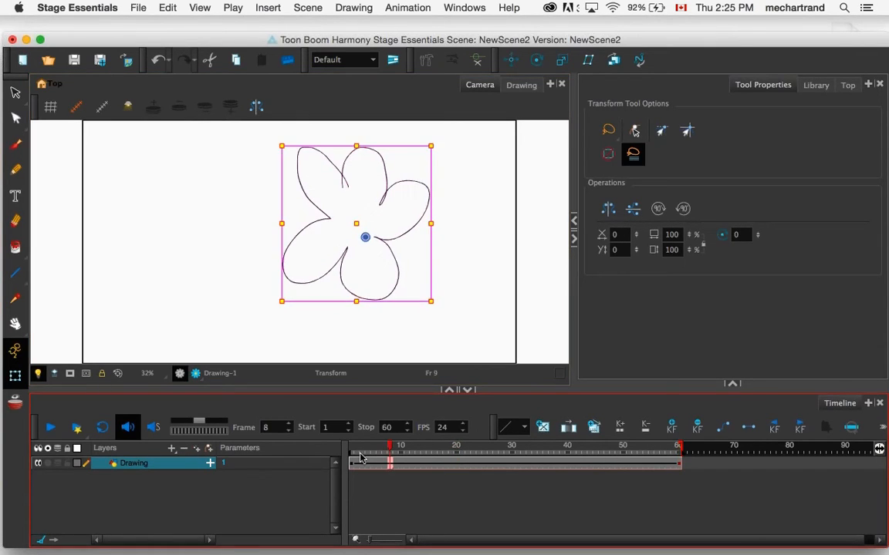
- Switch Animate mode off, on and off again with the flower still selected at frame 41
click(12, 372)
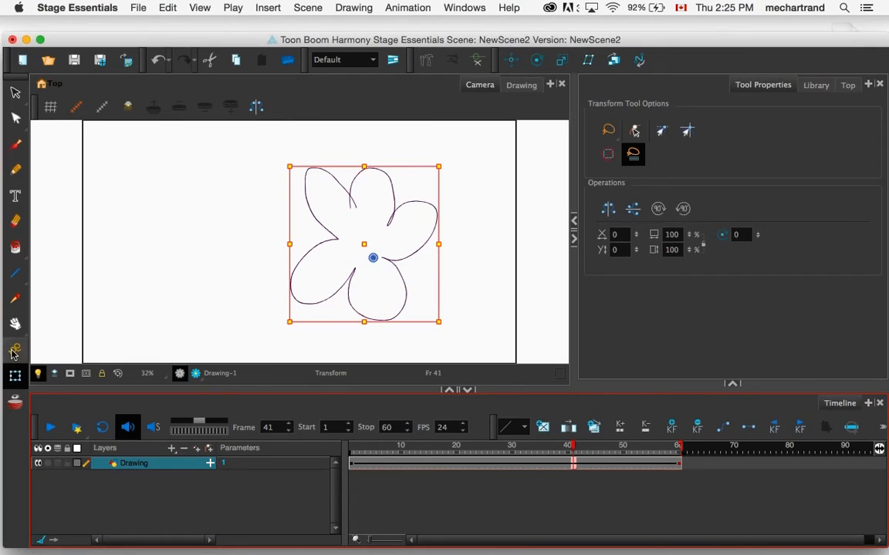
click(13, 351)
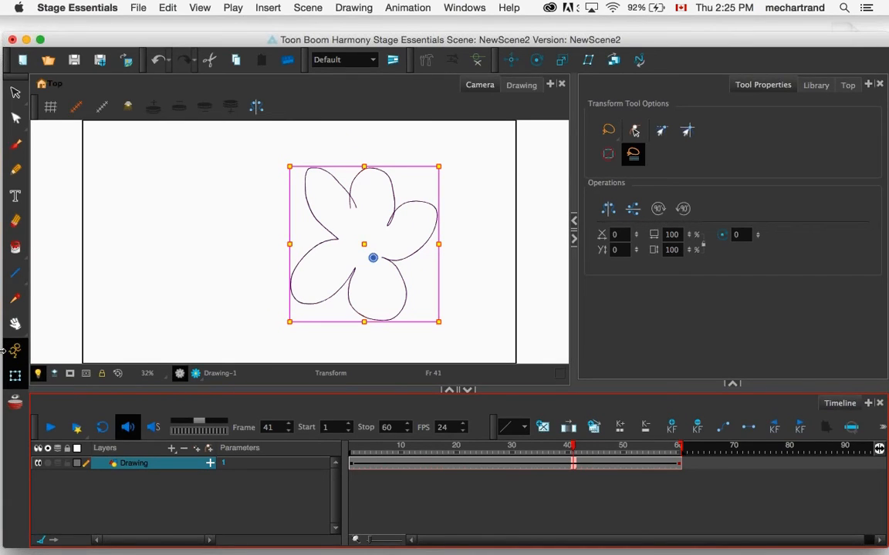
click(14, 376)
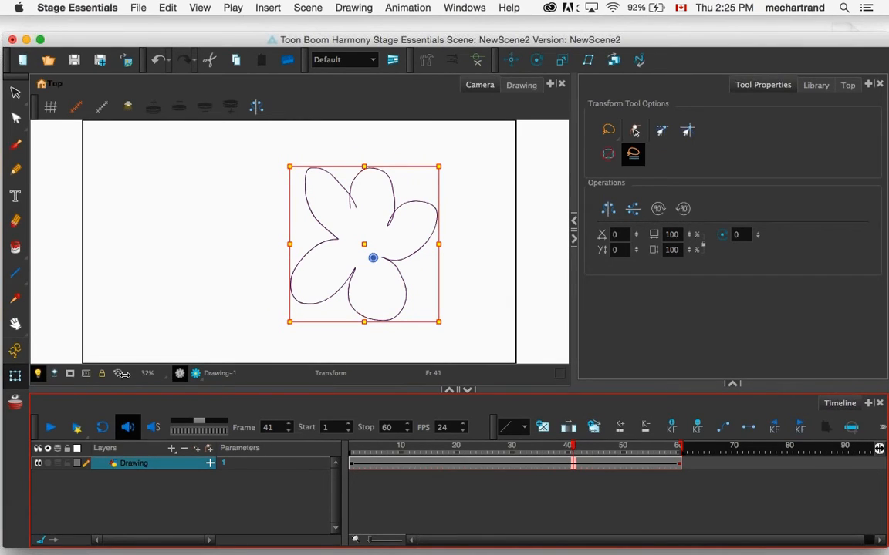
- Deselect the flower and activate the Cutter tool
click(295, 221)
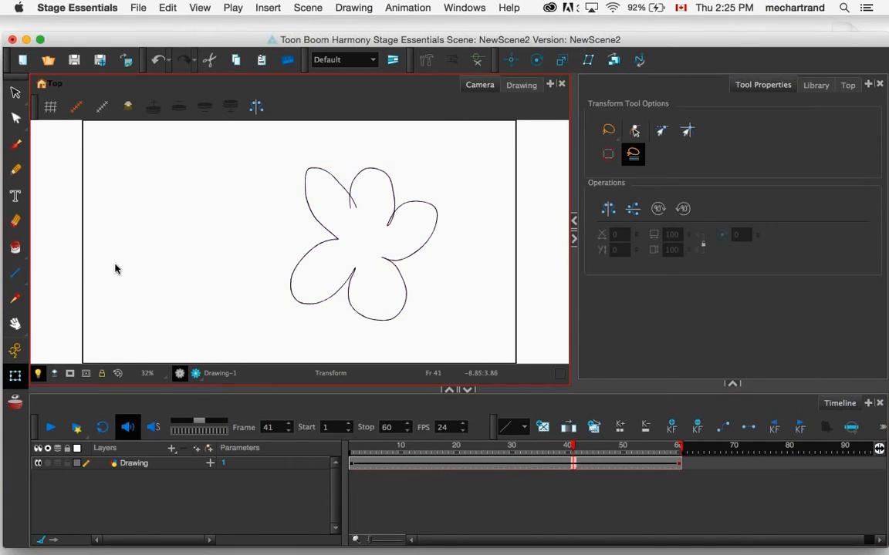
click(17, 95)
click(57, 105)
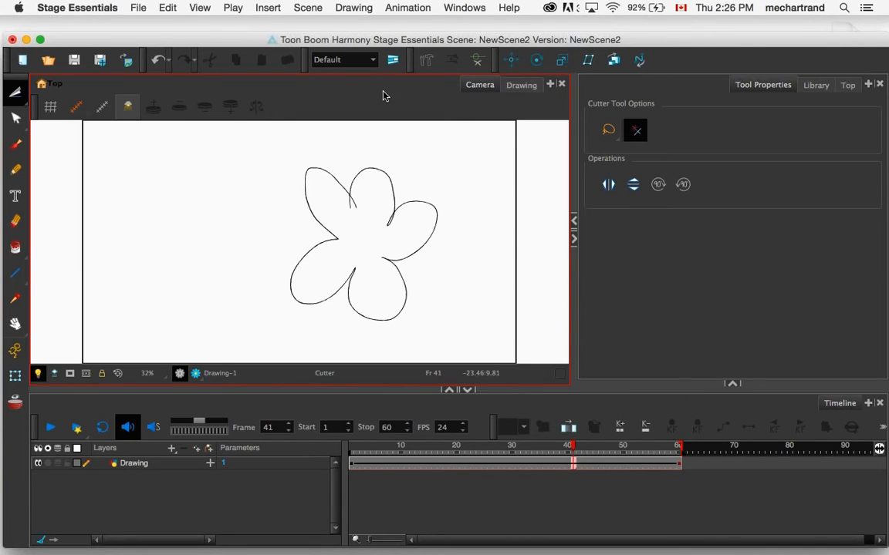
- Fill the flower with black and try cutting out its upper petals with the Cutter's lasso selection, undoing the separation
click(367, 199)
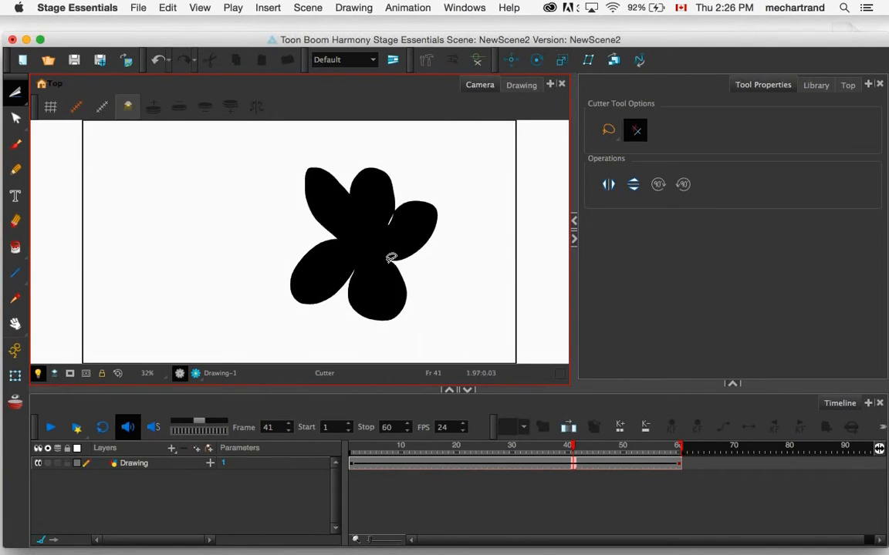
mouse_move(272, 193)
mouse_down()
mouse_move(482, 201)
mouse_move(313, 215)
mouse_move(294, 230)
mouse_move(141, 226)
mouse_up()
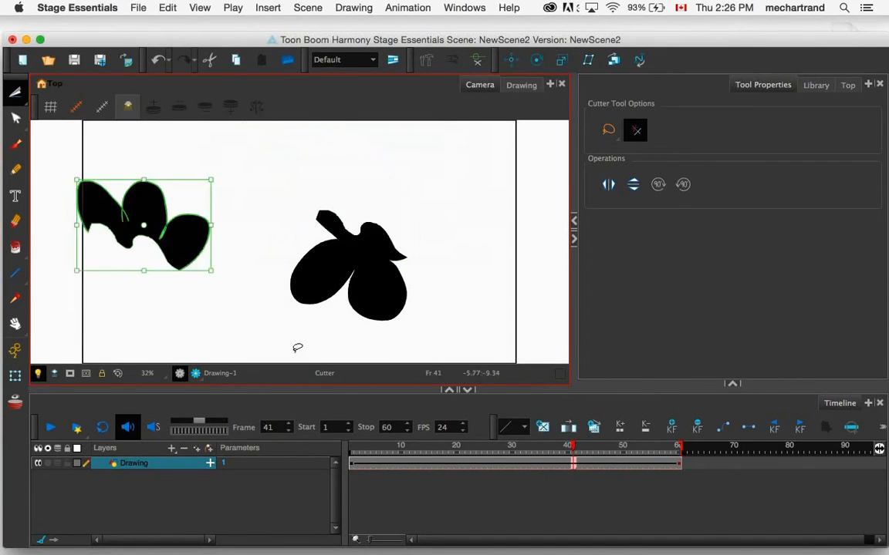
key(super+z)
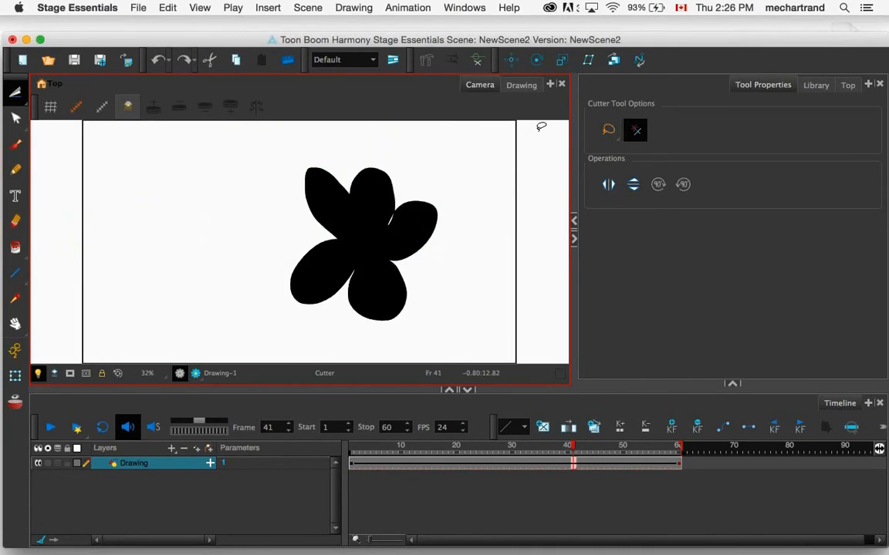
- Switch the Cutter to Marquee and try cutting the upper petals away with a rectangular selection, undoing the move
click(609, 133)
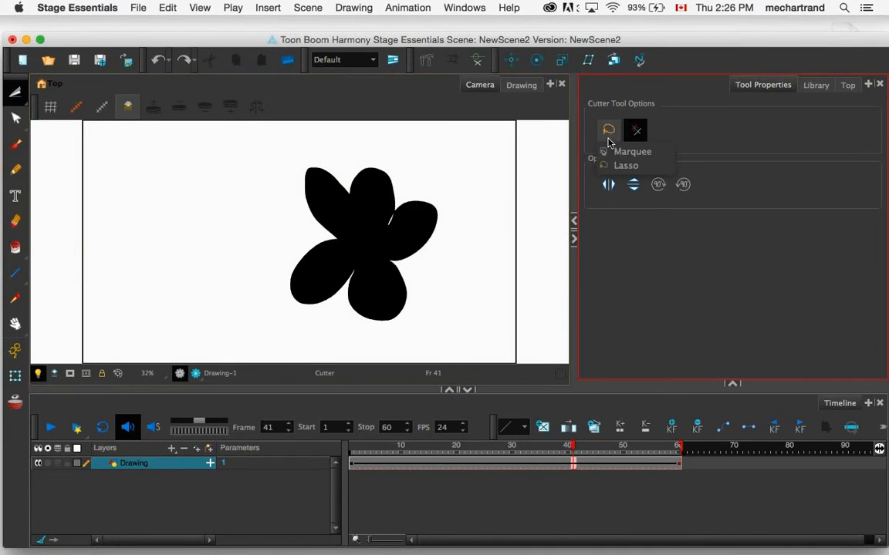
click(629, 152)
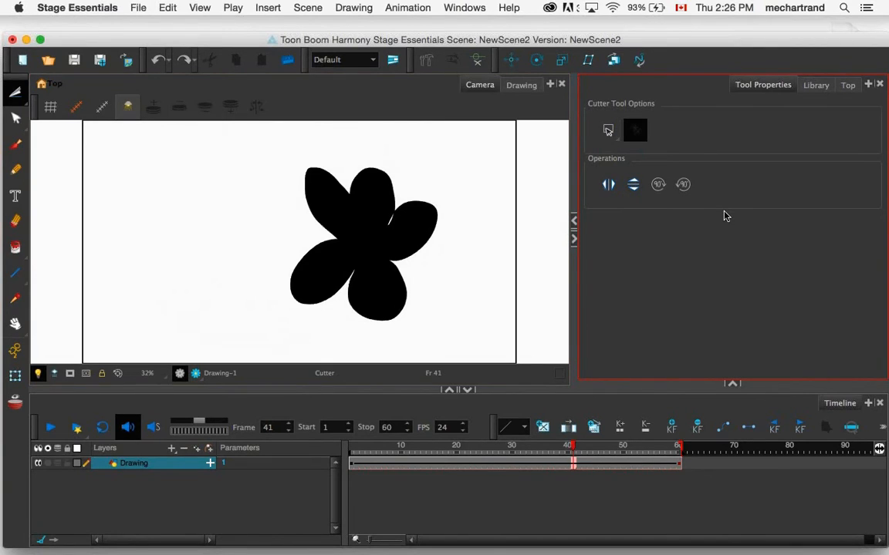
drag(250, 152, 423, 236)
drag(271, 212, 120, 207)
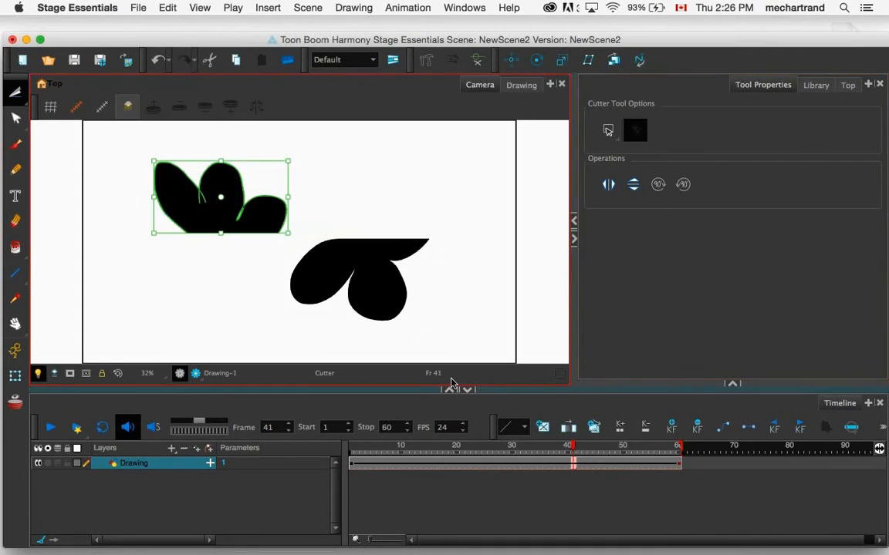
key(ctrl+z)
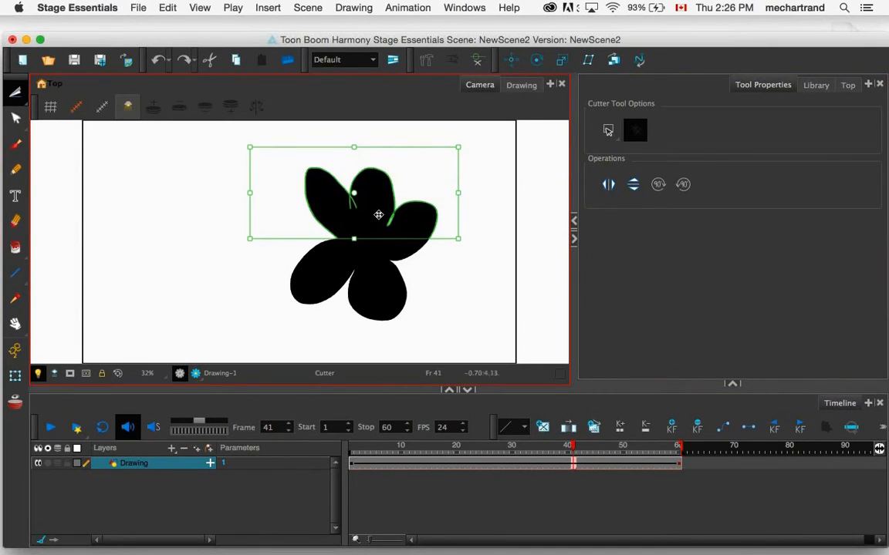
- Try a freehand cut around the flower's two lower petals, moving the piece left before undoing and deselecting
click(427, 267)
drag(445, 263, 446, 266)
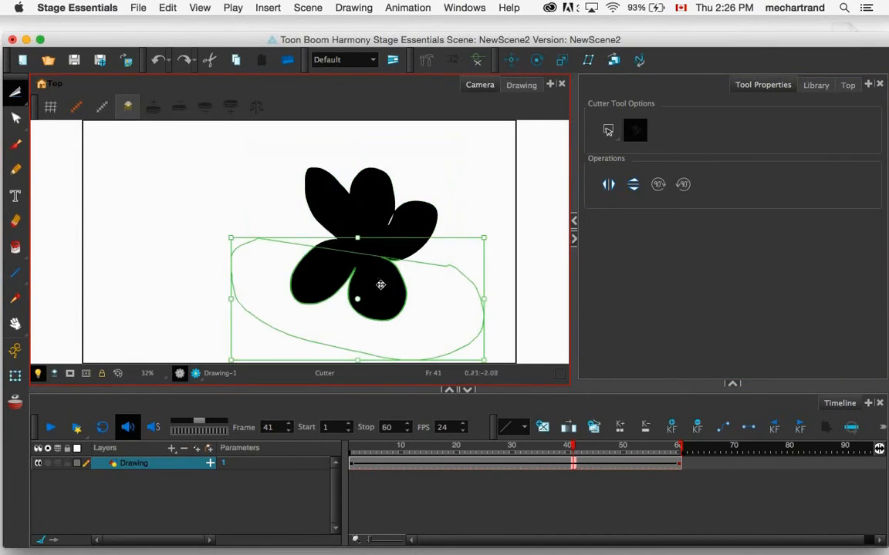
drag(331, 325, 180, 308)
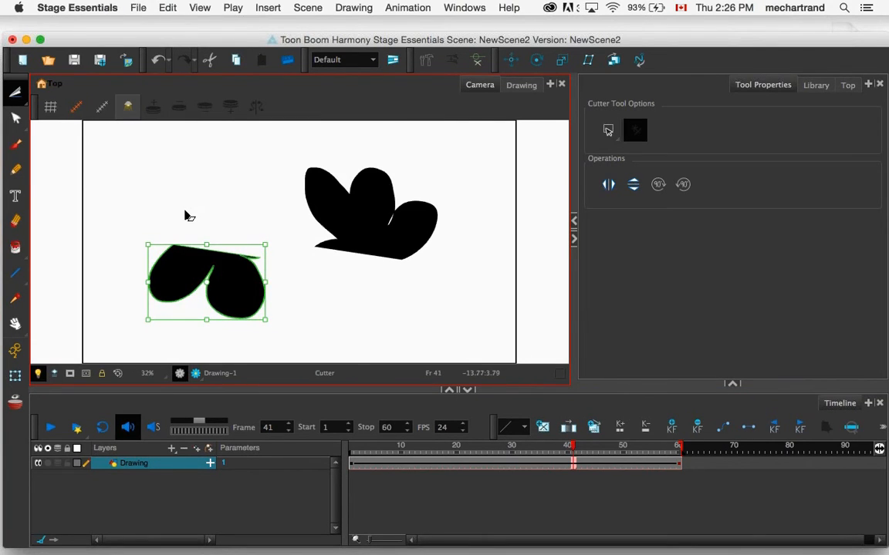
key(super+z)
click(337, 290)
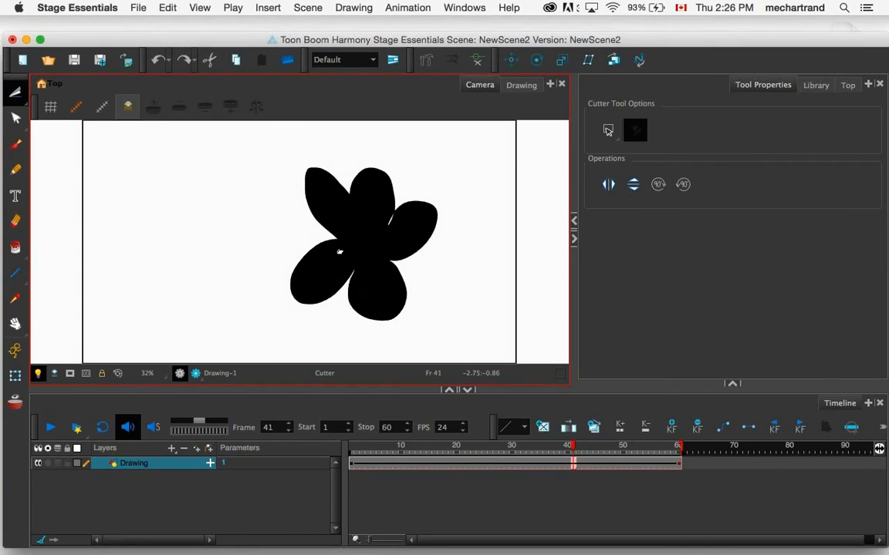
- Switch to the Keynote presentation, play it from the Tools slide and advance to the Animation slide
mouse_move(470, 552)
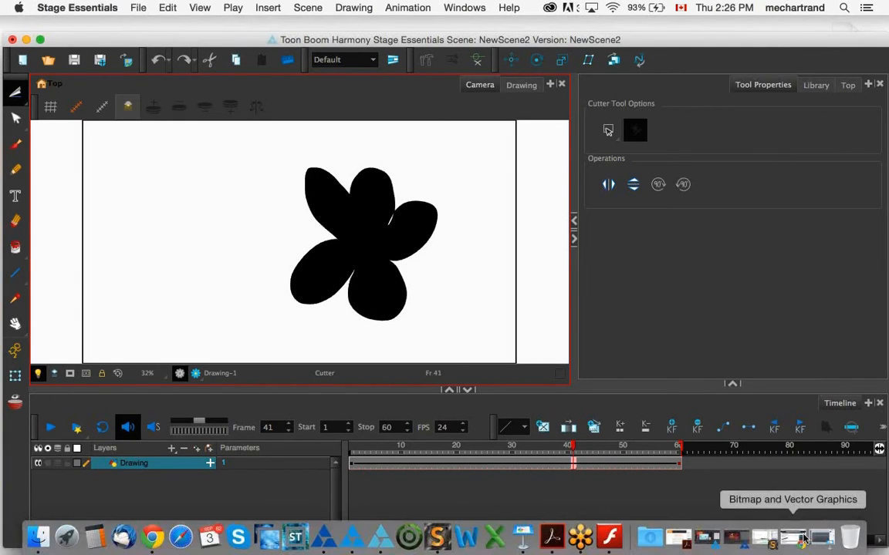
click(810, 537)
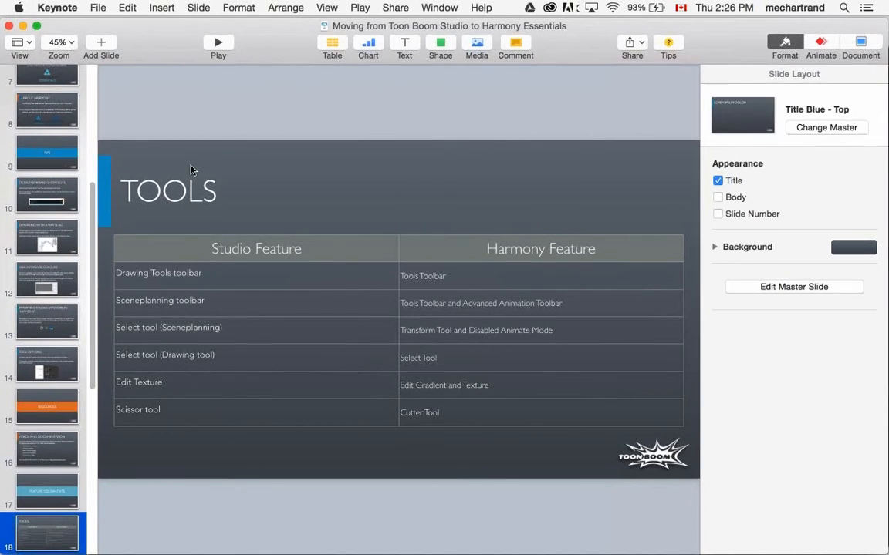
double_click(194, 189)
key(Delete)
click(214, 50)
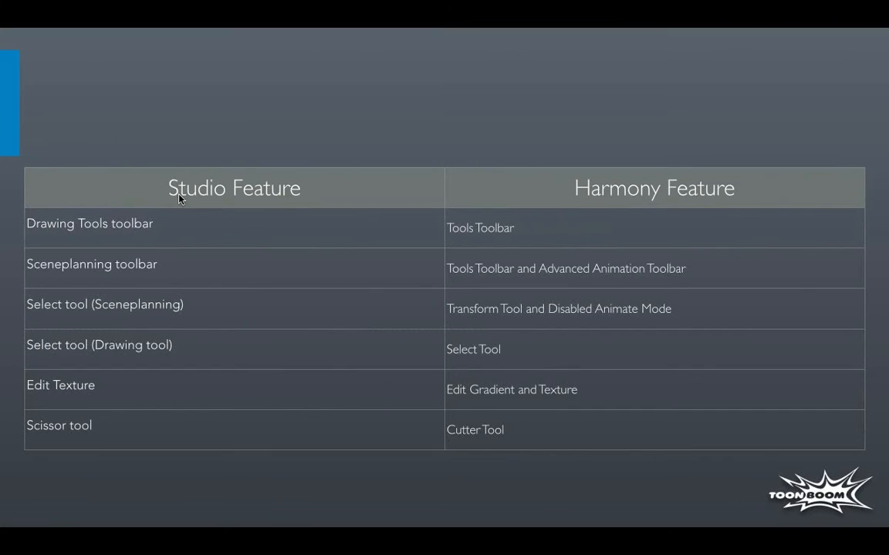
click(157, 257)
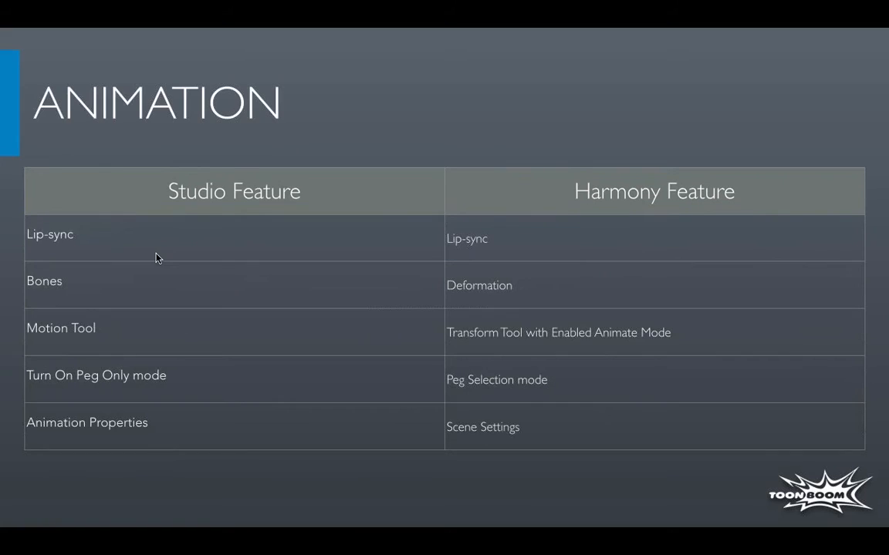
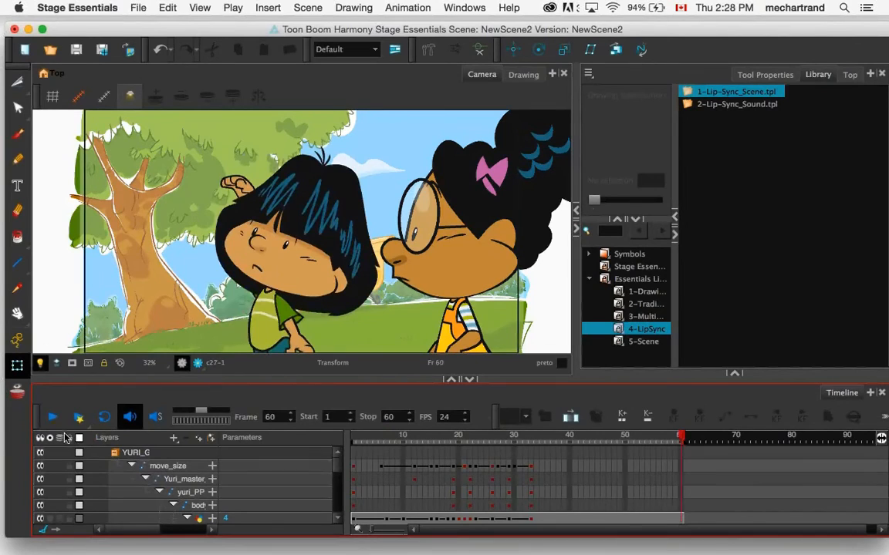
- Import the 2-Lip-Sync_Sound.tpl template from the library into the scene's timeline and go to frame 2
click(702, 106)
drag(697, 108, 409, 442)
click(359, 446)
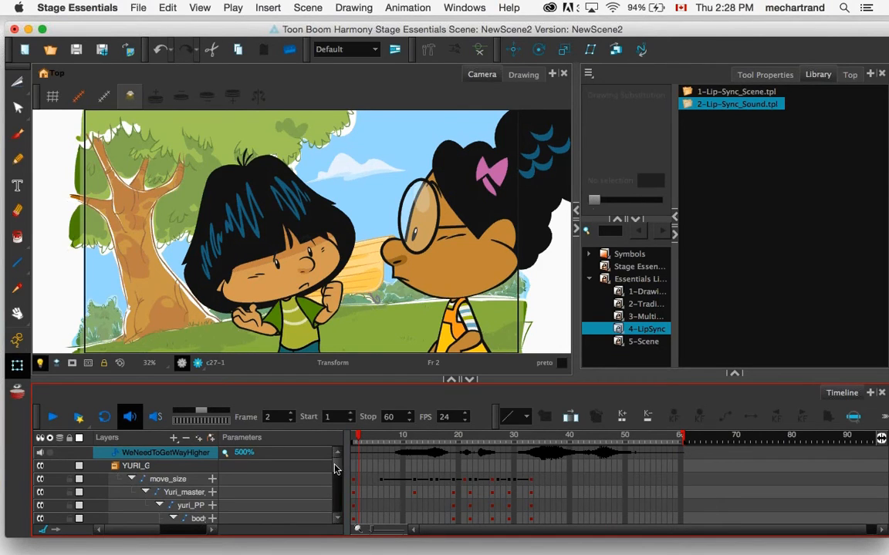
- Look through the character's layers and scrub the timeline along the sound waveform to frame 25
drag(336, 466, 336, 475)
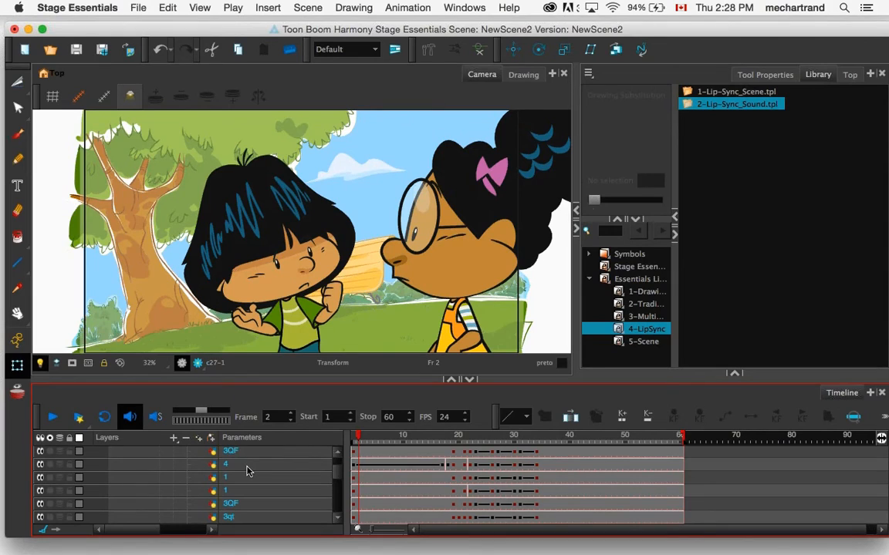
scroll(247, 470, up, 5)
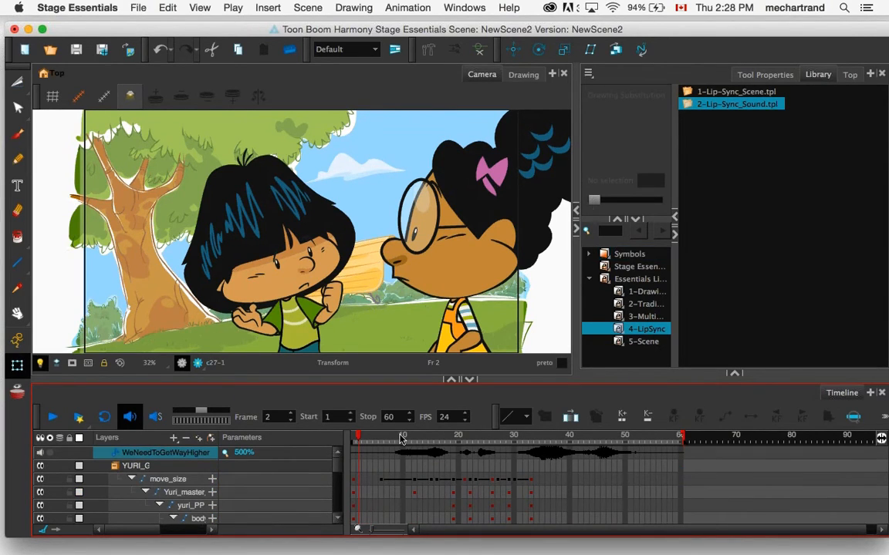
drag(401, 438, 468, 449)
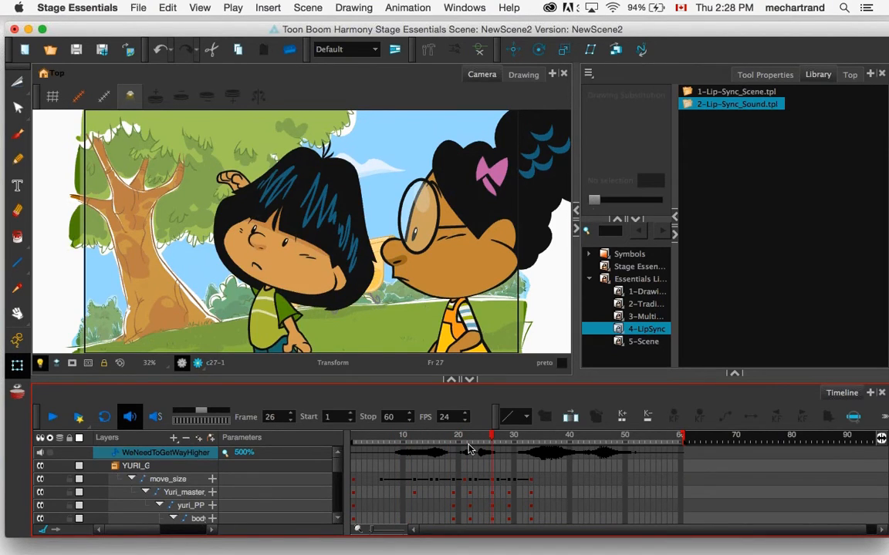
key(comma)
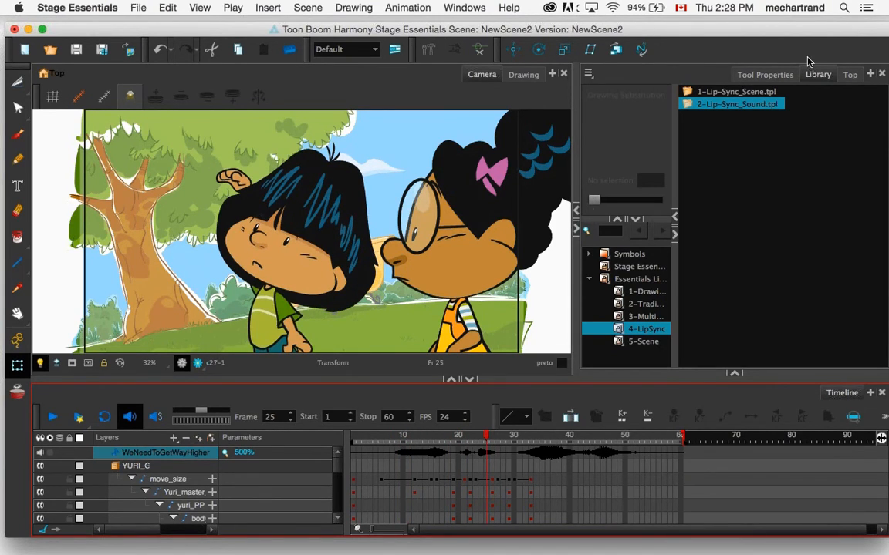
- Add the Layer Properties view and compare the move_size peg's properties with those of the WeNeedToGetWayHigher sound layer
click(870, 75)
click(872, 186)
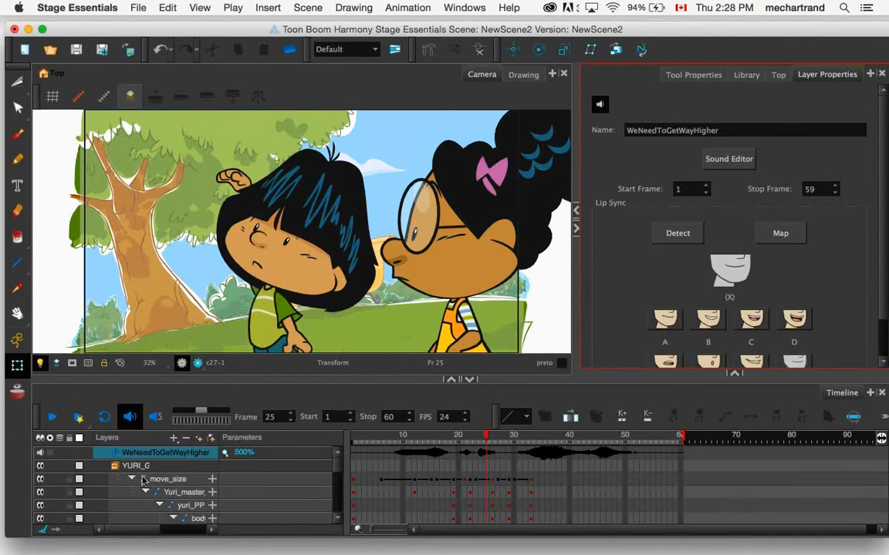
click(161, 481)
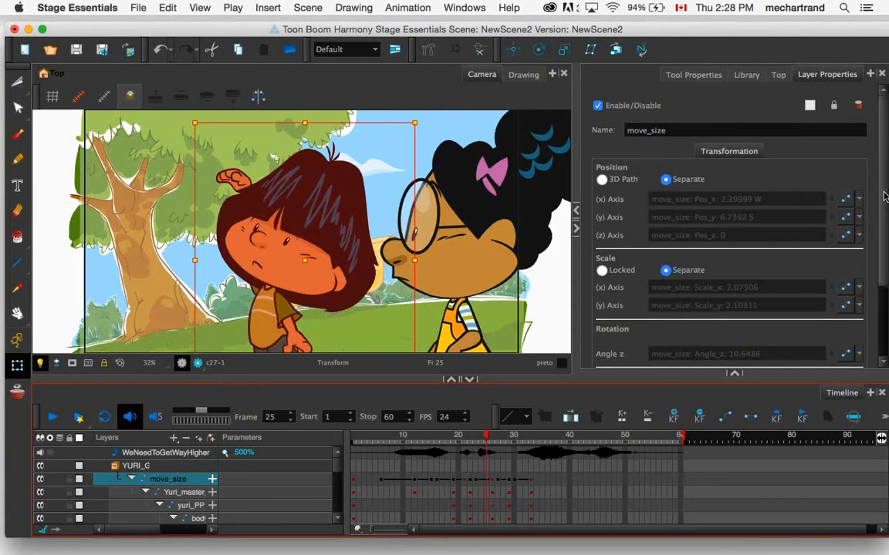
scroll(887, 278, down, 5)
scroll(835, 203, up, 5)
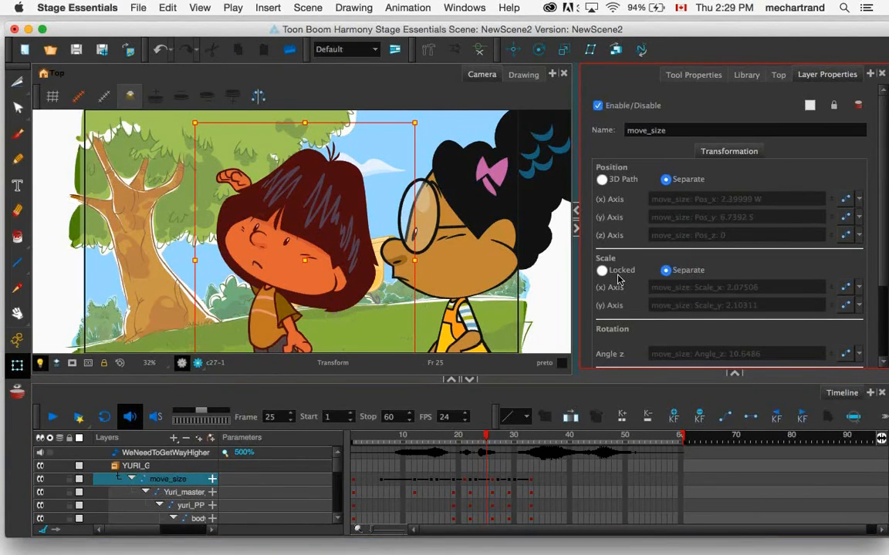
click(144, 454)
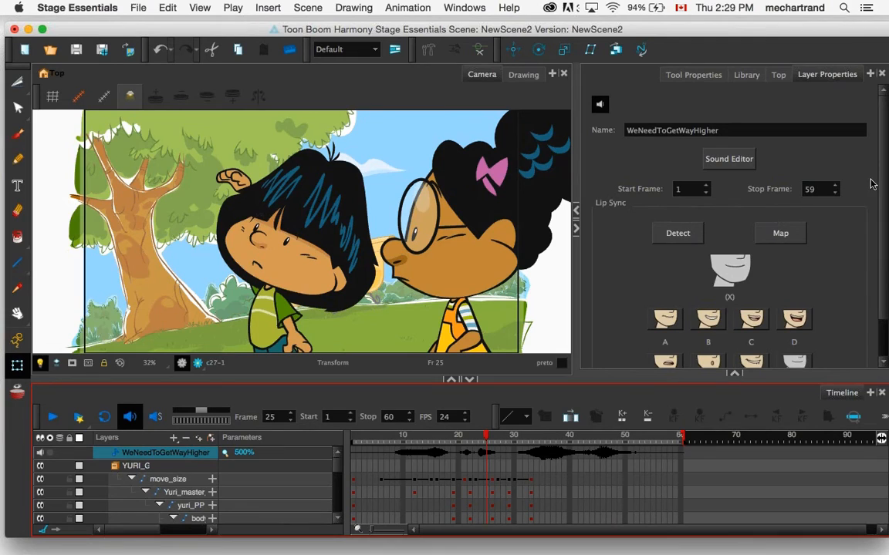
- Examine the sound layer's lip-sync mouth shapes and play the scene from an earlier frame
scroll(887, 198, down, 2)
drag(458, 437, 375, 436)
key(Return)
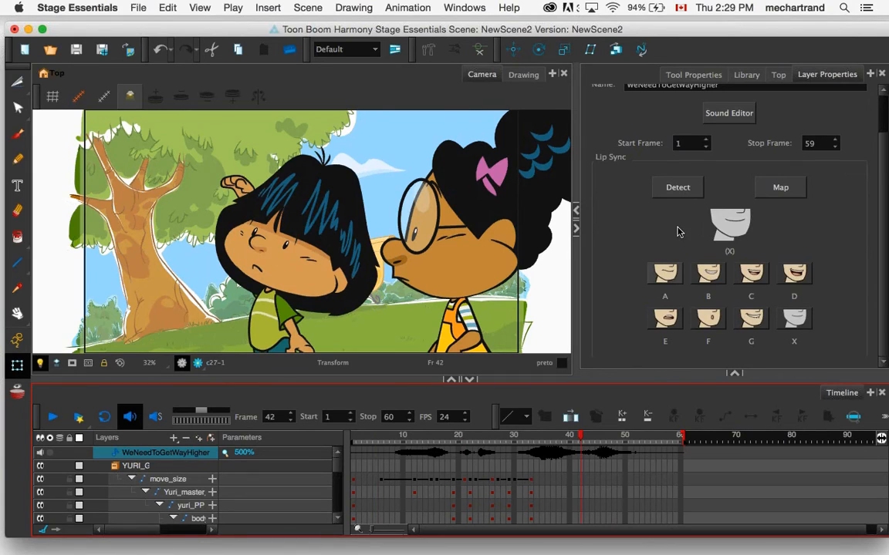
- Run lip-sync detection on the WeNeedToGetWayHigher sound and play the scene through to frame 60
click(673, 194)
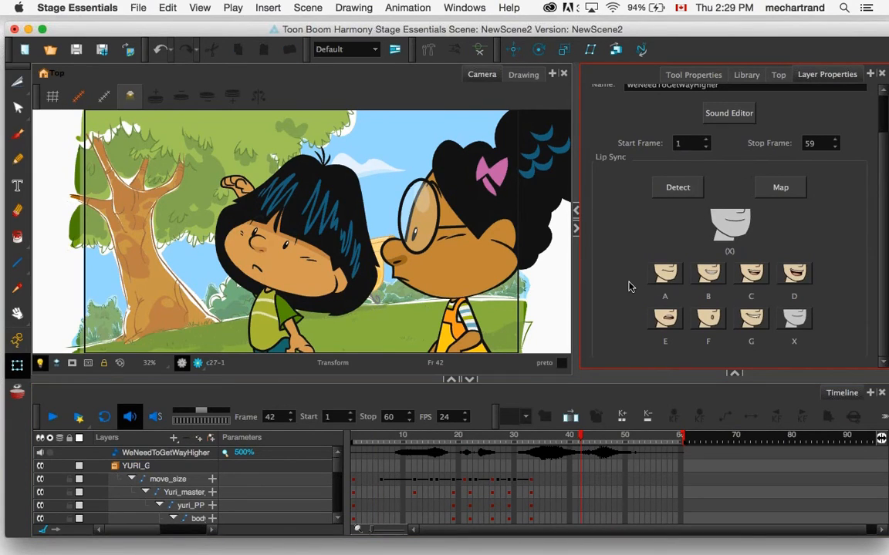
click(430, 444)
click(52, 417)
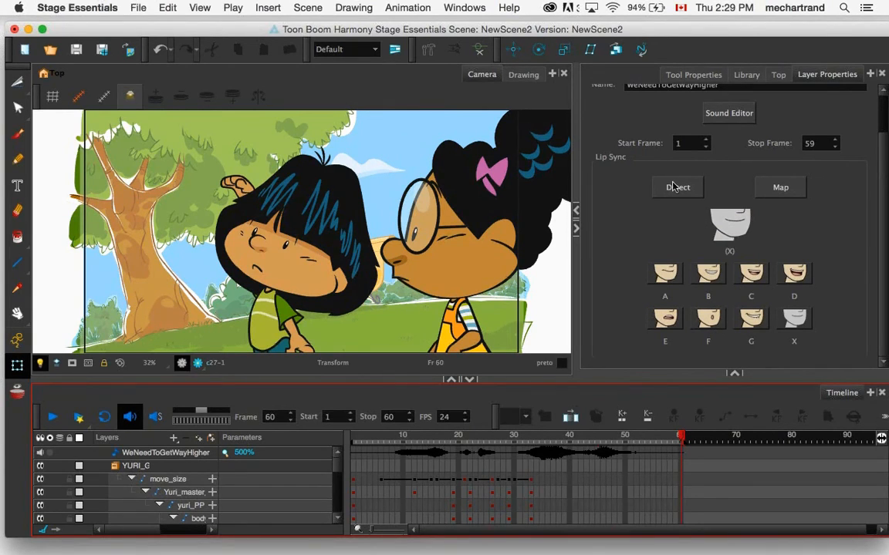
- Map the WeNeedToGetWayHigher lip-sync to the boca layer, keeping mouth names A to G and X, and play the scene
click(779, 189)
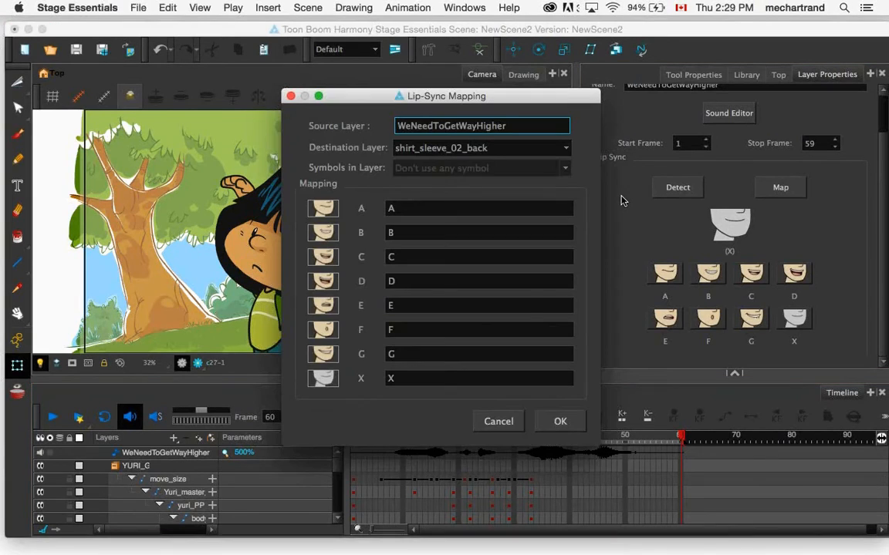
click(564, 147)
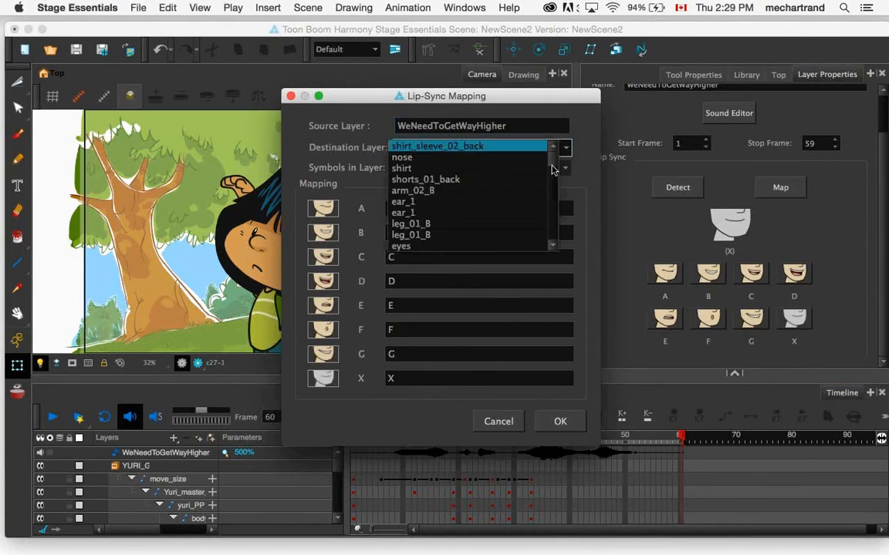
scroll(553, 167, down, 7)
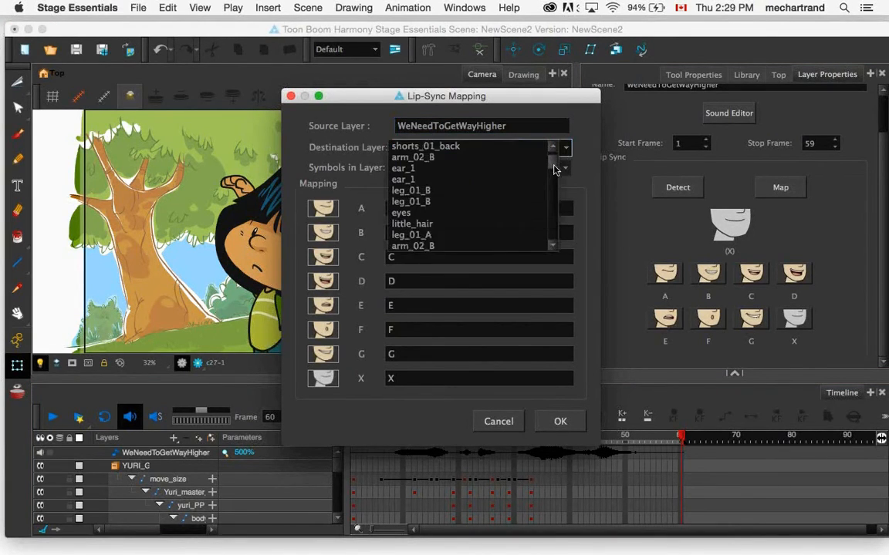
drag(556, 177, 558, 184)
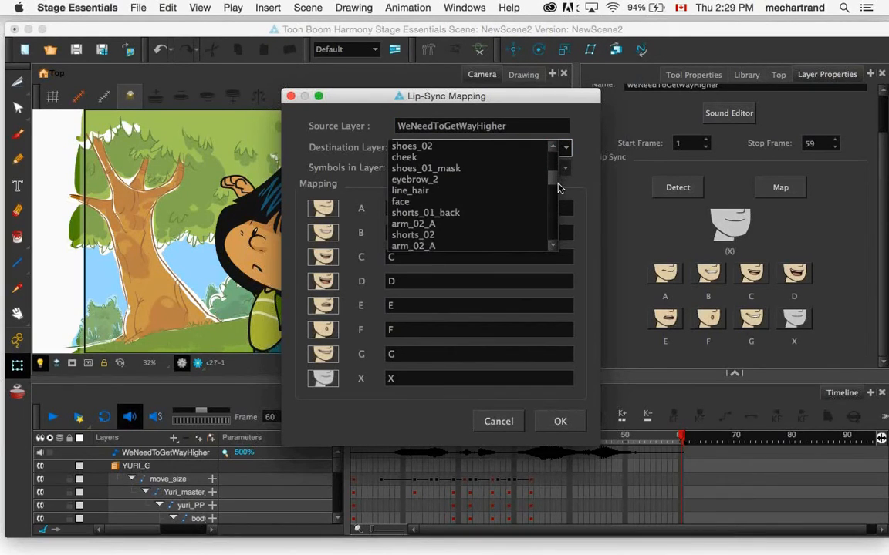
scroll(423, 198, up, 6)
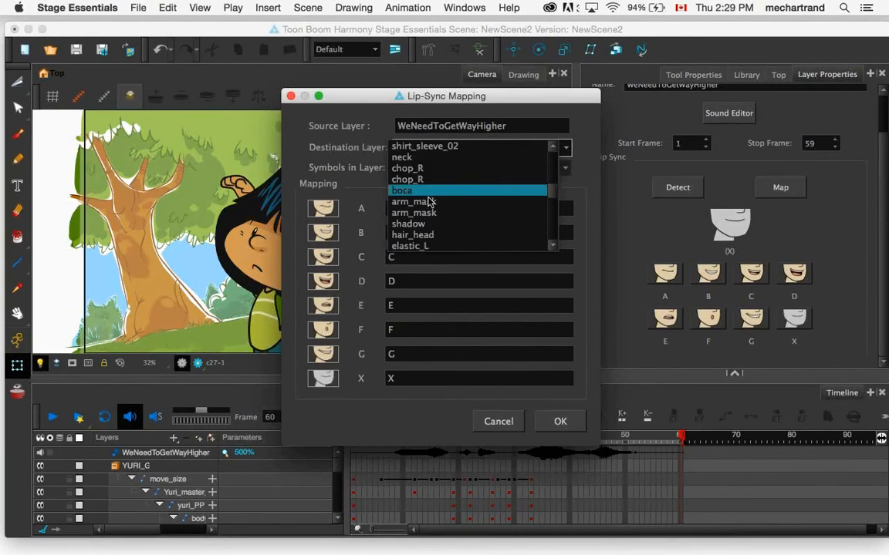
click(425, 199)
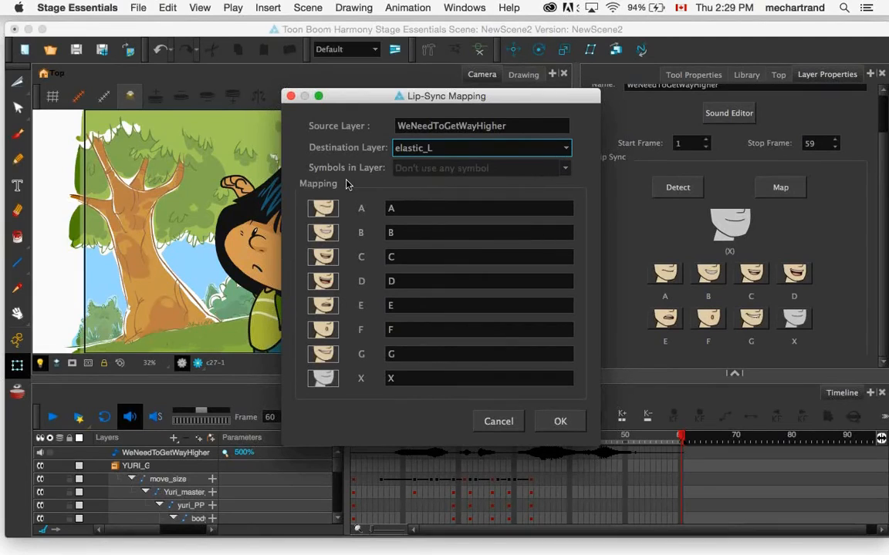
click(423, 151)
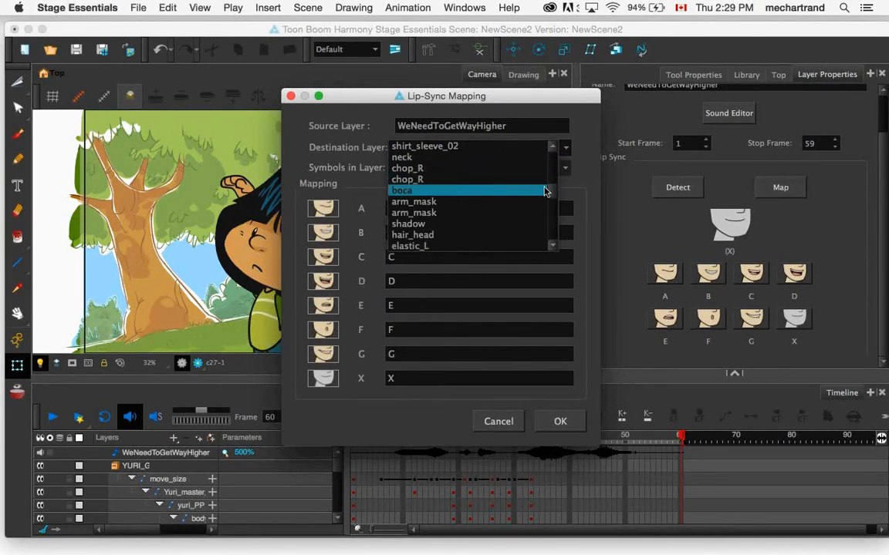
mouse_move(552, 194)
mouse_down()
mouse_move(555, 238)
mouse_move(553, 179)
mouse_move(553, 190)
mouse_up()
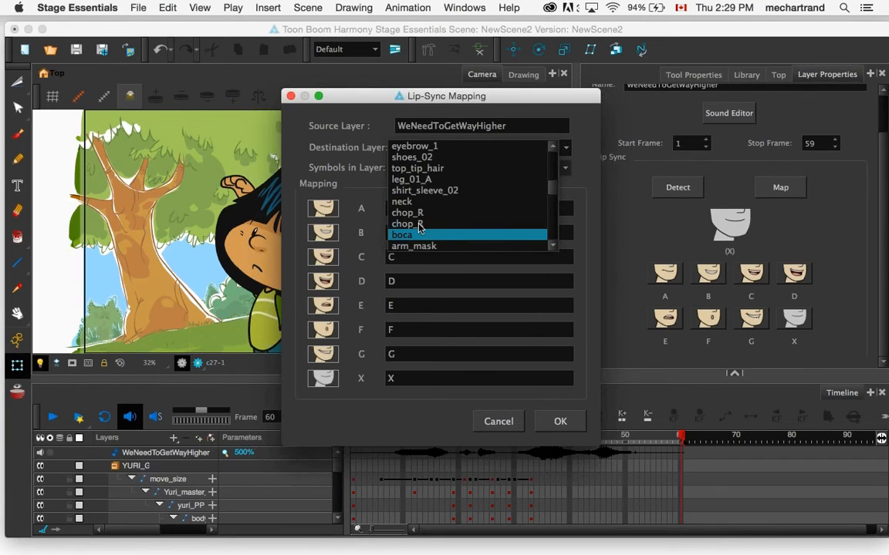
click(414, 245)
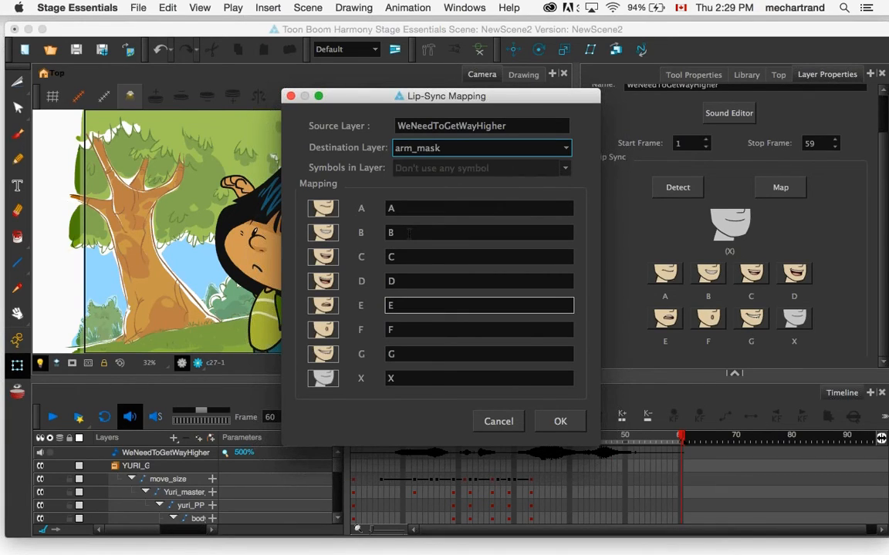
click(564, 148)
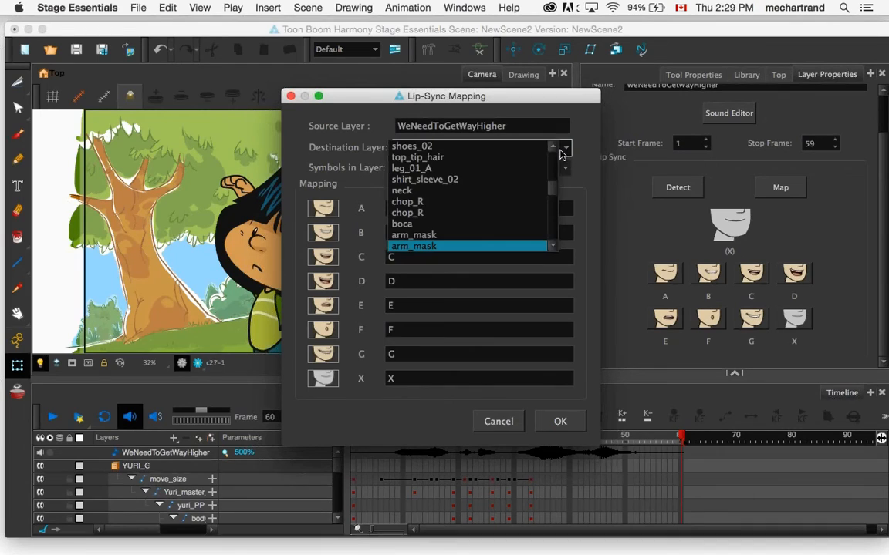
click(468, 224)
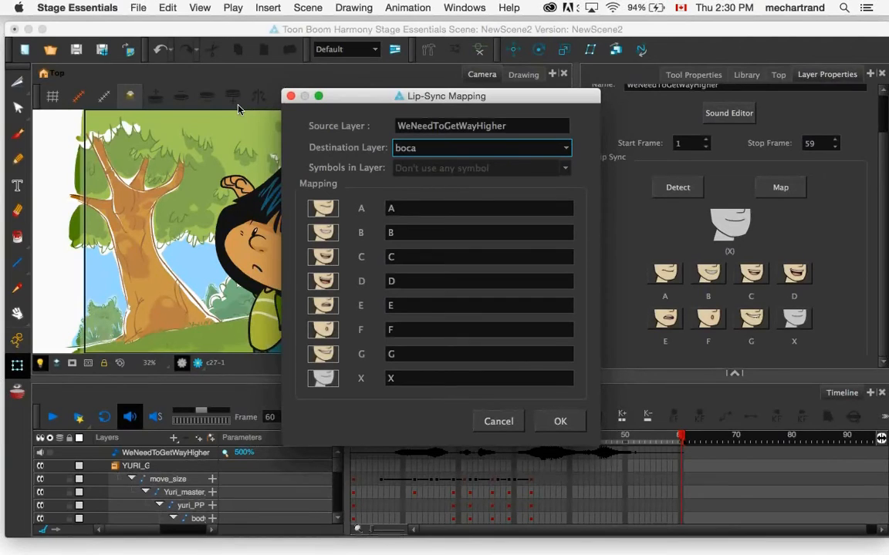
click(553, 424)
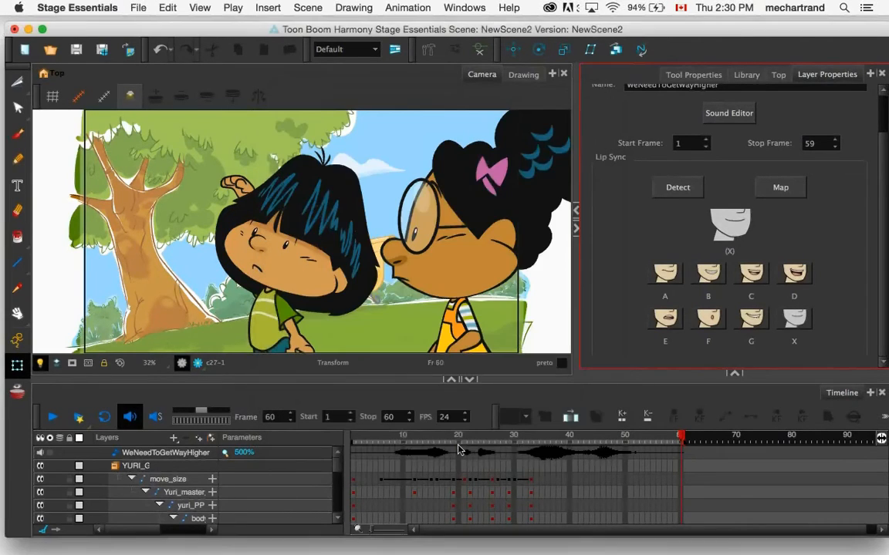
click(52, 421)
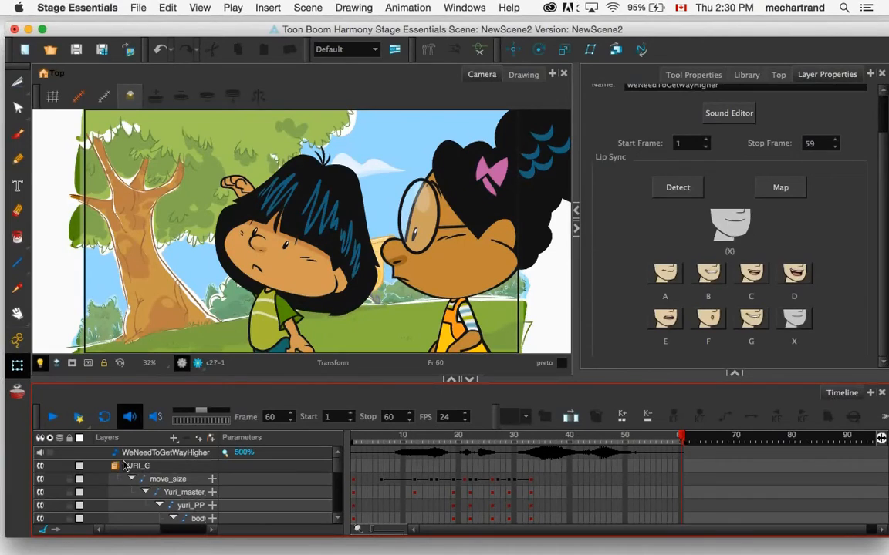
- Delete the sound layer, the YURI_G and LILI_G characters and every remaining layer from the scene
click(166, 452)
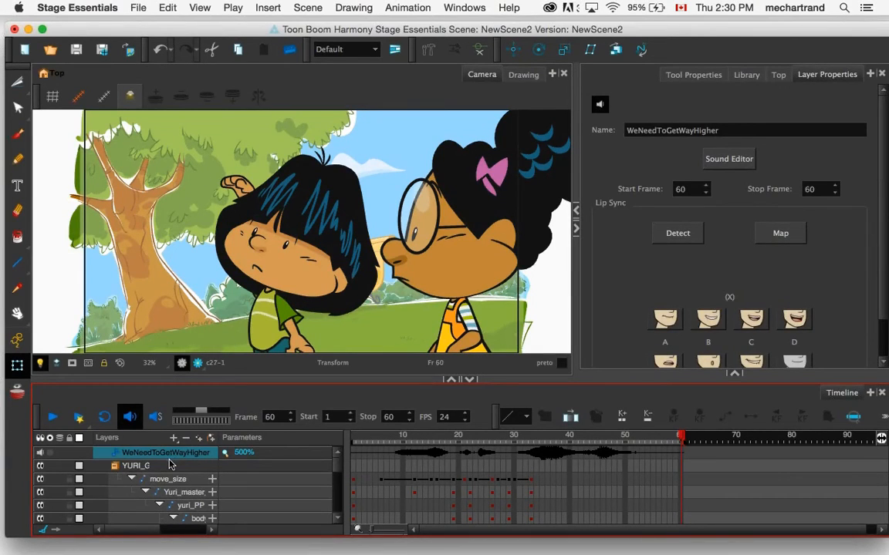
scroll(177, 454, down, 1)
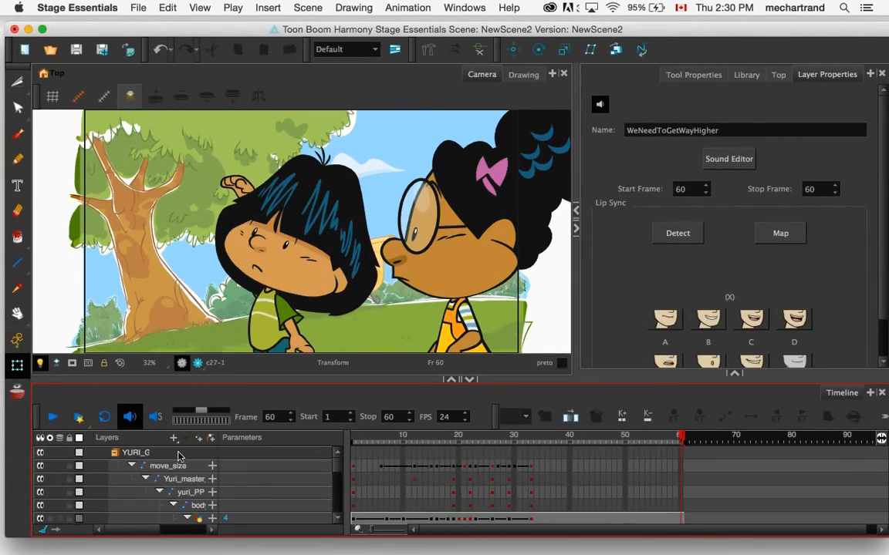
click(166, 453)
key(Delete)
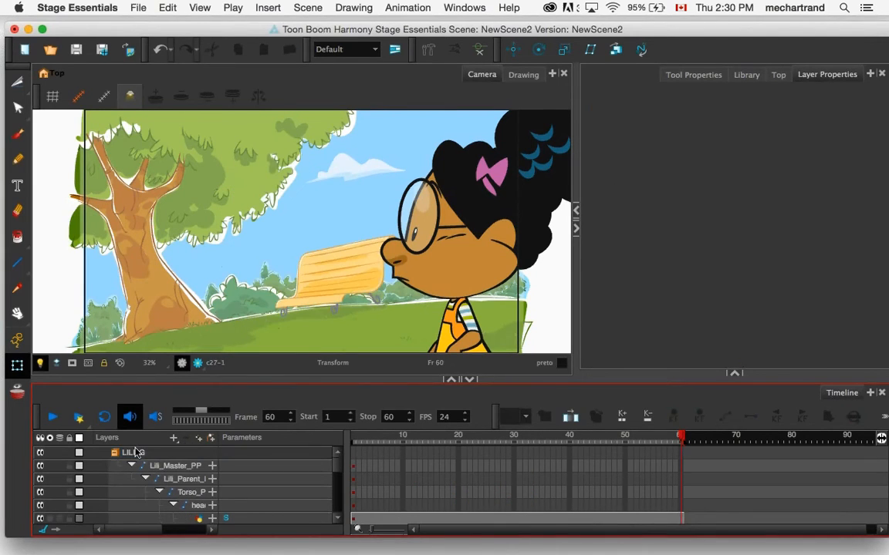
key(ctrl+a)
key(Delete)
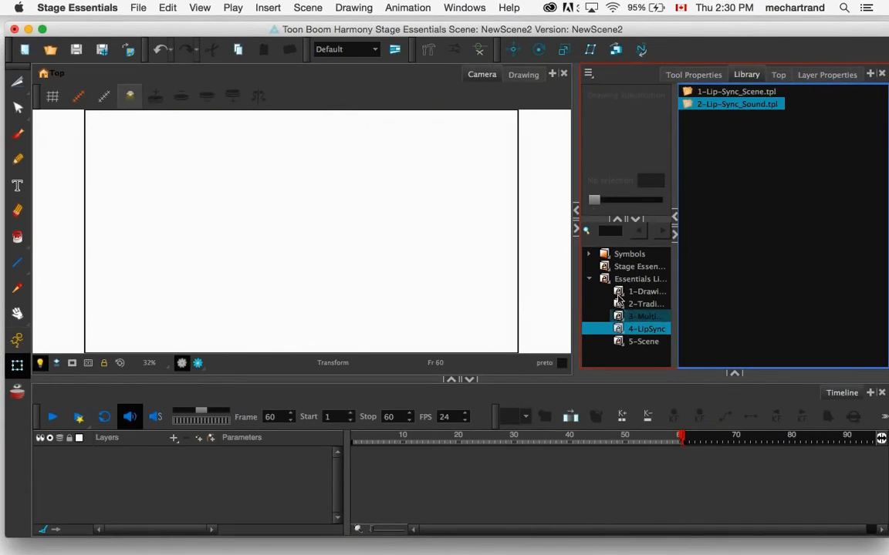
- Add the 3-Nessa_Colour template from the Essentials library's second folder to the scene and scrub its drawings back to frame 1
click(623, 304)
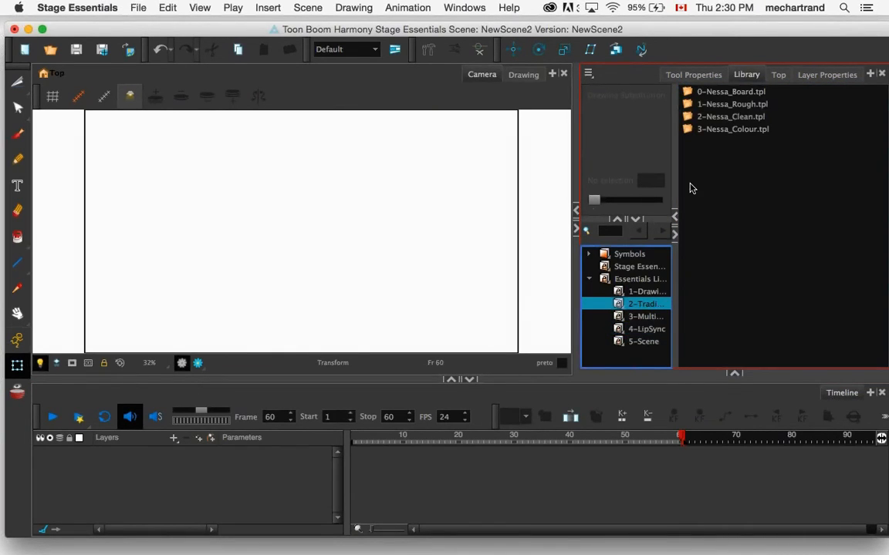
click(692, 117)
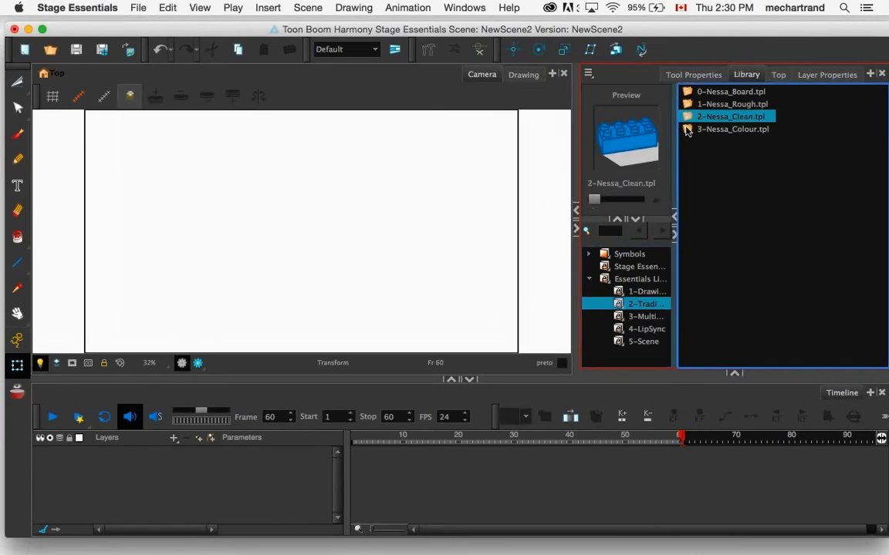
click(692, 130)
drag(692, 133, 433, 223)
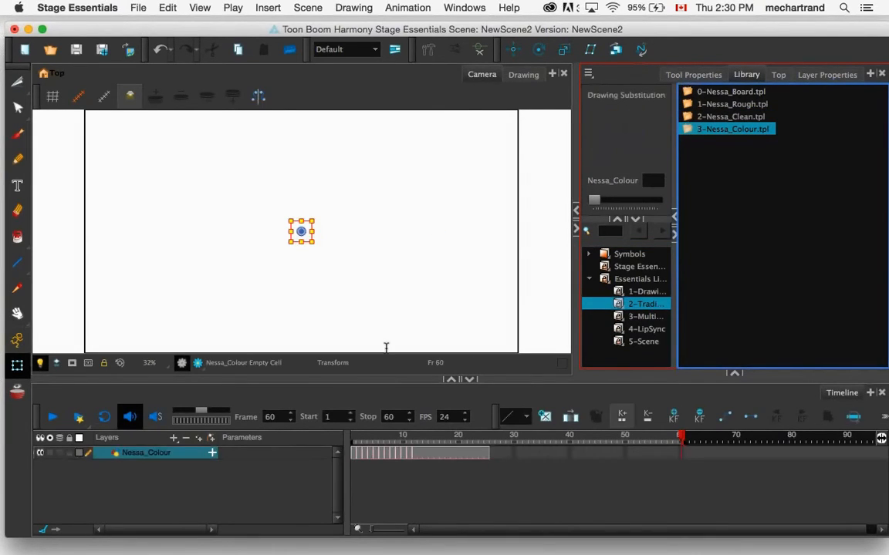
click(376, 453)
click(388, 472)
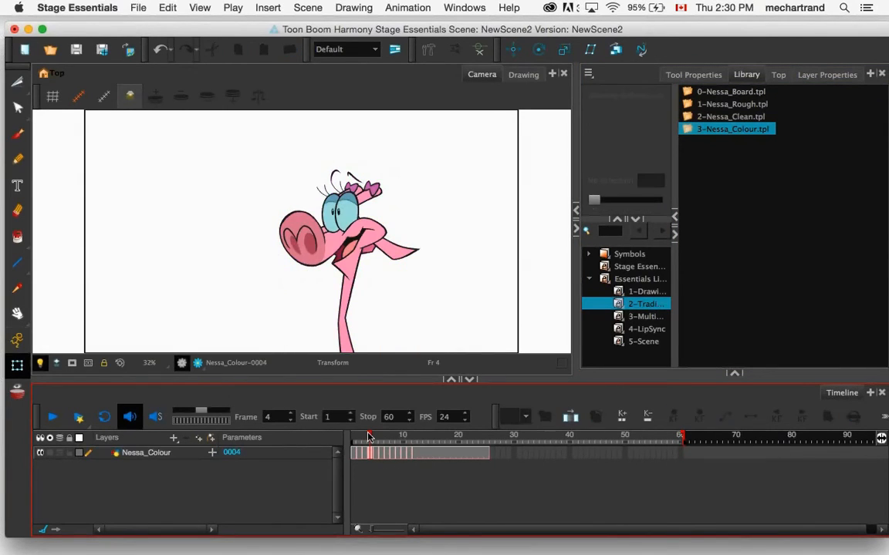
click(380, 436)
mouse_move(401, 437)
mouse_down()
mouse_move(441, 434)
mouse_move(356, 450)
mouse_move(351, 441)
mouse_up()
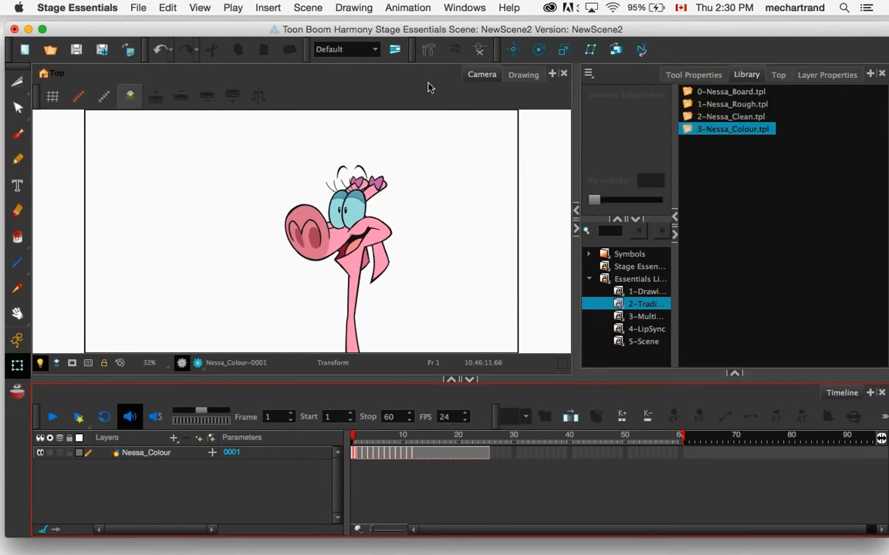
- Rig the Nessa_Colour layer with the Rigging tool, adding a chain of two bones from the neck's base up to the head
click(450, 236)
key(space)
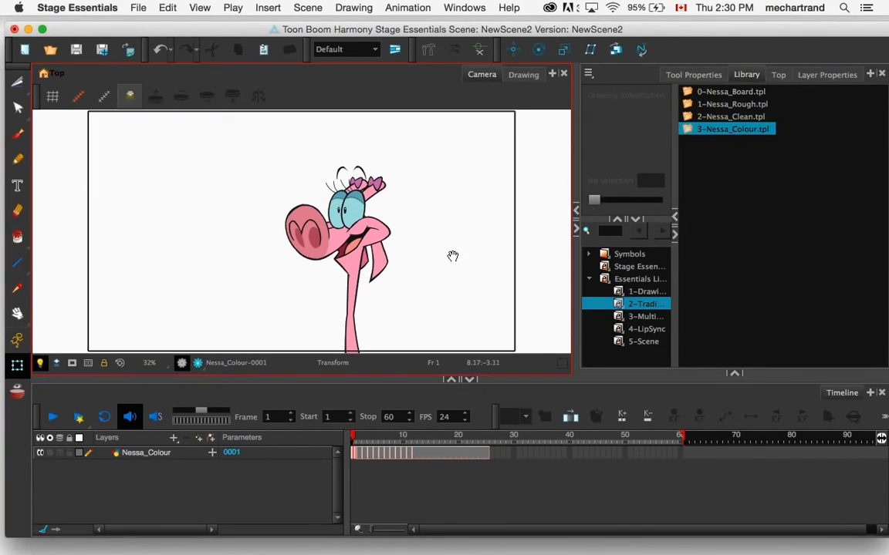
drag(361, 248, 362, 233)
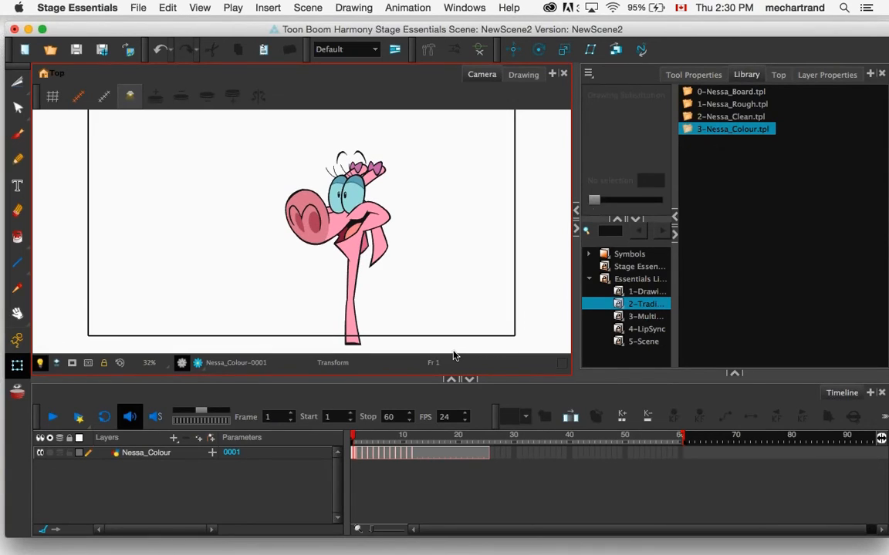
click(428, 50)
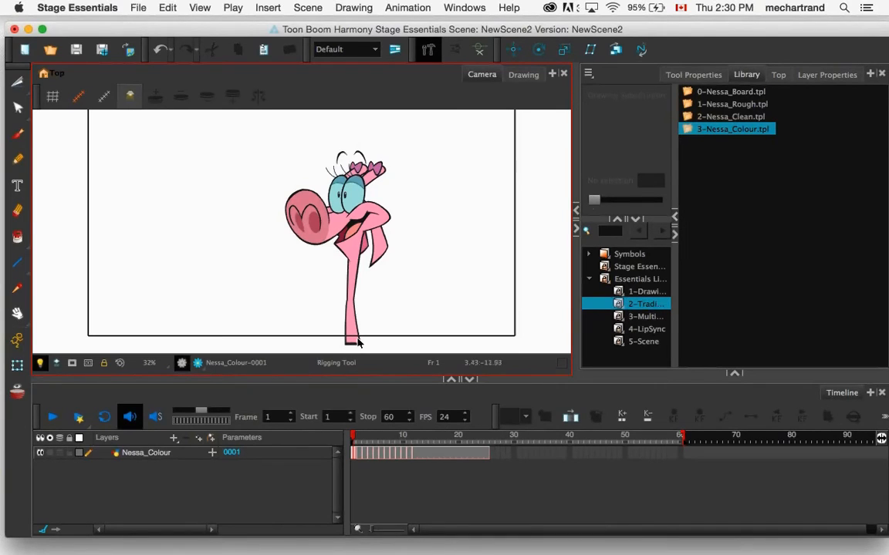
click(587, 218)
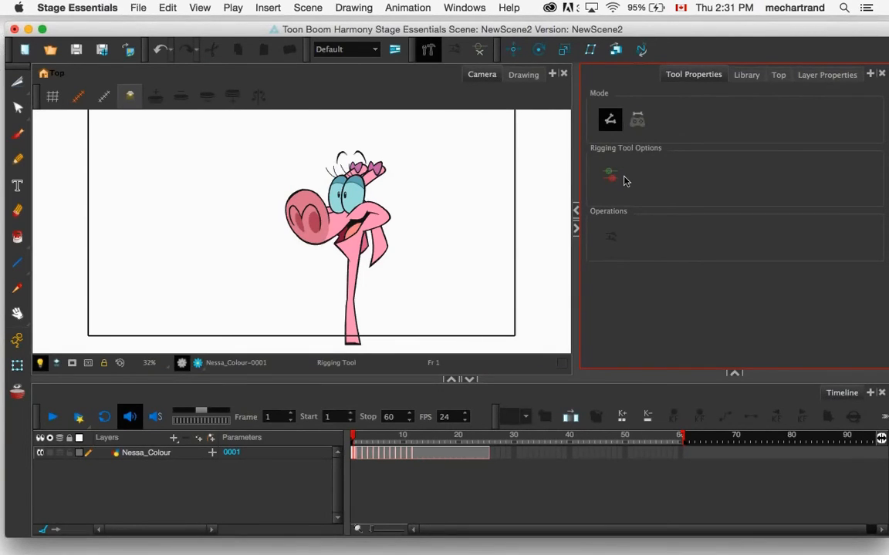
click(330, 88)
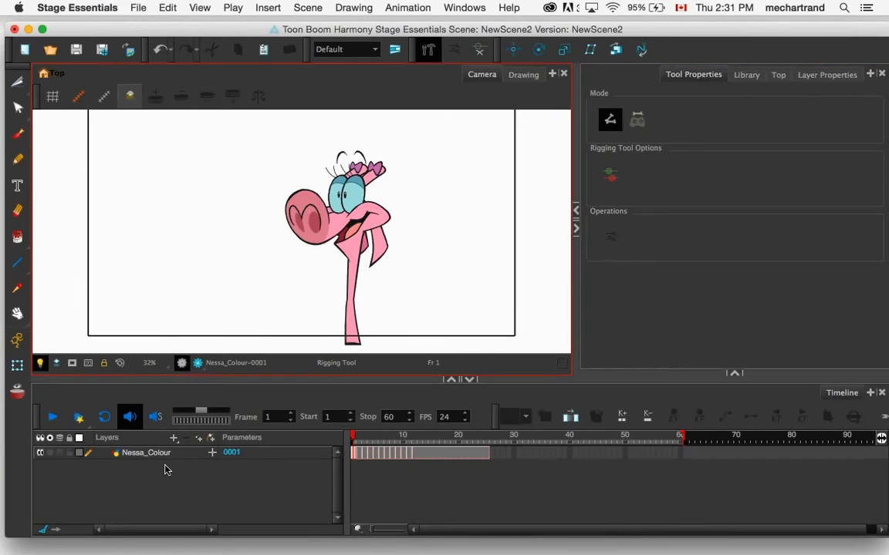
click(165, 459)
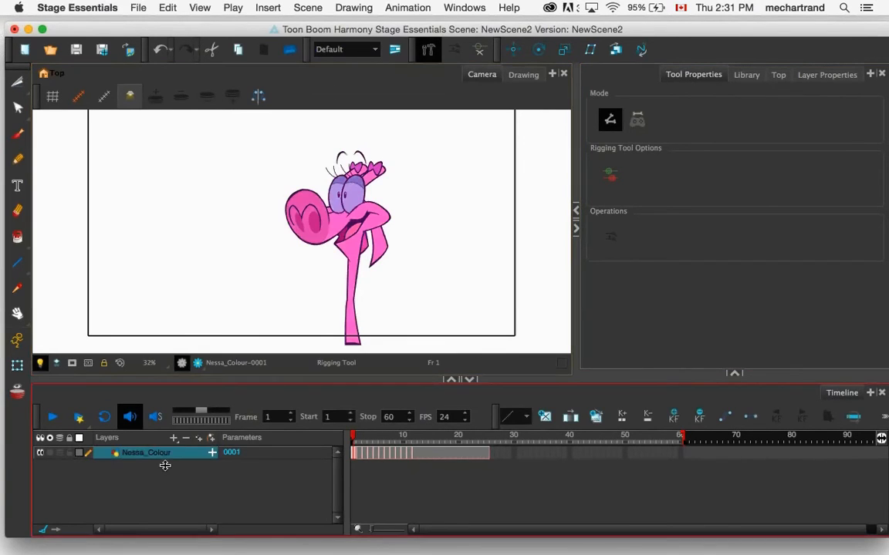
click(352, 342)
click(348, 301)
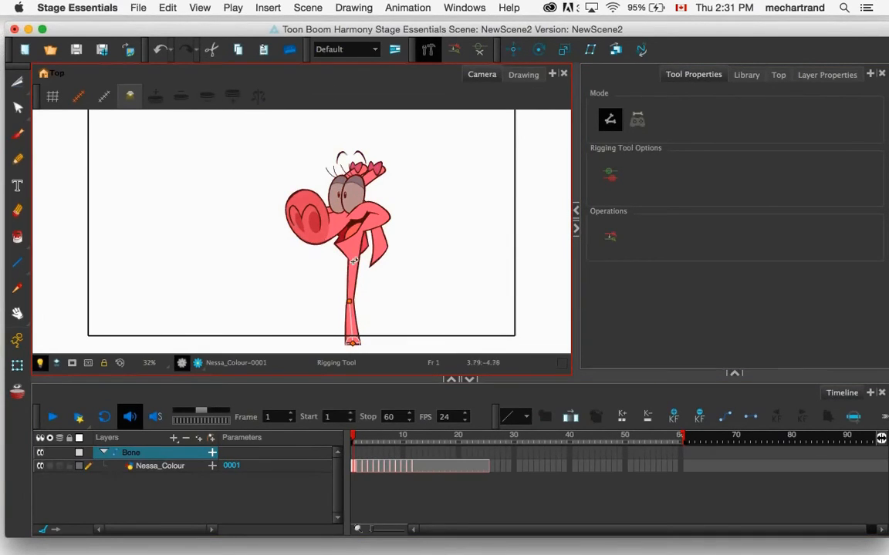
click(352, 259)
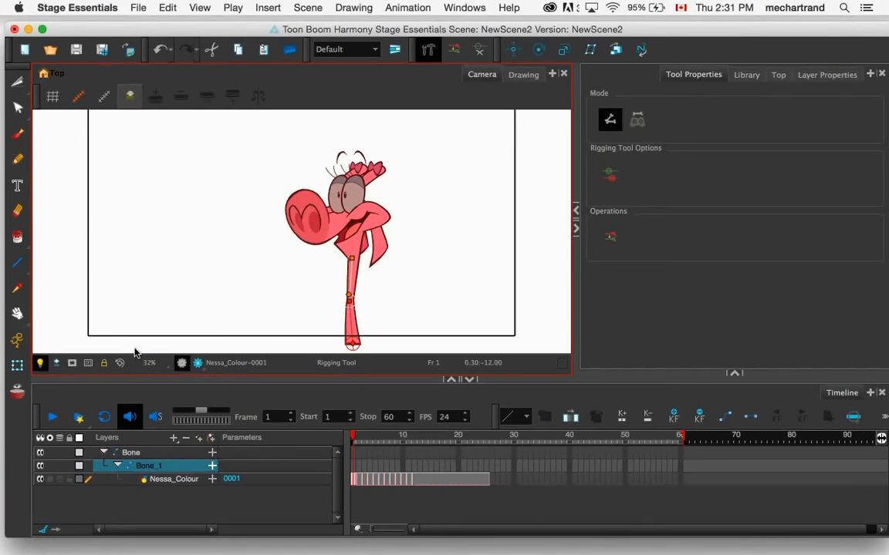
- Bend the upper neck bone in Animate mode at frame 1 so the head tips sideways, and check the pose at frame 11
key(shift+t)
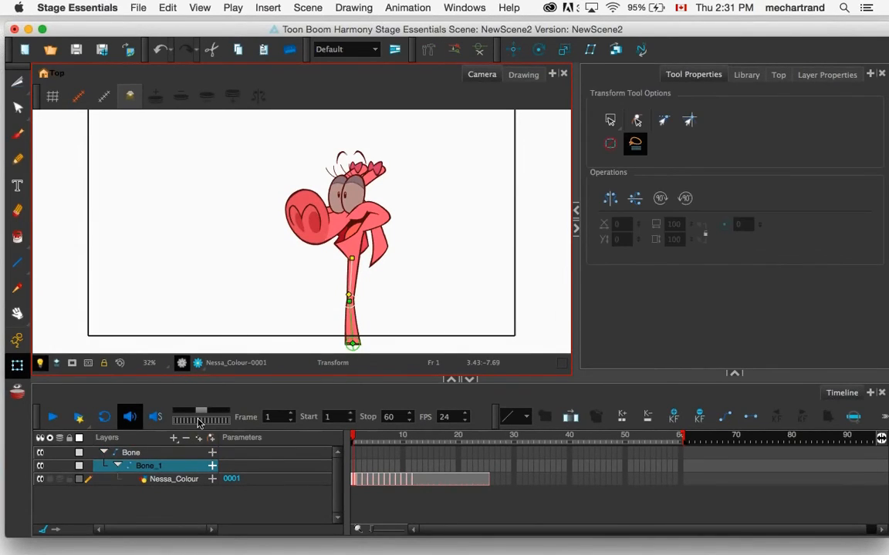
click(17, 340)
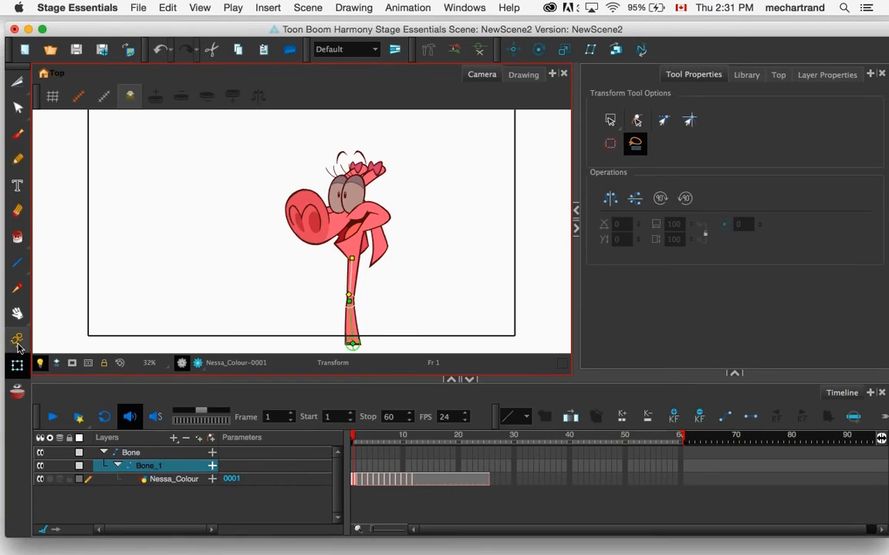
drag(352, 258, 270, 247)
key(ctrl+z)
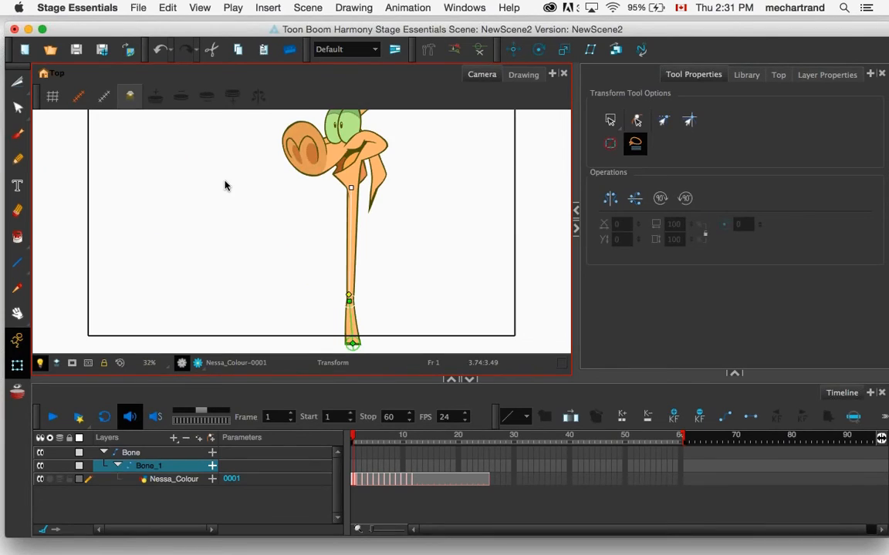
drag(351, 255, 307, 337)
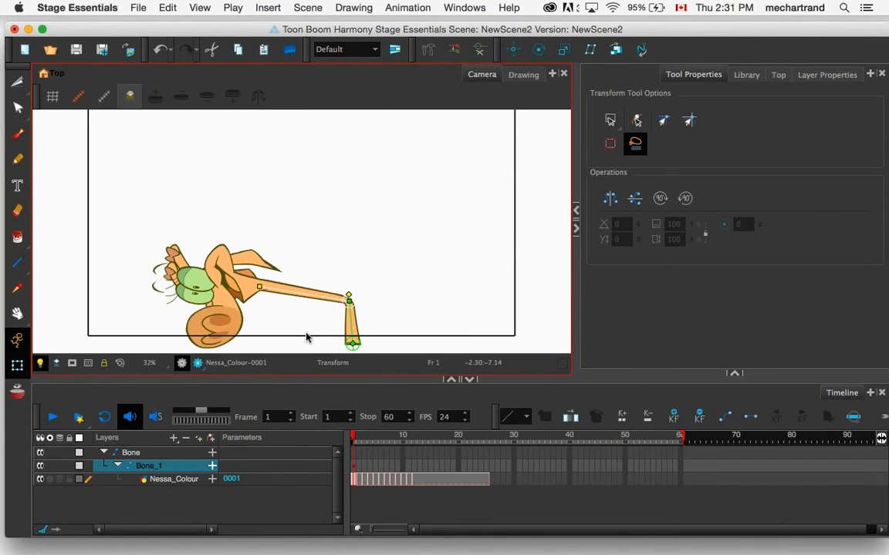
click(408, 436)
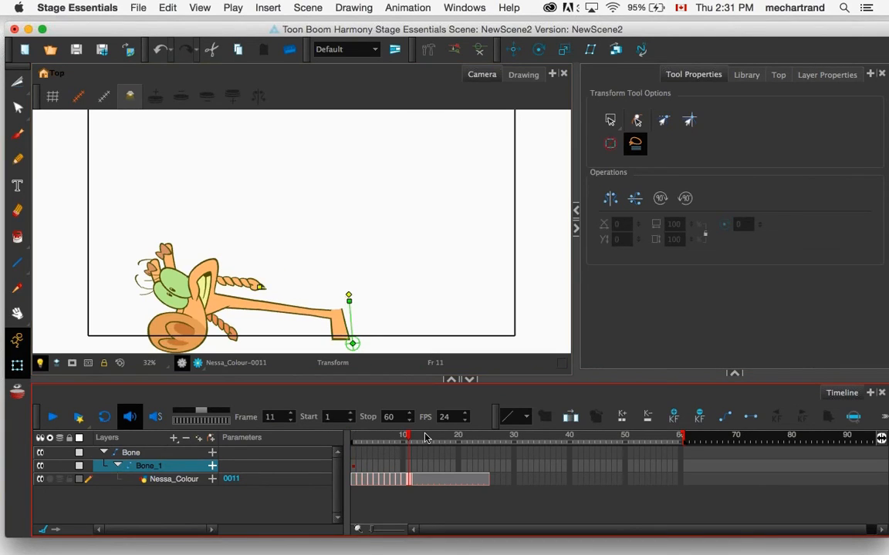
- Swing the upper neck bone over to the opposite side at frame 15 so the head ends up on the other side of the base
click(429, 436)
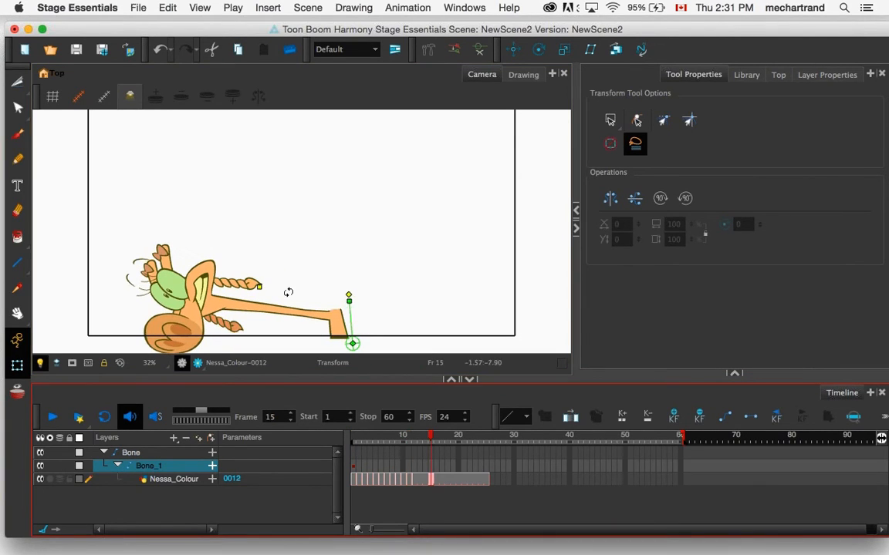
drag(292, 297, 389, 299)
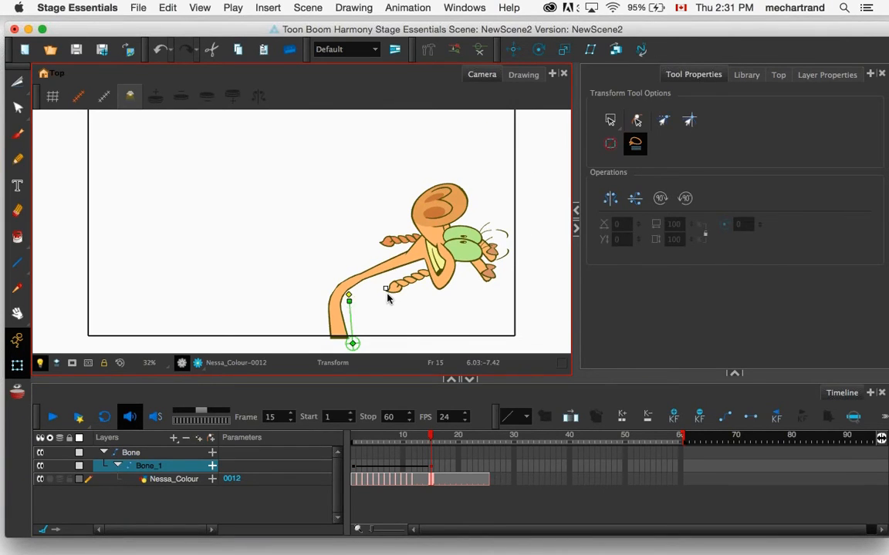
- Scrub the neck animation back and forth between frames 1 and 15 to examine how the bones deform the drawings, ending at frame 1
drag(430, 435, 353, 434)
key(Return)
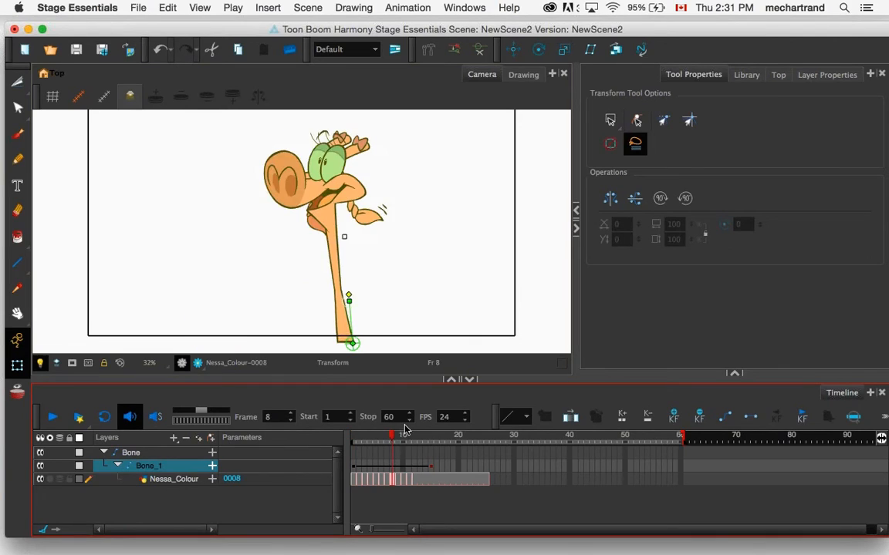
key(comma)
key(comma)
key(comma)
key(comma)
key(comma)
key(comma)
key(comma)
key(comma)
key(comma)
key(comma)
key(comma)
key(comma)
key(comma)
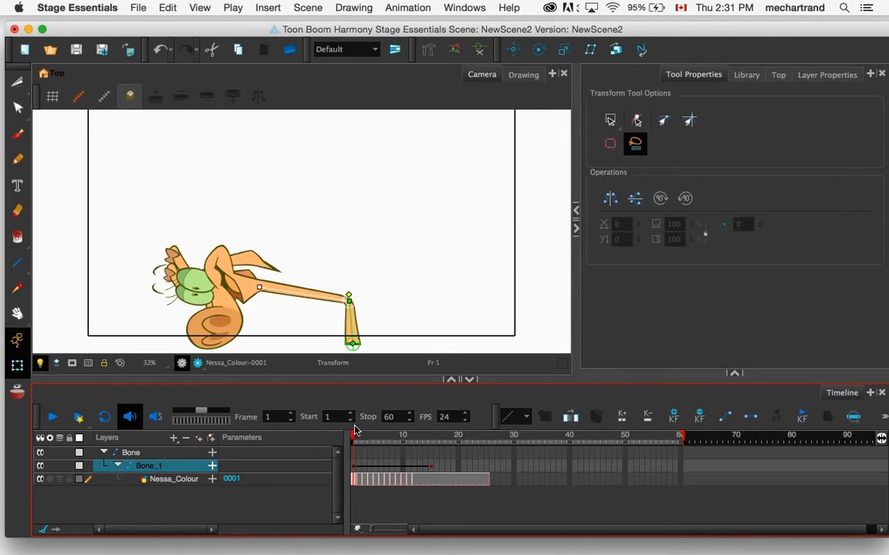
key(period)
key(period)
key(period)
drag(387, 423, 353, 434)
- Delete the Bone layer together with its child bone and the Nessa_Colour drawing layer
click(186, 451)
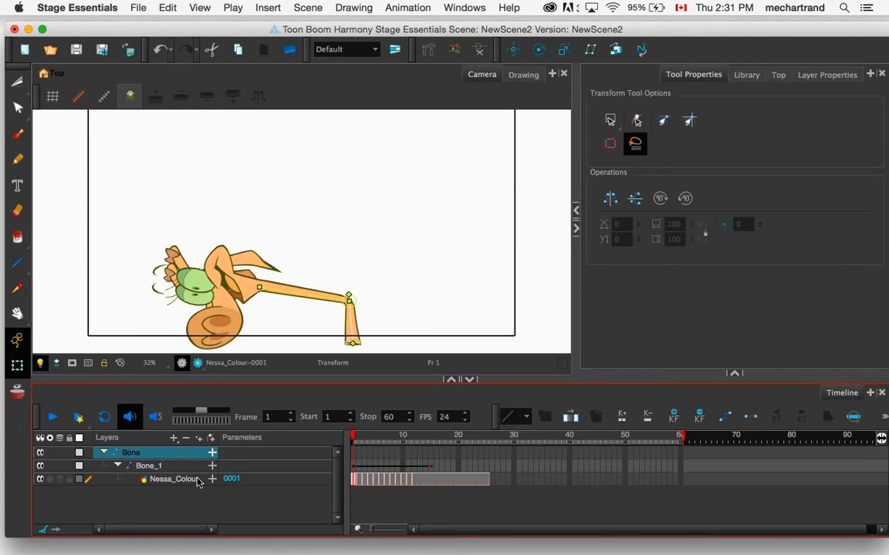
click(186, 439)
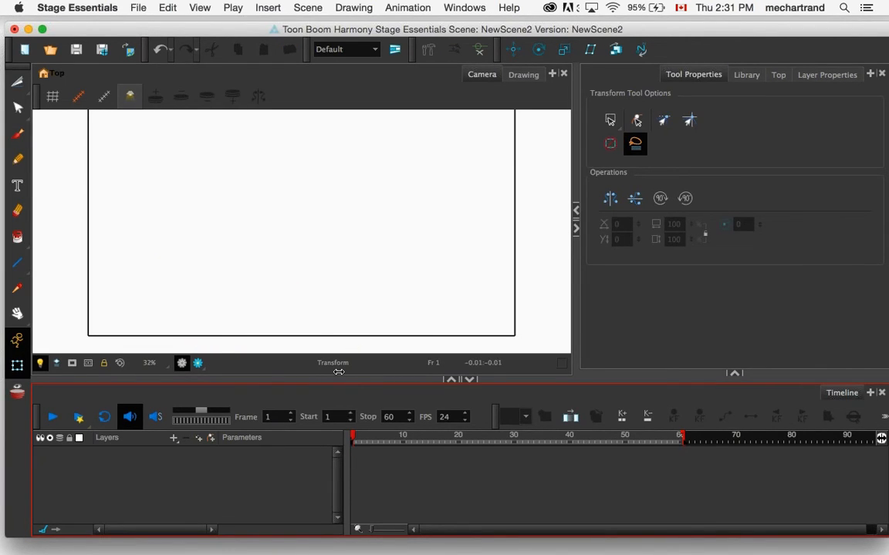
click(18, 367)
- Examine the resolution presets, field of view and frame rate in the Scene Settings, and leave without changes
click(307, 9)
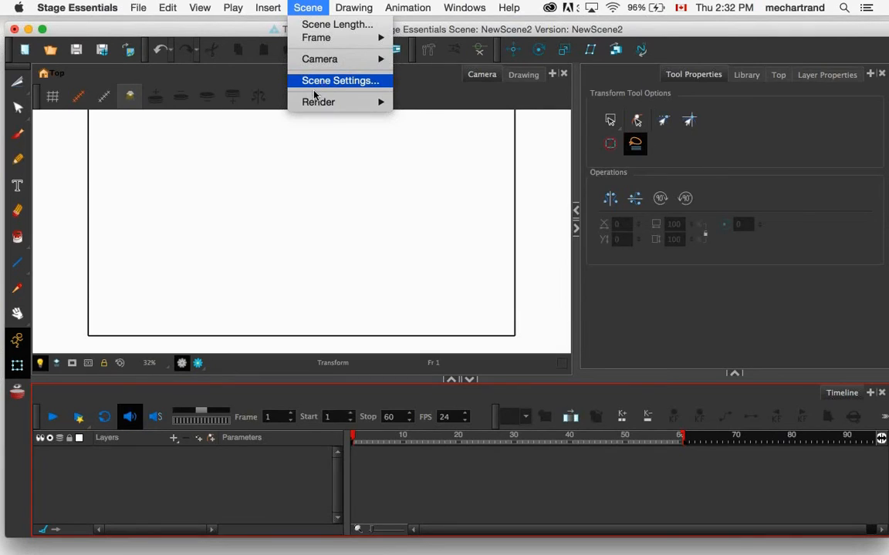
click(321, 85)
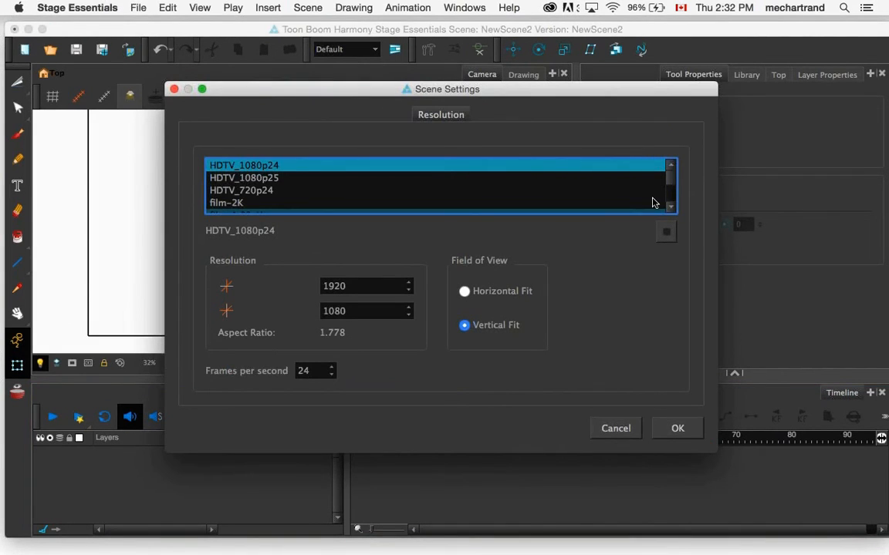
scroll(668, 176, up, 5)
scroll(667, 176, down, 5)
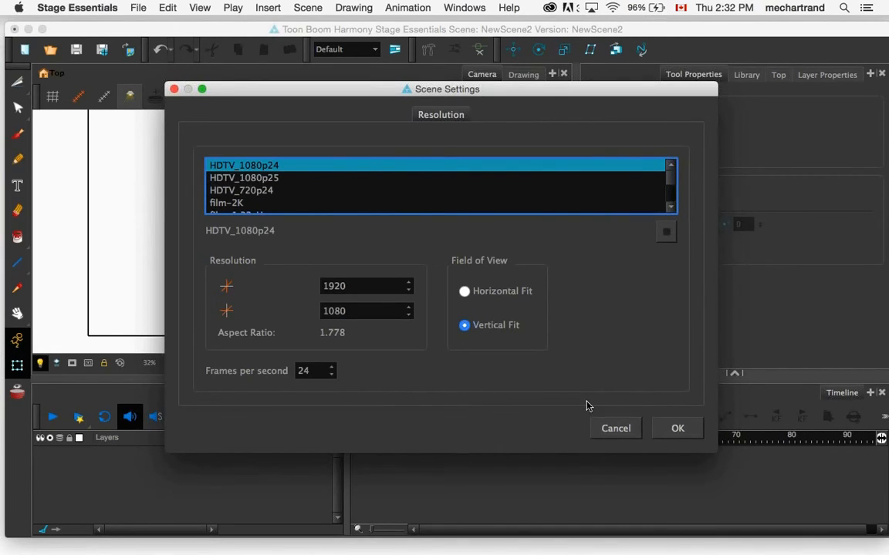
click(613, 430)
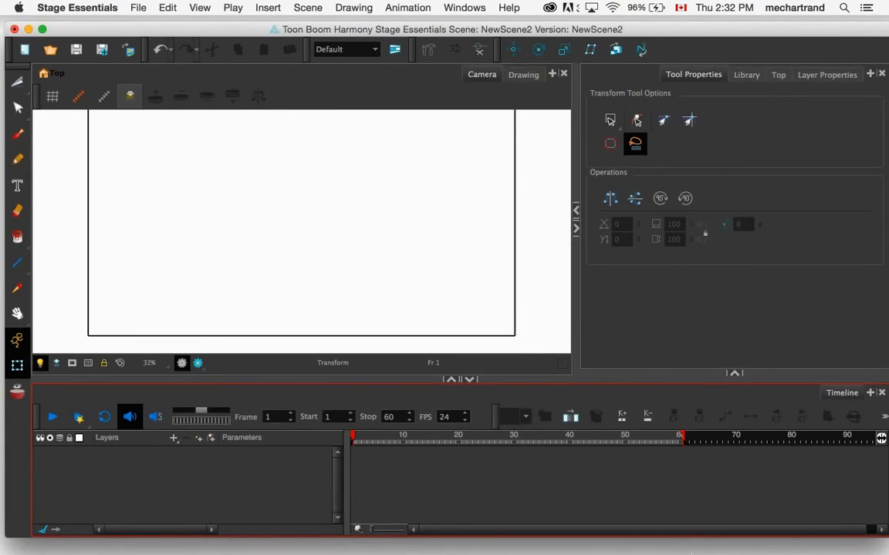
- Switch back from Keynote to Harmony Stage Essentials, activate the Brush tool and enlarge its Tool Properties view to see all the presets
mouse_move(687, 549)
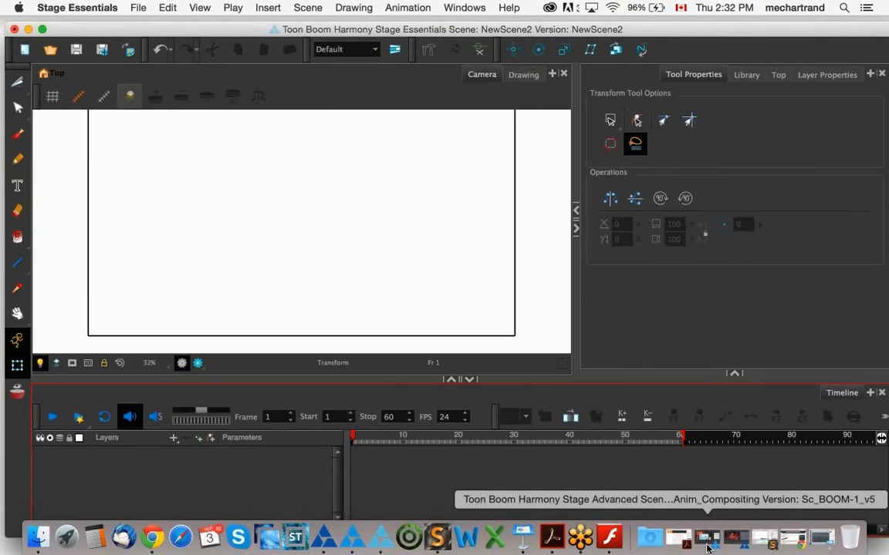
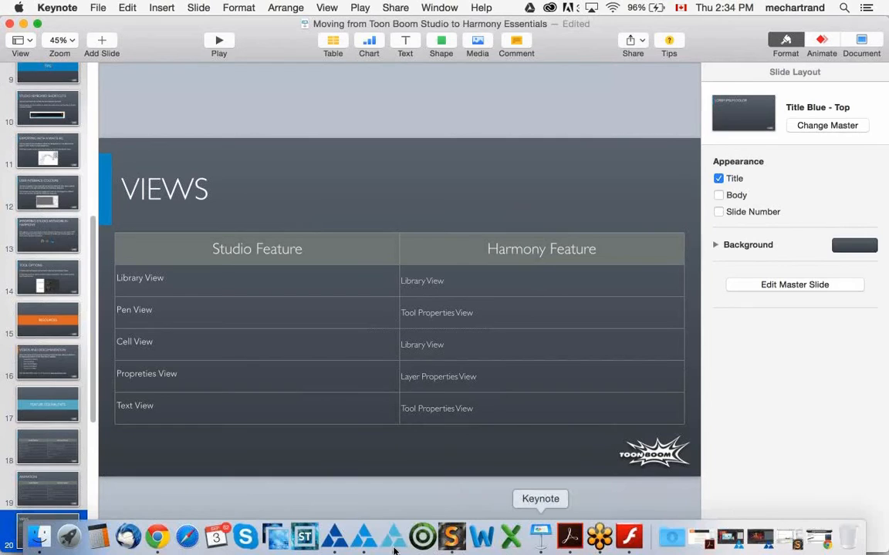
click(393, 540)
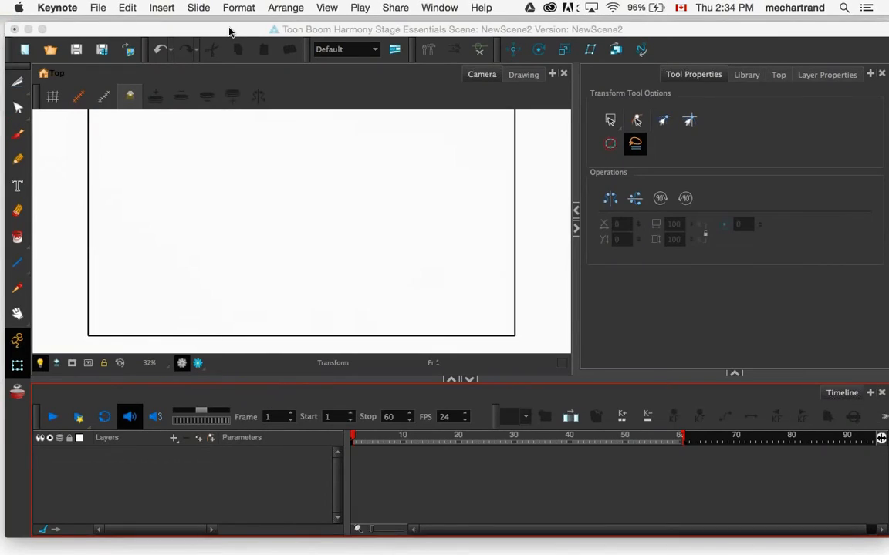
click(18, 136)
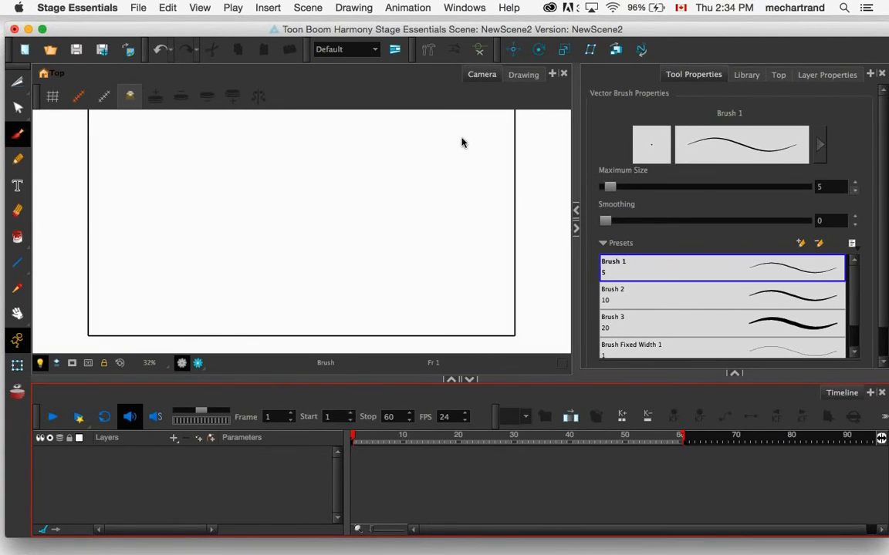
drag(884, 121, 881, 150)
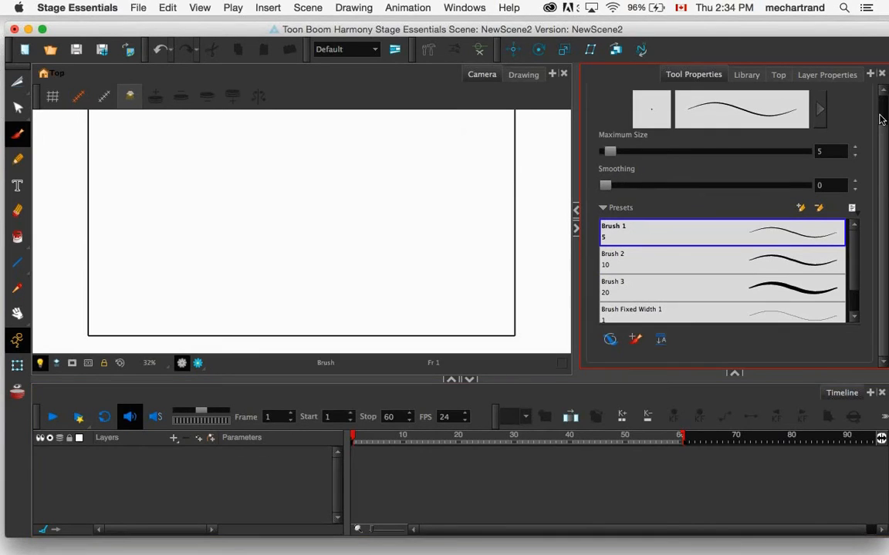
scroll(670, 101, up, 2)
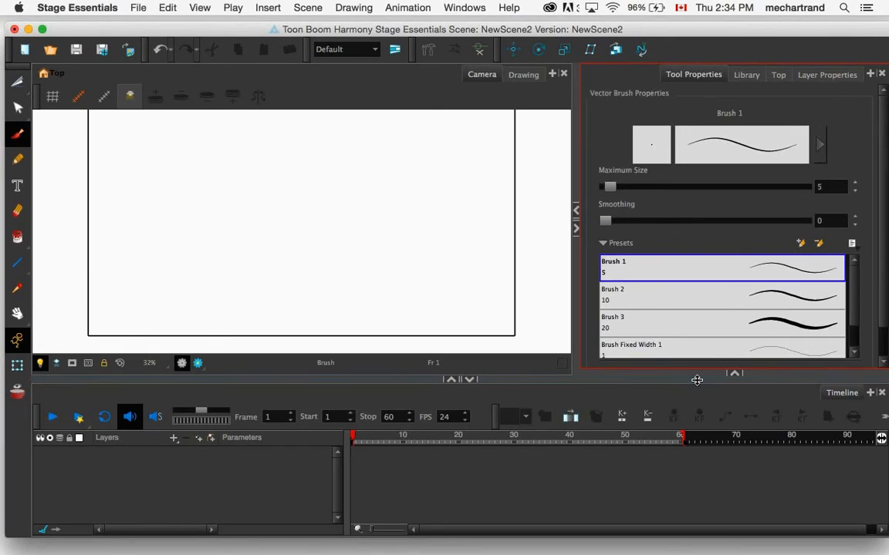
drag(697, 379, 696, 448)
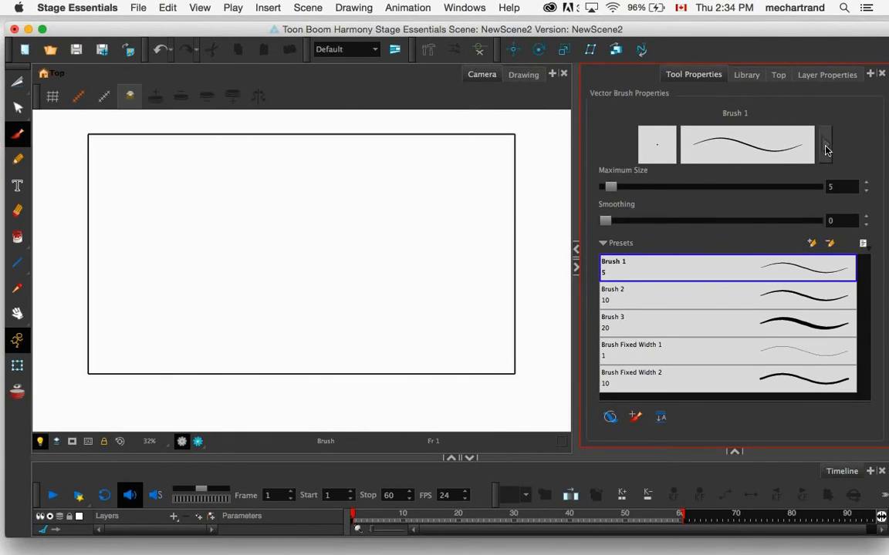
- Examine the size, smoothing and tip shape options in the Brush 1 properties, and close them without changes
click(745, 135)
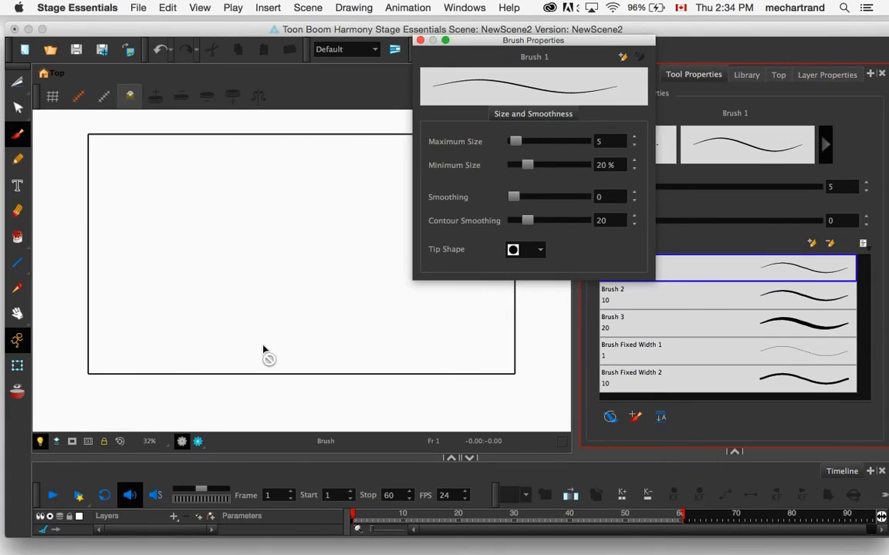
click(534, 254)
scroll(508, 337, down, 3)
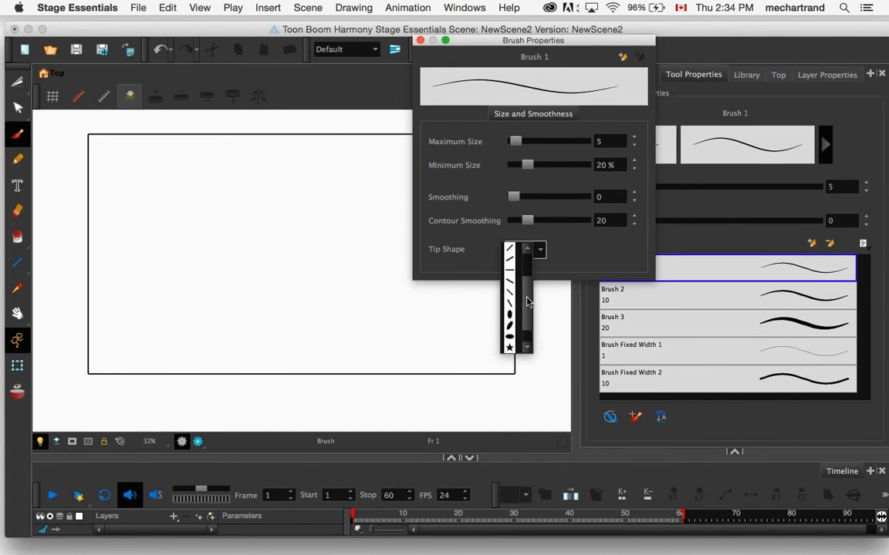
click(585, 256)
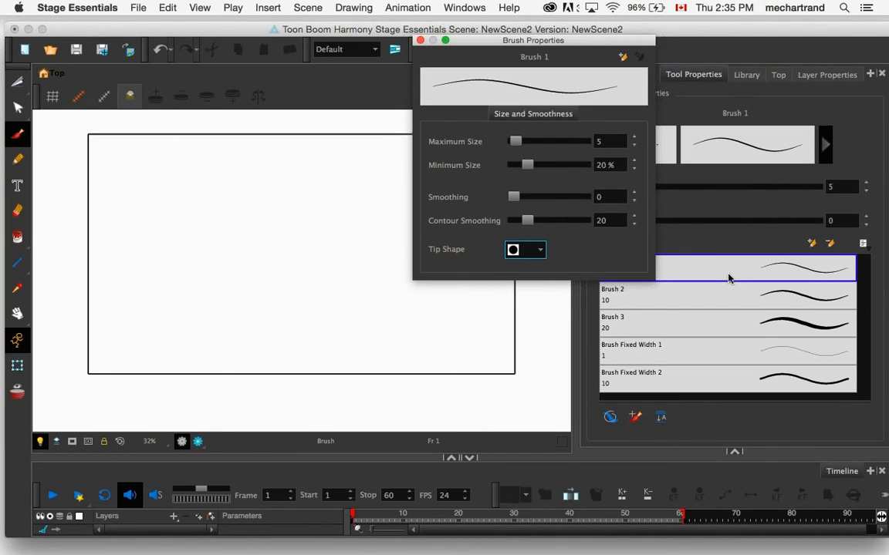
click(765, 167)
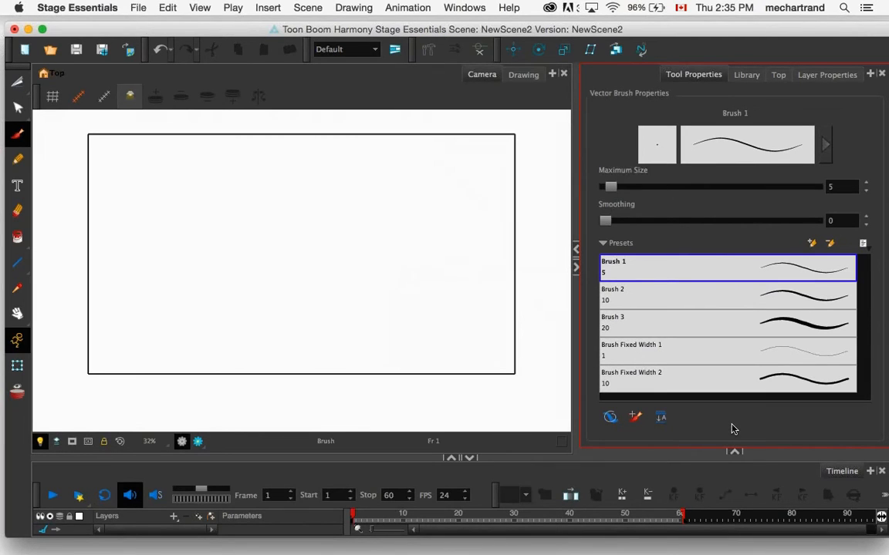
- Show the Pencil tool's properties, followed by the Text tool's font, alignment and size options
click(18, 159)
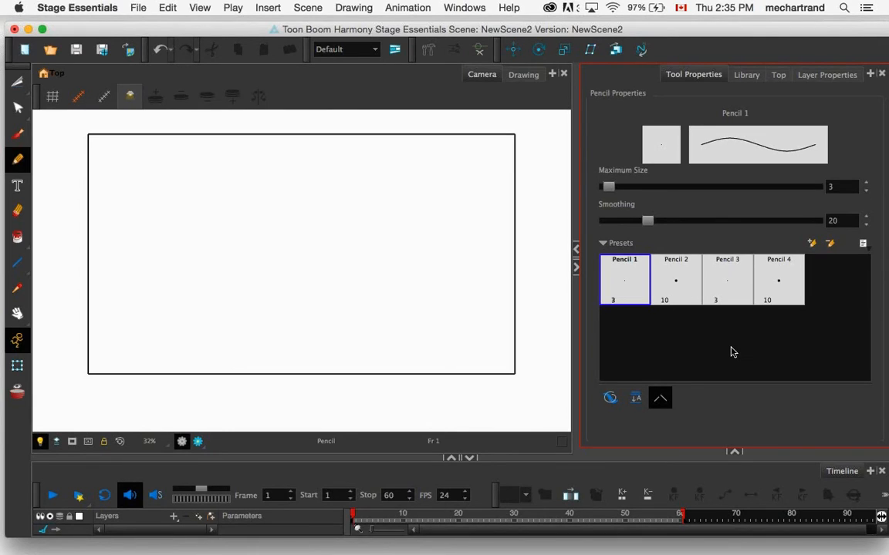
click(17, 185)
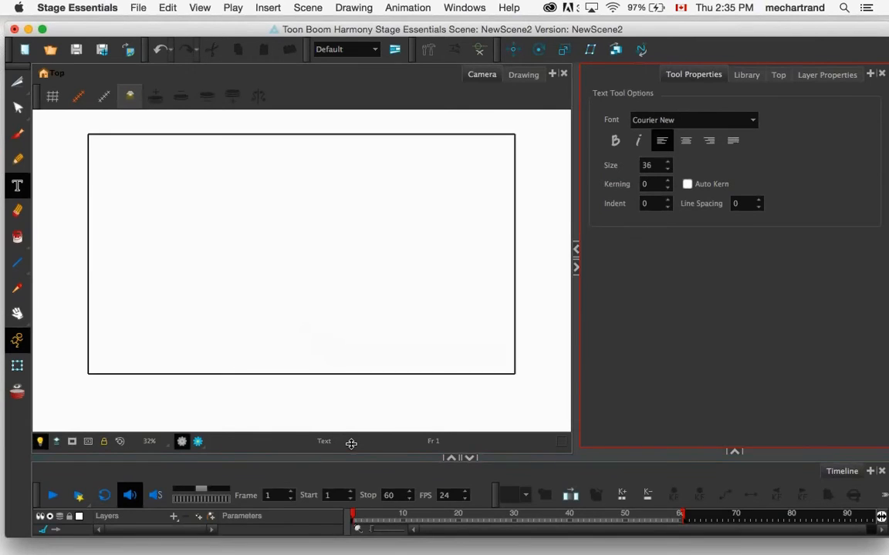
- Add the TOON template from the Essentials library to the timeline and enlarge the Camera view to fit the whole character
drag(351, 444, 351, 348)
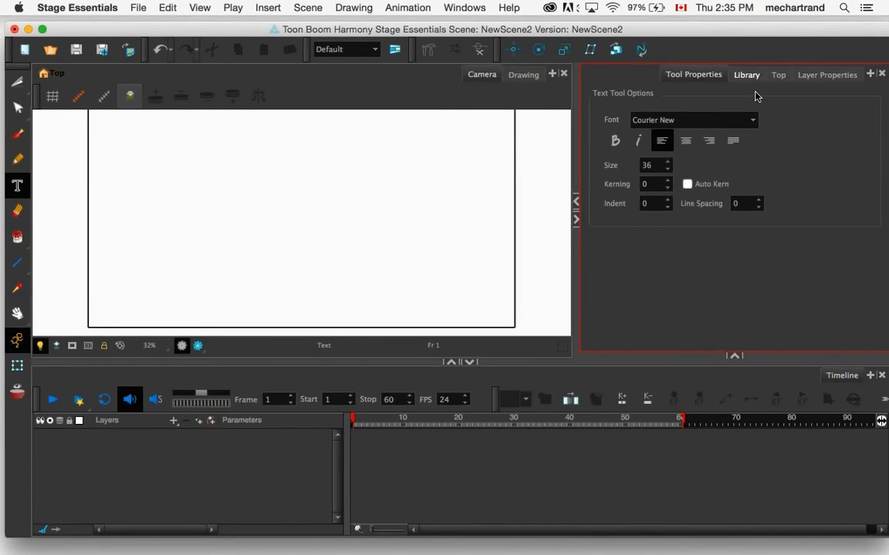
click(746, 75)
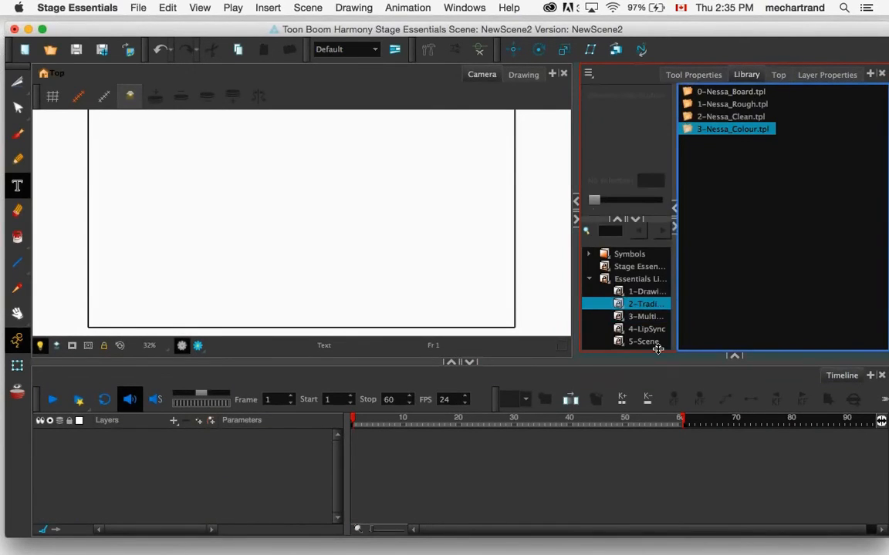
click(622, 278)
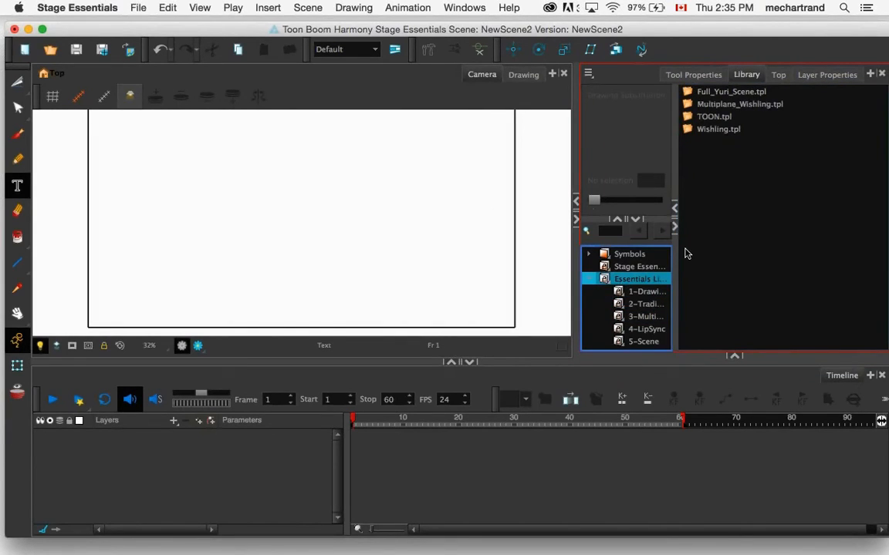
click(708, 119)
drag(688, 129, 534, 433)
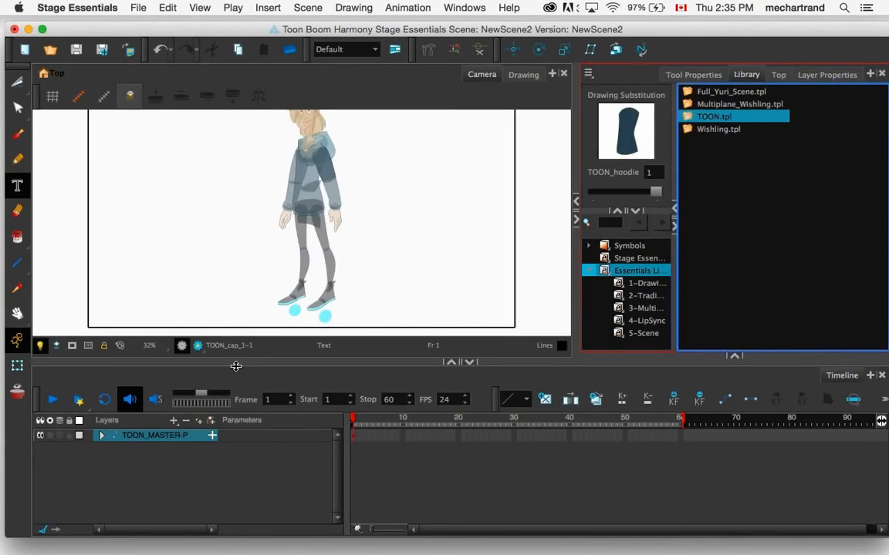
drag(237, 366, 238, 375)
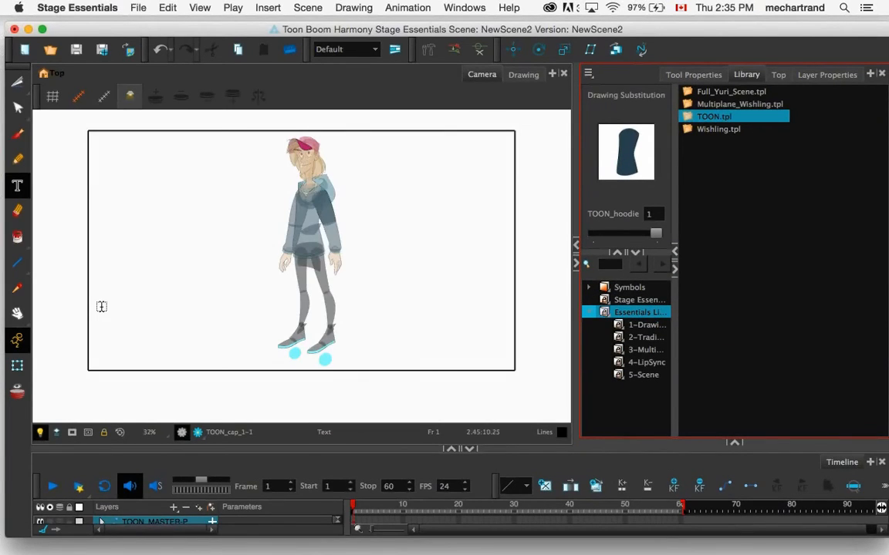
- Pose the character's left arm with inverse kinematics so the forearm bends up across the front of the torso
click(16, 368)
click(292, 229)
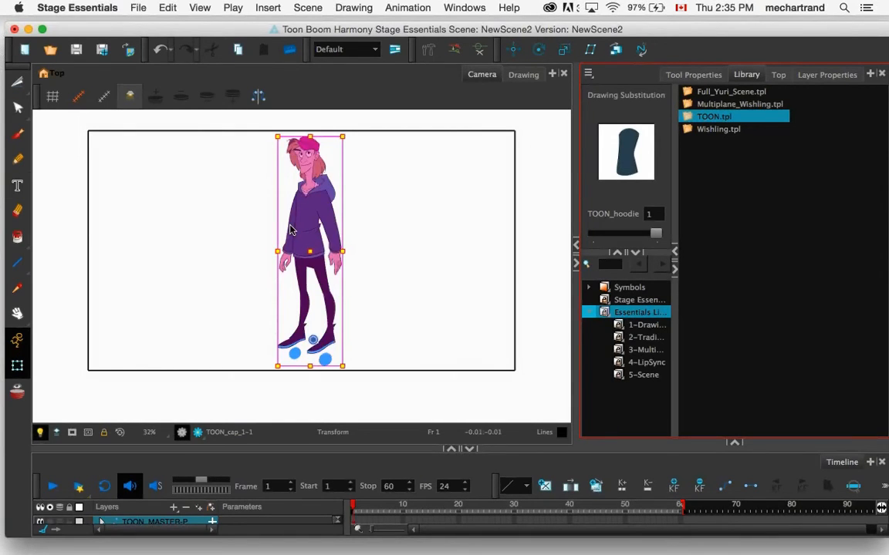
key(2)
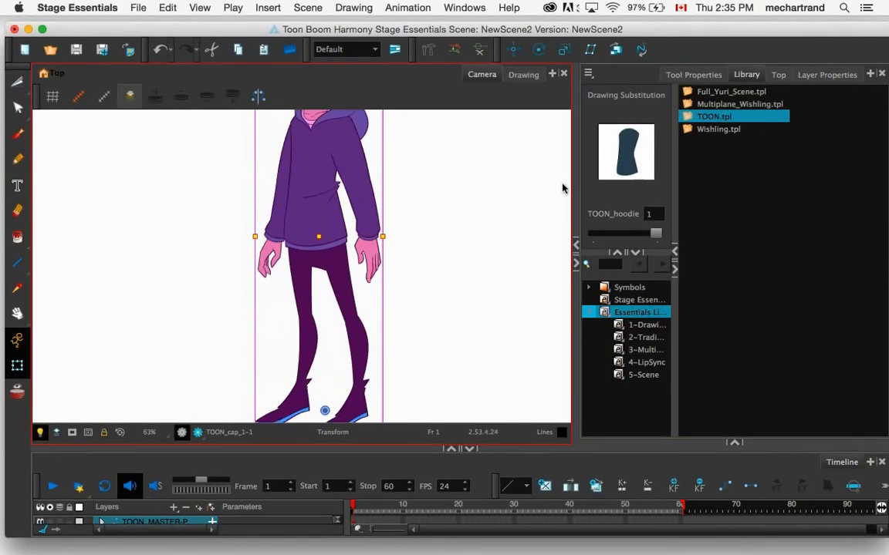
click(429, 222)
drag(429, 221, 431, 289)
click(377, 339)
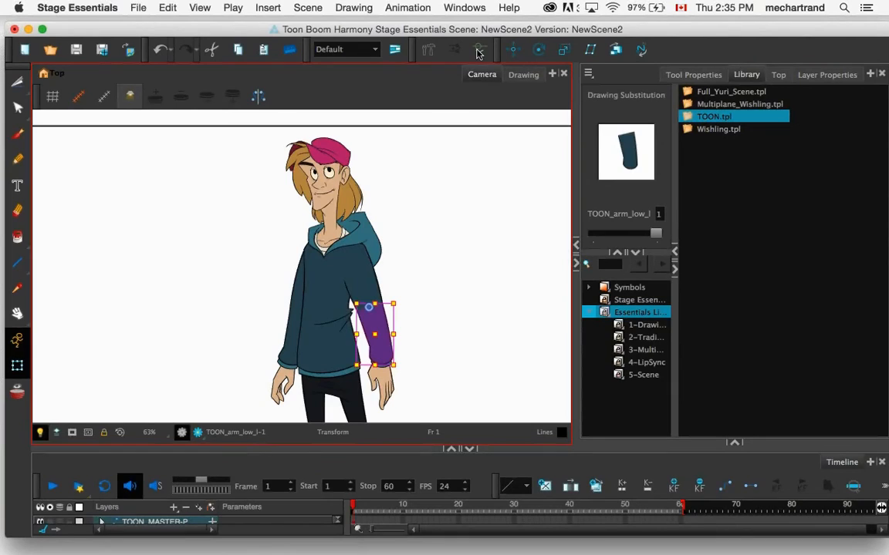
key(shift+i)
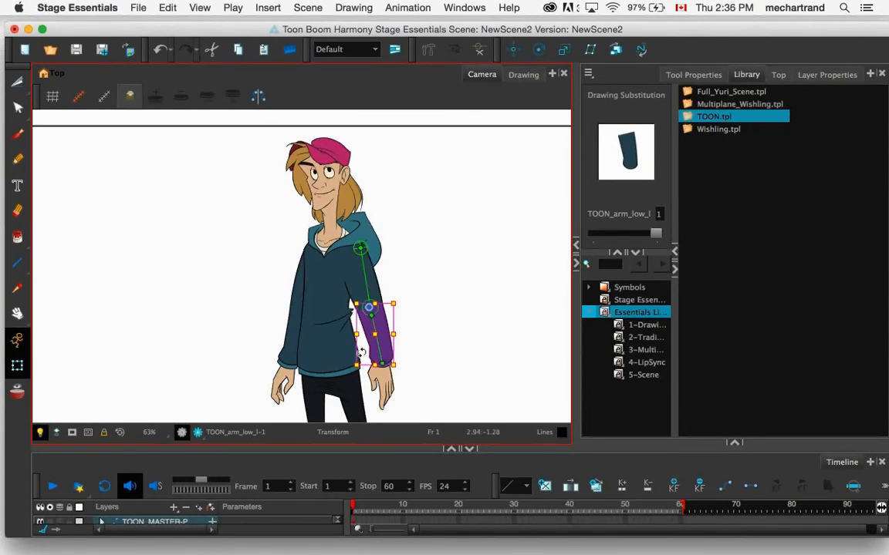
click(374, 359)
drag(368, 378, 289, 291)
drag(365, 358, 297, 324)
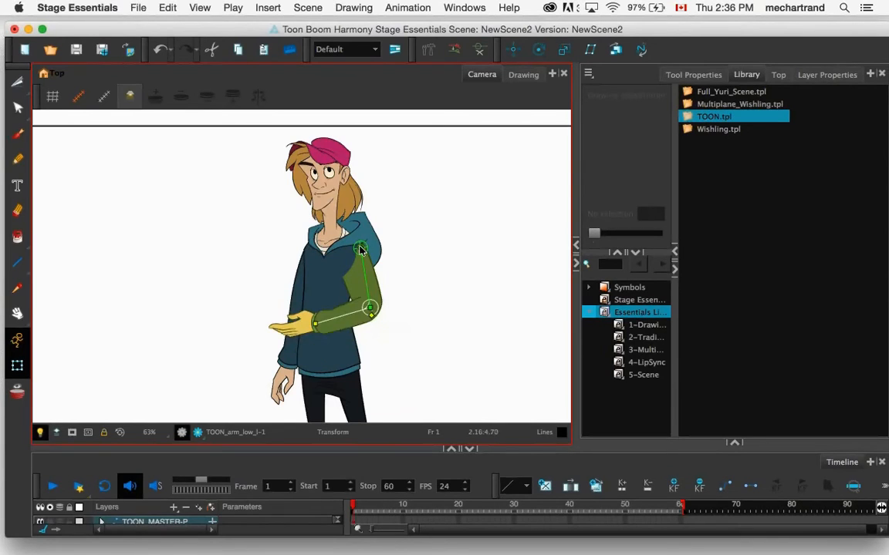
- Widen the Library's preview area and check the previews of the character's mouth and the Multiplane_Wishling template
scroll(360, 249, up, 3)
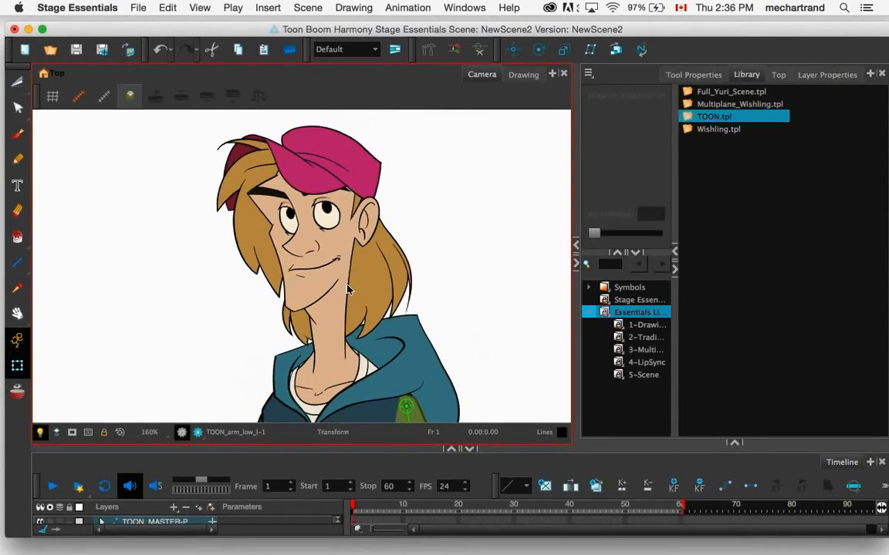
scroll(347, 289, up, 2)
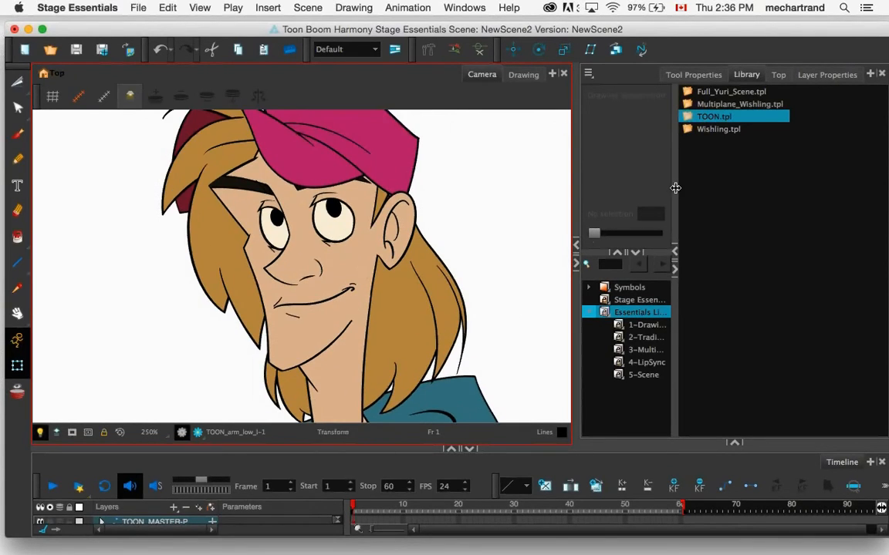
drag(675, 187, 779, 188)
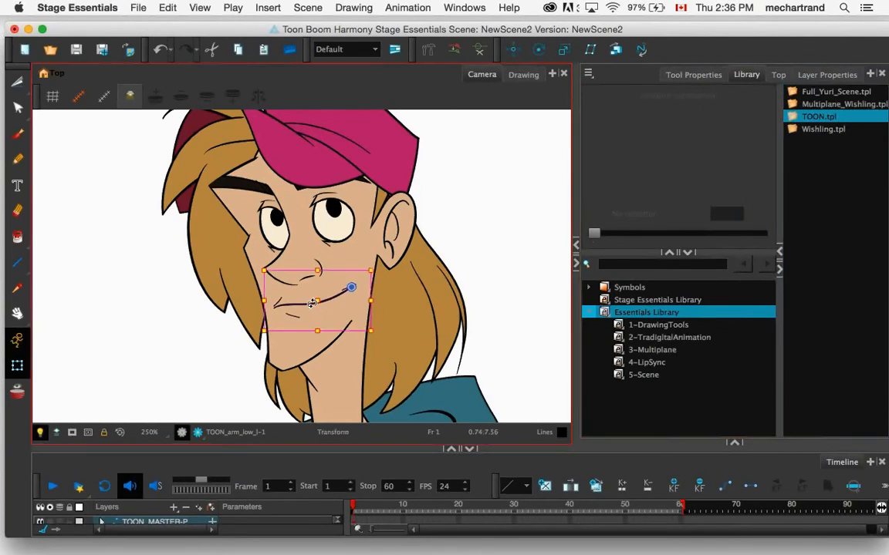
click(312, 304)
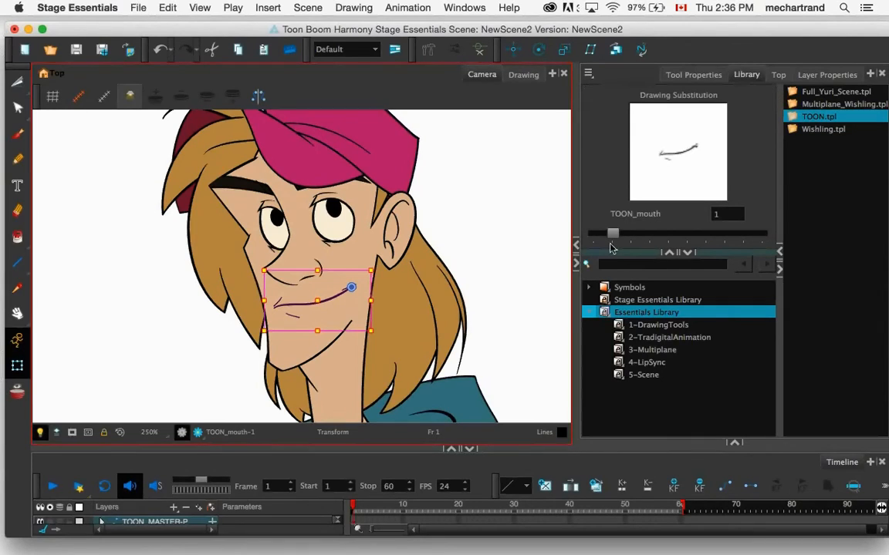
click(803, 105)
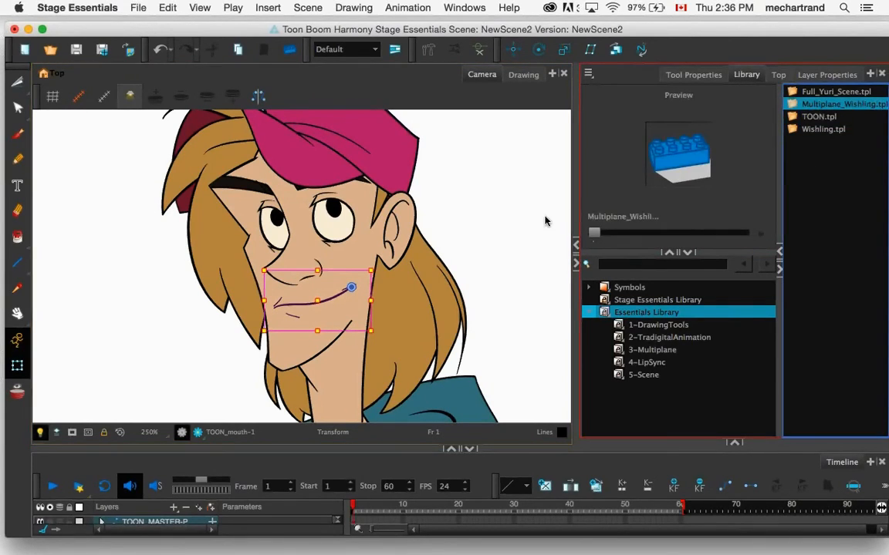
- Try the left eyelid's drawing substitutions, including closed drawing 3, and restore drawing 1
click(328, 244)
click(704, 238)
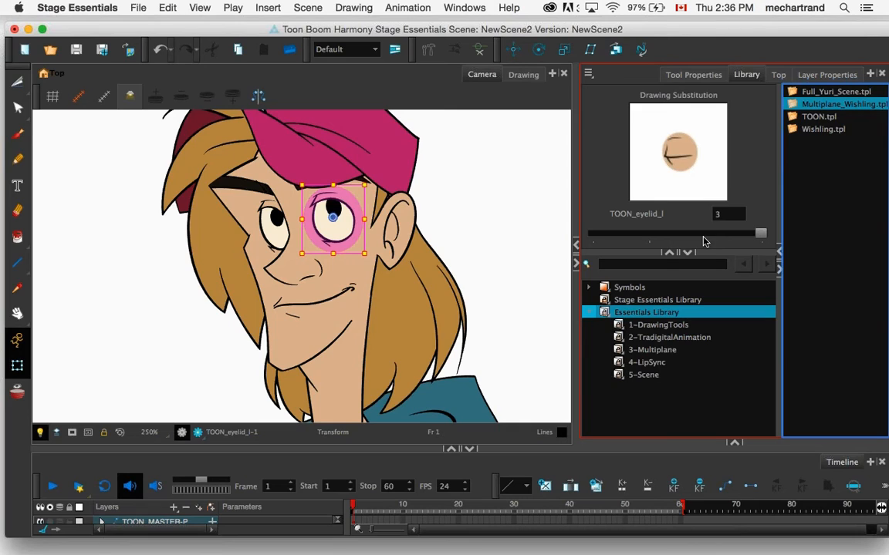
click(704, 239)
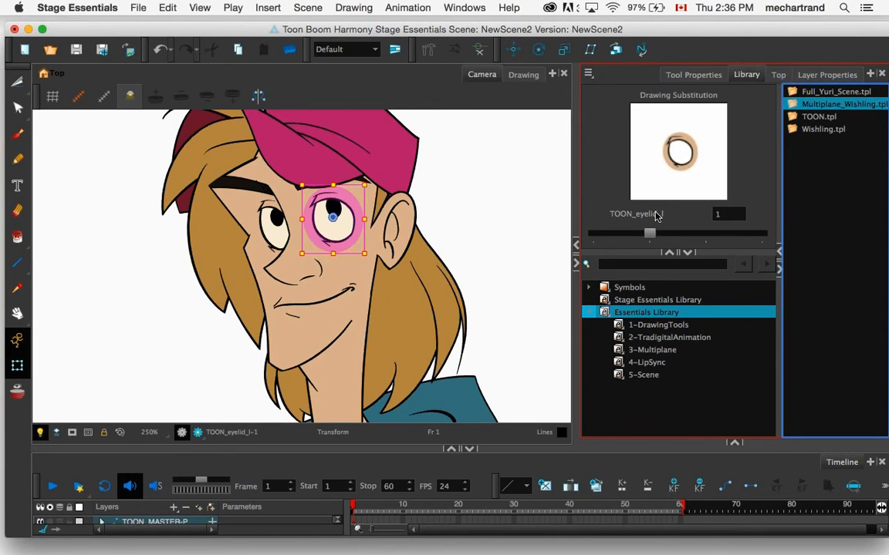
key(minus)
key(minus)
key(minus)
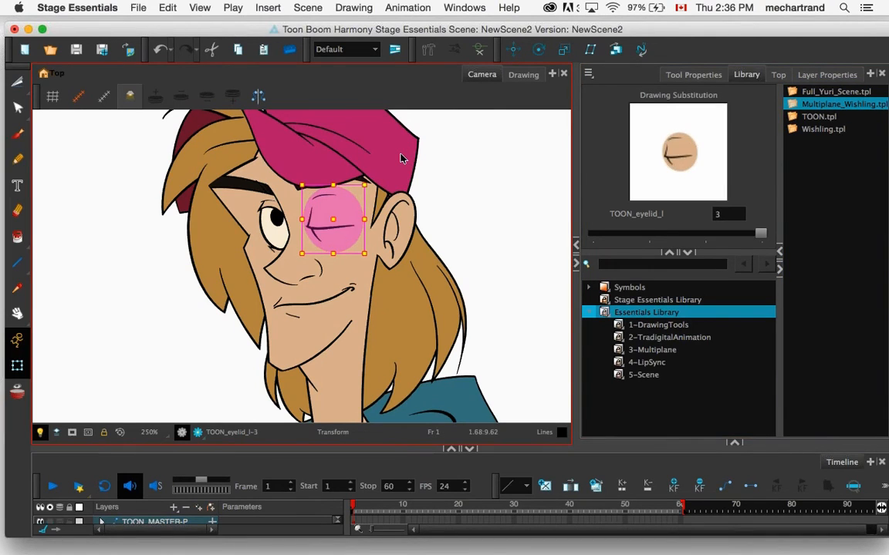
key(minus)
key(equal)
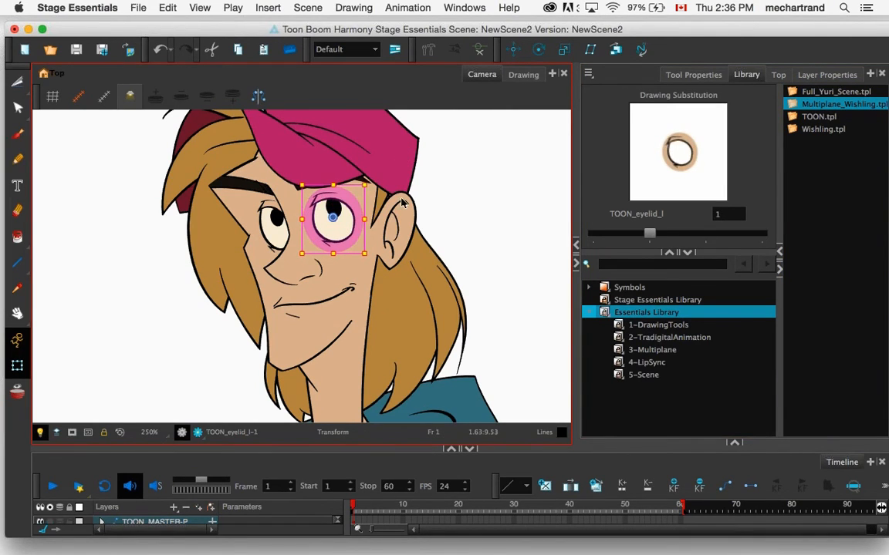
- Try several drawing substitutions on the mouth, including drawing 5, and settle on drawing 7
click(343, 305)
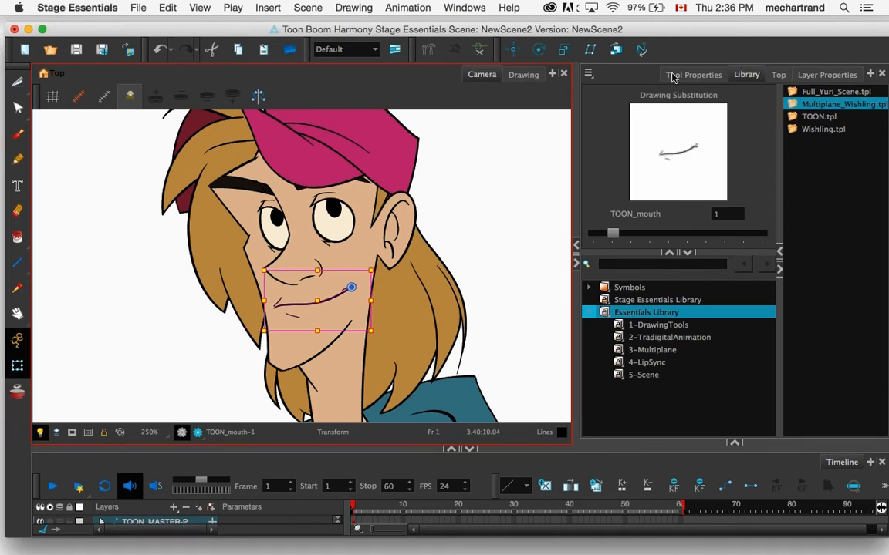
click(686, 233)
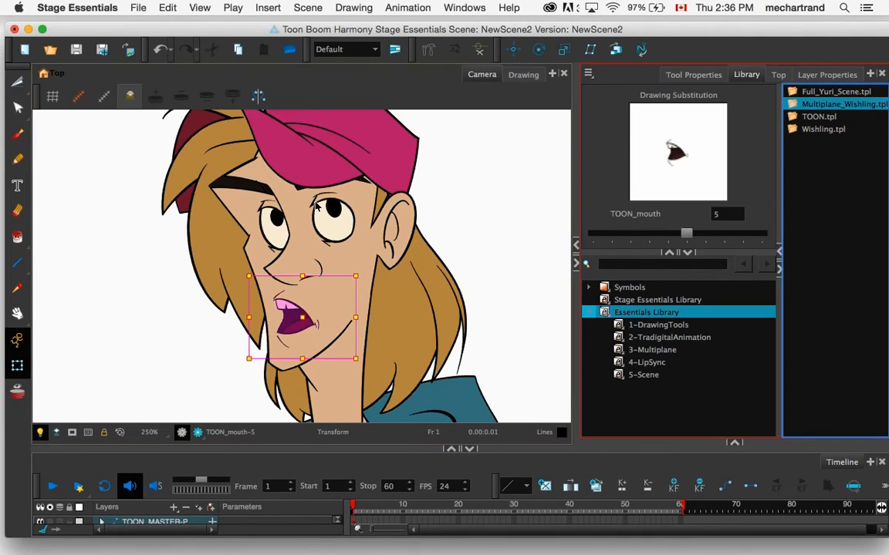
key(equal)
key(equal)
key(minus)
click(741, 233)
mouse_move(741, 233)
mouse_down()
mouse_move(663, 234)
mouse_move(722, 233)
mouse_up()
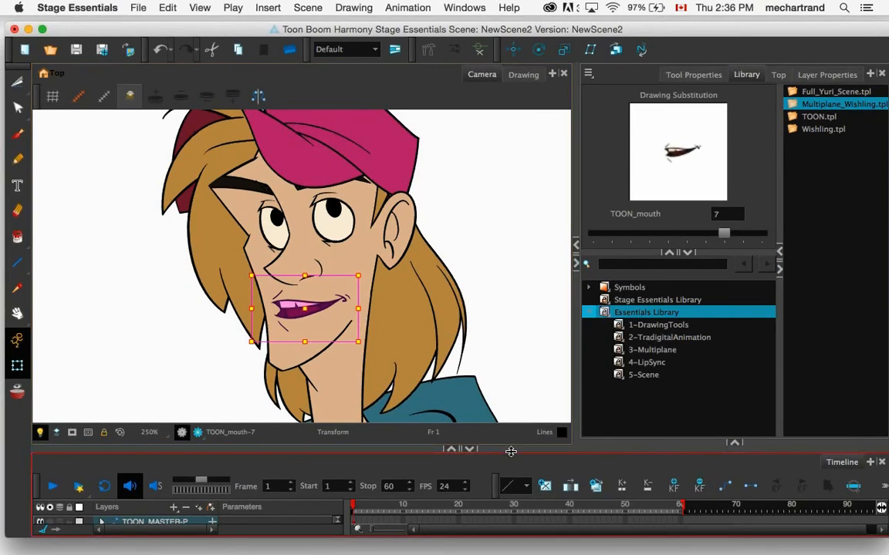
- Enlarge the Timeline and its layer list, expand the TOON_MASTER-P hierarchy, and bring the TOON_mouth layer into view
drag(512, 449, 510, 356)
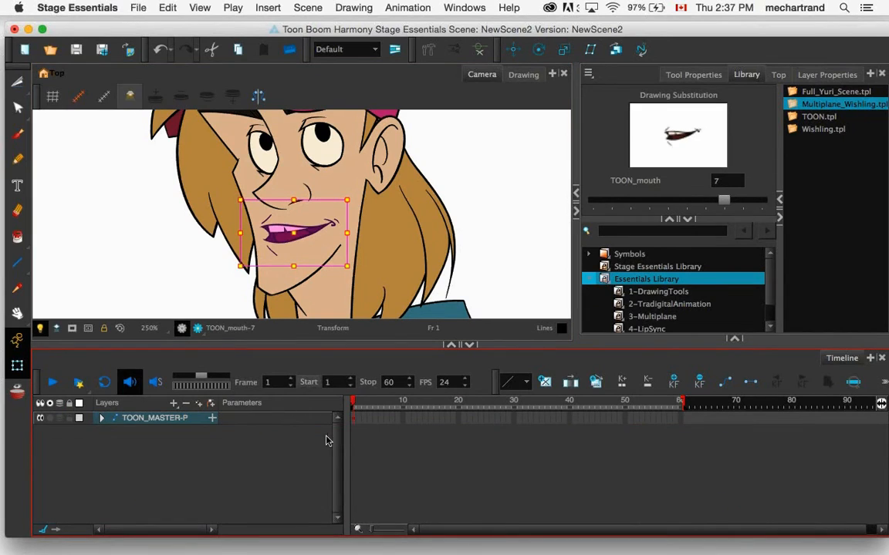
key(o)
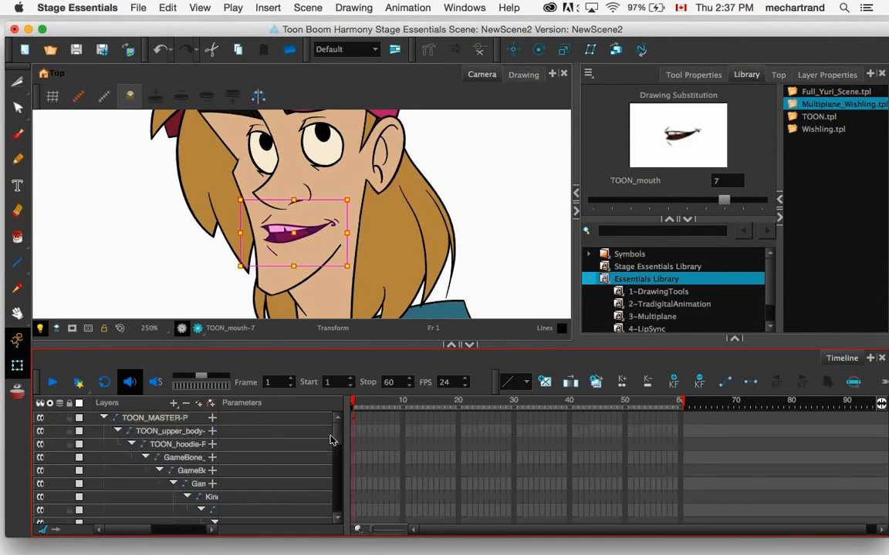
key(super+a)
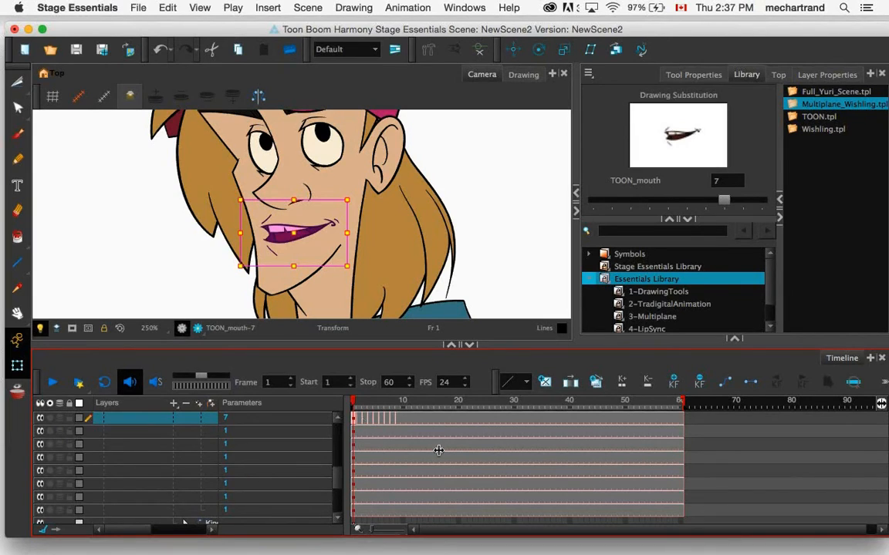
drag(344, 463, 441, 473)
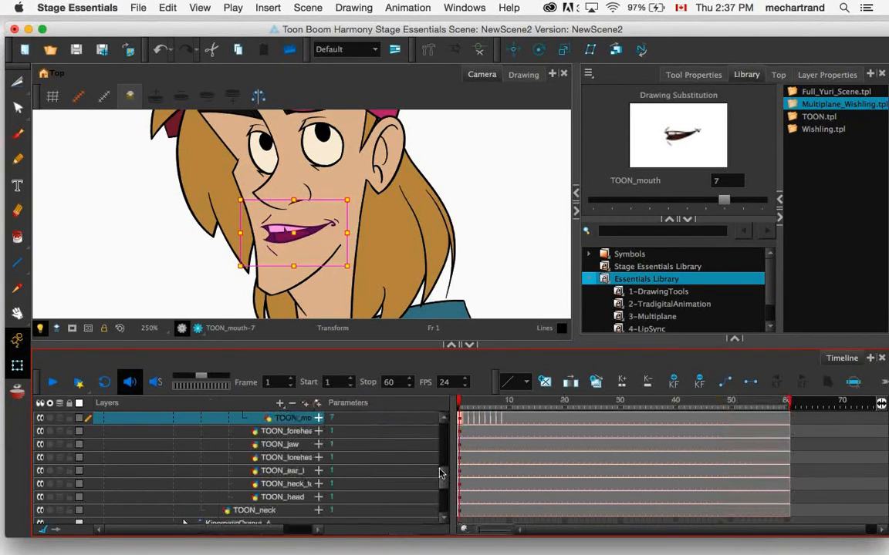
scroll(442, 474, up, 3)
scroll(248, 463, right, 2)
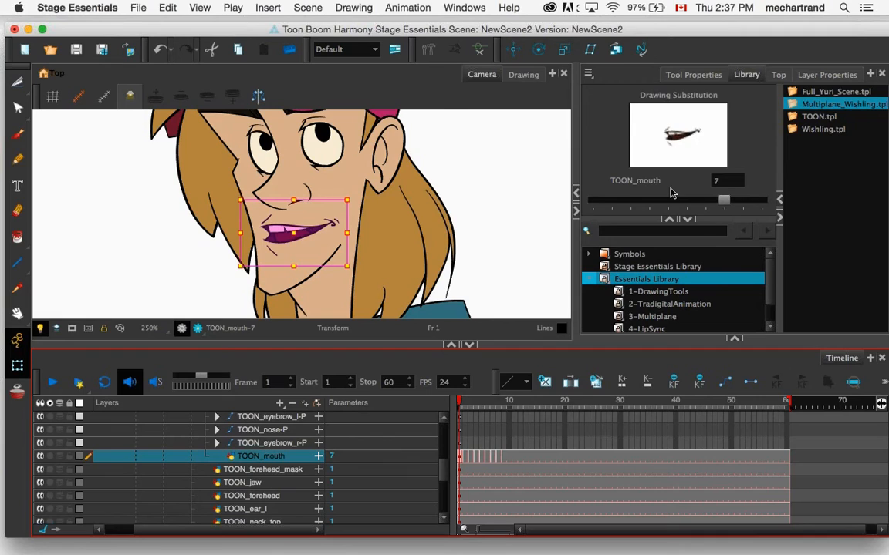
- Swap the mouth to drawing 4 on frame 1 and go to frame 2
drag(722, 200, 668, 200)
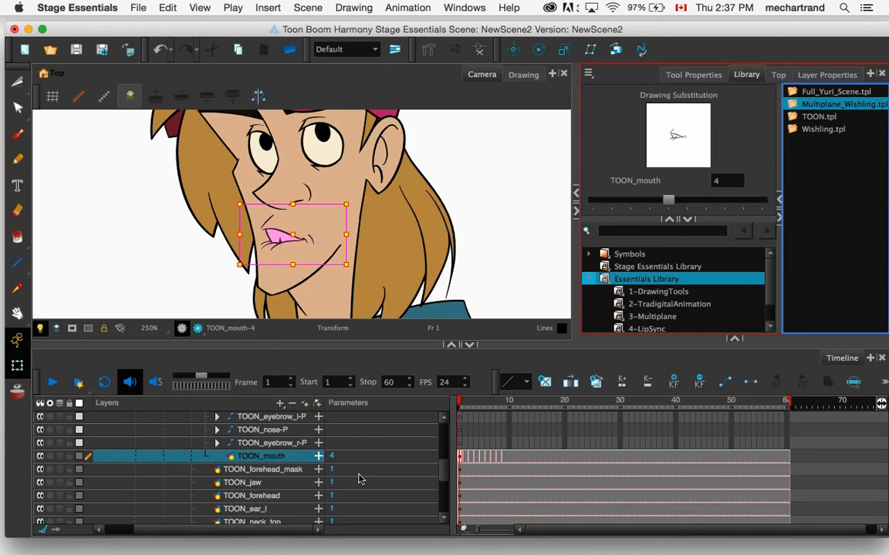
drag(332, 457, 195, 507)
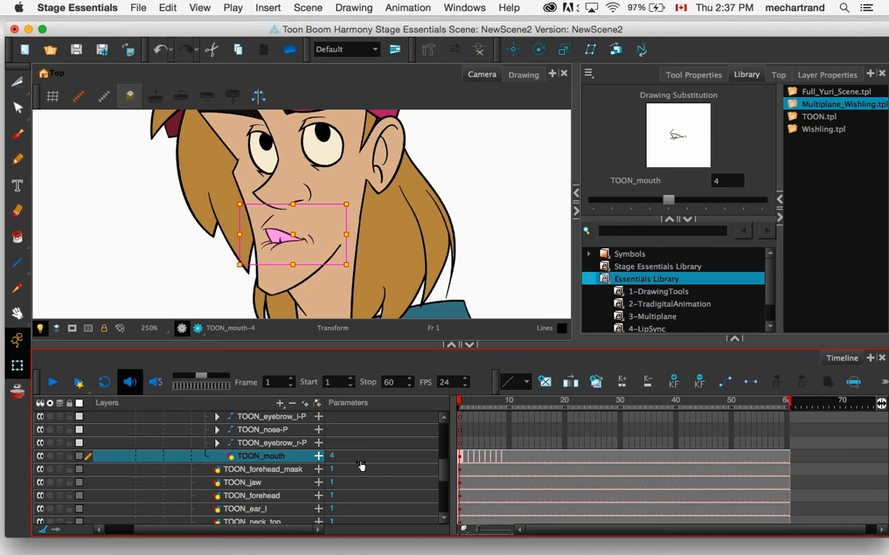
key(=)
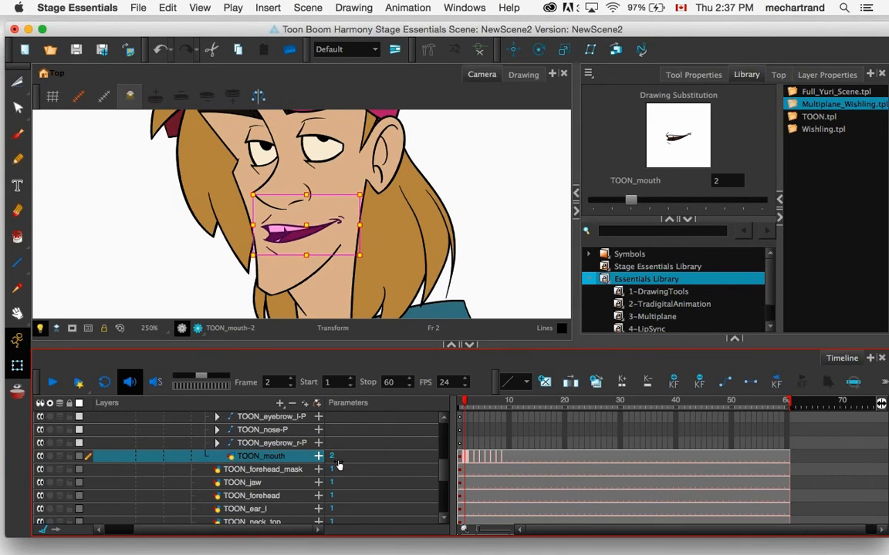
- Expand the TOON_chest layer's parameters on frame 1 and set its Position: Pos x to 5.3
scroll(370, 459, up, 6)
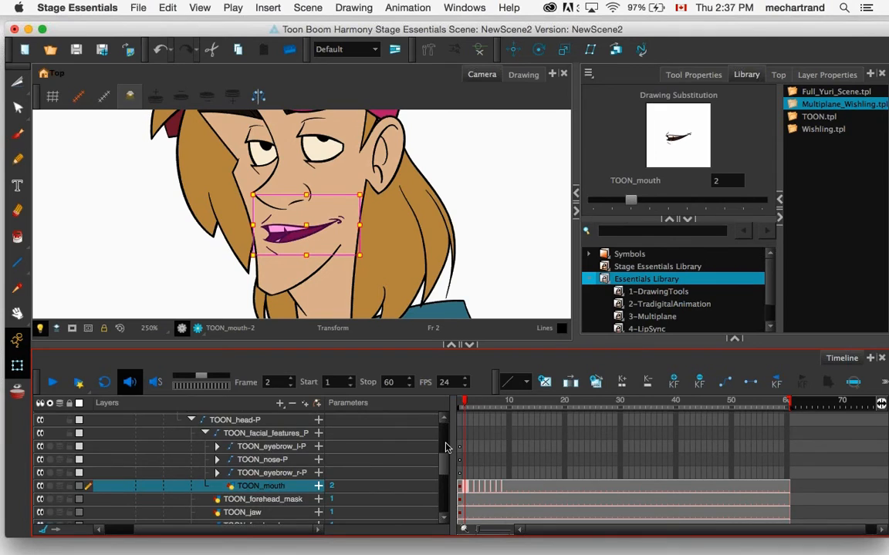
drag(446, 438, 443, 514)
click(197, 451)
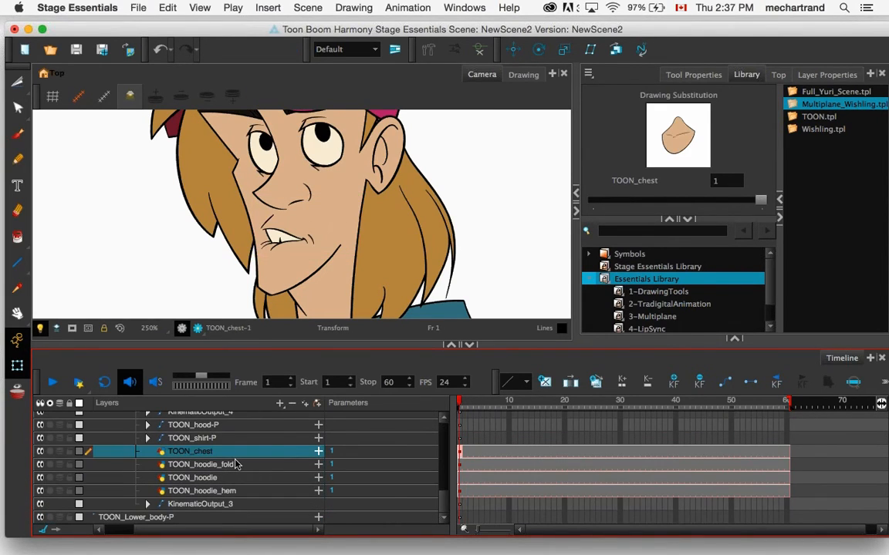
click(318, 452)
scroll(405, 483, down, 1)
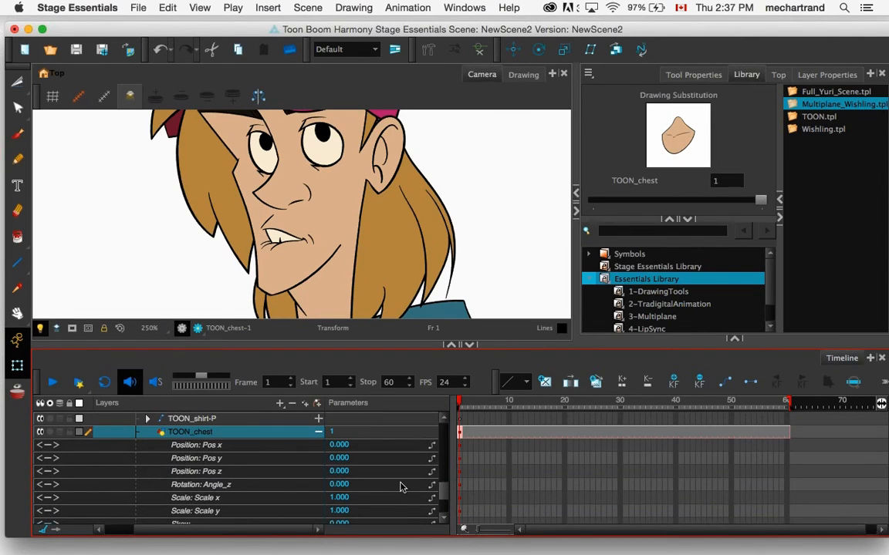
scroll(399, 486, up, 1)
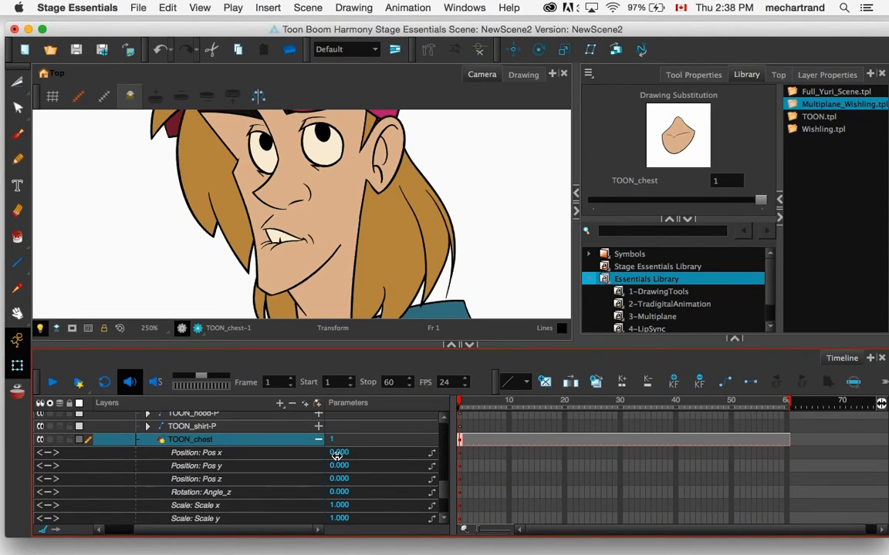
click(337, 455)
text(5.3)
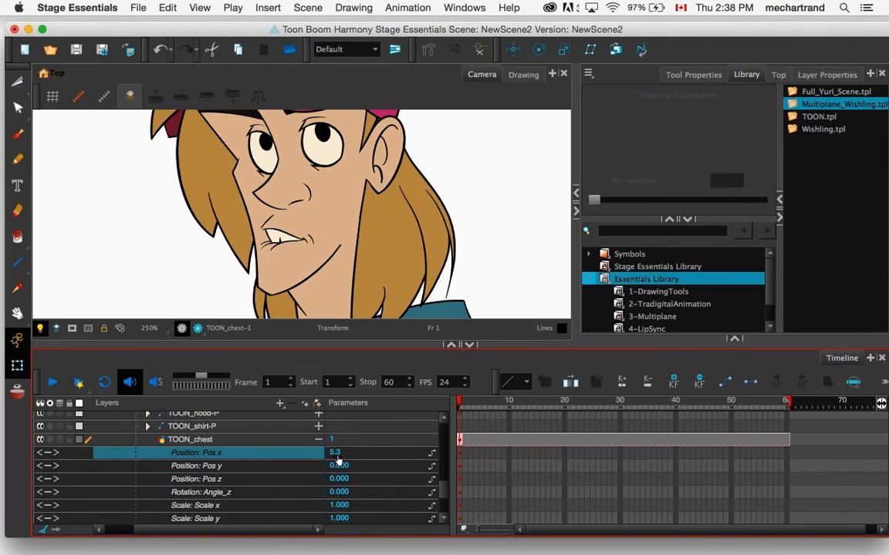
key(Return)
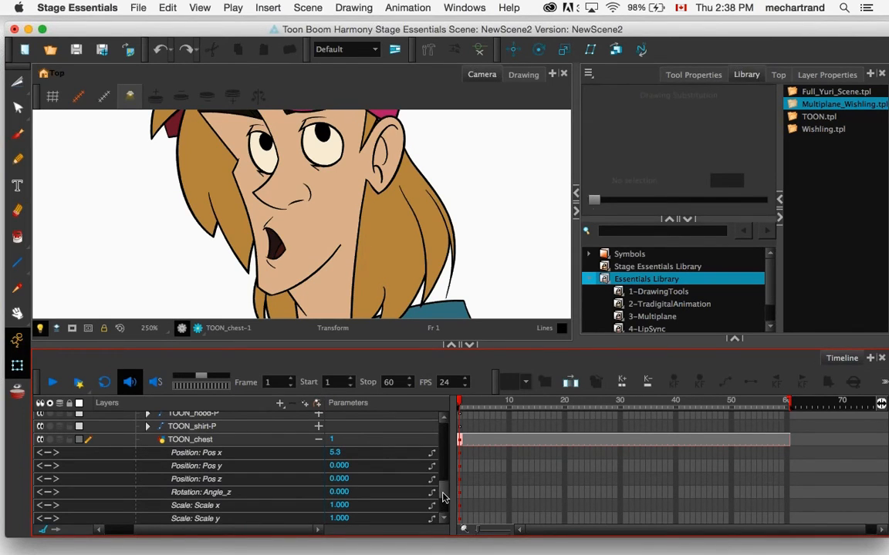
- Return to the top of the layer list and swap the character's mouth to drawing 7
drag(444, 498, 443, 429)
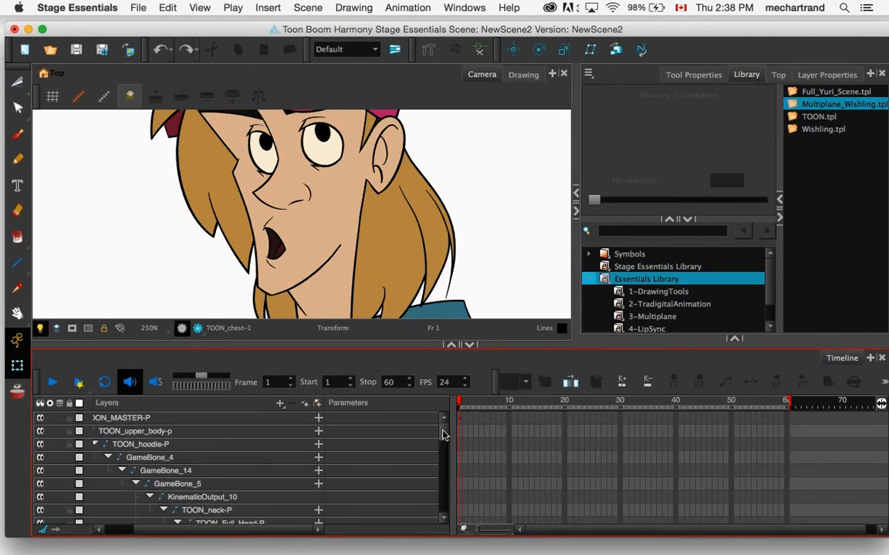
click(284, 243)
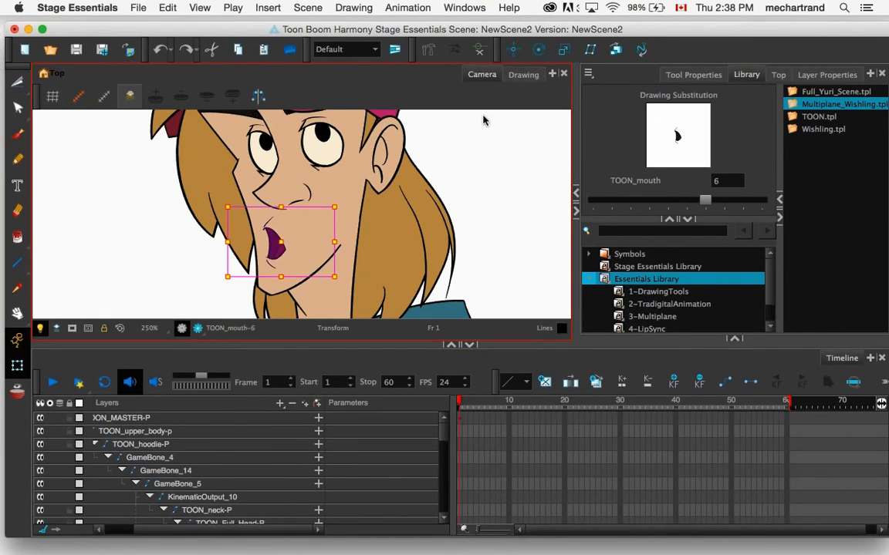
- Delete every layer of the TOON character from the scene
click(239, 408)
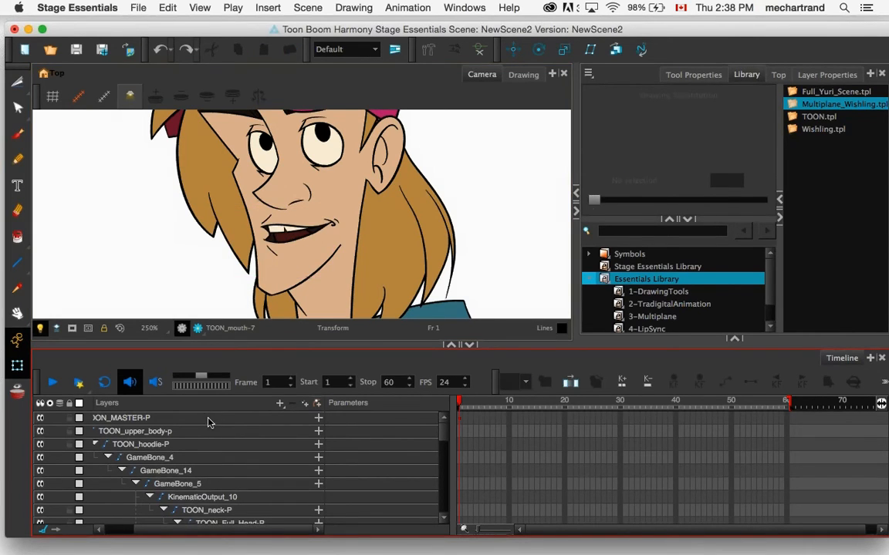
key(super+a)
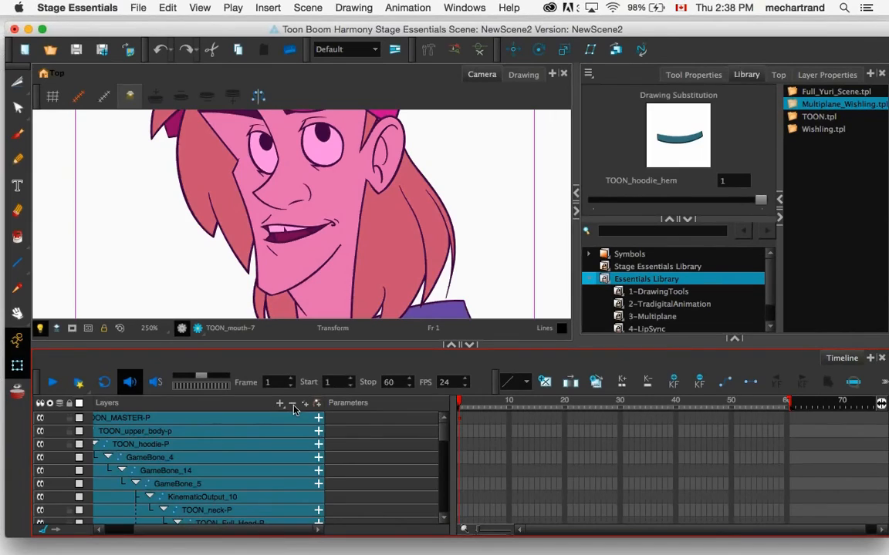
click(293, 406)
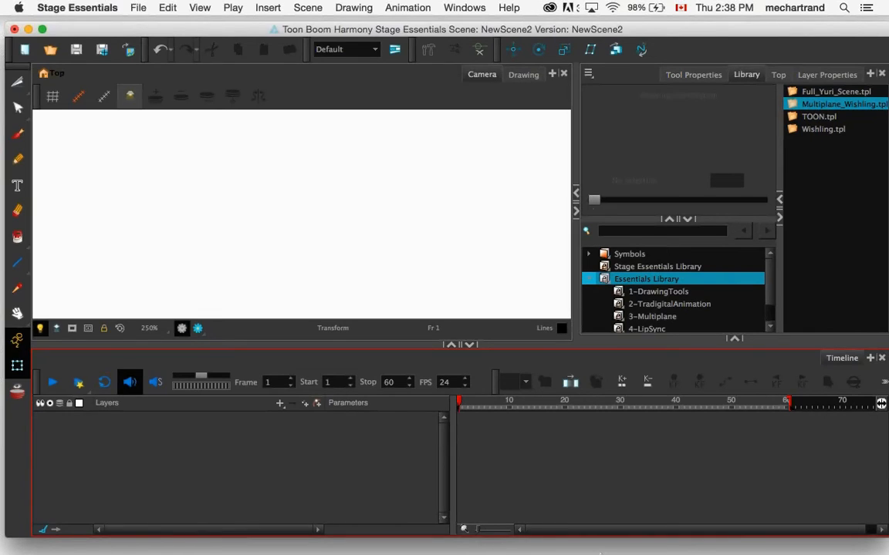
- Switch to the Keynote presentation and play its slideshow, advancing to the EFFECTS slide
mouse_move(756, 547)
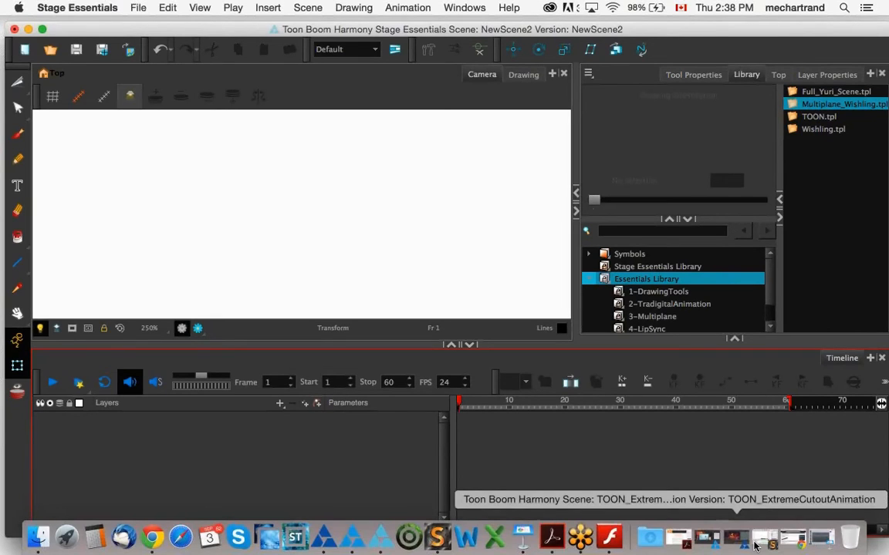
click(820, 542)
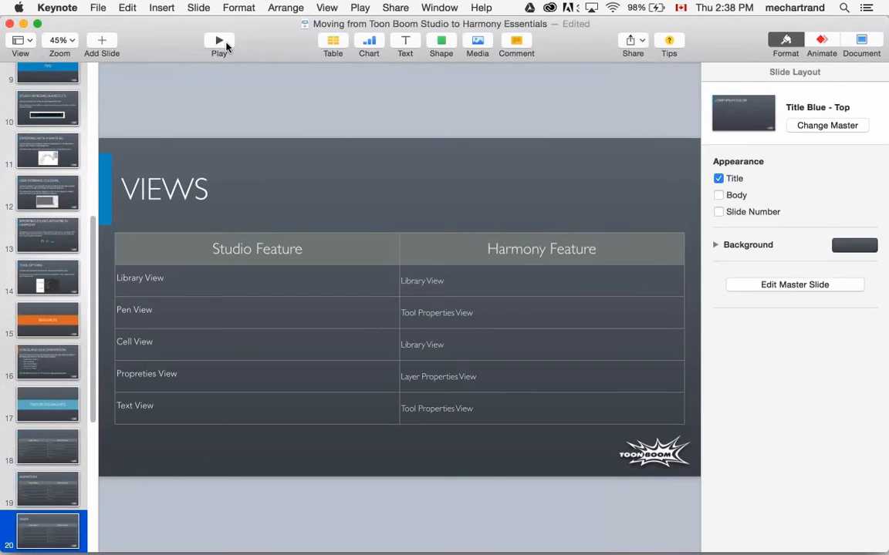
click(219, 42)
click(220, 57)
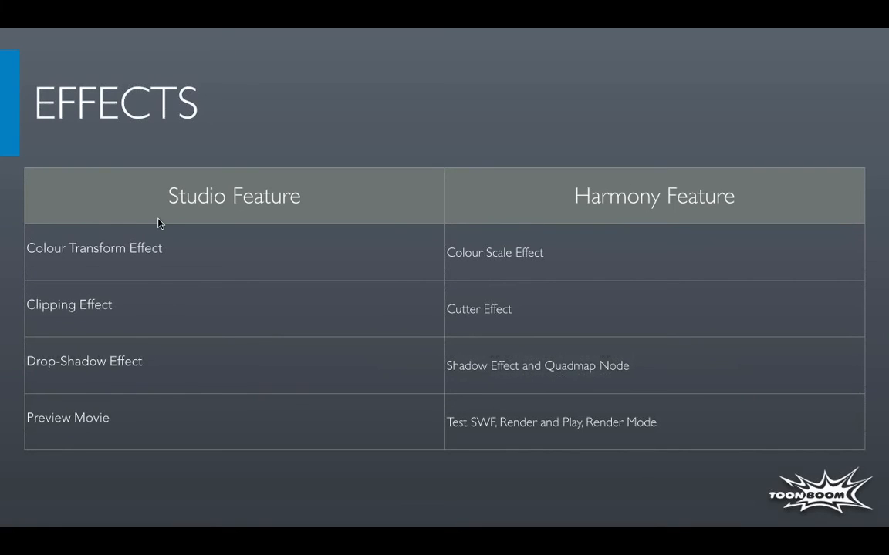
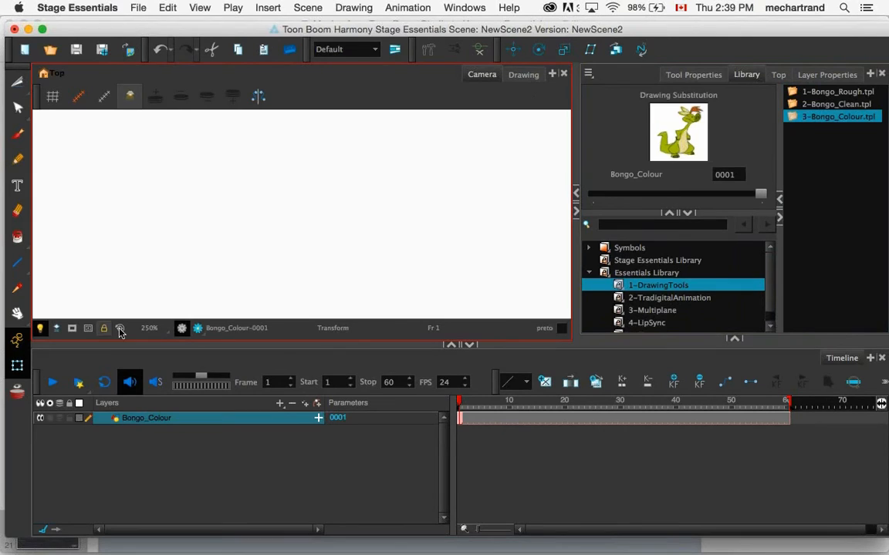
- Reset the Camera view and frame the whole Bongo_Colour character in it
click(120, 330)
key(2)
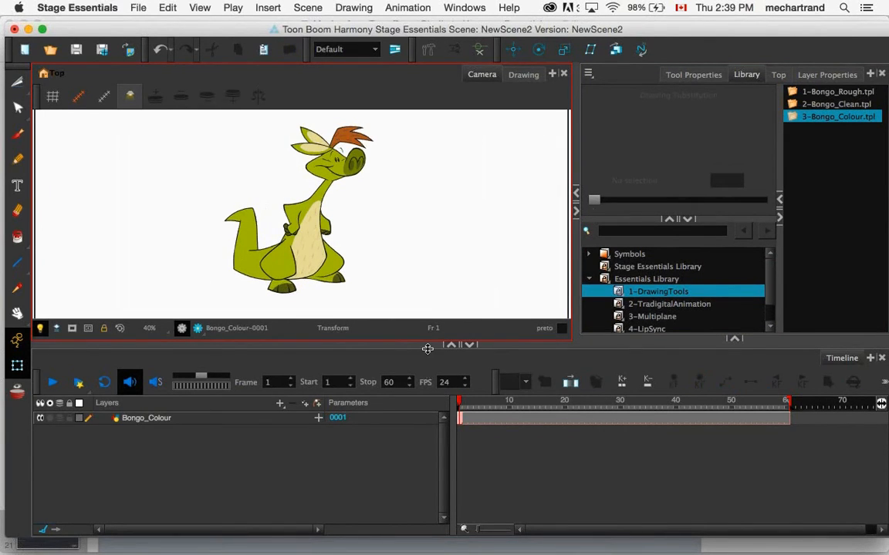
drag(427, 348, 428, 412)
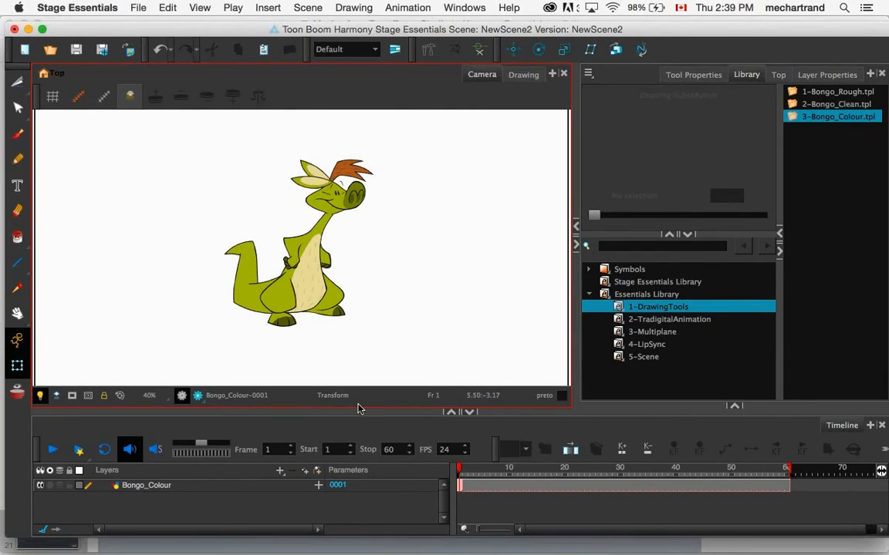
drag(355, 412, 355, 343)
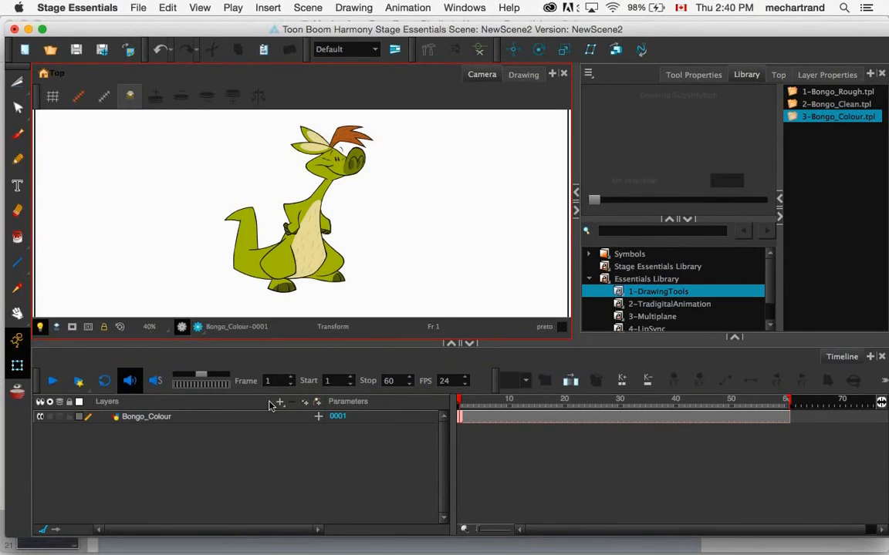
- Add a Blur effect layer to the scene containing the Bongo_Colour drawing
click(279, 402)
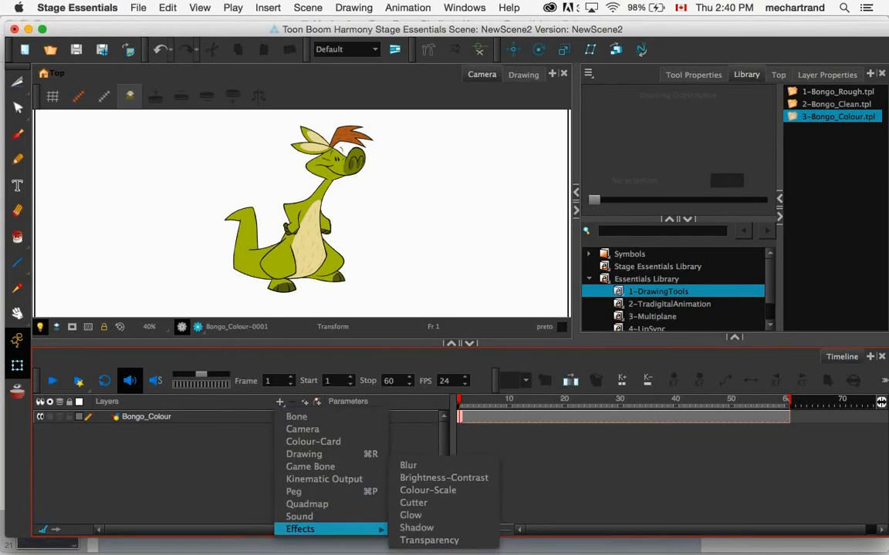
click(267, 10)
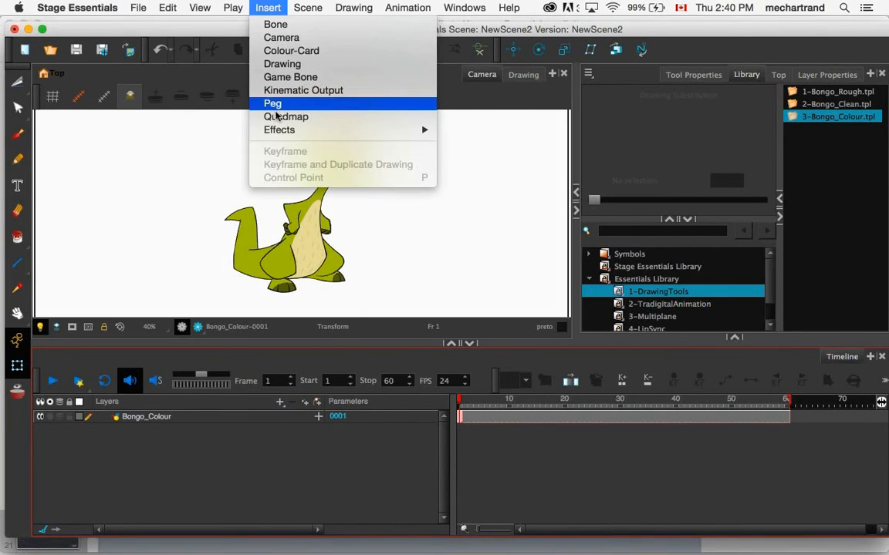
click(280, 403)
click(280, 403)
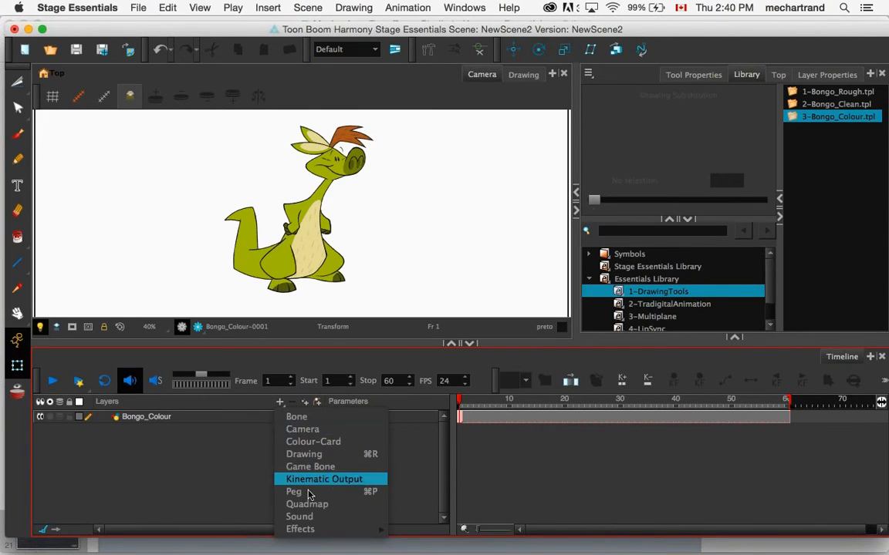
mouse_move(312, 531)
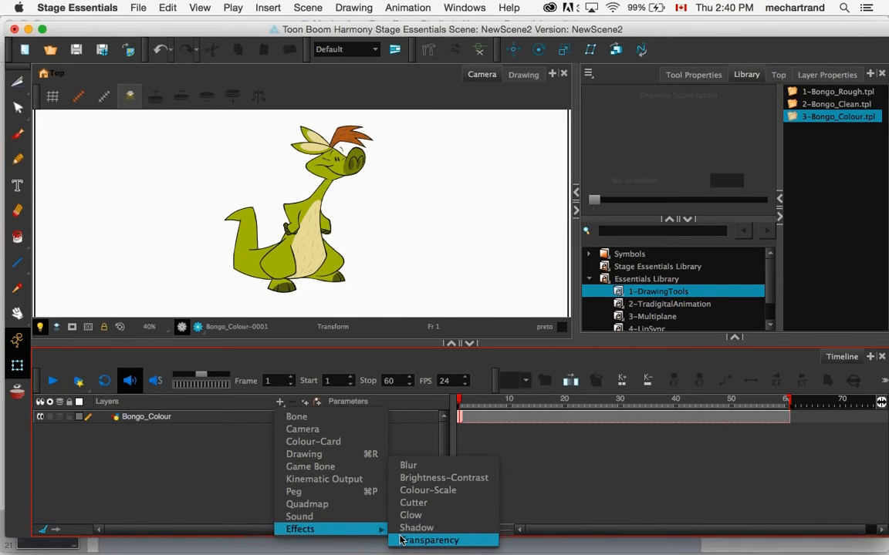
click(408, 465)
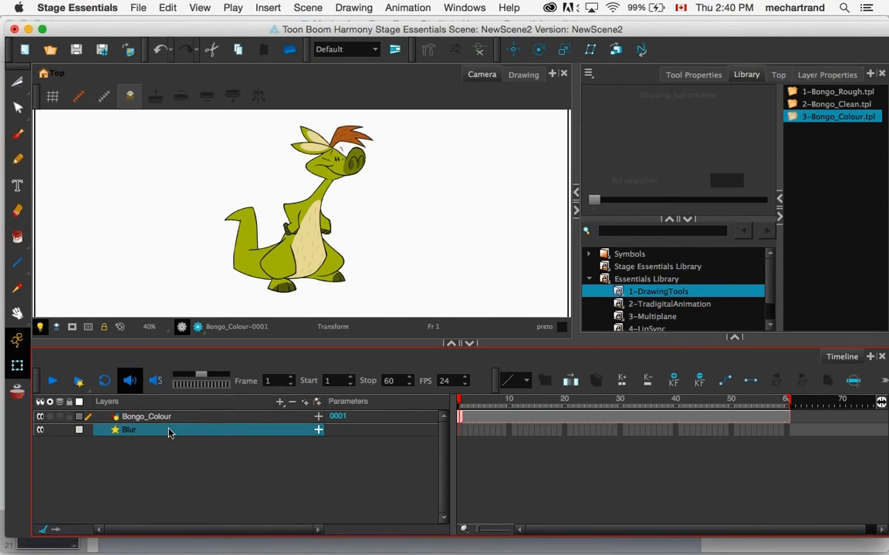
- Nest the Bongo_Colour layer under the Blur layer and switch the Camera view to Render View
drag(175, 418, 133, 419)
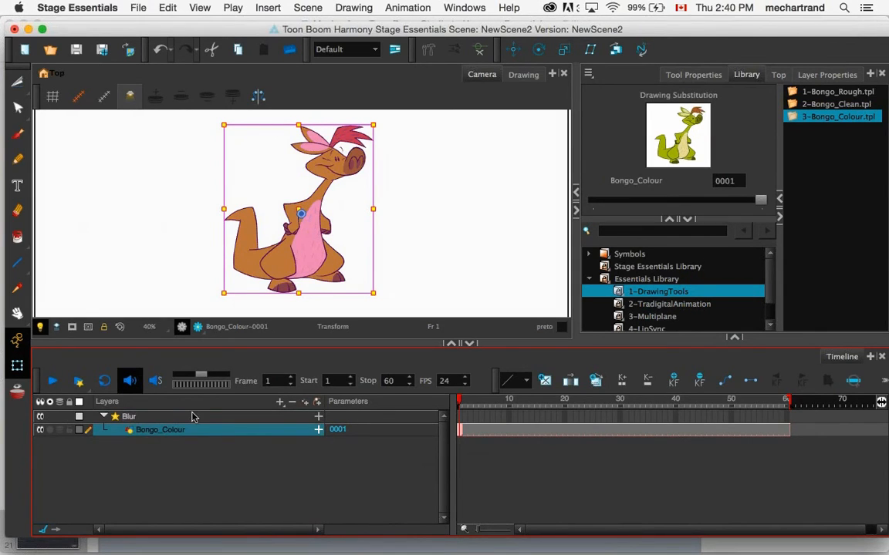
click(198, 327)
click(232, 463)
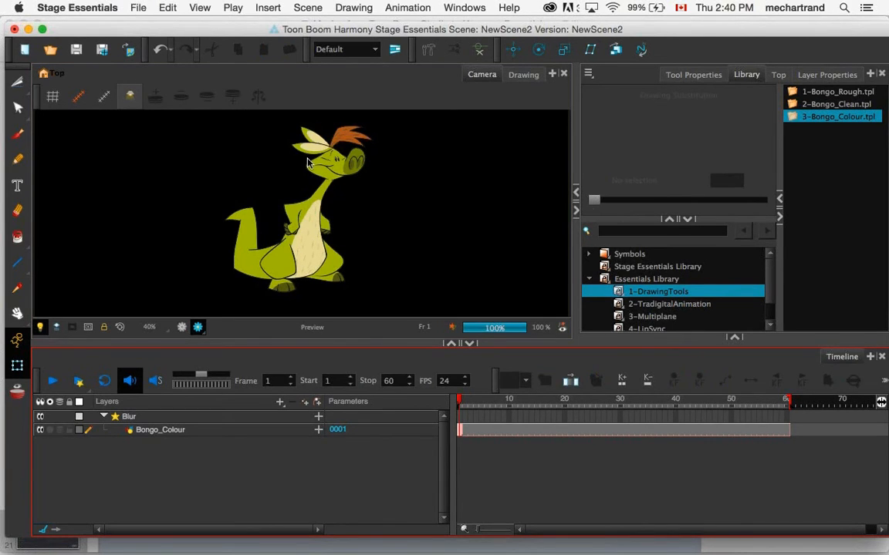
- Add a Colour-Card layer as the scene's background and clear the layer selection
click(280, 402)
click(298, 442)
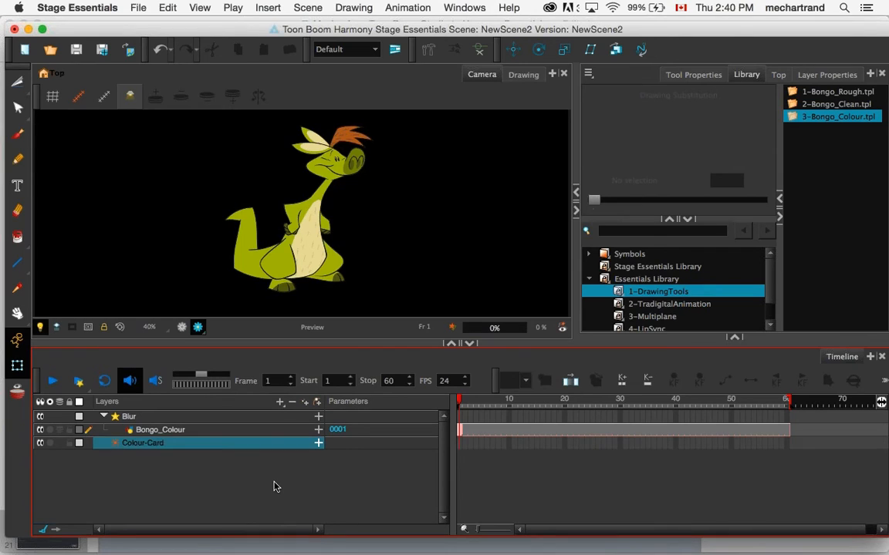
click(163, 433)
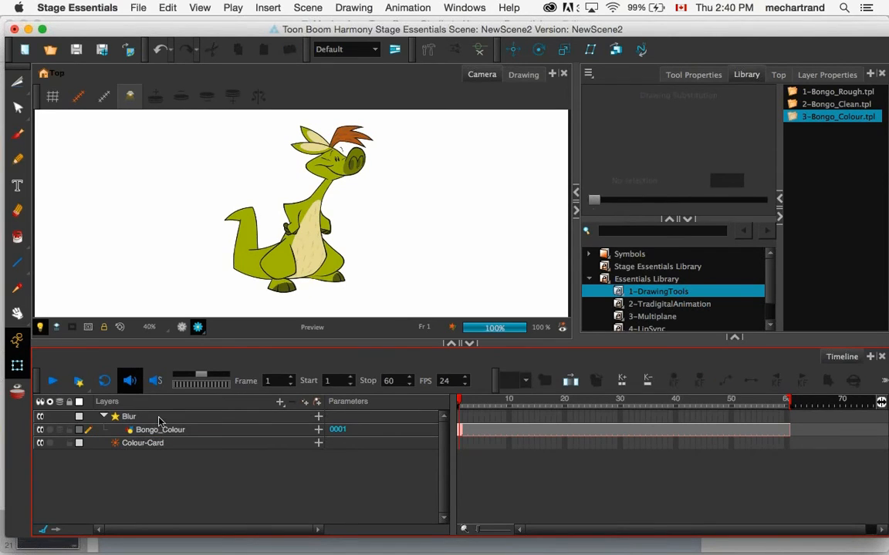
- Set the Blur effect's radius to 9.8 and nest the Blur layer under Bongo_Colour
double_click(158, 420)
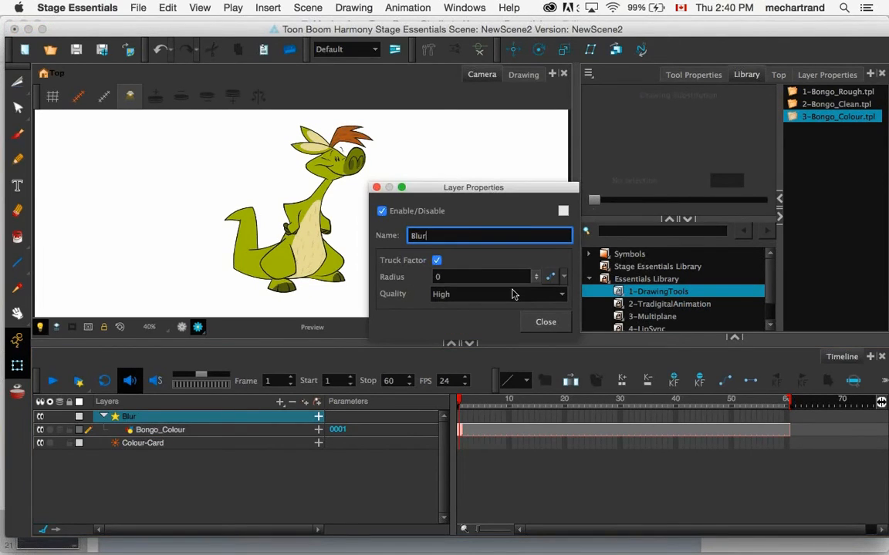
drag(536, 276, 535, 137)
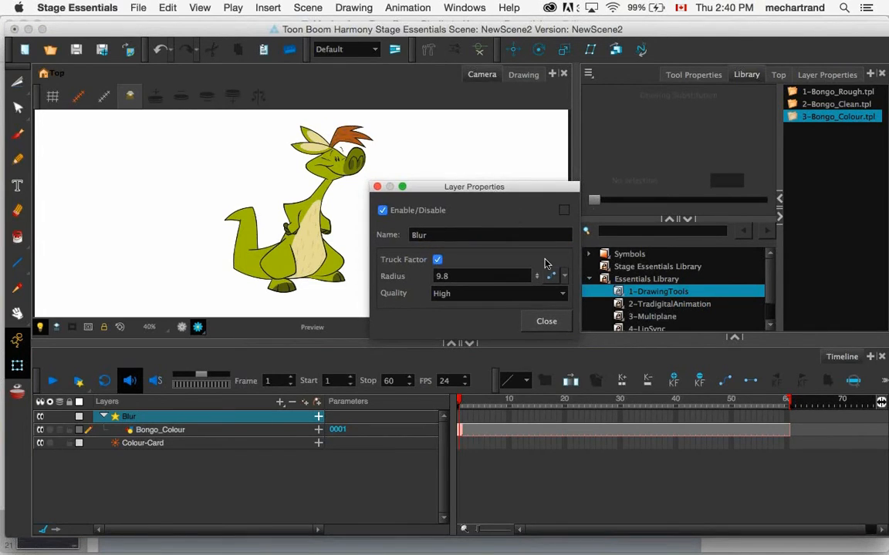
click(185, 431)
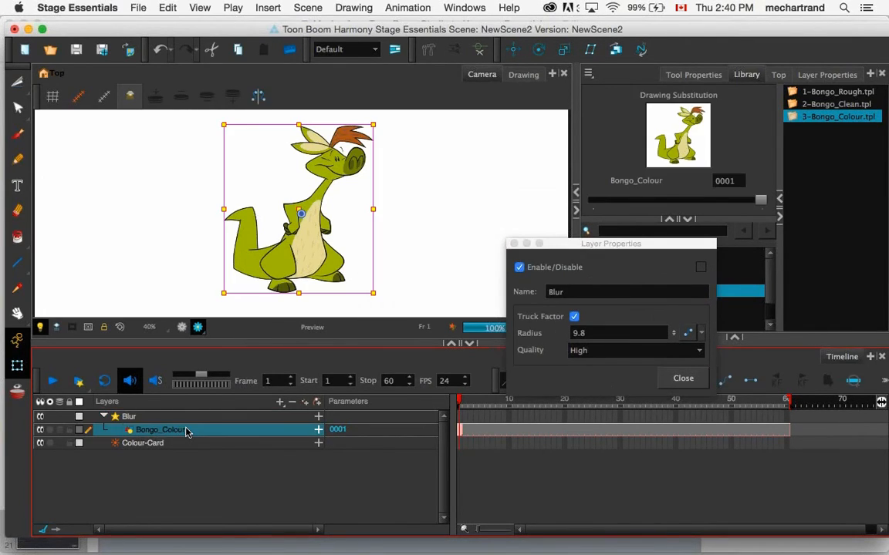
drag(183, 426, 232, 417)
click(150, 432)
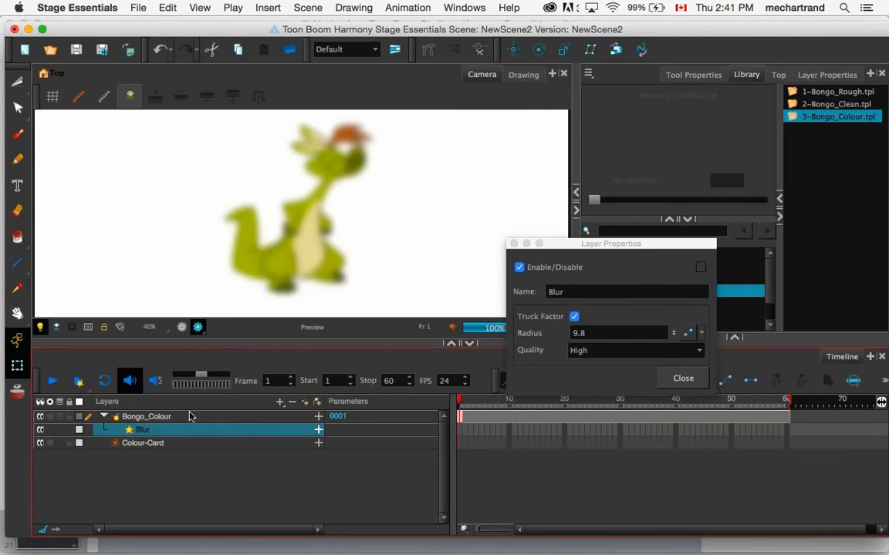
- Compare the blurred Bongo character in OpenGL View and Render View
click(182, 327)
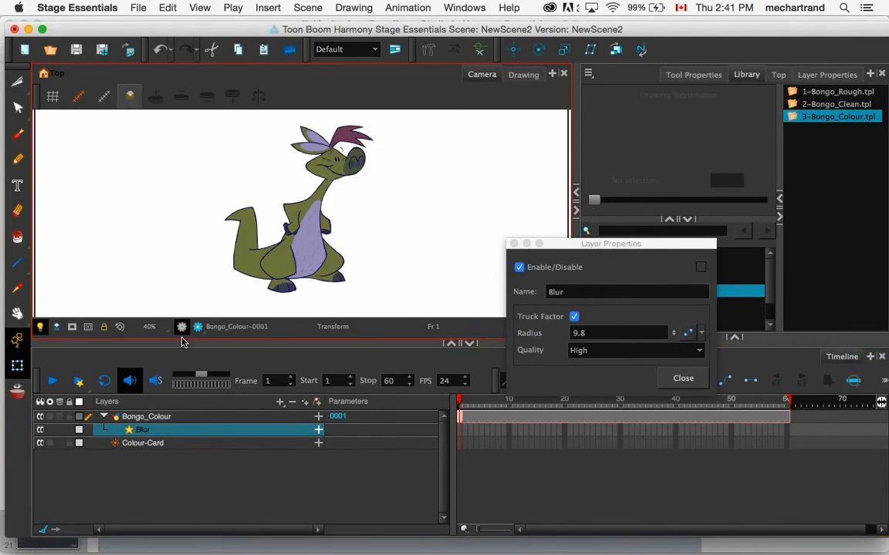
click(181, 325)
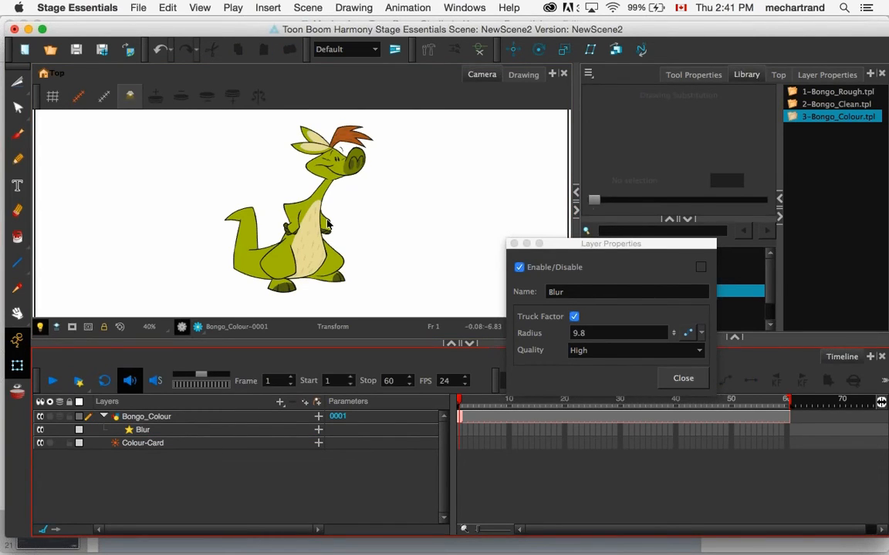
click(198, 328)
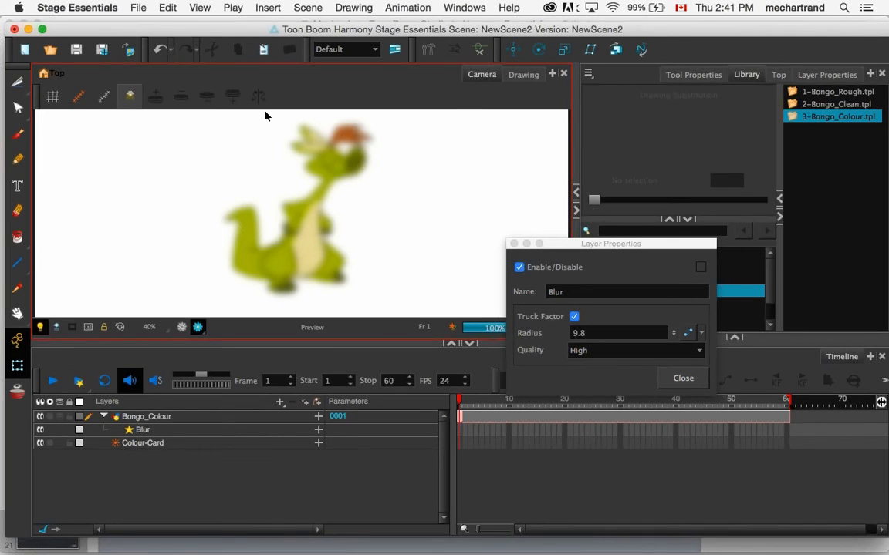
click(77, 385)
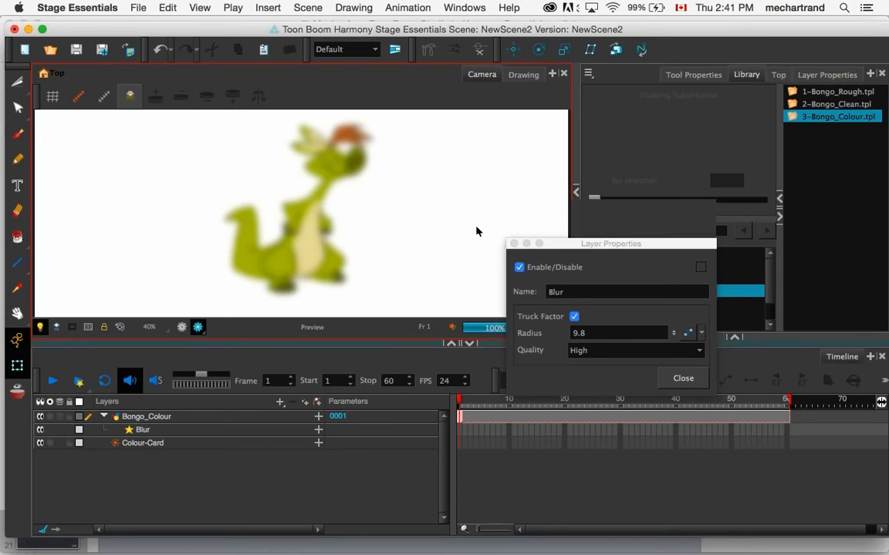
- Lower the Blur effect's radius to soften the character less strongly, and close its layer properties
click(585, 280)
drag(675, 374, 642, 421)
drag(617, 244, 693, 246)
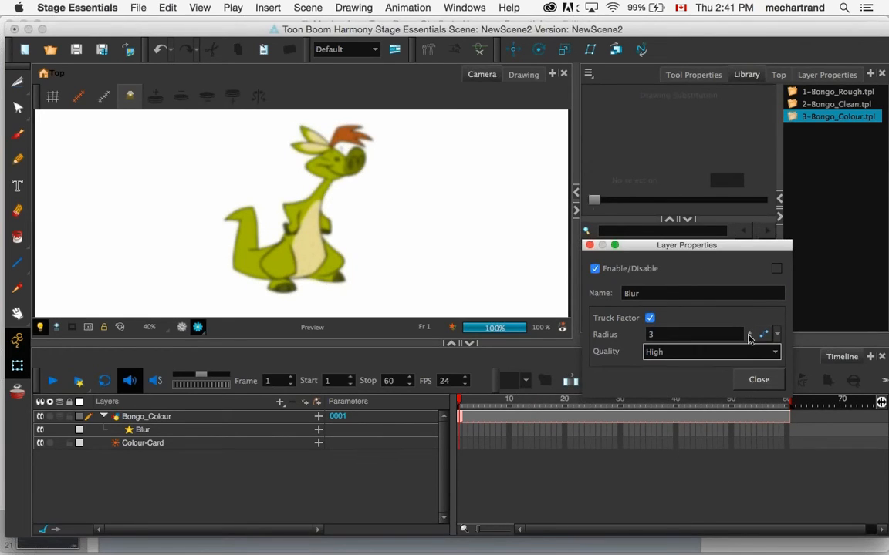
drag(748, 339, 750, 308)
click(748, 333)
click(748, 332)
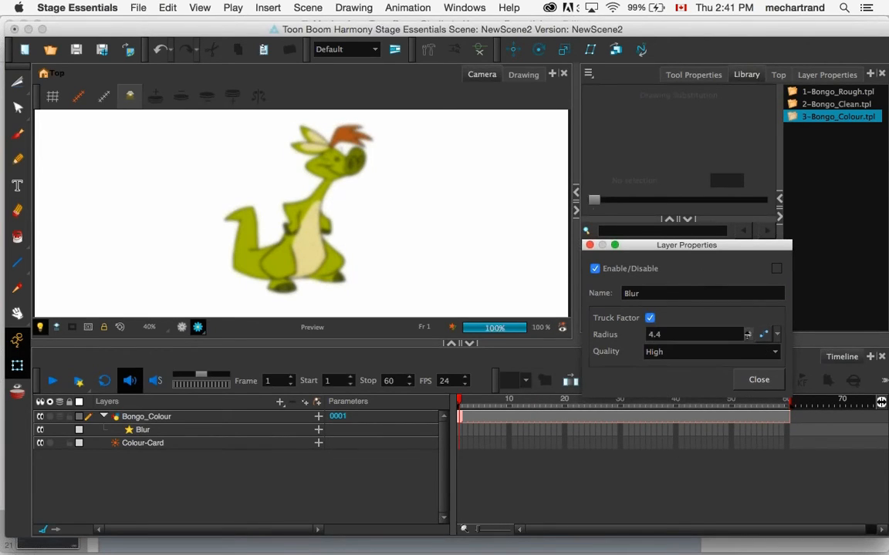
click(748, 332)
click(741, 389)
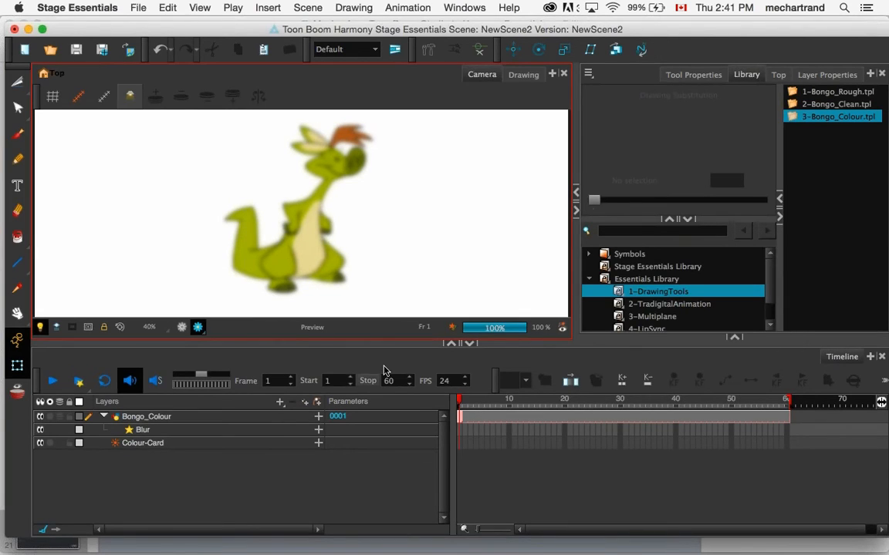
- Replace the Blur effect on Bongo_Colour with a Transparency effect and open the new effect's layer properties
click(201, 431)
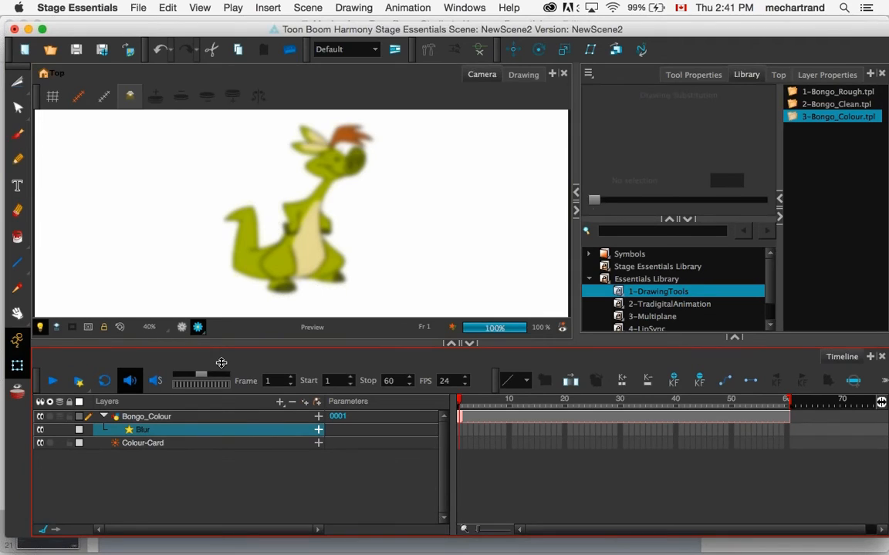
key(Delete)
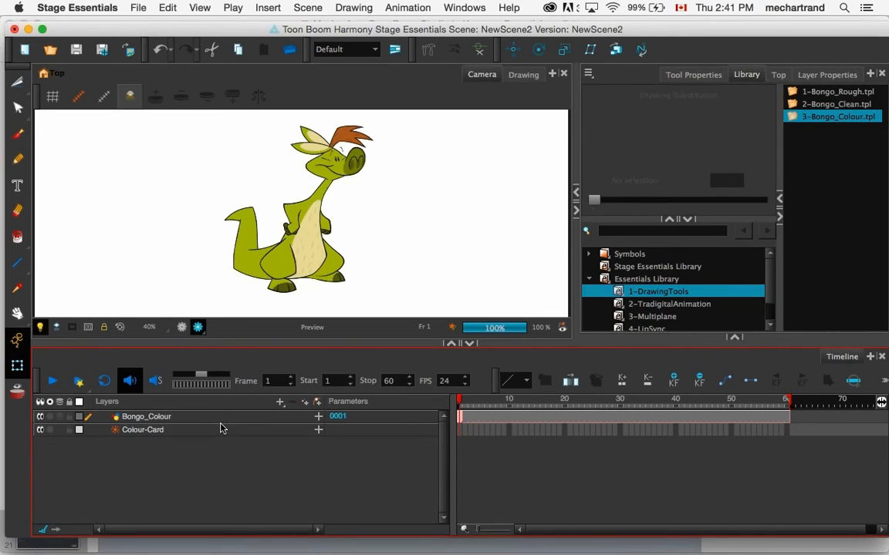
click(244, 417)
click(280, 402)
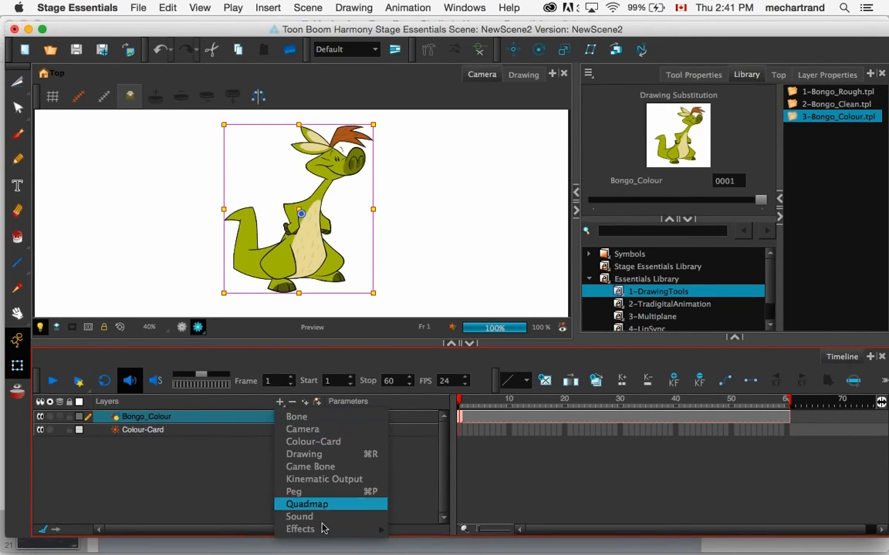
mouse_move(300, 529)
click(409, 540)
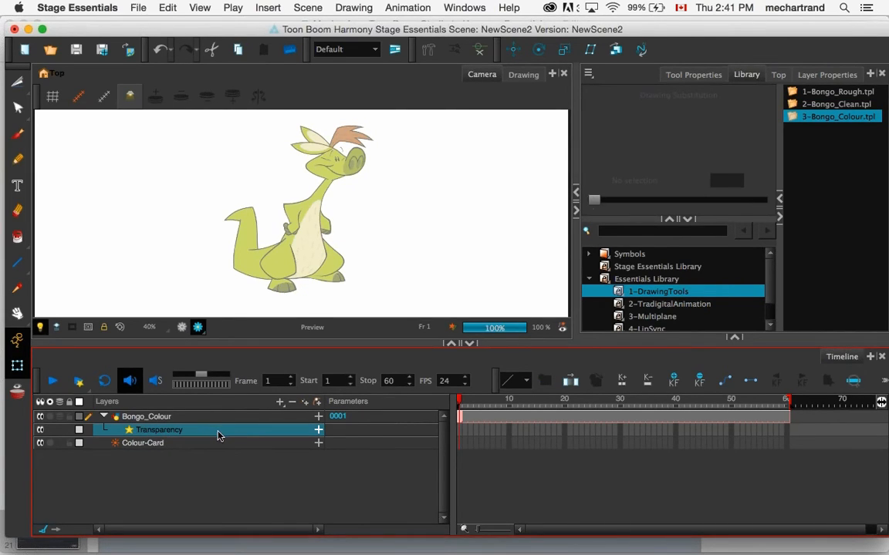
double_click(269, 434)
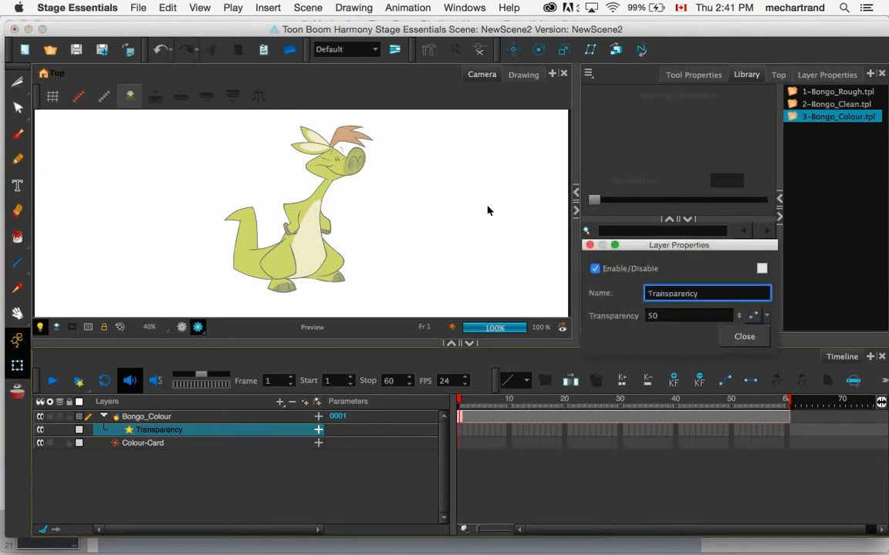
- Close the Transparency effect's layer properties and set its transparency through the timeline parameter to 100, then to 62
drag(643, 245, 498, 204)
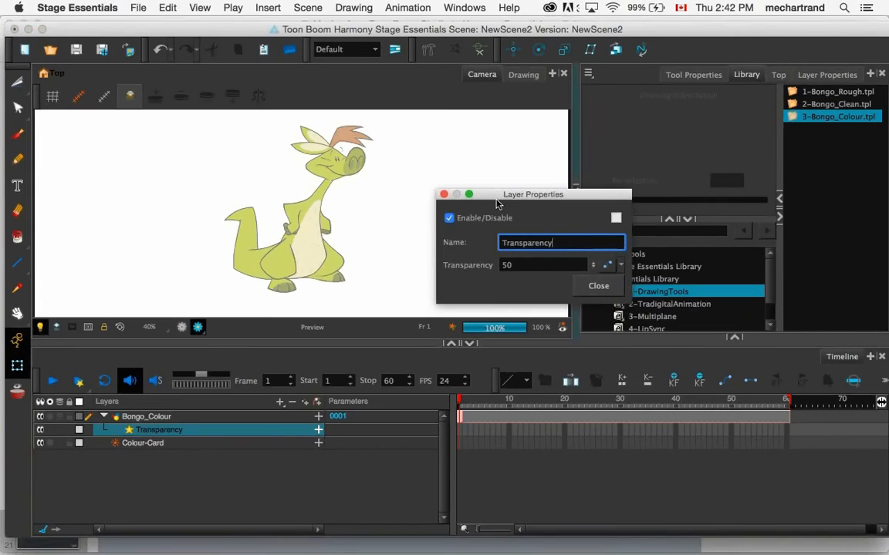
key(Return)
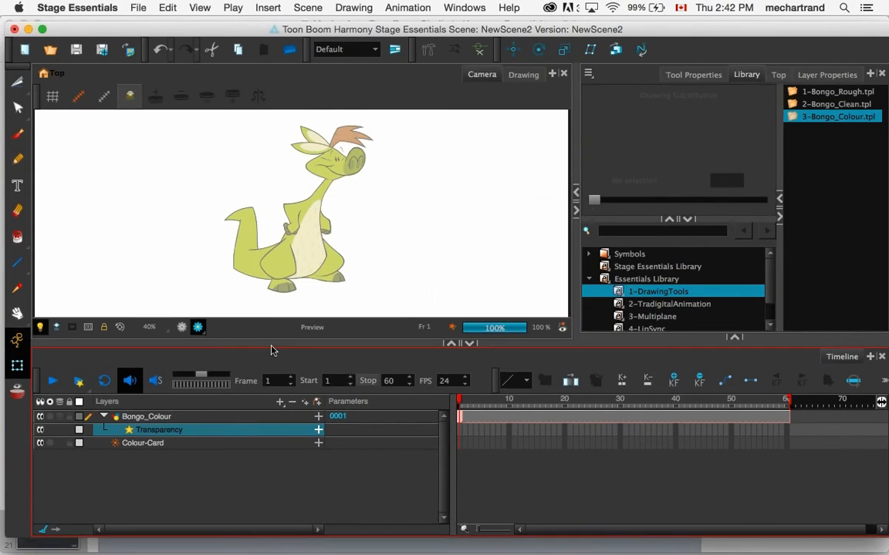
click(317, 431)
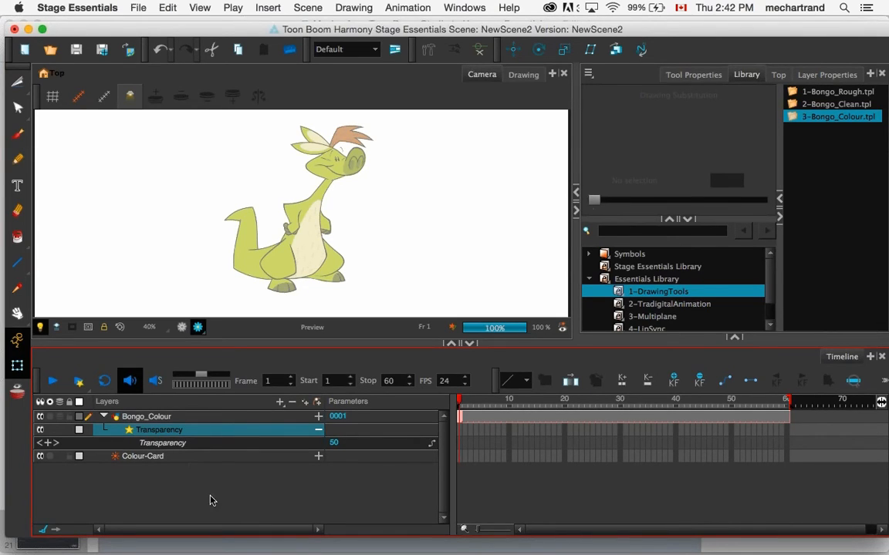
click(333, 444)
drag(333, 443, 341, 458)
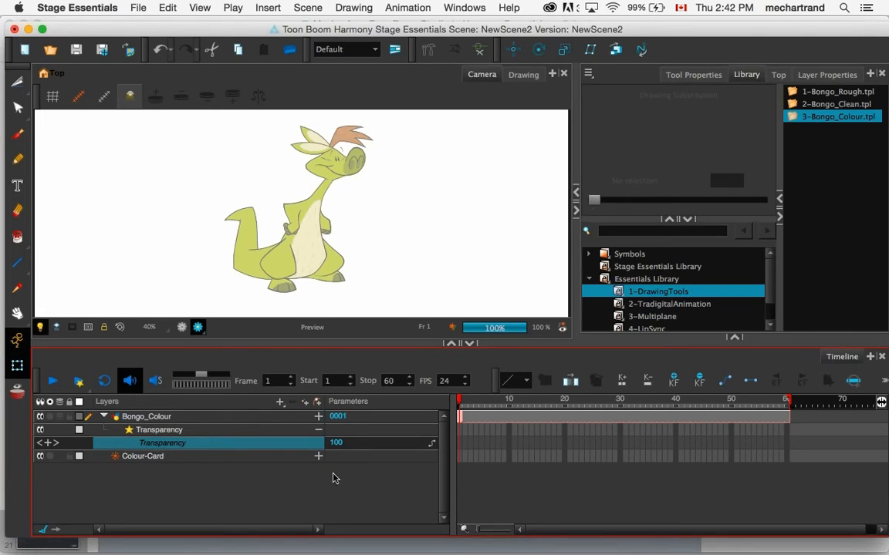
drag(333, 444, 334, 448)
- Reopen the Transparency effect's layer properties, then delete the effect from Bongo_Colour
double_click(248, 433)
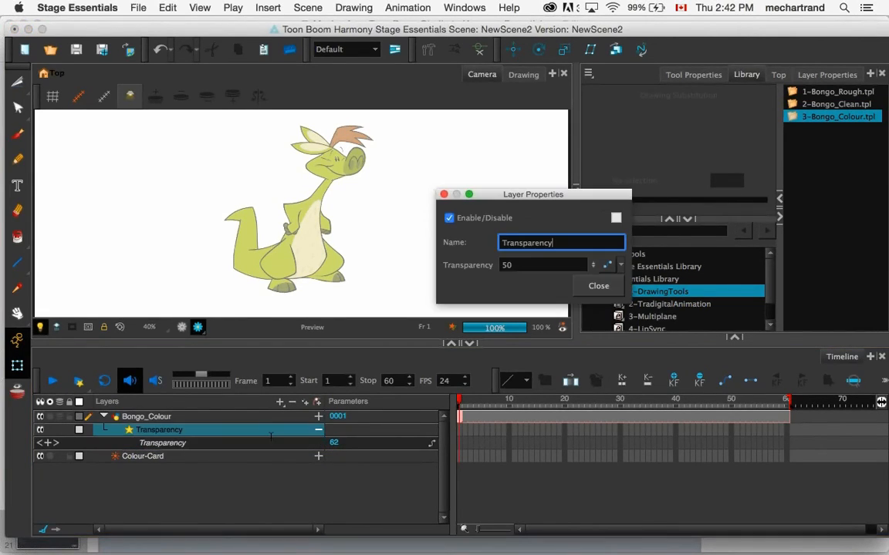
click(365, 468)
key(Delete)
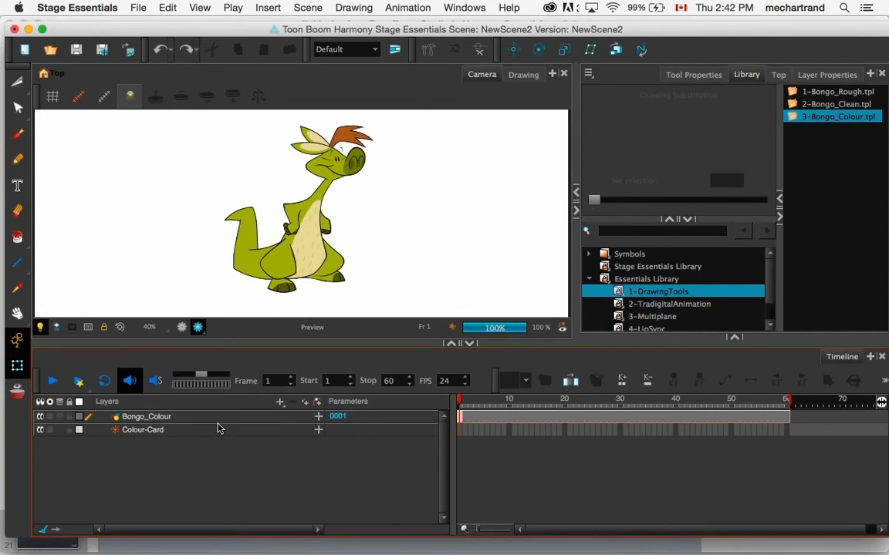
- Add a Shadow effect to the Bongo_Colour layer
click(242, 421)
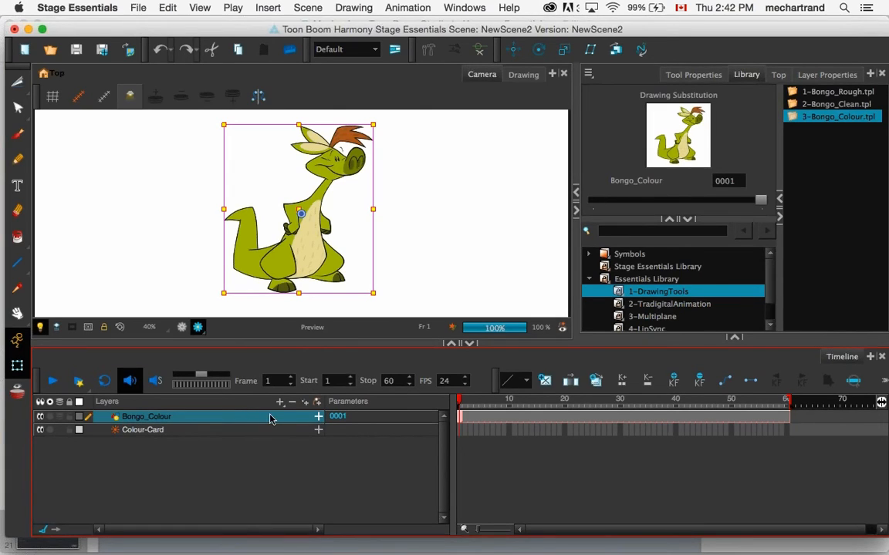
click(279, 402)
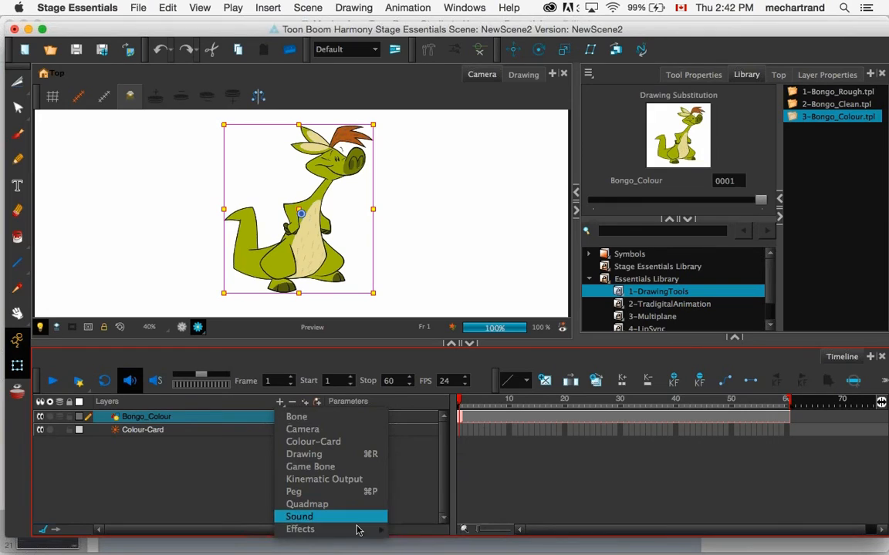
mouse_move(358, 530)
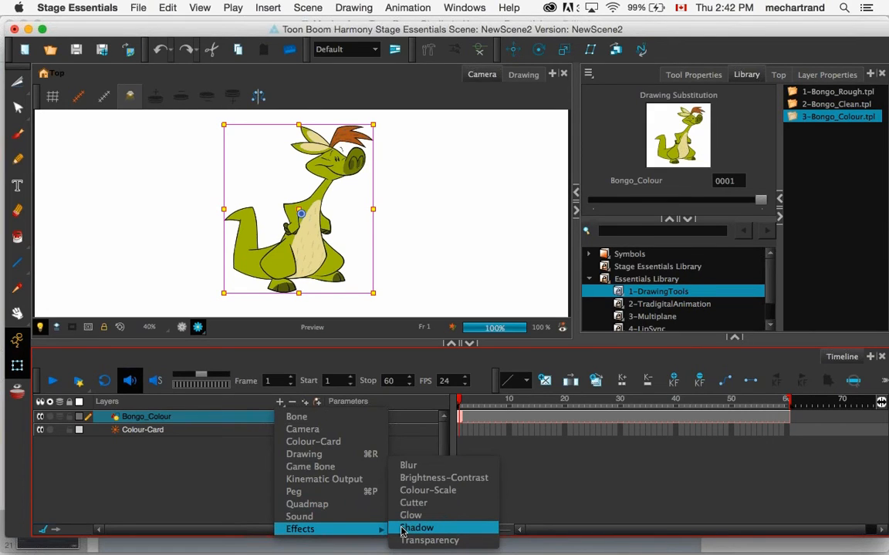
click(402, 530)
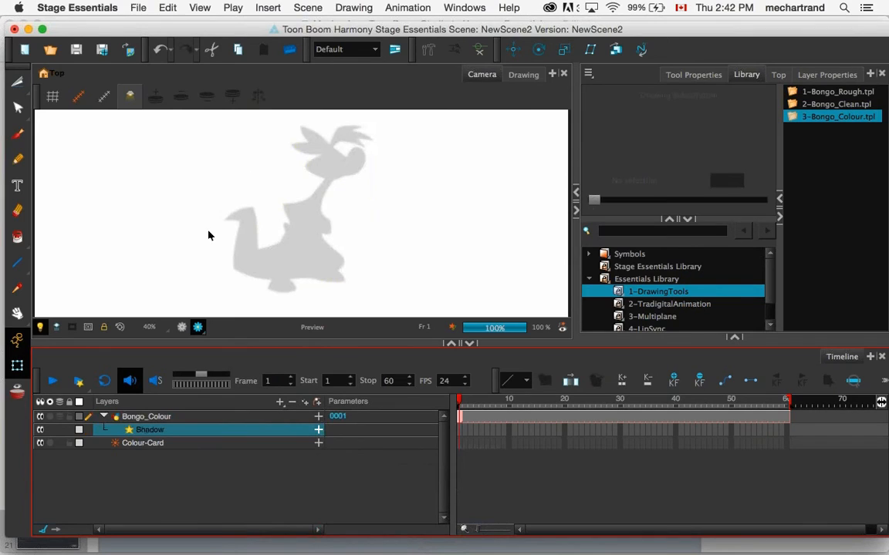
- Duplicate the Bongo_Colour layer and place the duplicate at the top of the layer list, above the shadowed original
right_click(199, 417)
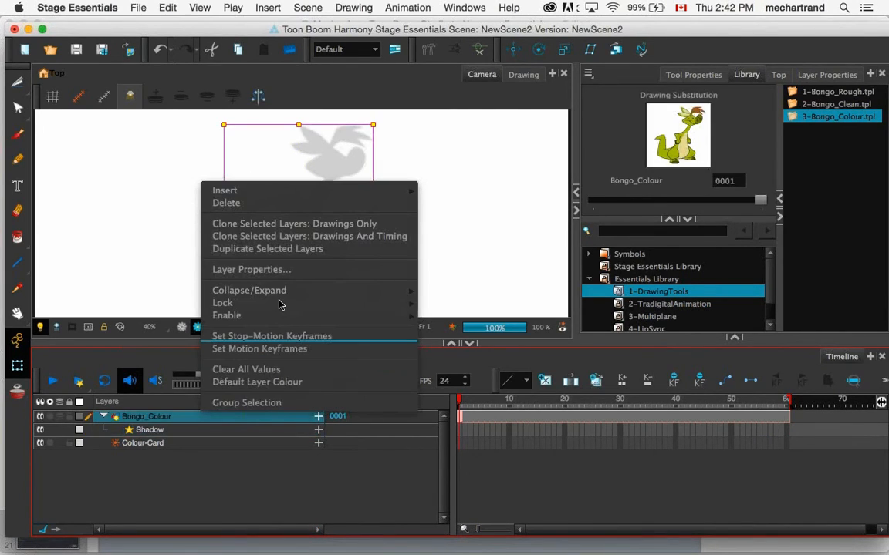
click(272, 248)
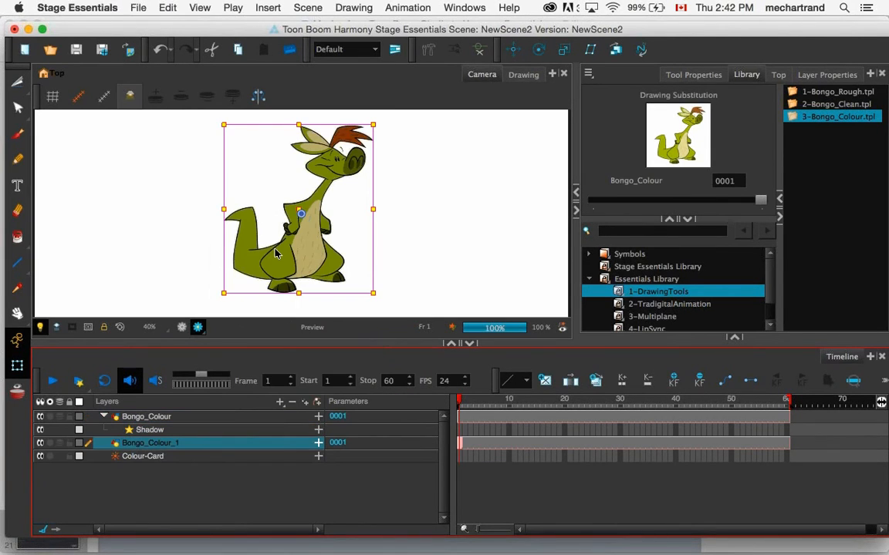
drag(282, 447, 146, 418)
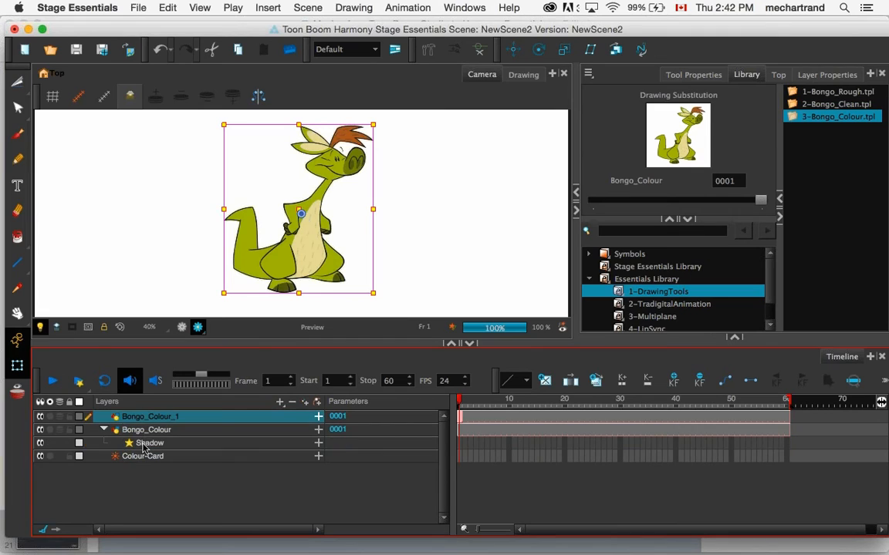
- Add a Quadmap as parent of the shadowed Bongo_Colour layer
click(151, 438)
click(150, 433)
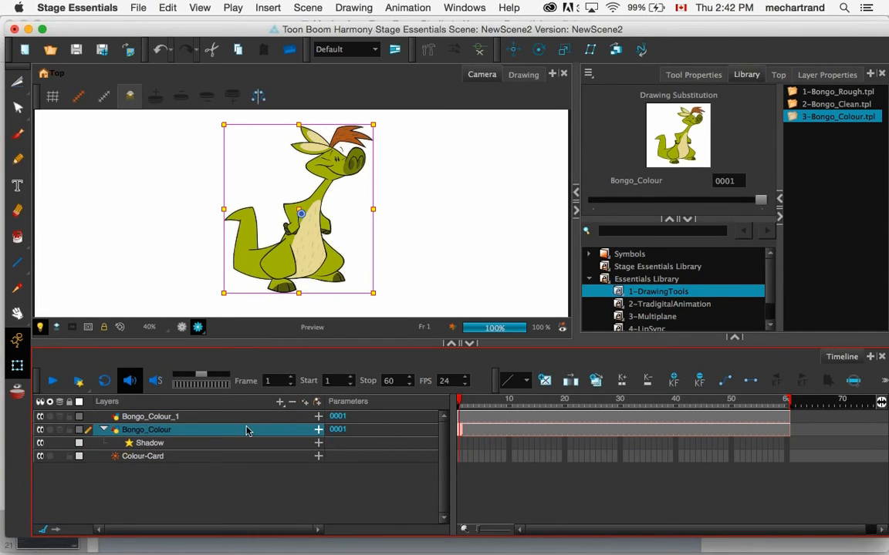
click(280, 402)
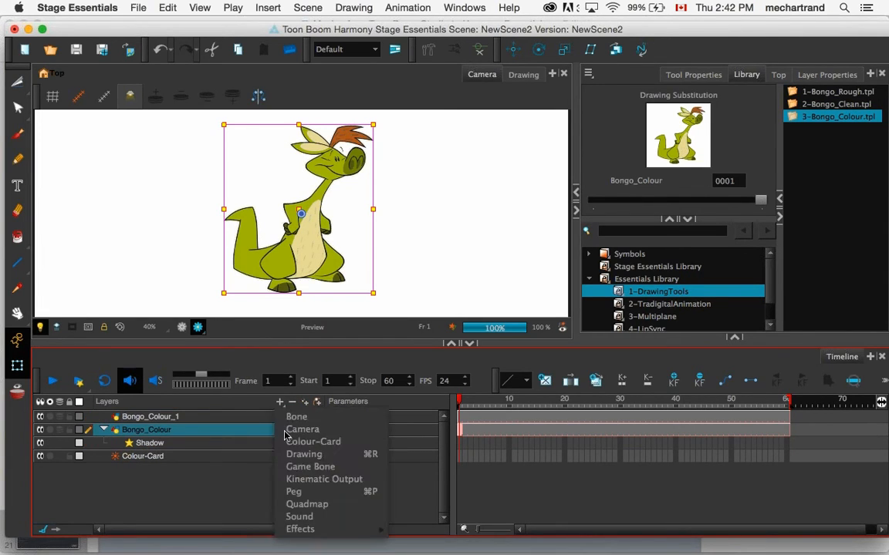
click(297, 506)
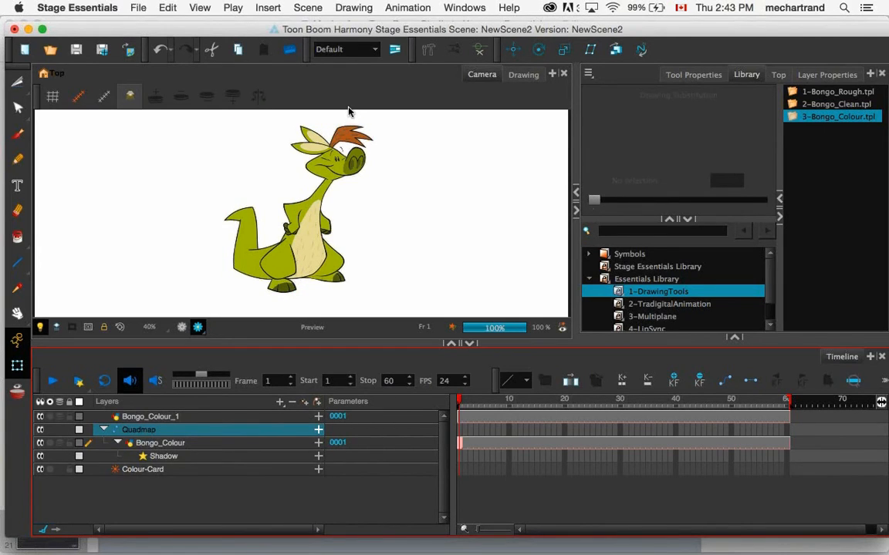
- Show the Quadmap's controls in OpenGL View and skew its edges so the shadow lies on the ground behind the character, slanting right
key(2)
key(2)
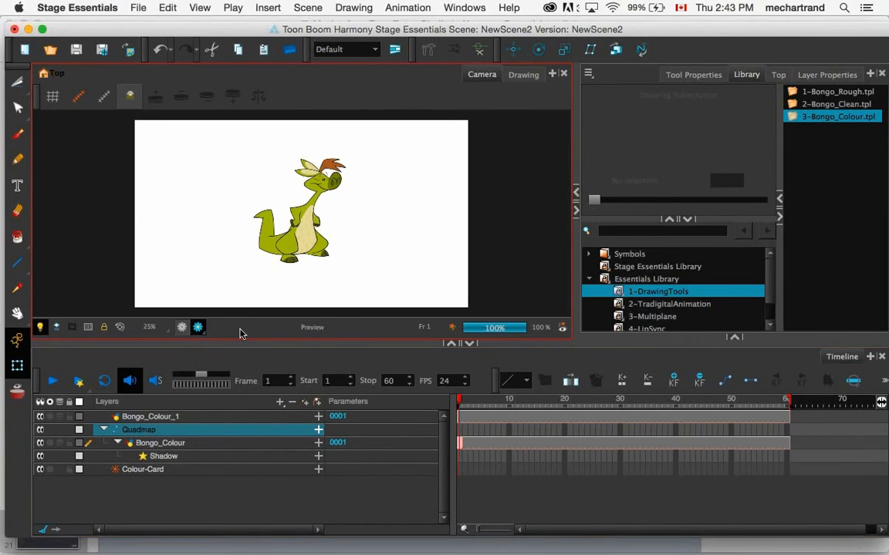
click(182, 327)
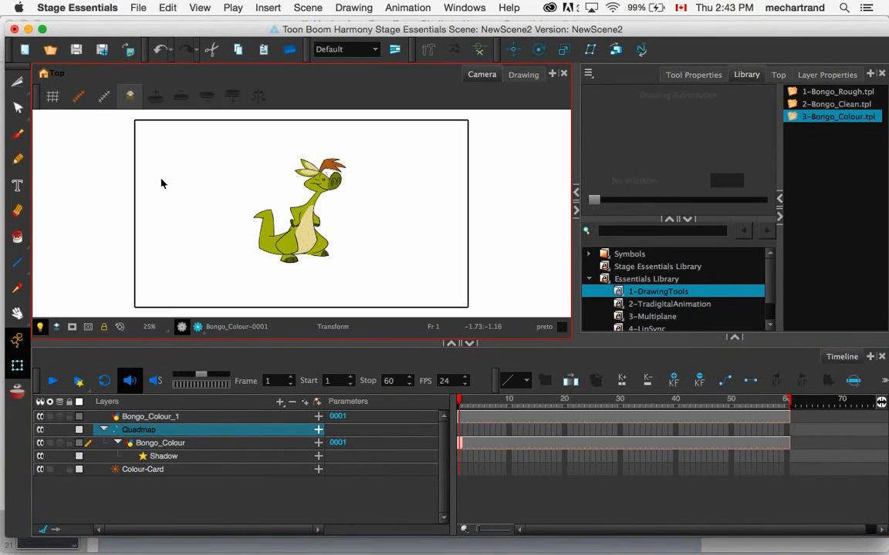
click(78, 98)
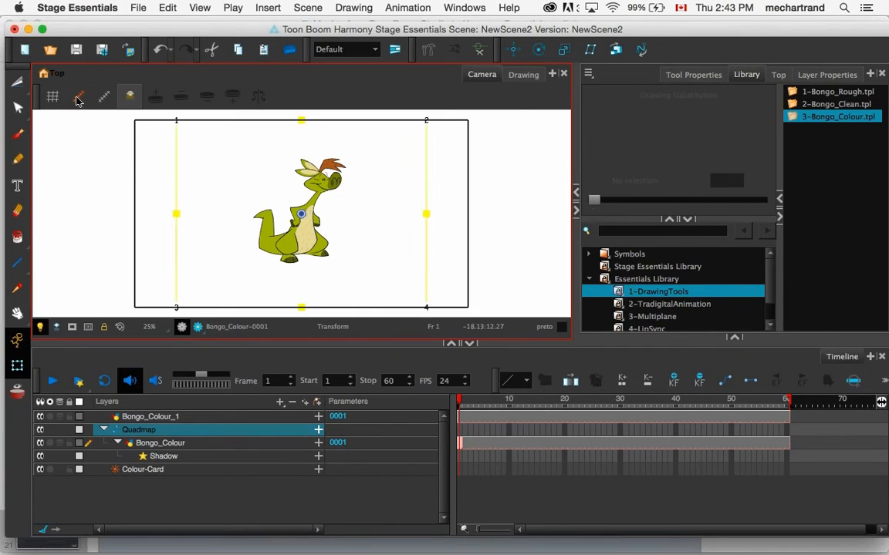
drag(301, 121, 374, 229)
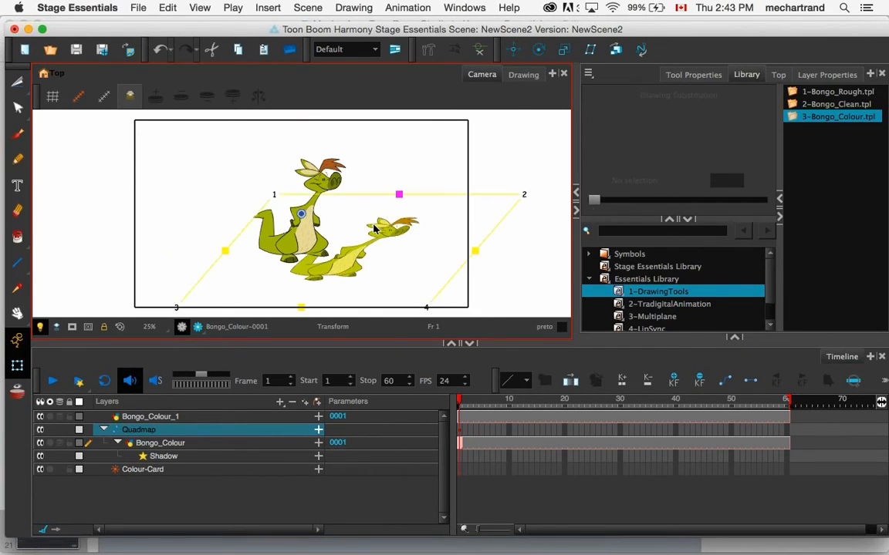
drag(301, 308, 268, 280)
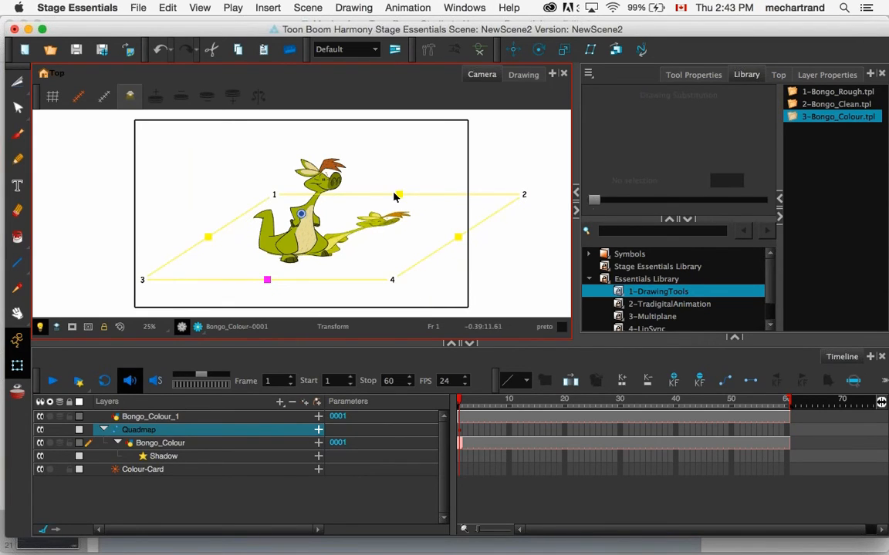
drag(398, 194, 391, 292)
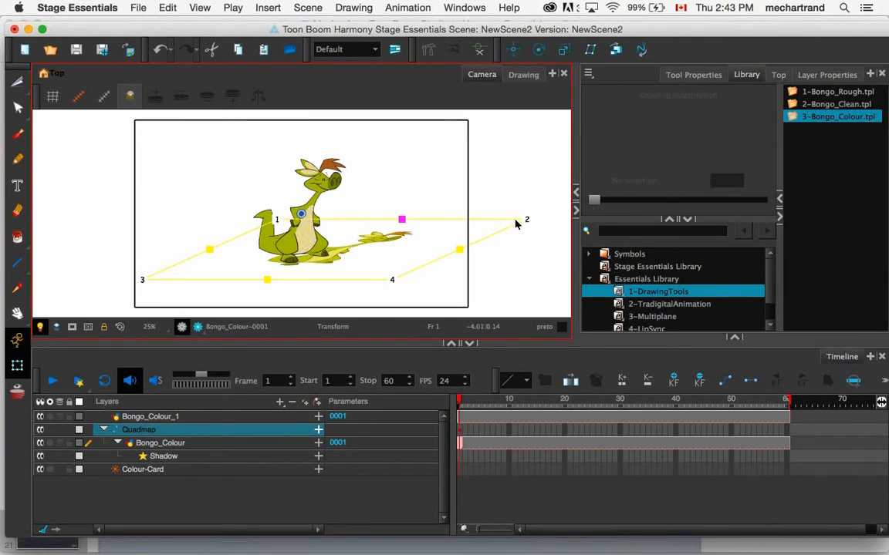
drag(515, 222, 399, 201)
- Preview the cast shadow in Render View and hide the Quadmap controls, leaving no layer selected
click(219, 400)
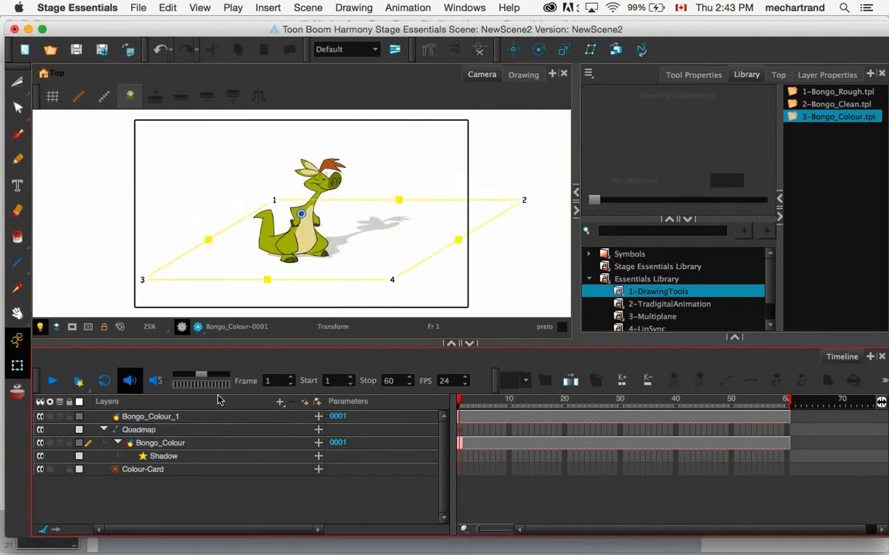
click(197, 327)
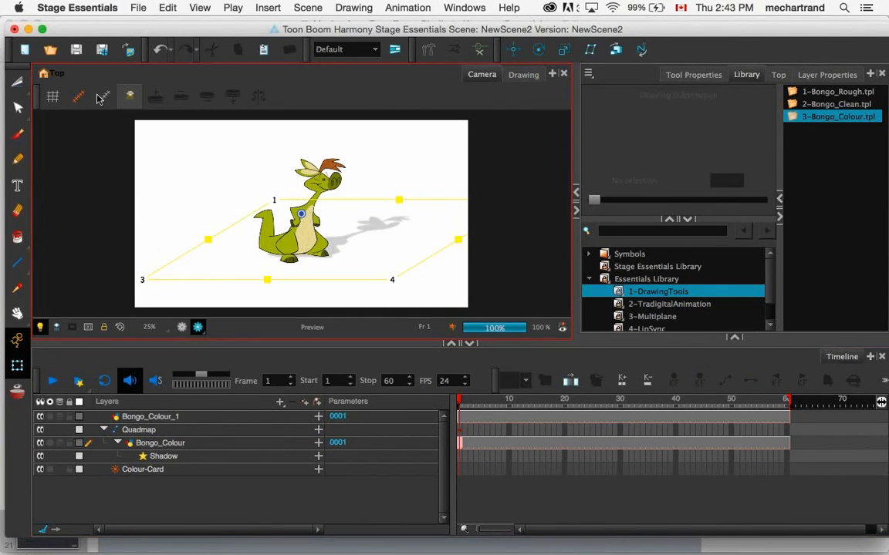
click(100, 97)
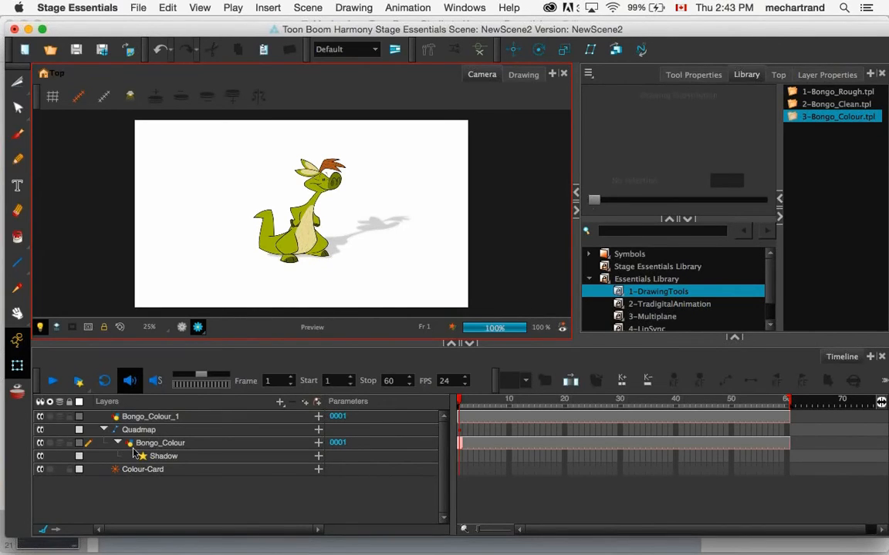
click(185, 490)
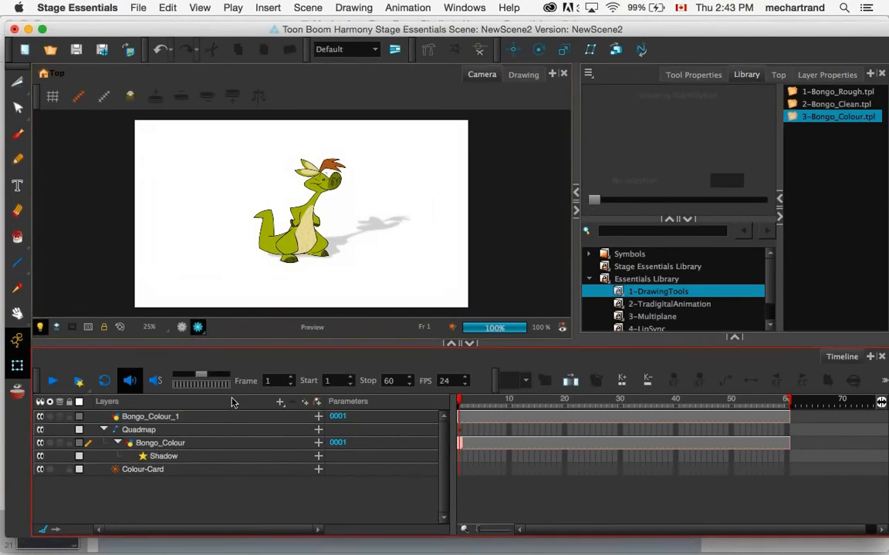
- Add a drawing layer named Drawing above Bongo_Colour_1
click(183, 421)
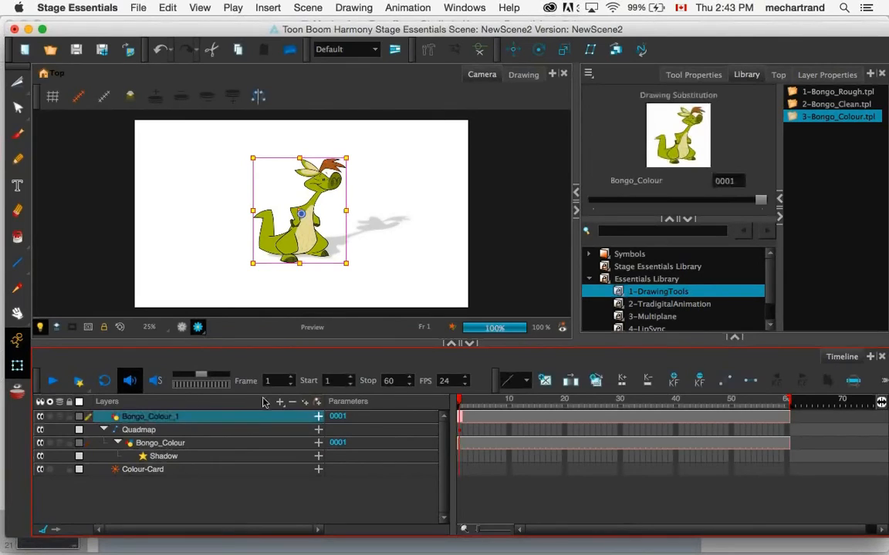
key(super+r)
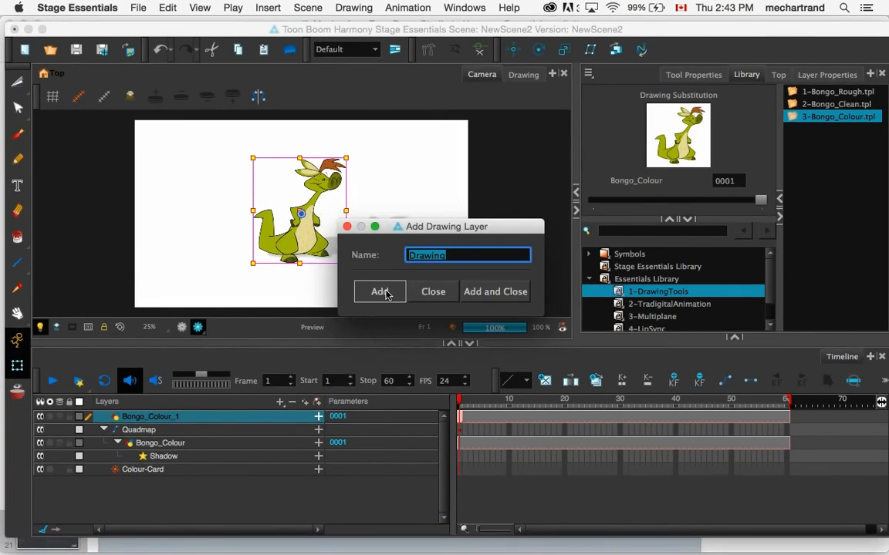
click(382, 293)
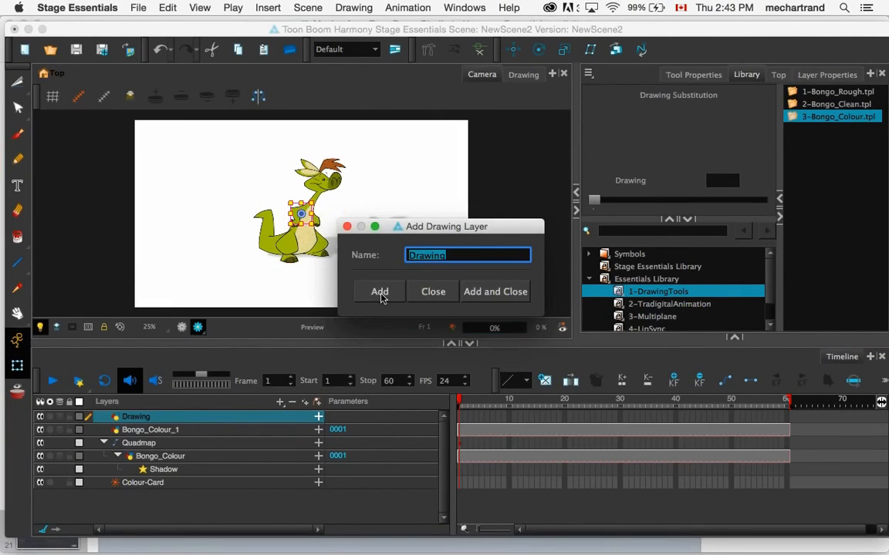
key(Escape)
- Paint a solid black splat shape on the Drawing layer in the Drawing view with the grid shown, then view Bongo_Colour_1 in the Camera view
click(162, 416)
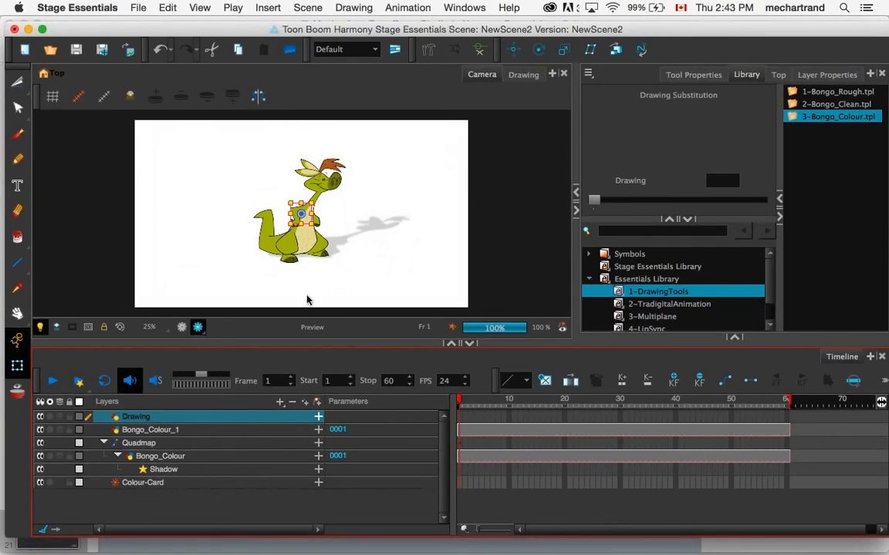
key(shift+d)
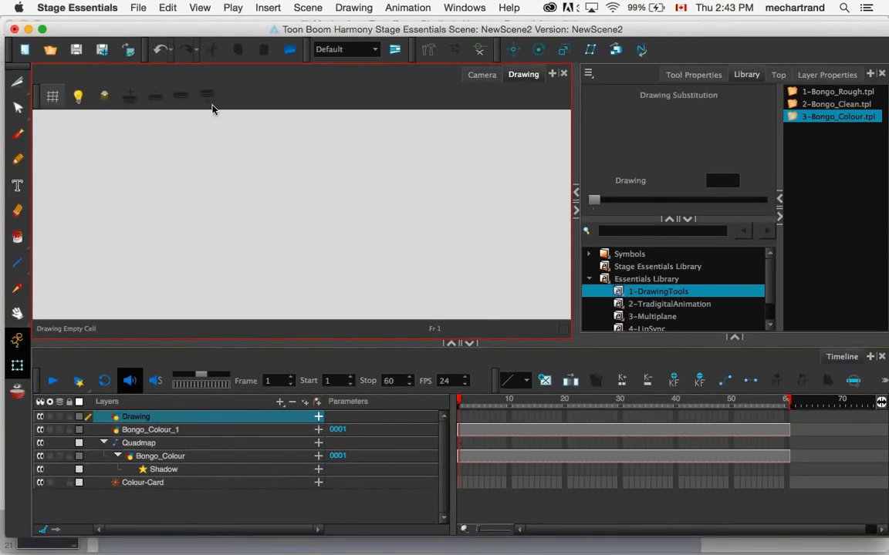
key(ctrl+g)
key(alt+b)
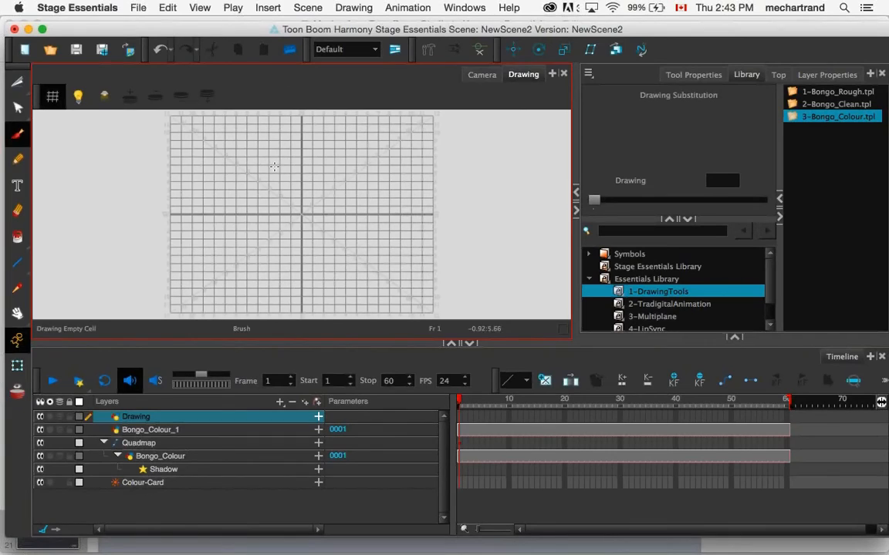
mouse_move(283, 159)
mouse_down()
mouse_move(298, 199)
mouse_move(210, 176)
mouse_move(262, 154)
mouse_move(284, 172)
mouse_up()
key(alt+i)
click(276, 223)
key(alt+b)
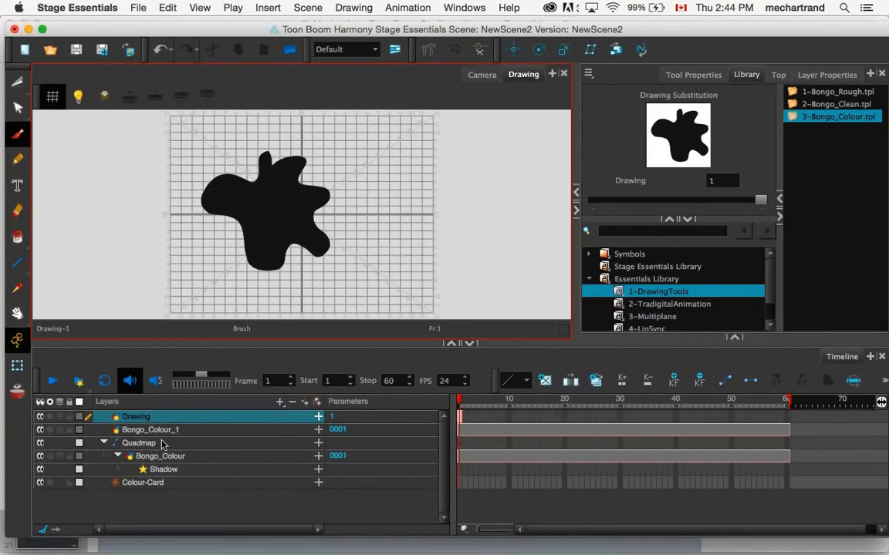
click(150, 429)
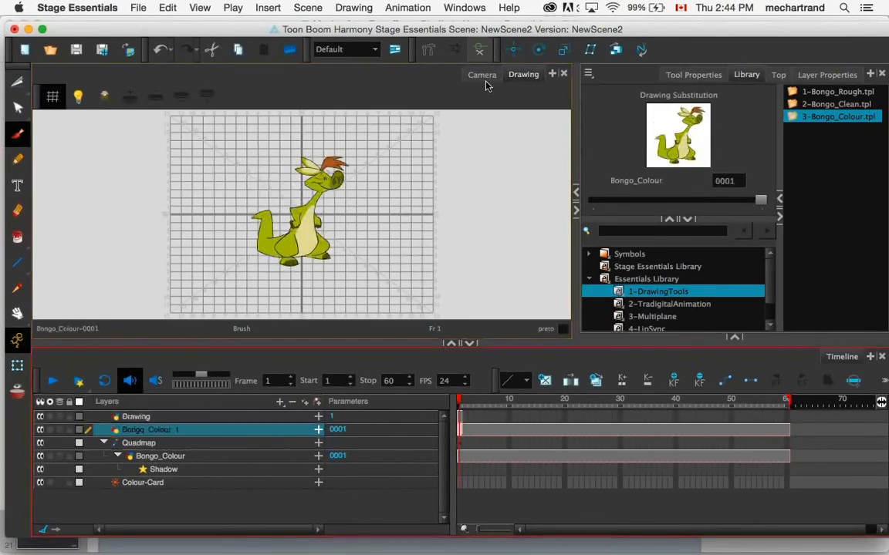
click(483, 77)
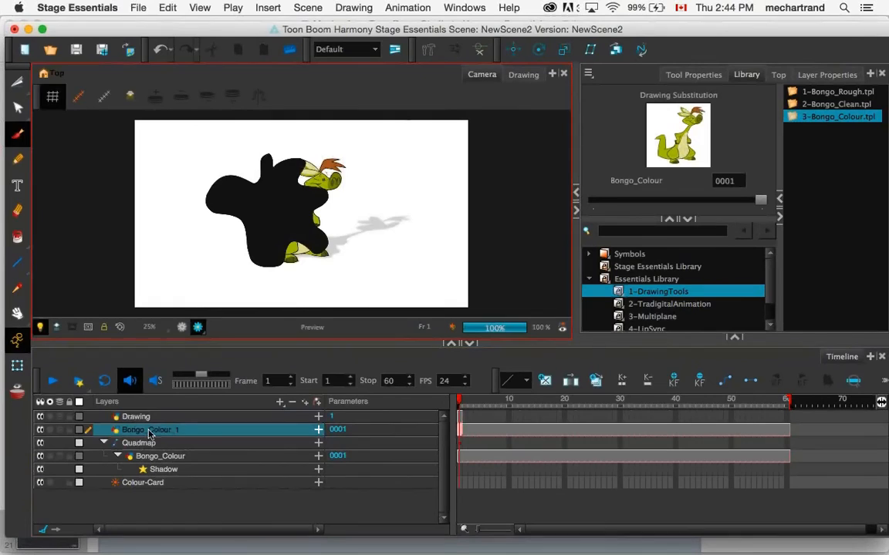
click(282, 403)
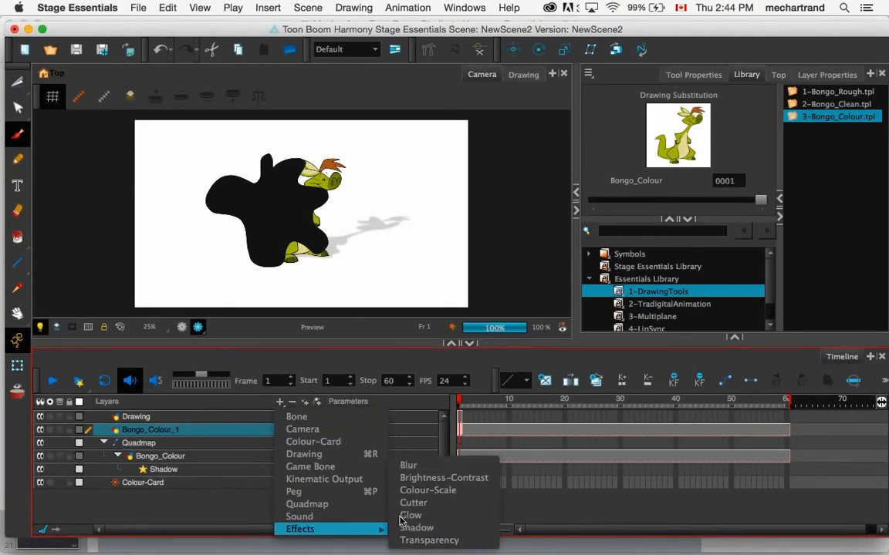
click(409, 515)
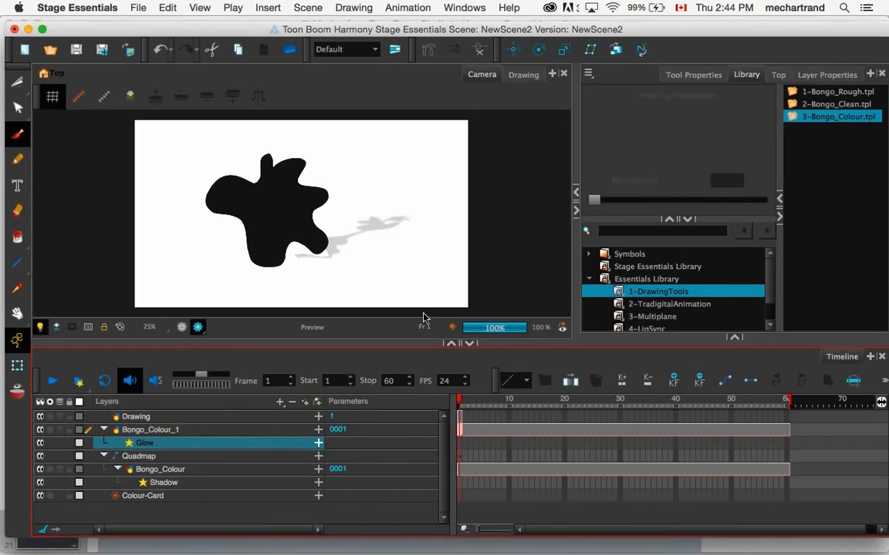
key(super+z)
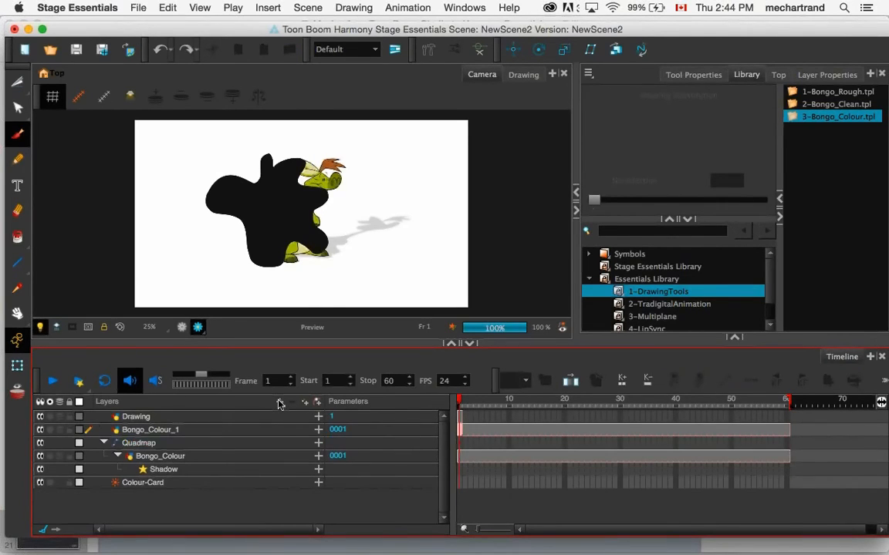
- Add a Cutter effect to the scene and attach it under the Bongo_Colour_1 layer
click(280, 402)
mouse_move(328, 530)
click(414, 503)
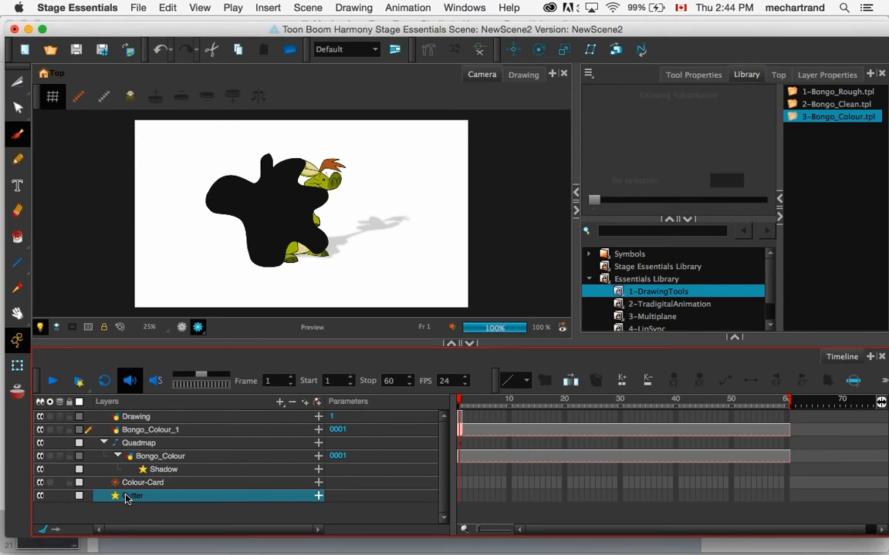
drag(134, 497, 133, 418)
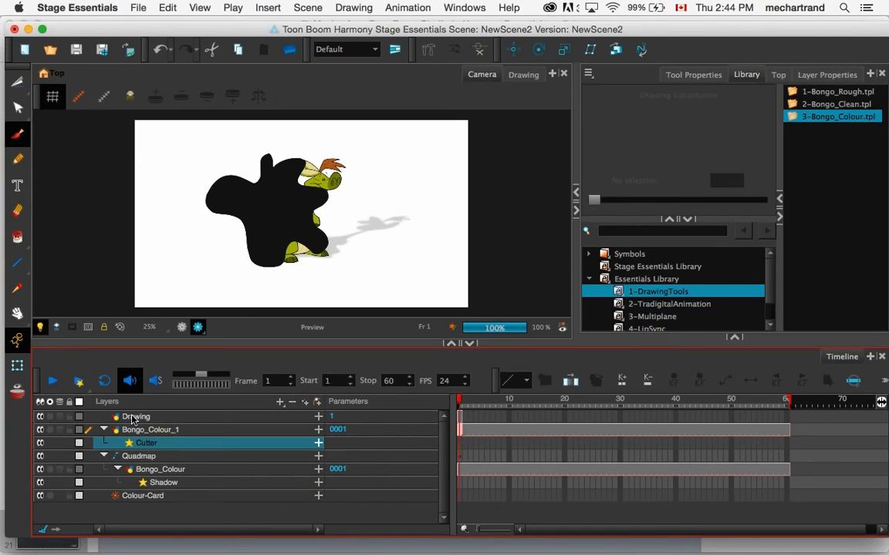
- Expand the Cutter effect's parameters and try to assign the Drawing layer as its Matte
click(133, 417)
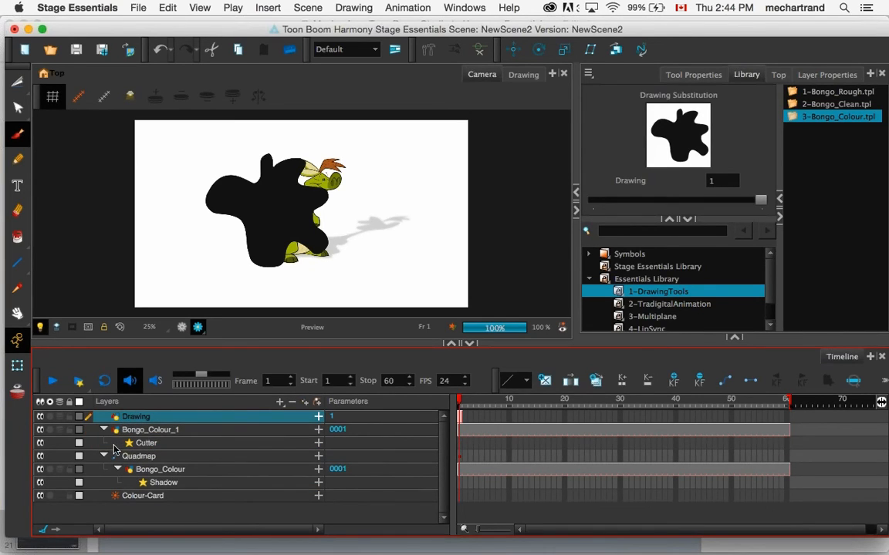
click(319, 447)
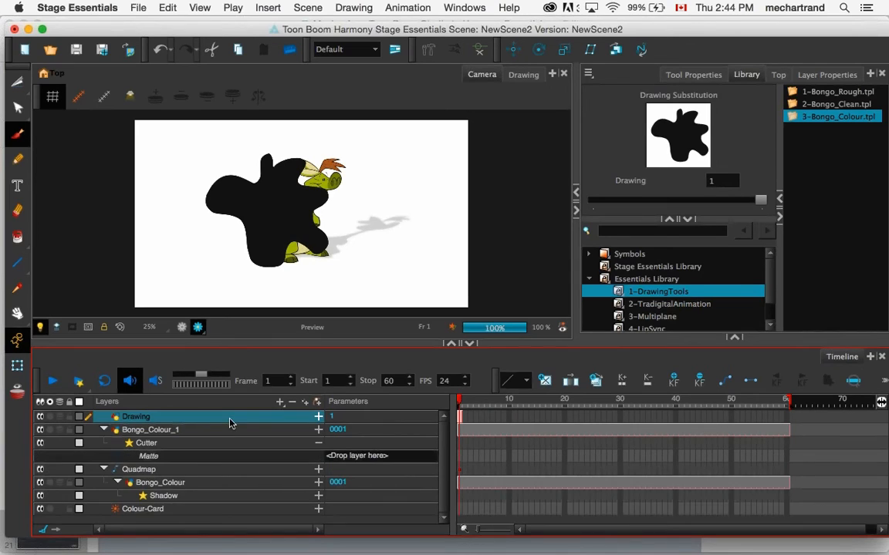
drag(133, 421, 339, 458)
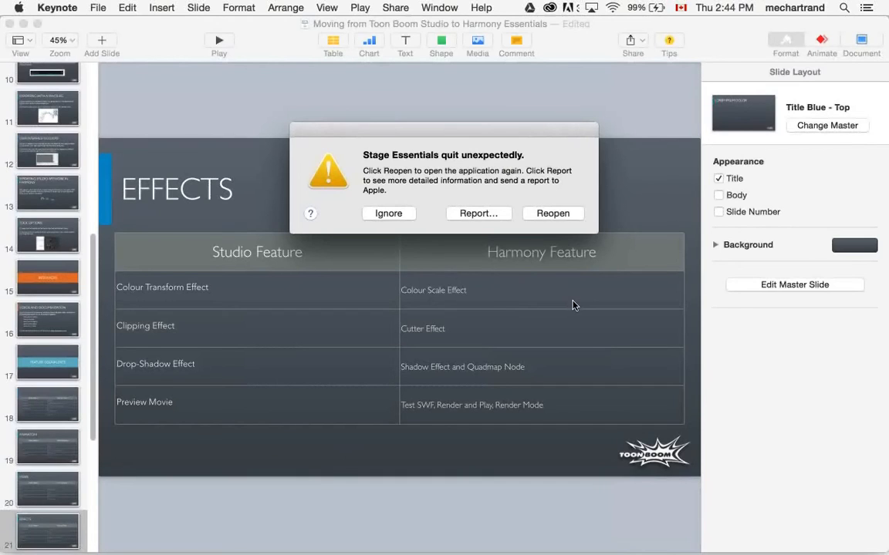
- Dismiss the crash report, relaunch Stage Essentials and move its window up against the menu bar
click(408, 216)
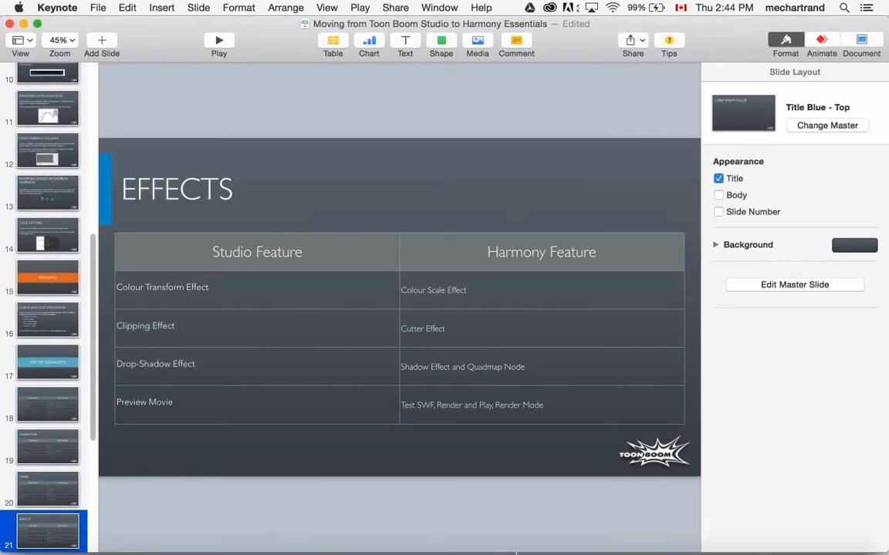
mouse_move(505, 553)
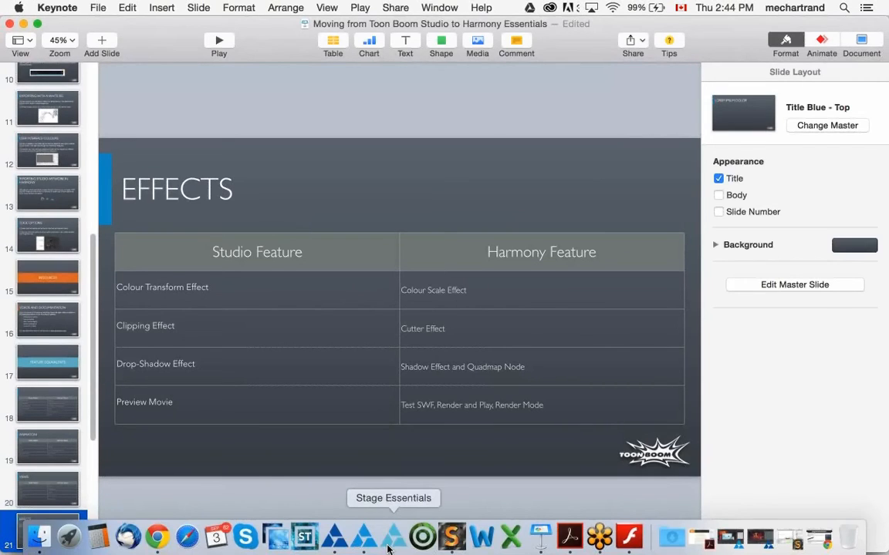
click(390, 544)
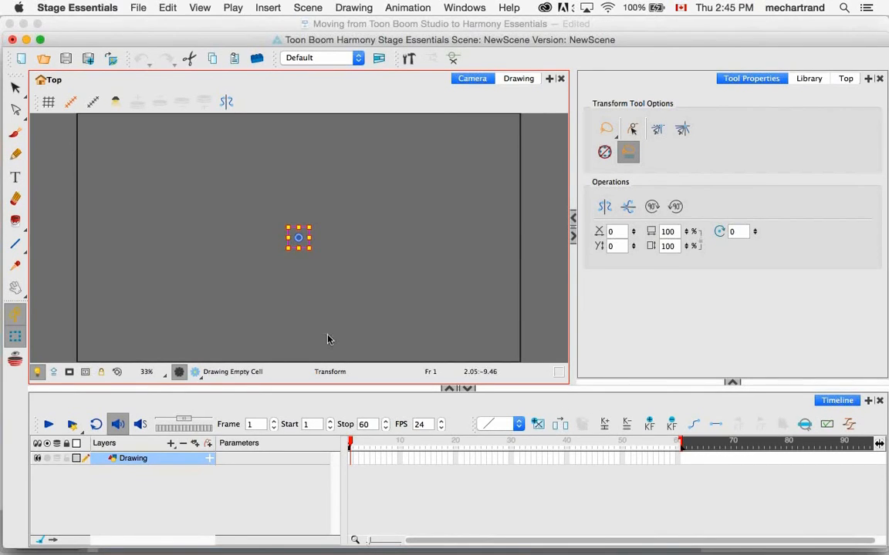
drag(244, 40, 249, 25)
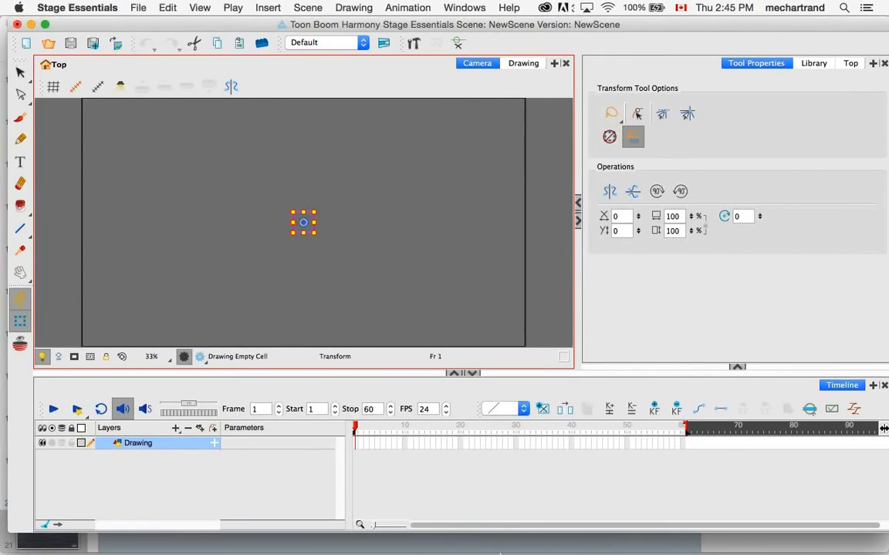
- Switch to the Stage Advanced scene Sc_BOOM_PaperlessAnim_Compositing and examine the Camera_Peg_Path values in a widened Xsheet view
mouse_move(500, 552)
click(708, 530)
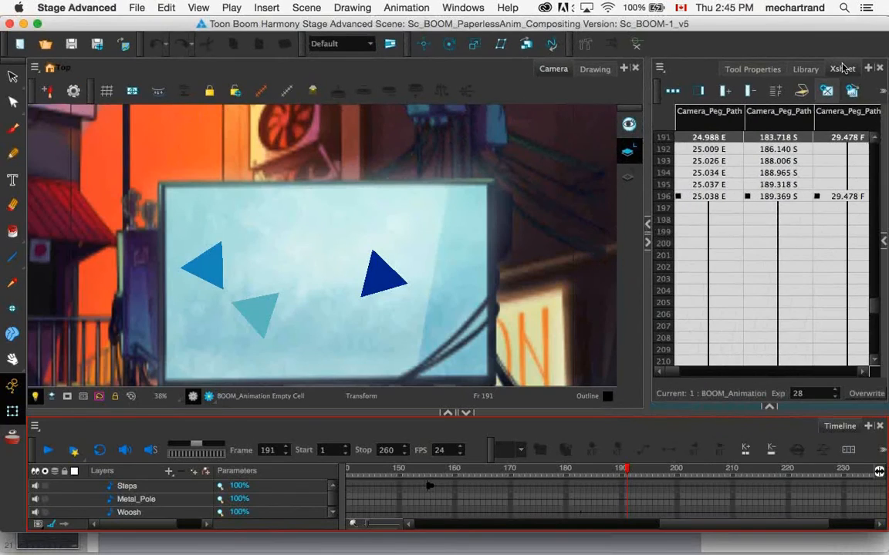
drag(874, 308, 883, 239)
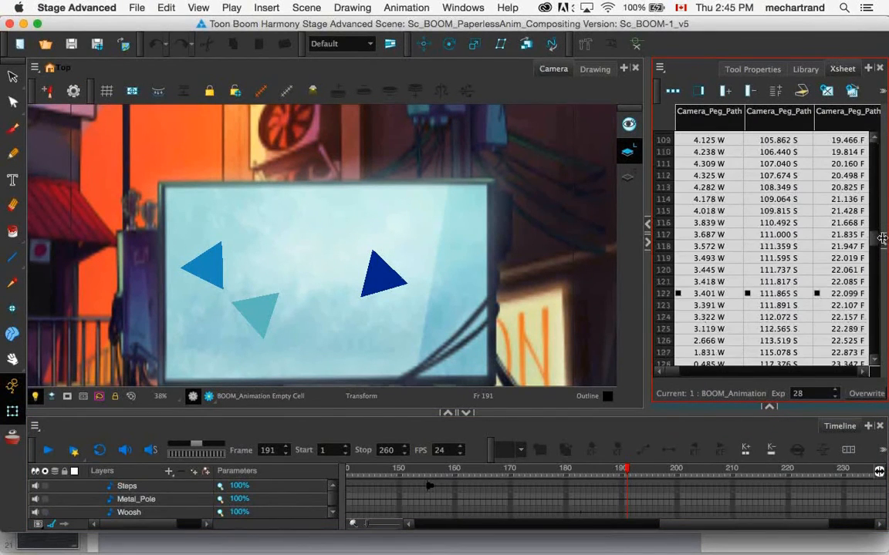
drag(644, 179, 511, 179)
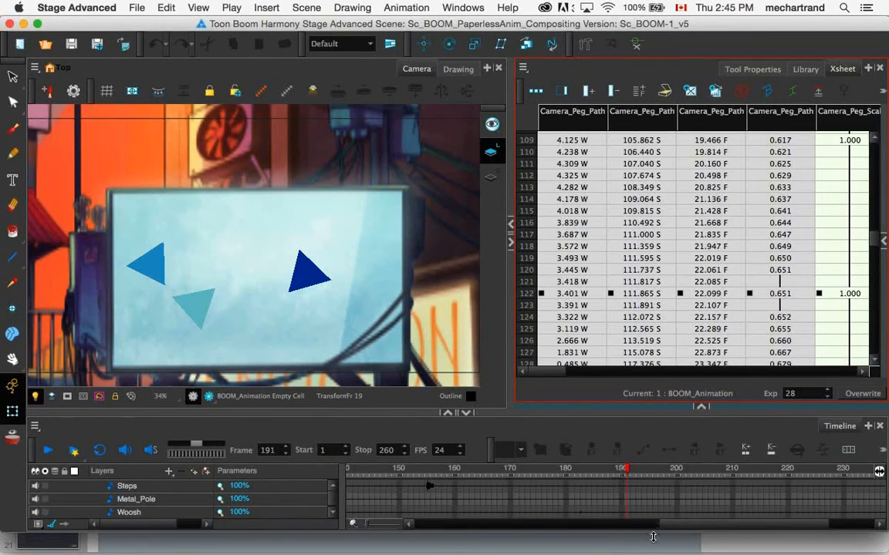
drag(652, 537, 657, 550)
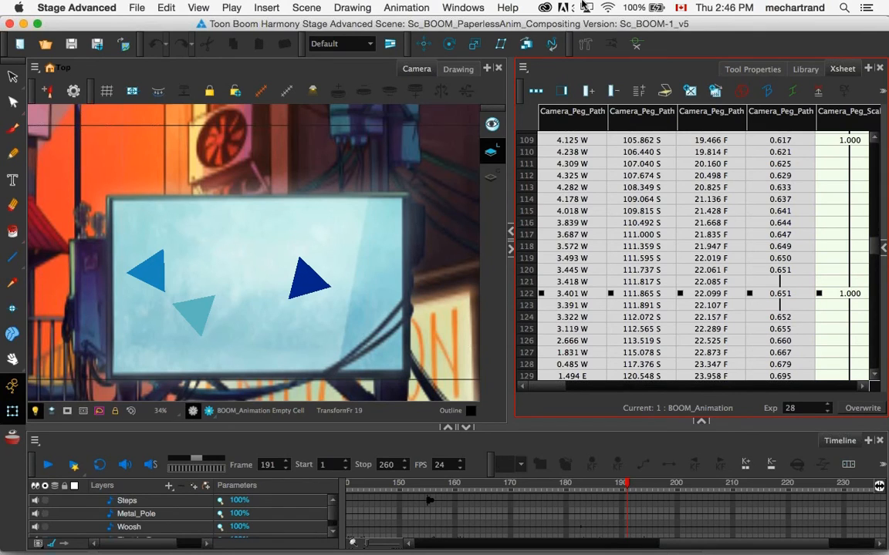
- Switch to the Harmony window with TOON_ExtremeCutoutAnimation and create a new HDTV_1080p24 scene named NewScene22
mouse_move(693, 552)
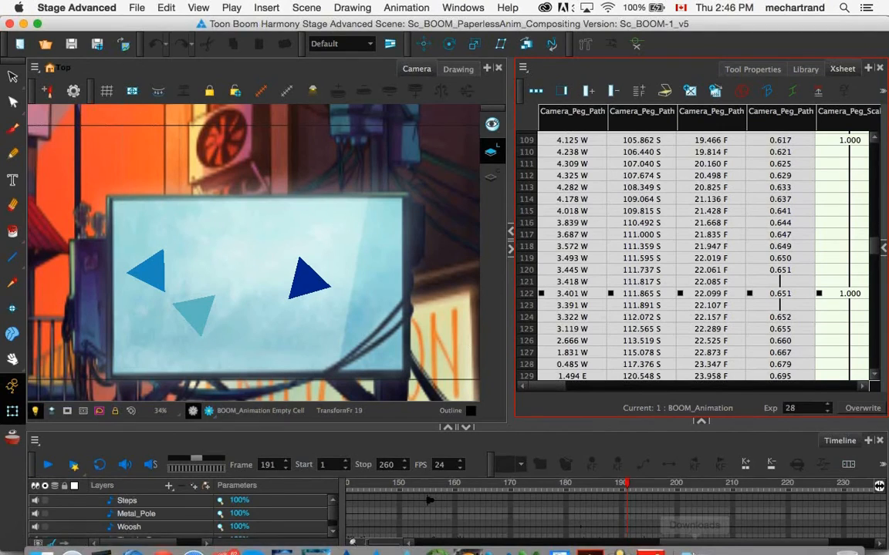
click(750, 538)
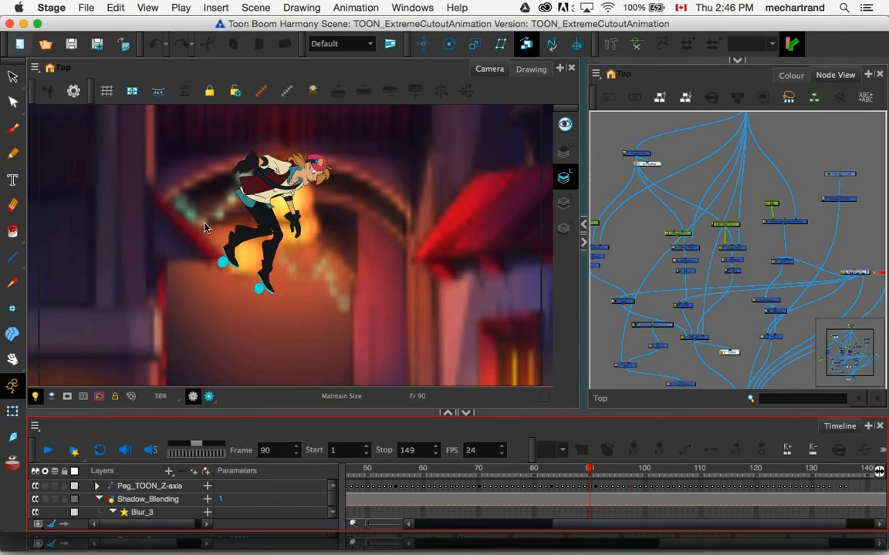
key(super+n)
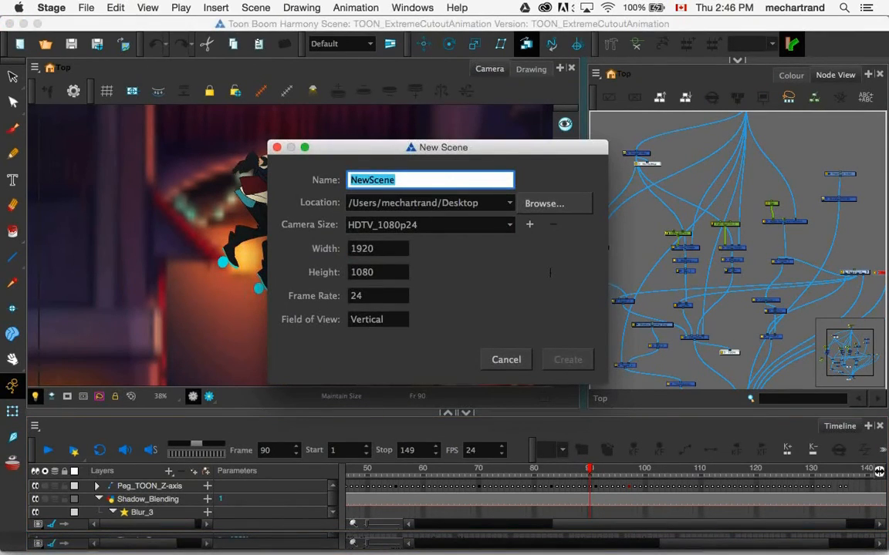
key(Right)
text(22)
click(575, 354)
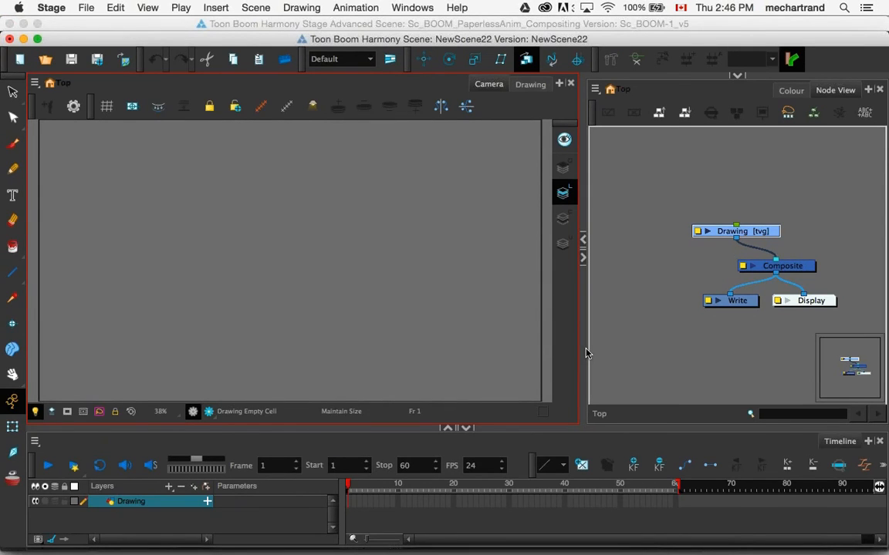
- Add a Node Library view beside the Timeline and enlarge its pane to show more nodes
right_click(752, 393)
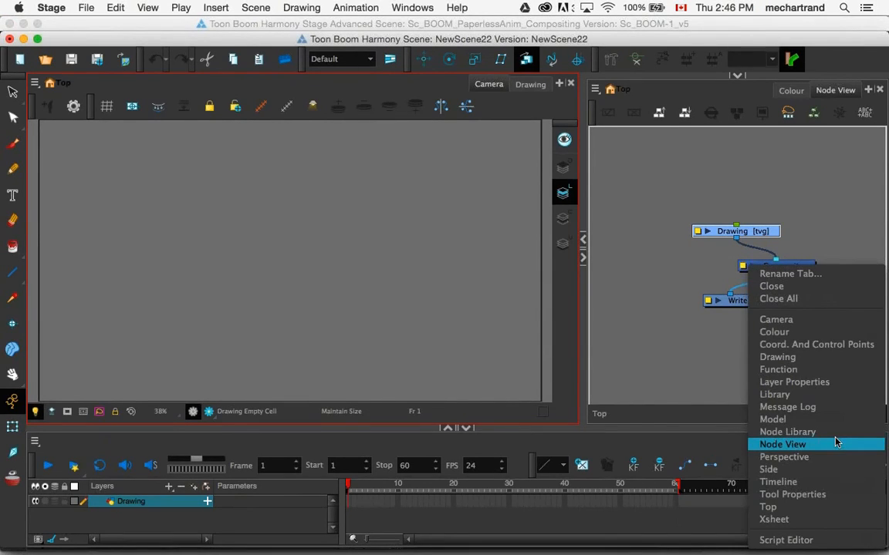
click(825, 433)
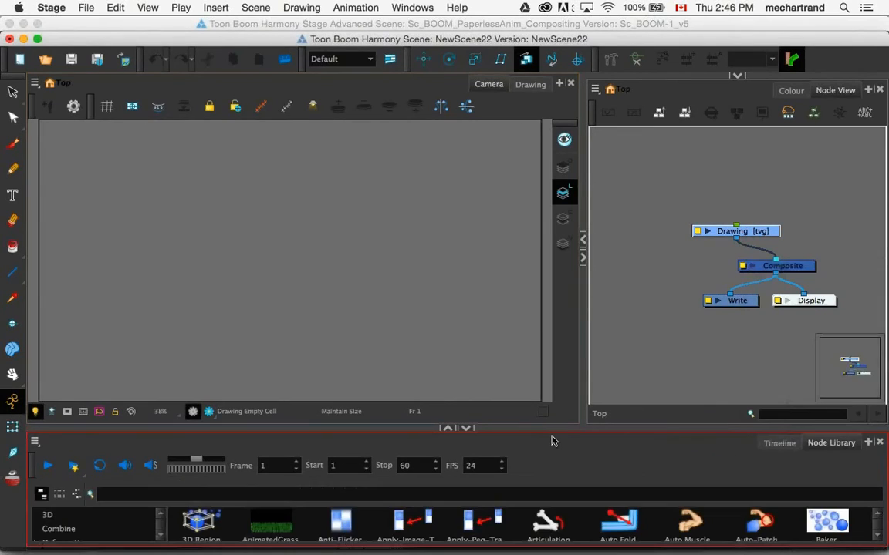
drag(549, 431, 549, 327)
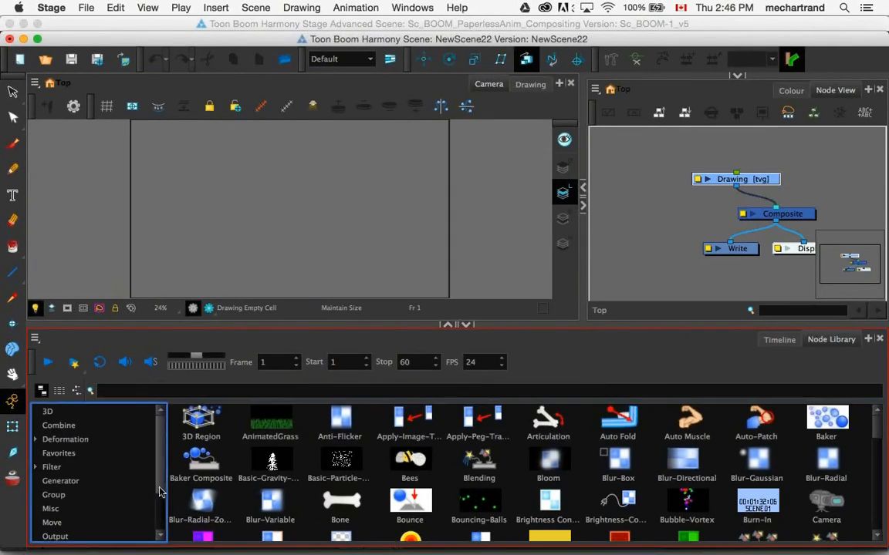
- Expand the Particle category in the Node Library and show its Examples
scroll(70, 486, down, 2)
click(61, 495)
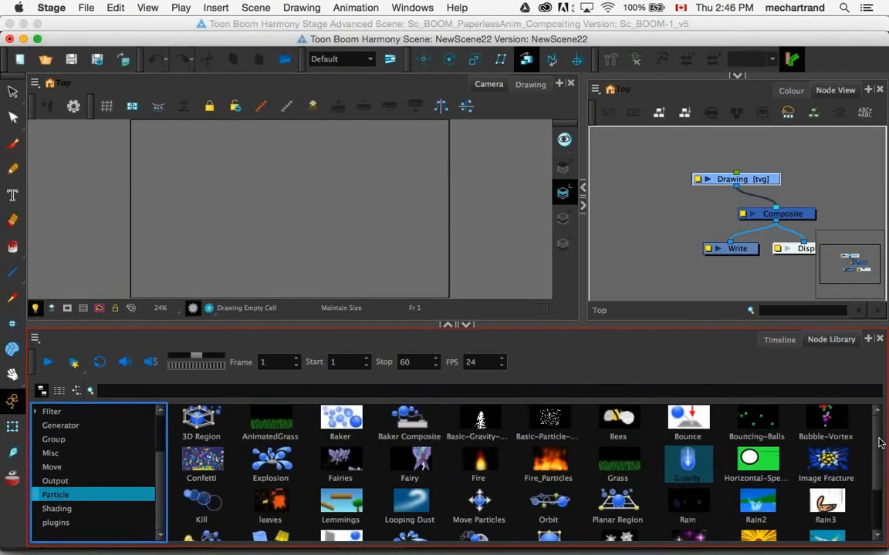
click(43, 498)
click(36, 495)
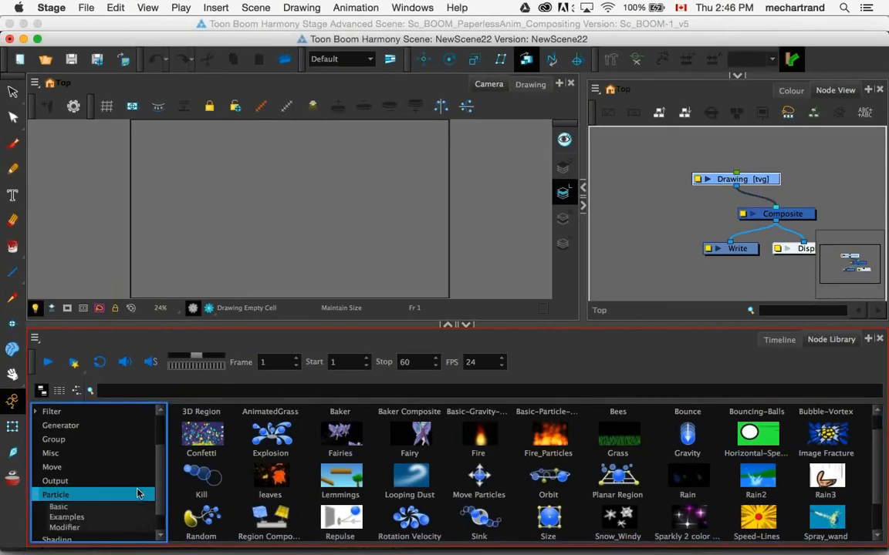
scroll(146, 490, down, 2)
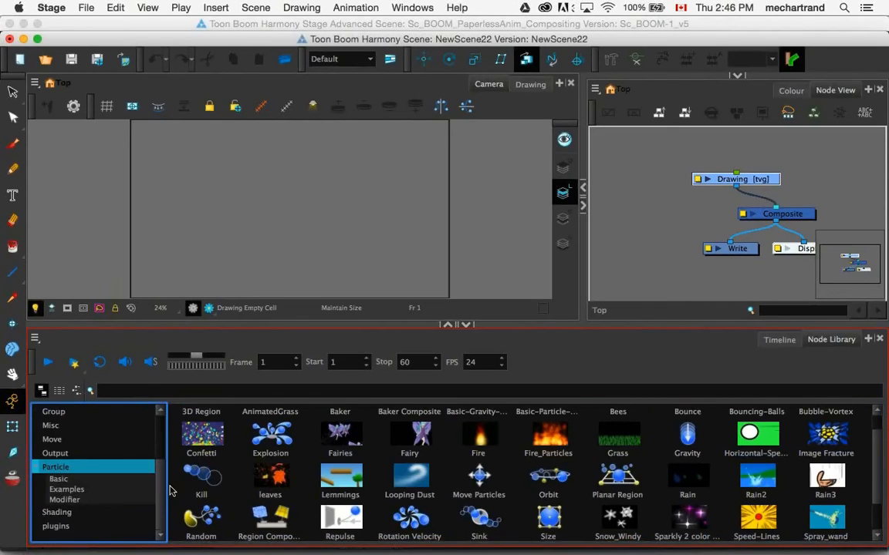
click(66, 489)
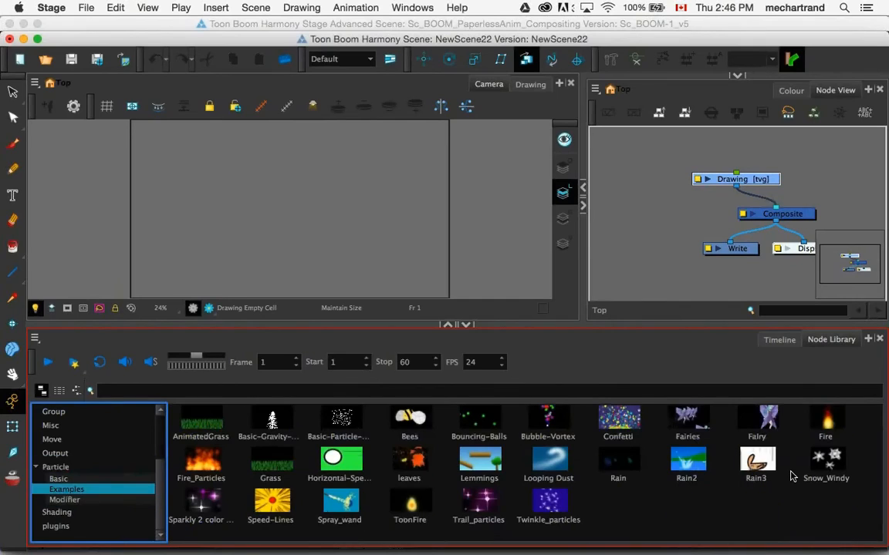
- Add the Trail_particles example to the Node View and connect its composite to the scene's main Composite node
click(549, 503)
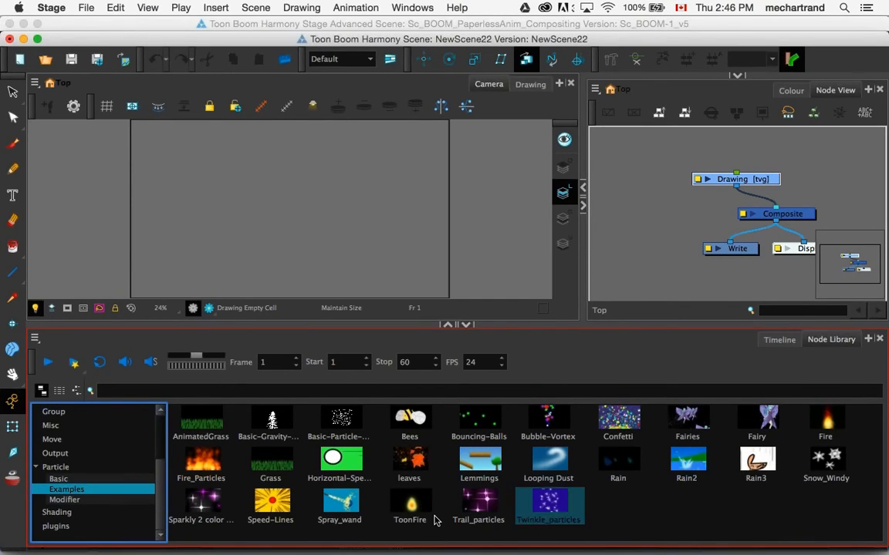
click(473, 506)
drag(473, 507, 870, 204)
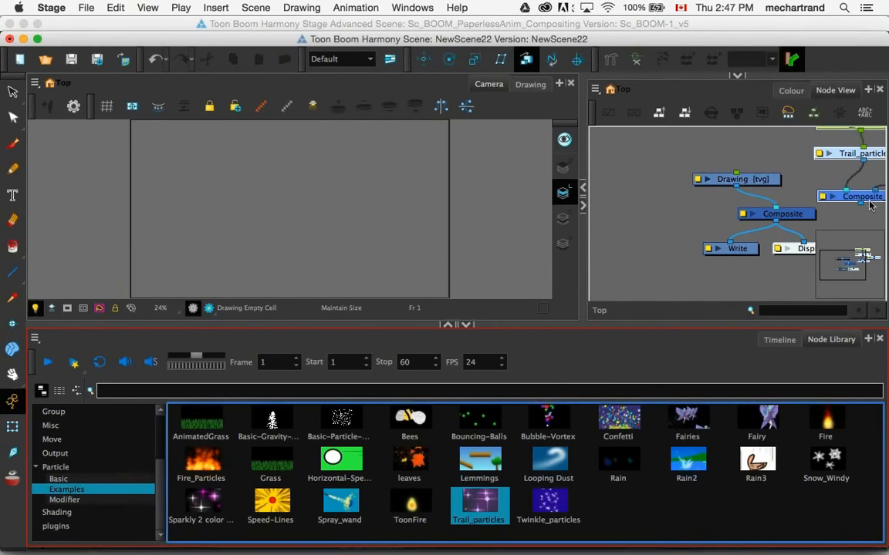
click(646, 204)
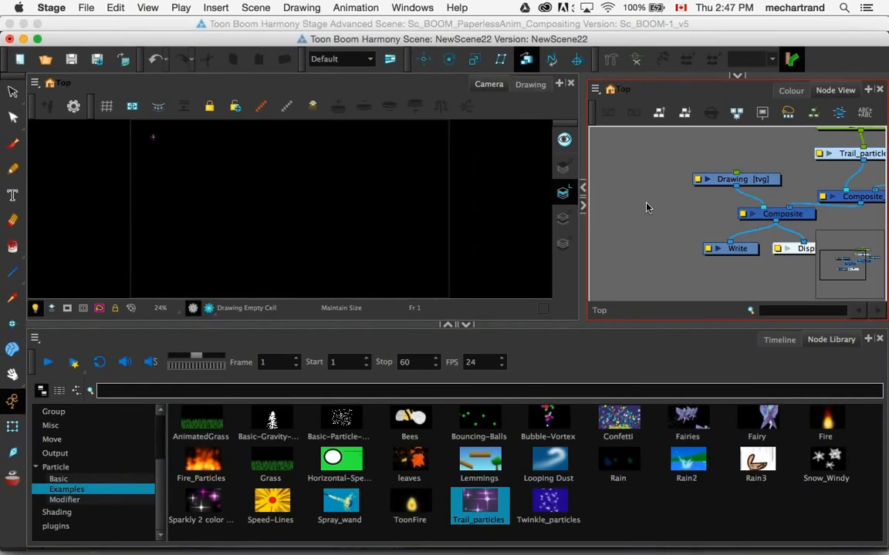
- Scrub the Timeline to frame 55 to preview the particle trail, and enlarge the Camera view
click(779, 340)
click(354, 383)
drag(354, 384, 577, 367)
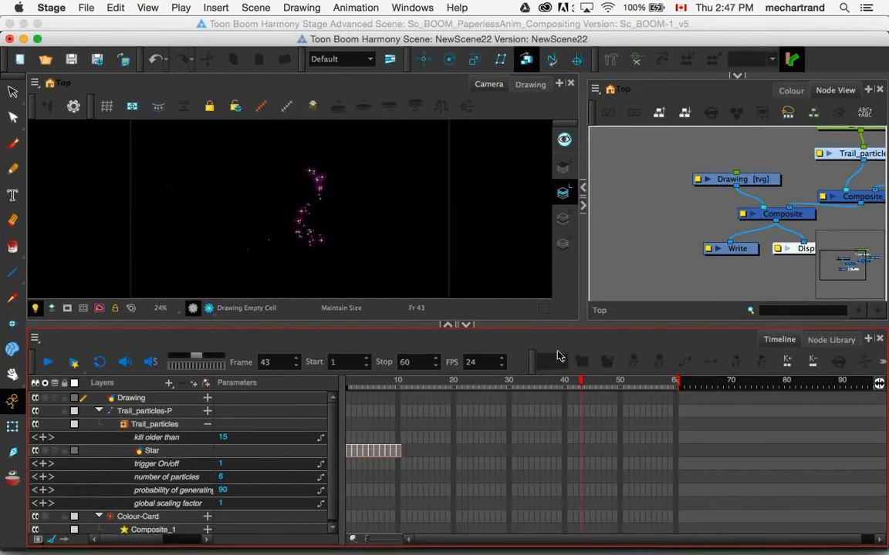
drag(581, 385, 631, 377)
drag(629, 325, 628, 421)
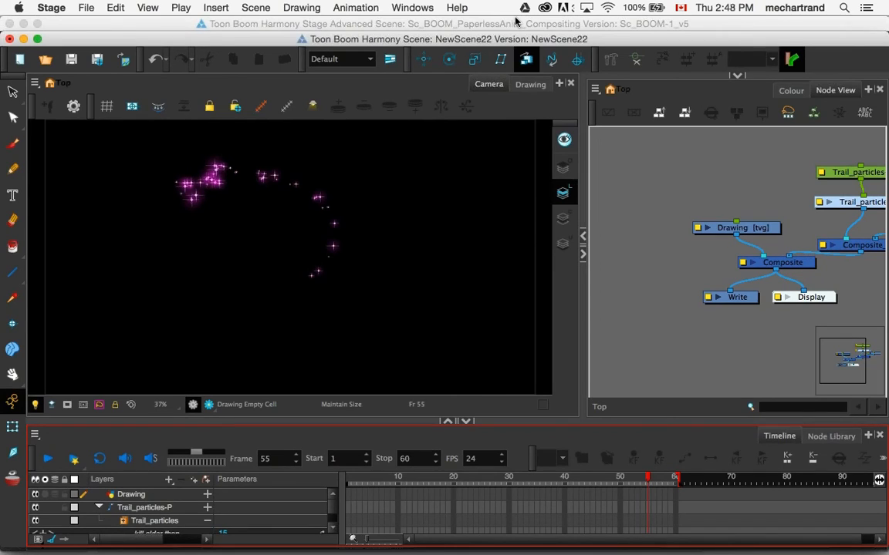
- Minimize the Harmony, Stage Essentials and Keynote windows to reveal the desktop
click(23, 39)
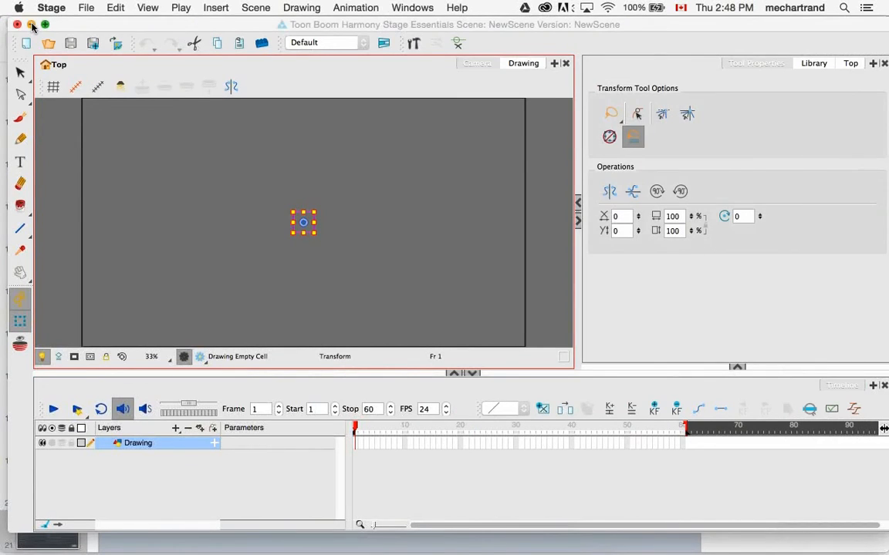
click(31, 25)
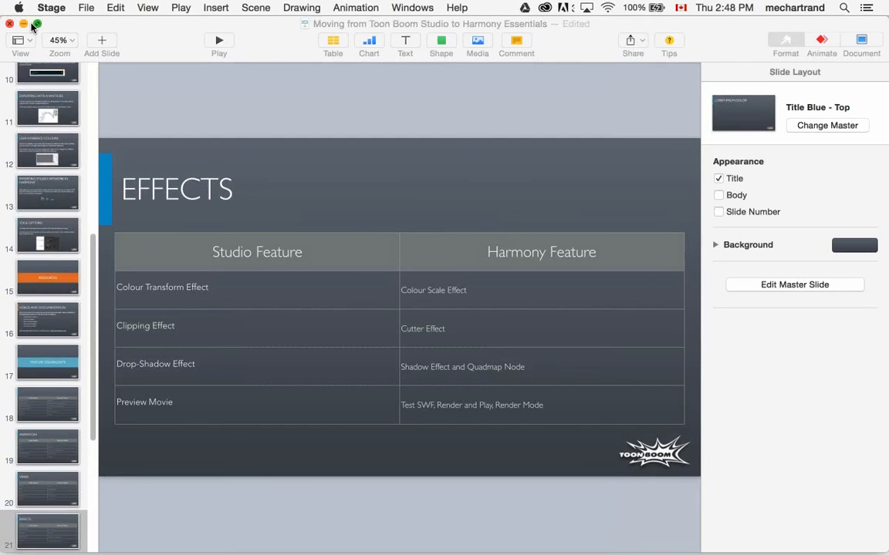
click(32, 24)
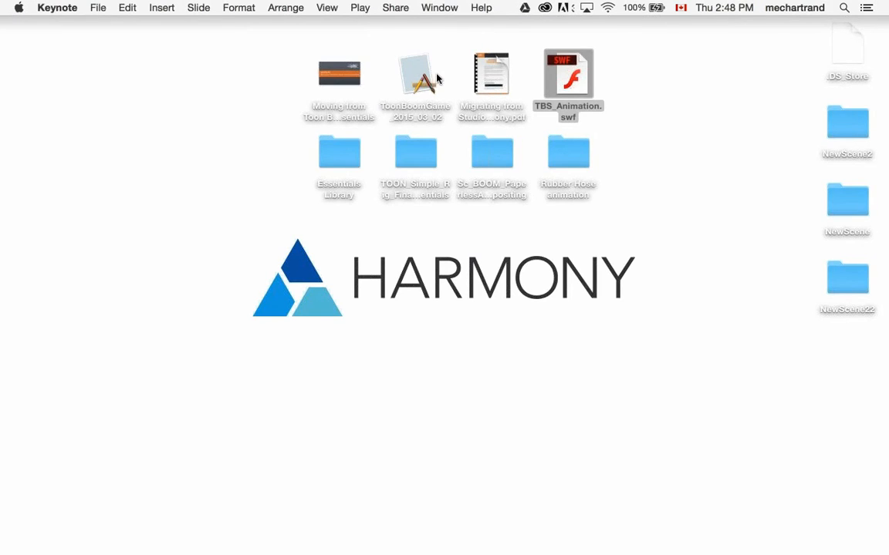
- Launch ToonBoomGame_2015_03_02 from the desktop in windowed mode at 1152 x 720 resolution and raise the sound volume
double_click(408, 74)
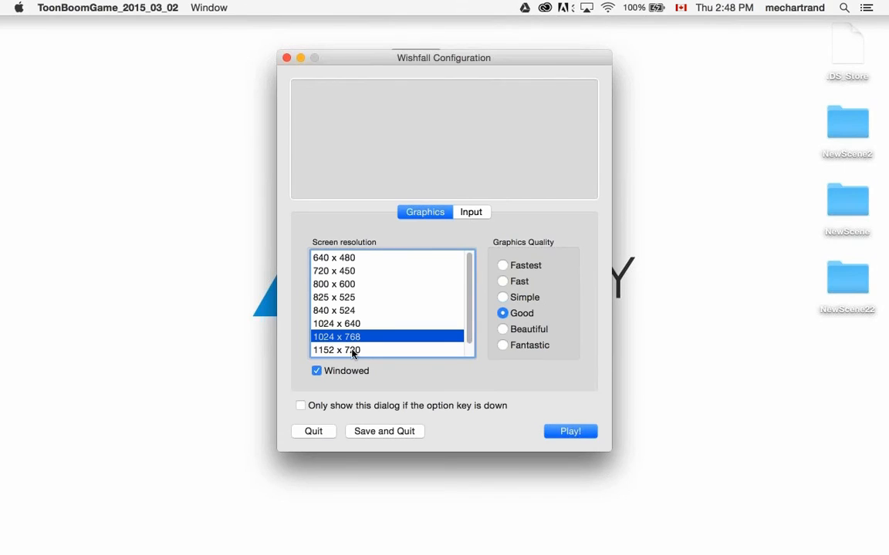
click(339, 351)
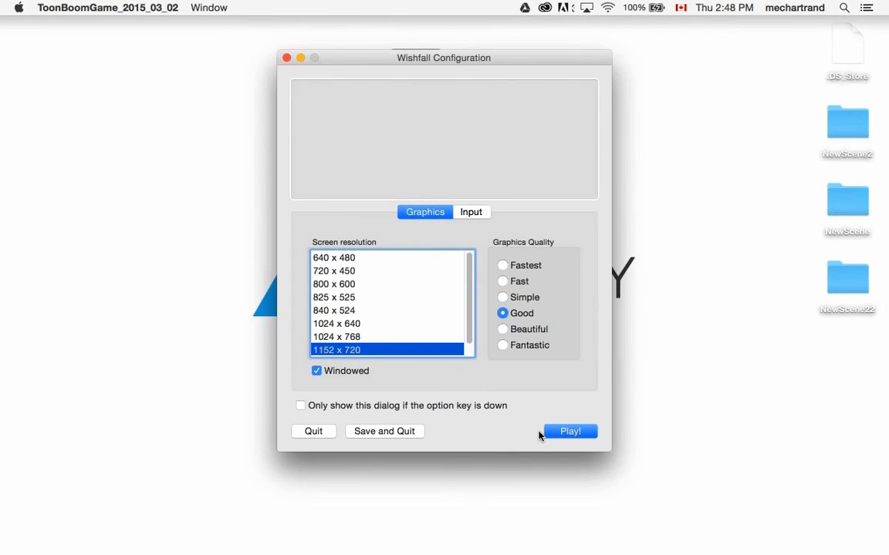
click(564, 432)
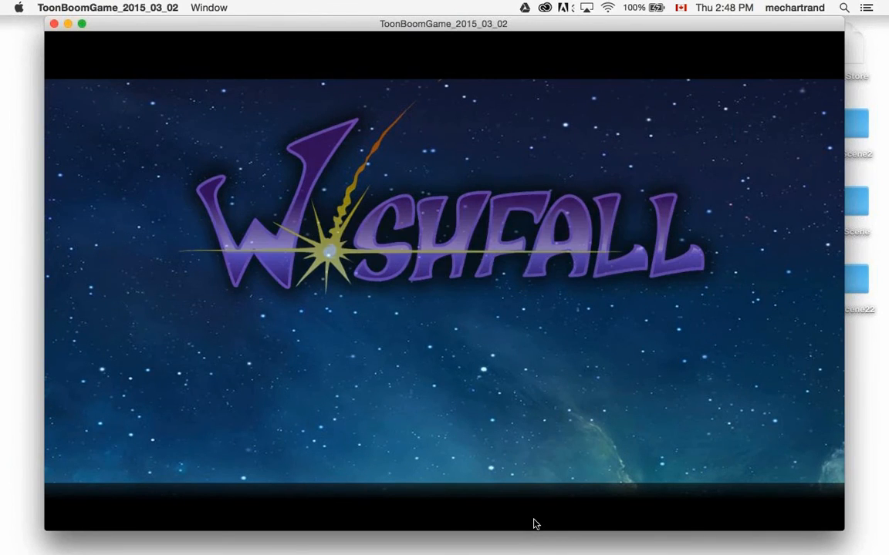
key(XF86AudioRaiseVolume)
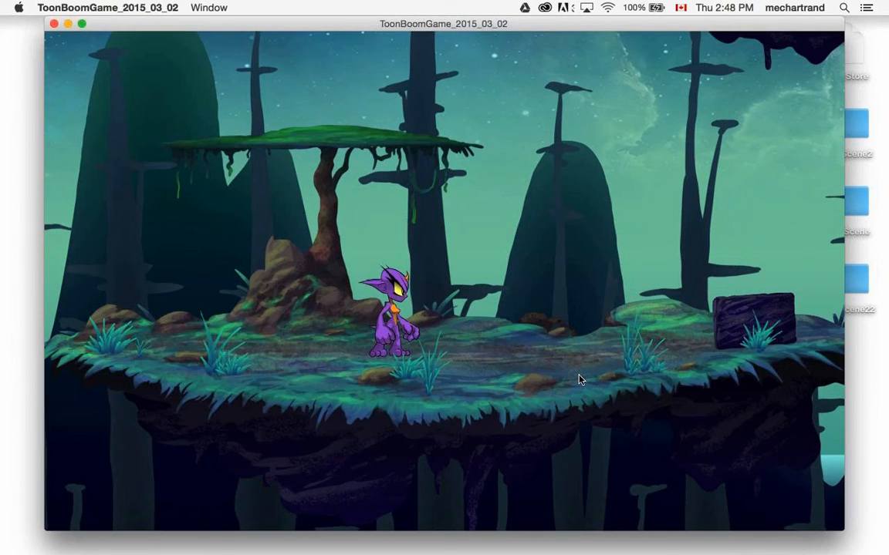
- Run the purple game character to the right and back to the left, and quit the game
key(Right)
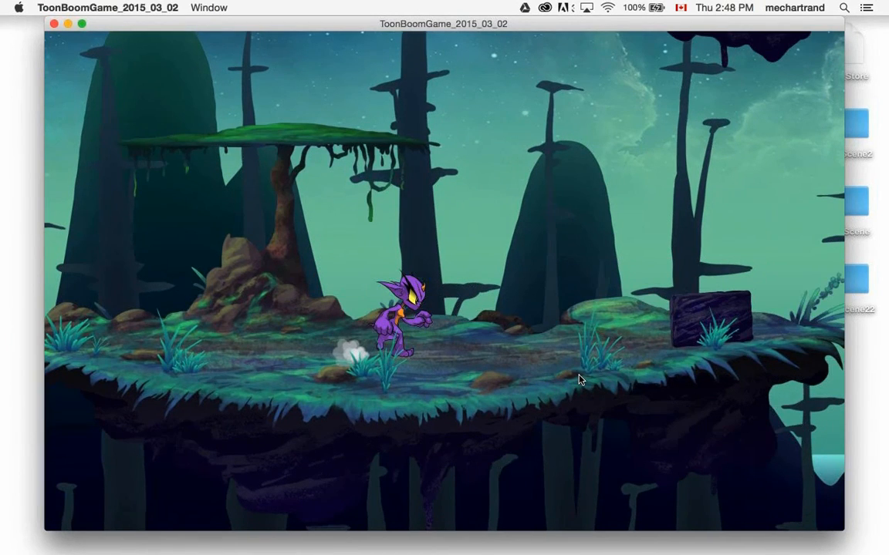
key(Left)
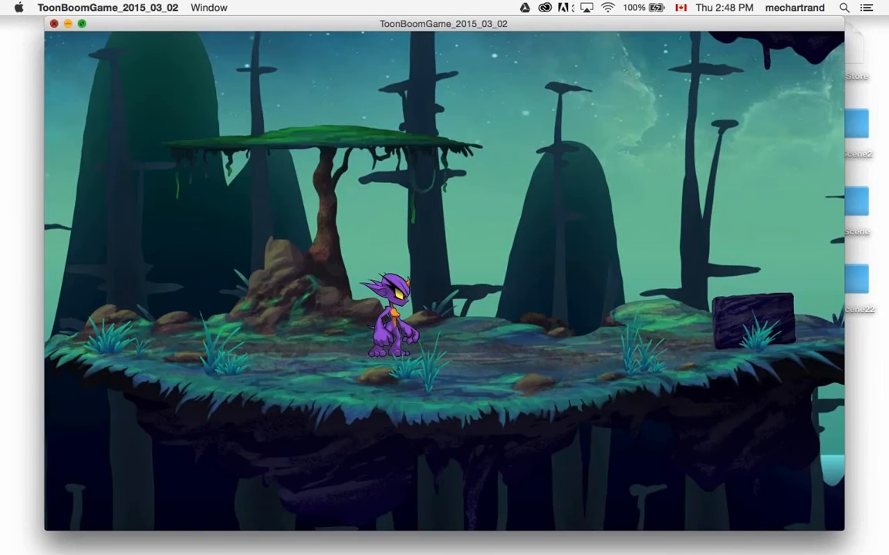
key(super+q)
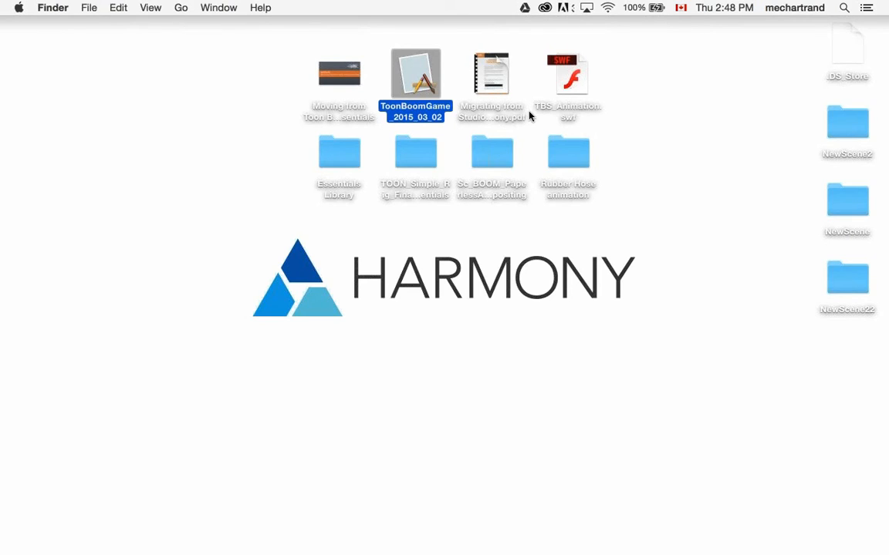
- Restore the Harmony Stage Essentials window and show the Essentials Library's second subfolder, containing the Nessa templates, in the Library view
mouse_move(730, 541)
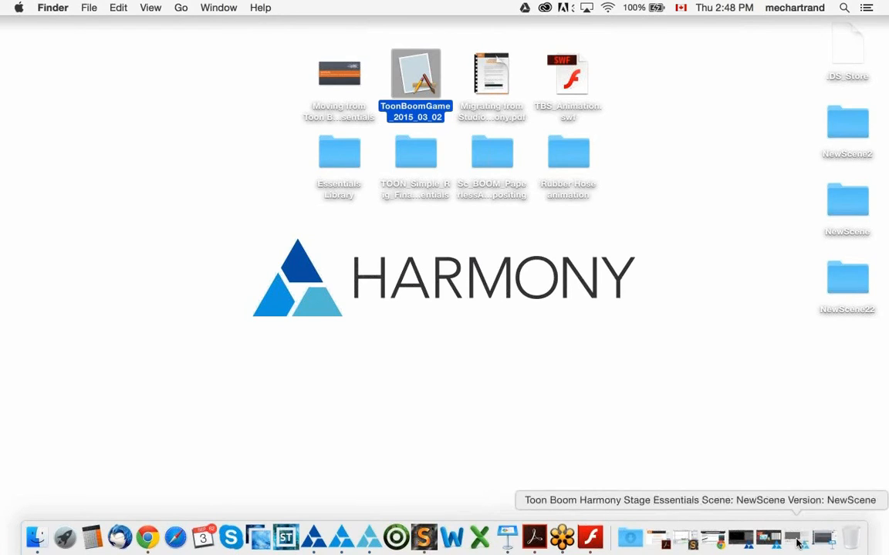
click(799, 543)
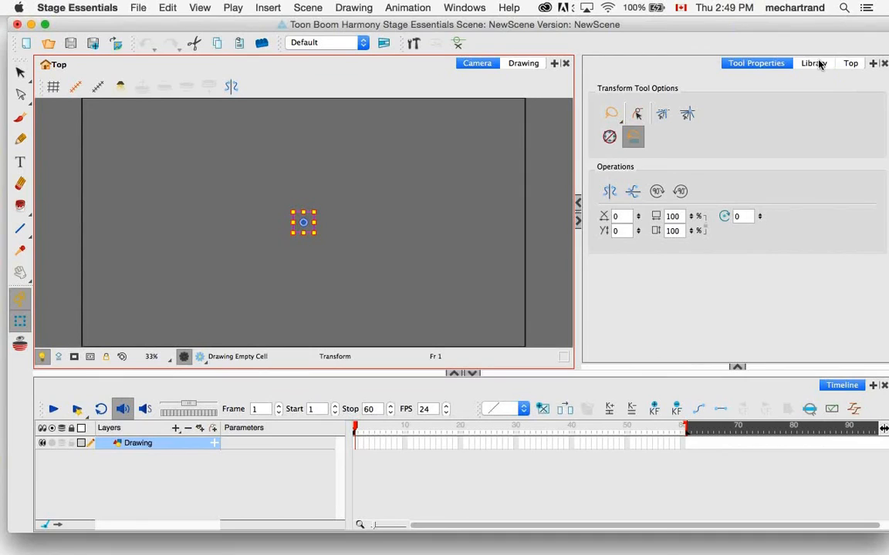
click(814, 63)
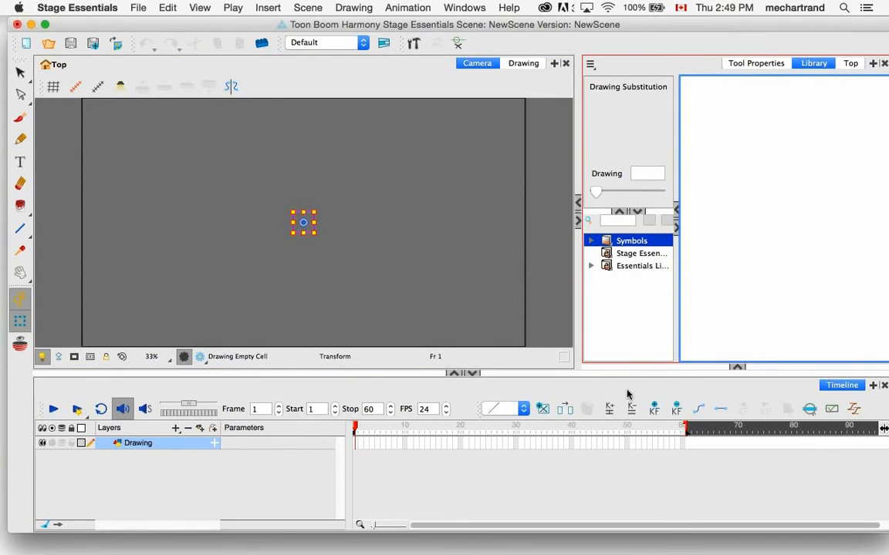
click(638, 267)
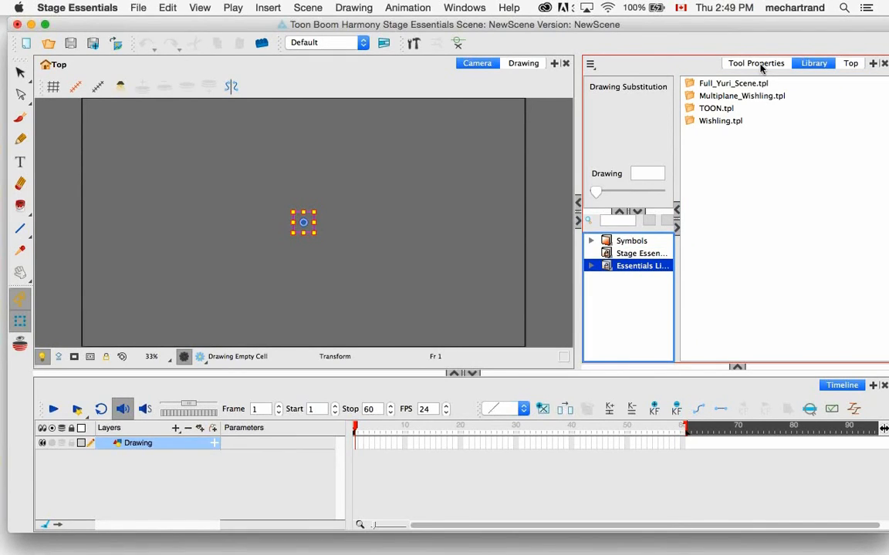
click(591, 266)
click(641, 278)
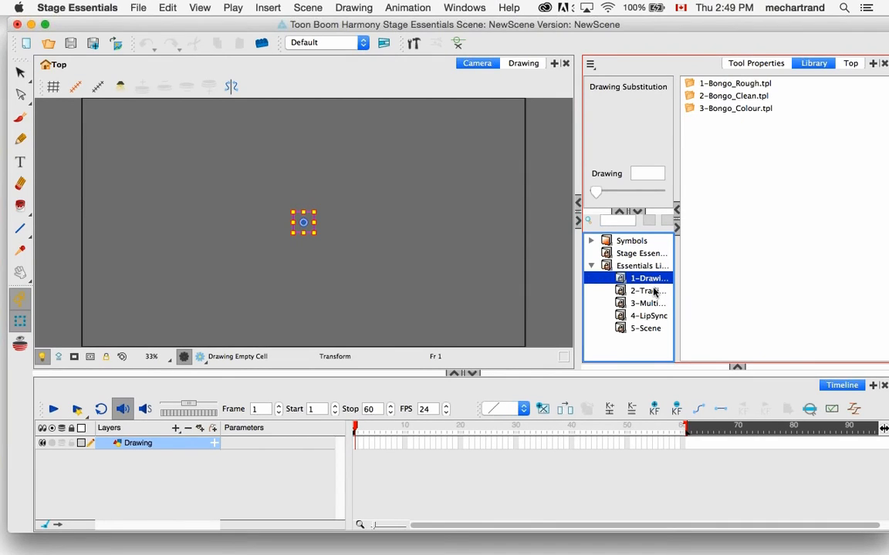
click(653, 291)
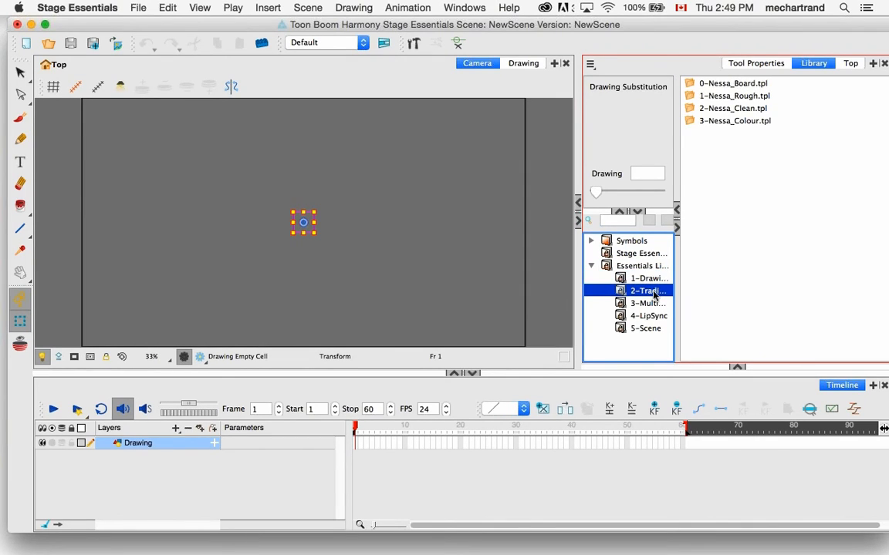
- Add the 0-Nessa_Board template to the scene, deselect it and place the playhead at frame 1
drag(724, 90, 393, 204)
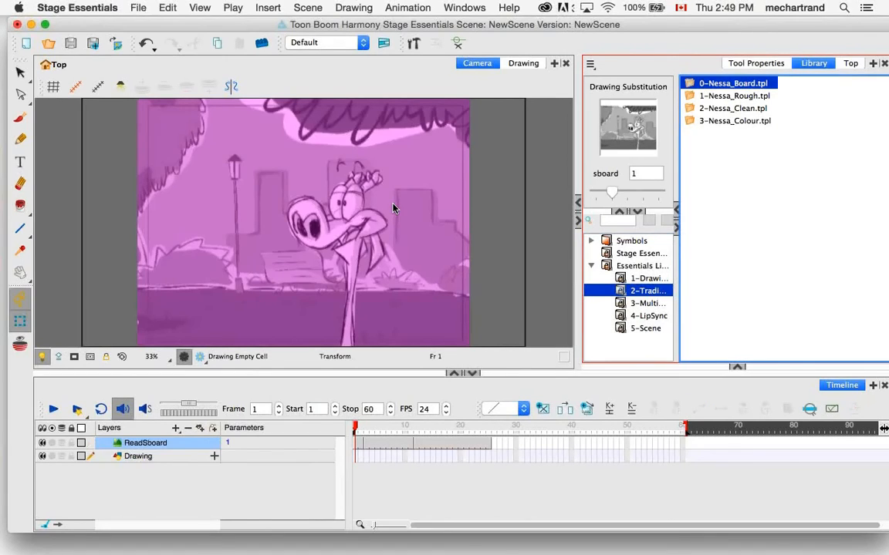
click(457, 477)
drag(384, 427, 355, 427)
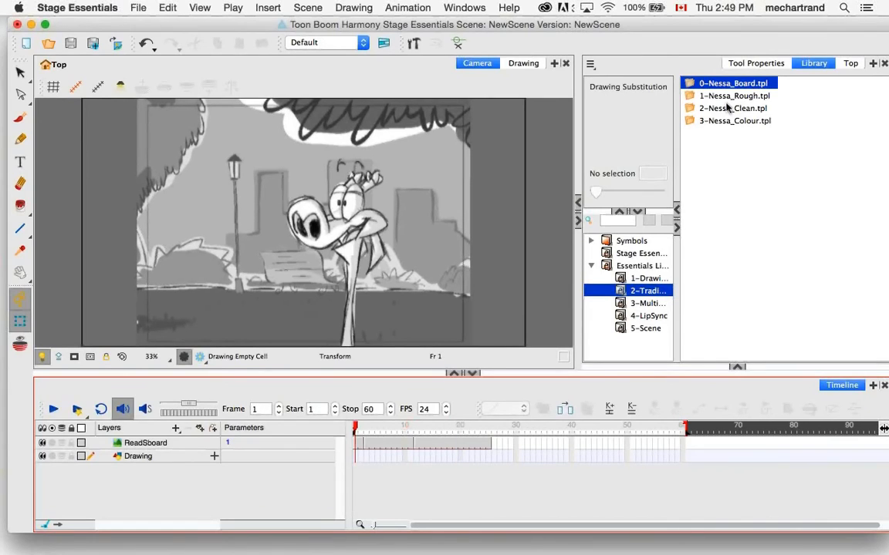
- Add the 1-Nessa_Rough template to the scene, activate the Brush tool and advance to frame 4
drag(696, 94, 679, 236)
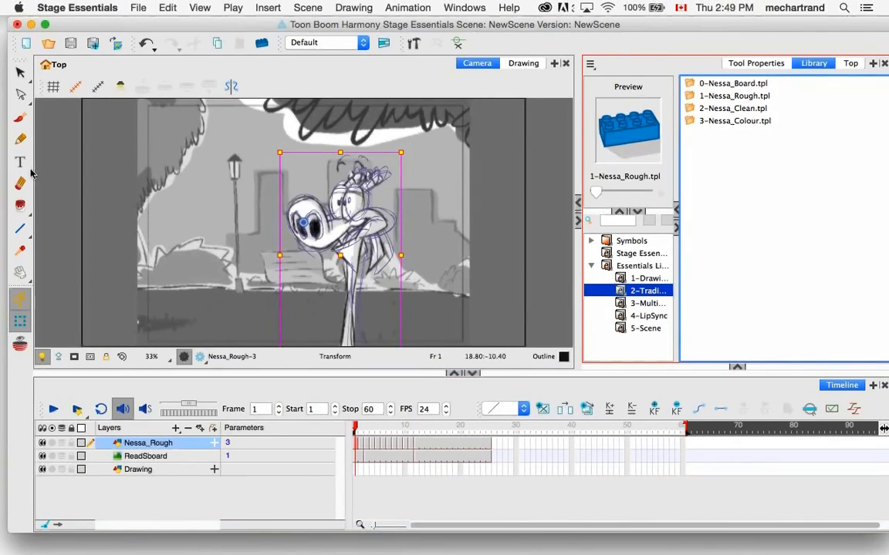
click(20, 117)
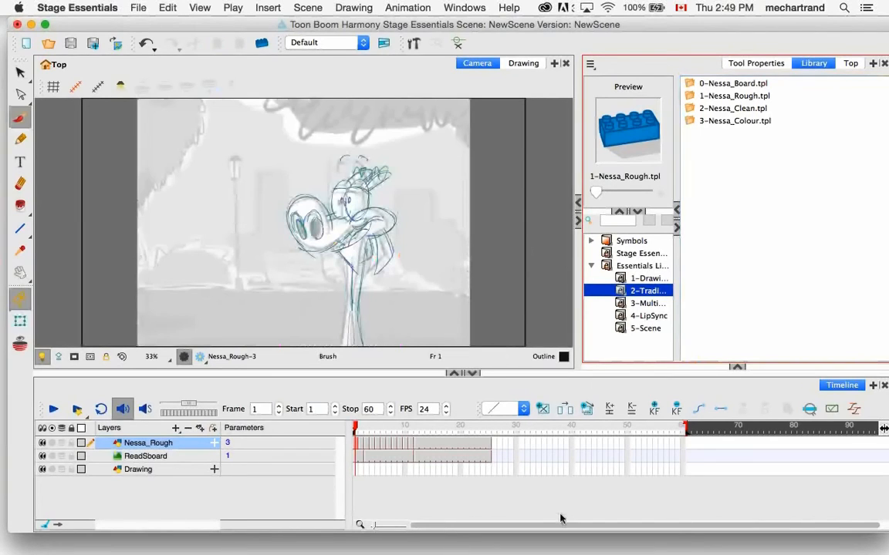
click(487, 452)
key(period)
key(period)
key(period)
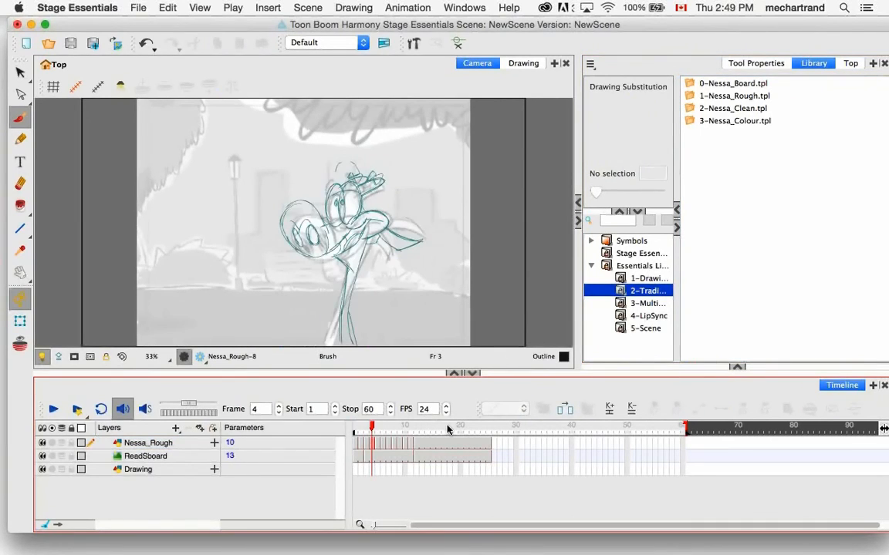
- Add the 2-Nessa_Clean and 3-Nessa_Colour templates to the scene as layers above the rough animation
mouse_move(705, 94)
mouse_down()
mouse_move(714, 112)
mouse_move(416, 185)
mouse_up()
click(733, 121)
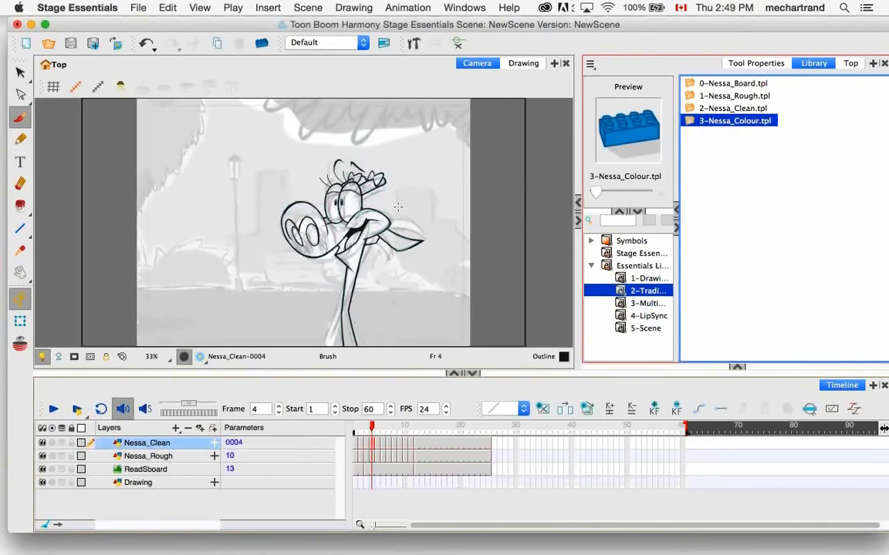
drag(397, 206, 377, 437)
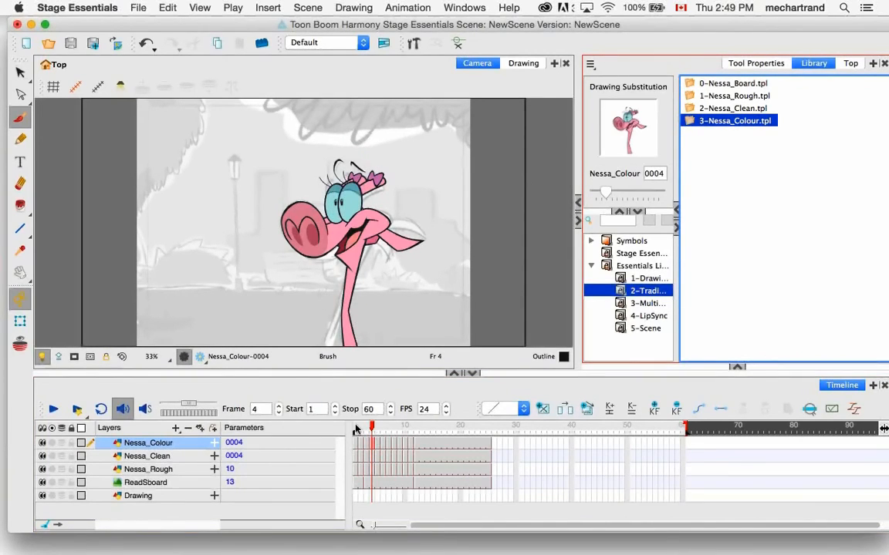
- Scrub the Timeline to preview the coloured Nessa animation, ending at frame 14
click(405, 427)
drag(440, 427, 458, 427)
click(372, 426)
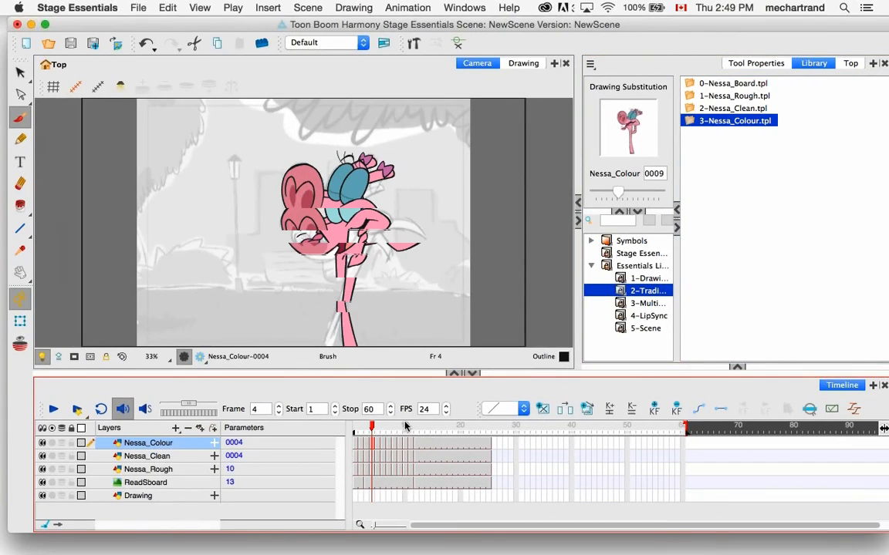
click(405, 427)
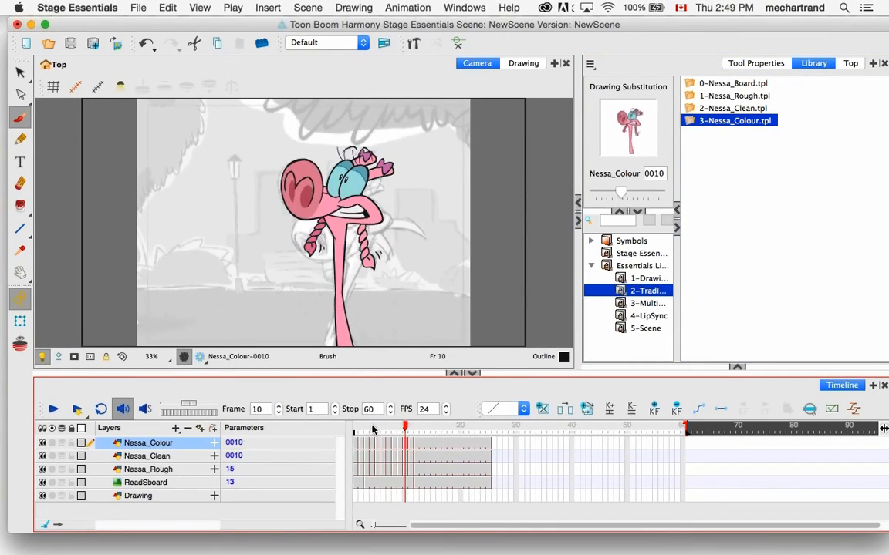
drag(372, 426, 428, 426)
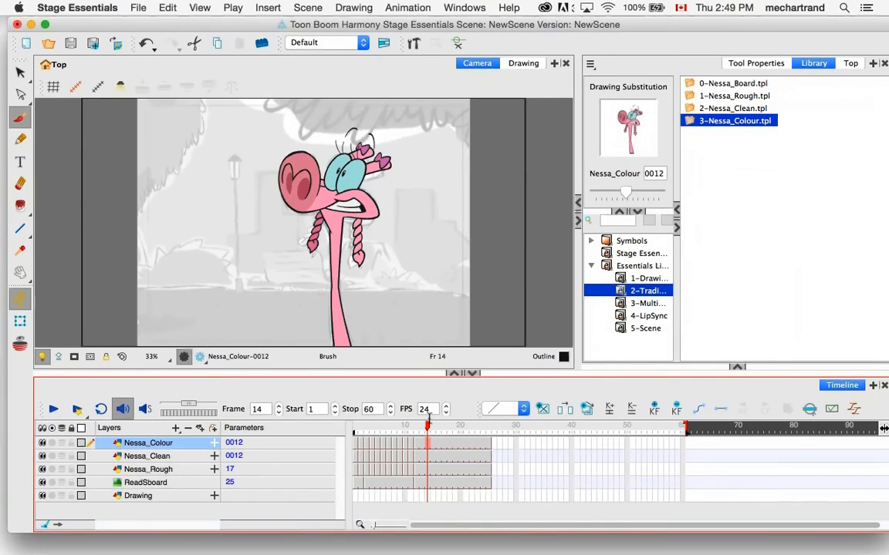
- Add a Script Editor view beside the Camera and Drawing views and look through the TB_ExportToEaselJS.js script
click(555, 64)
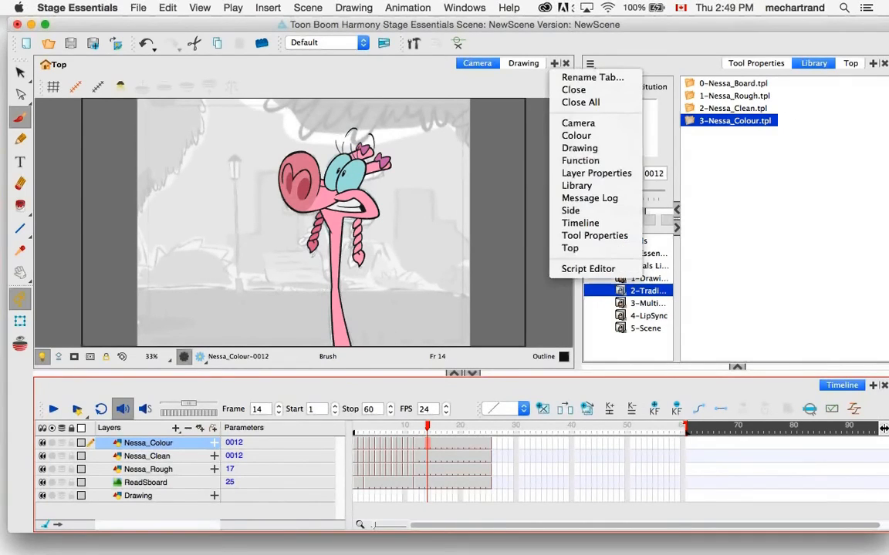
click(630, 268)
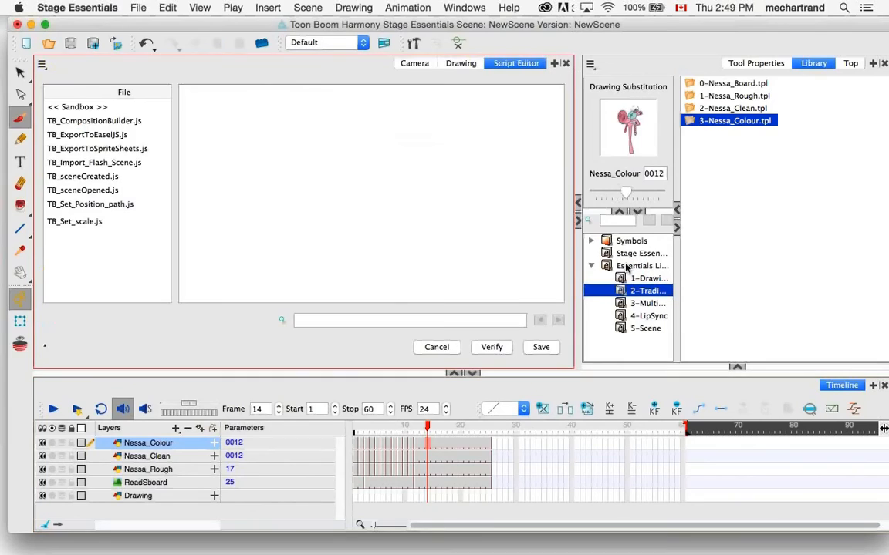
click(91, 134)
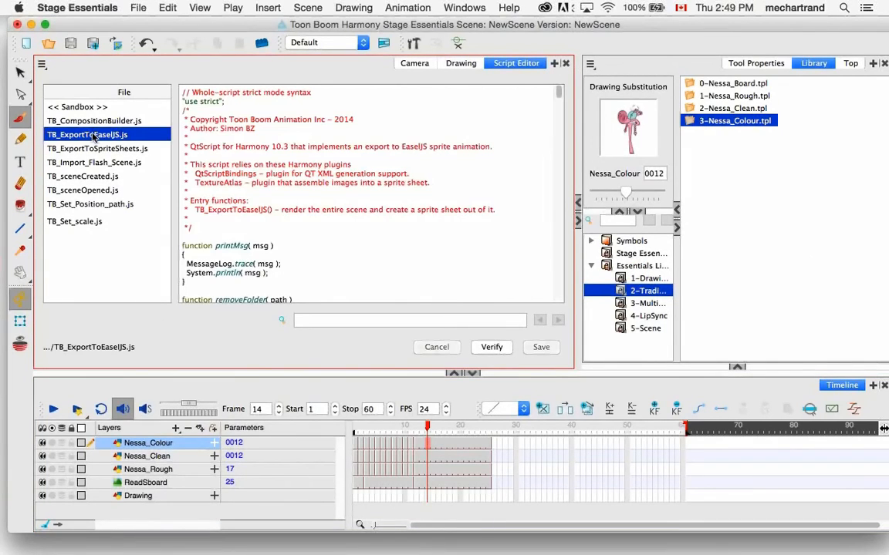
scroll(561, 108, down, 10)
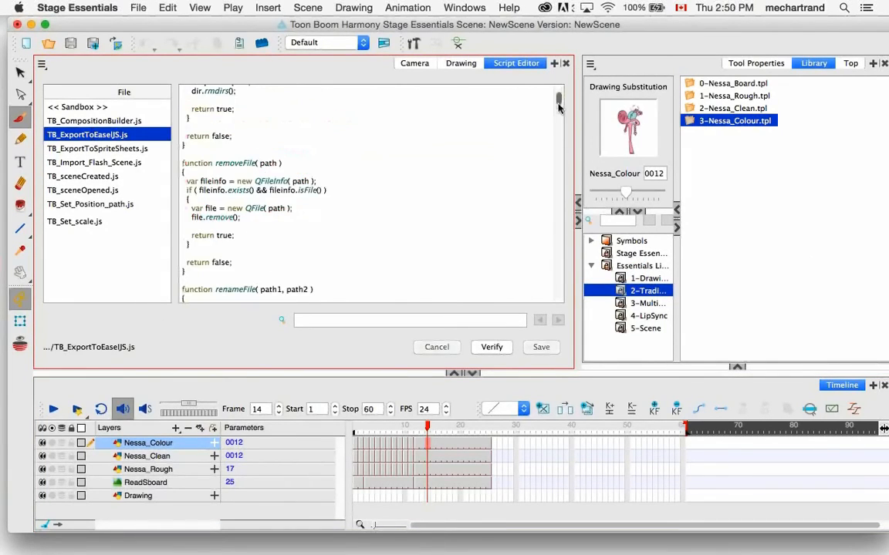
scroll(561, 108, down, 5)
scroll(561, 105, up, 15)
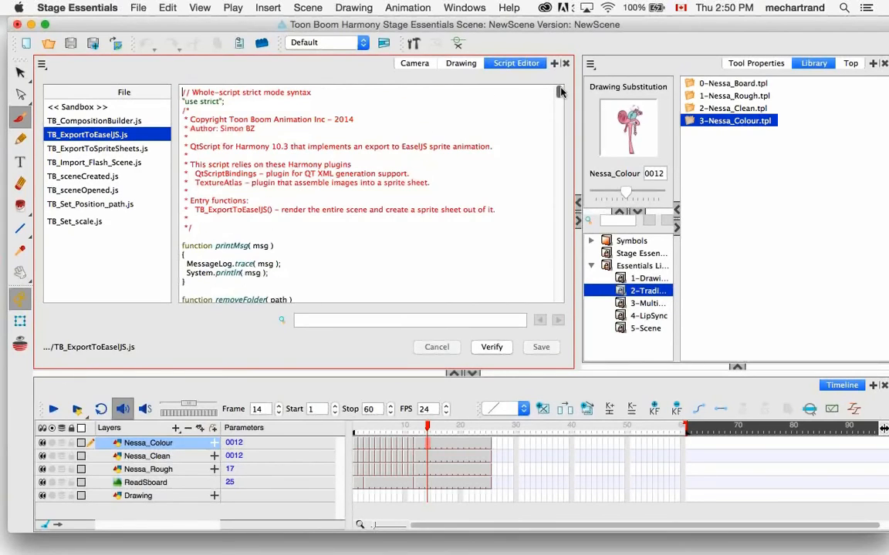
- Examine the code of the sprite sheet export, Flash import, scene creation, position path and EaselJS export scripts
click(96, 149)
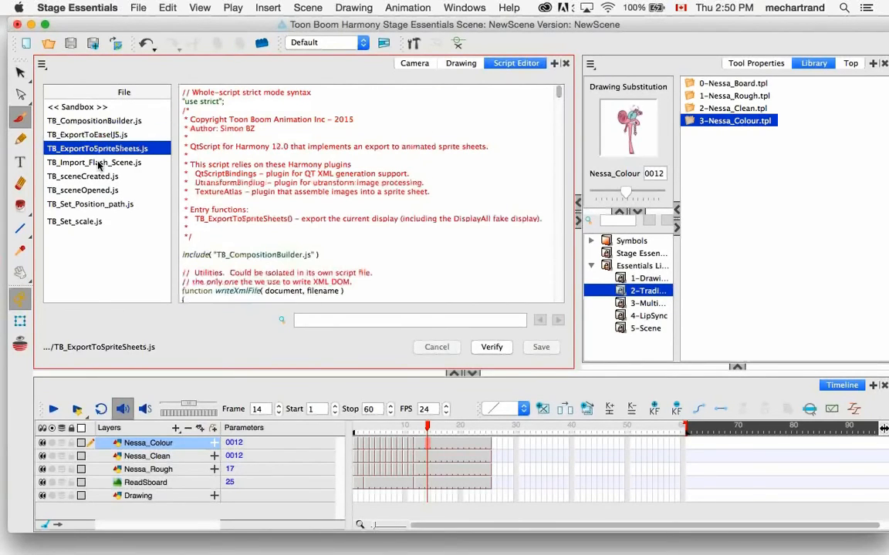
click(99, 163)
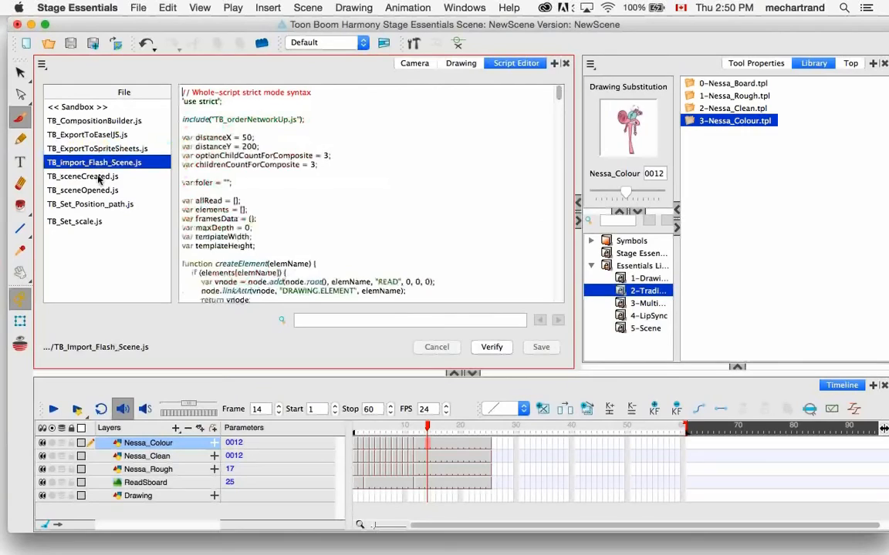
click(98, 177)
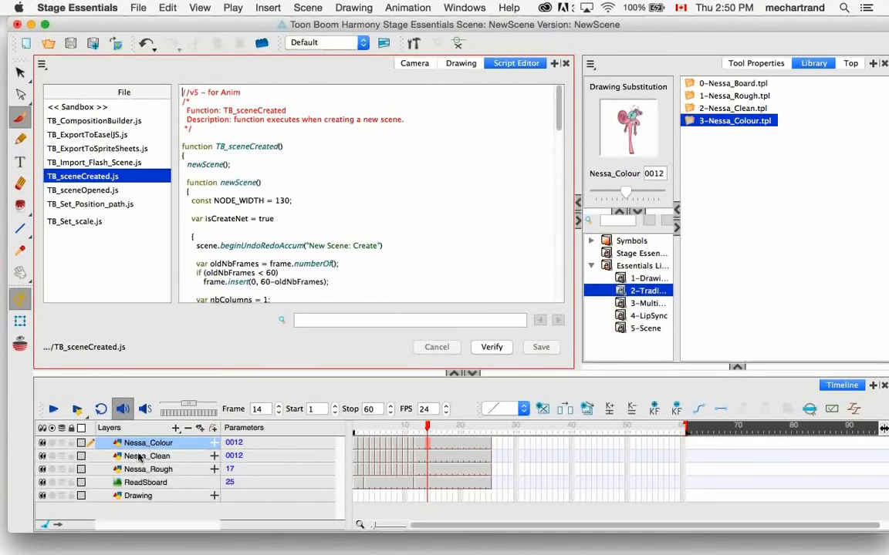
click(101, 205)
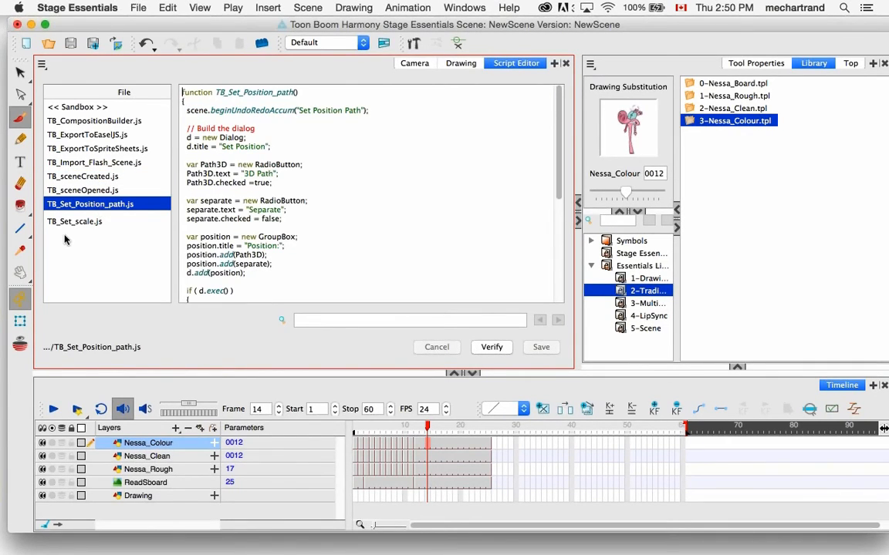
click(113, 122)
click(114, 135)
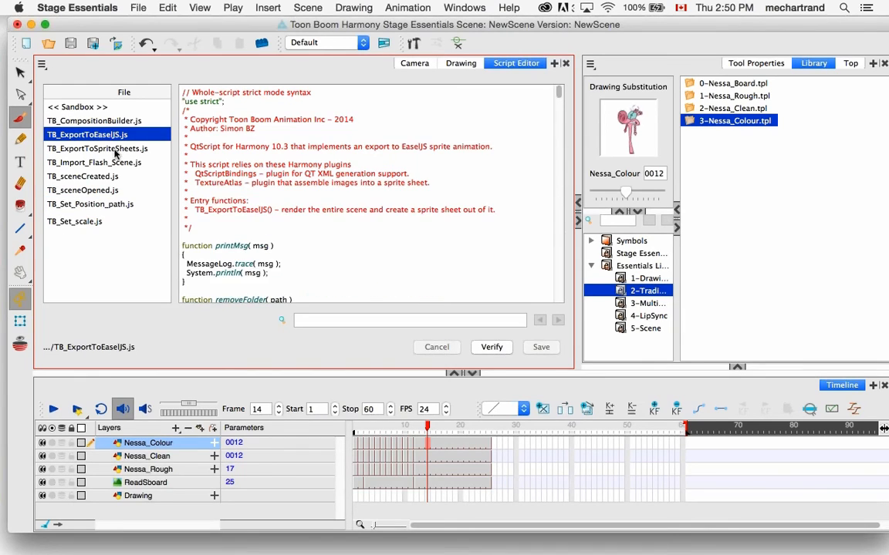
click(114, 149)
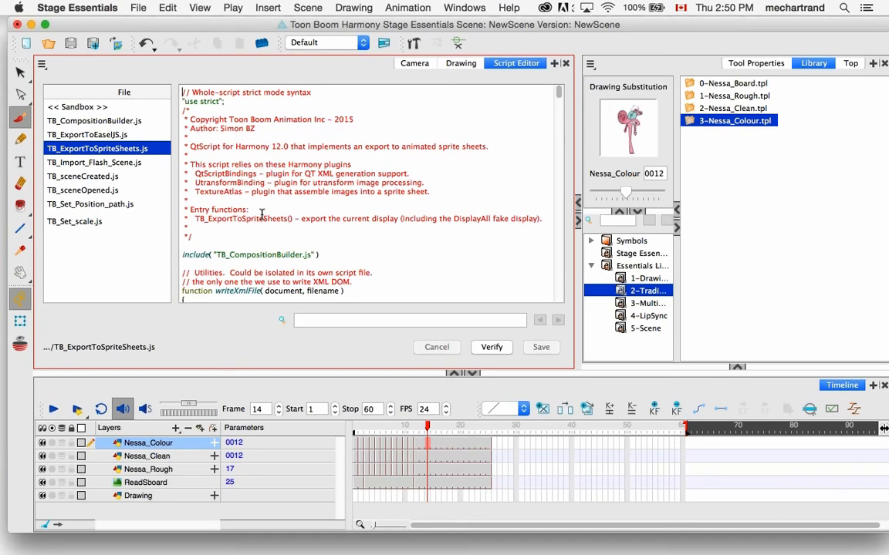
- Close the Script Editor view and delete all the Nessa, storyboard and Drawing layers from the scene
click(554, 64)
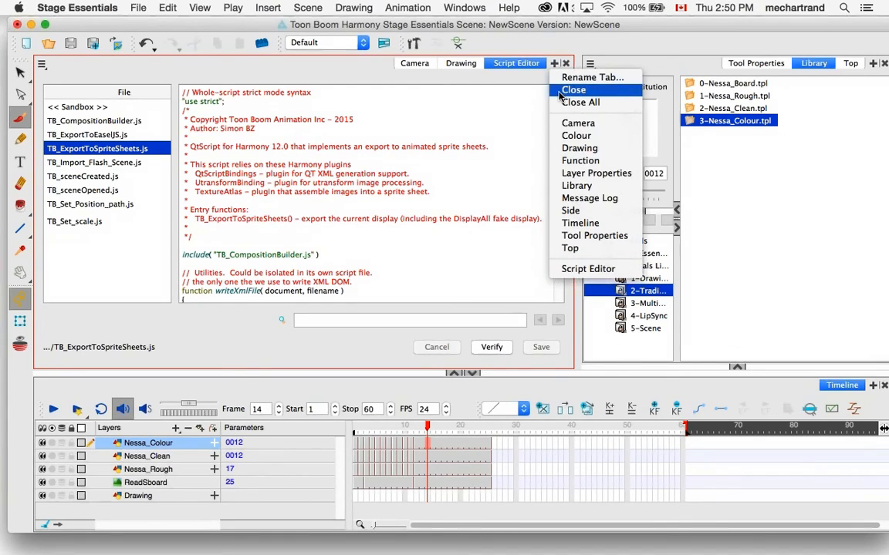
click(573, 90)
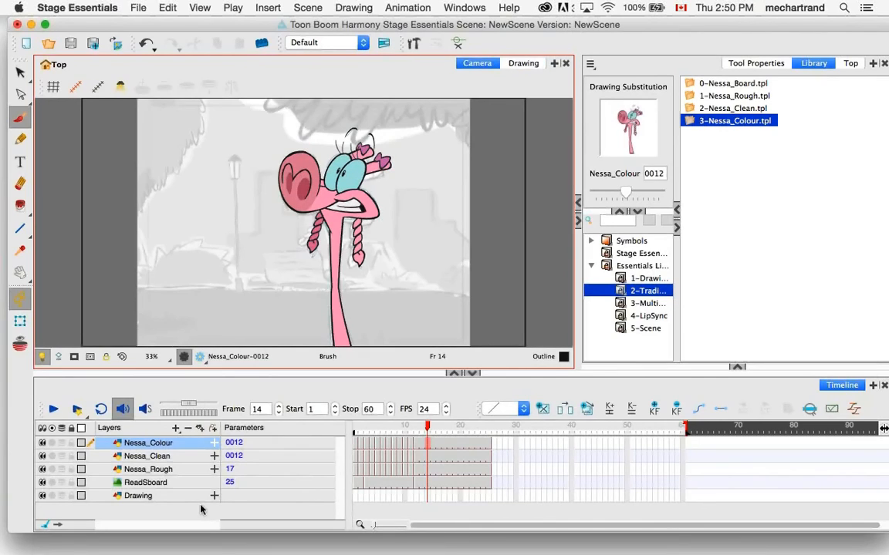
drag(179, 497, 157, 442)
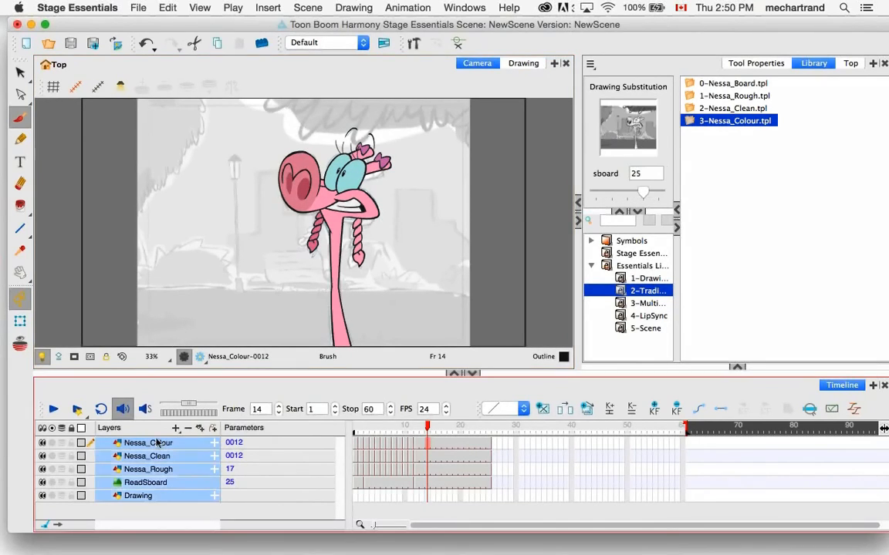
click(187, 428)
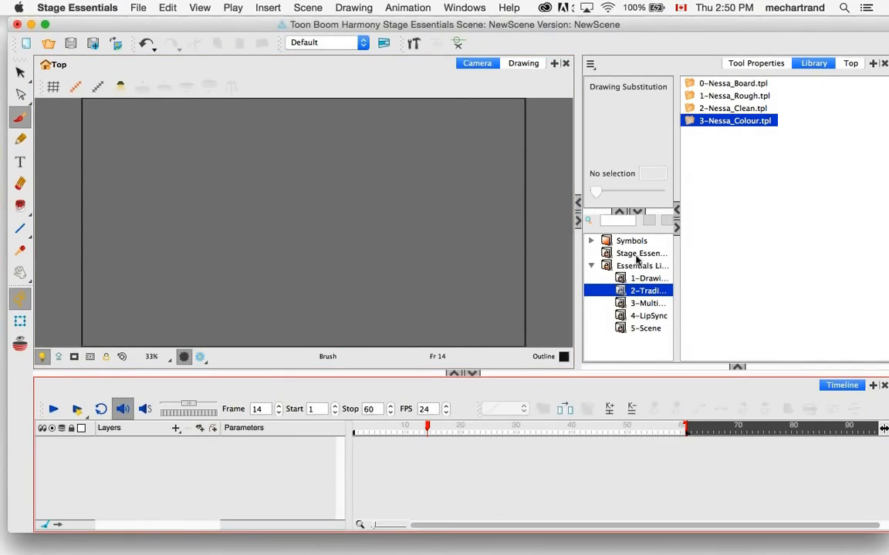
- Add the TOON.tpl character rig from the Essentials Library to the empty scene and deselect it with the Transform tool active
click(637, 267)
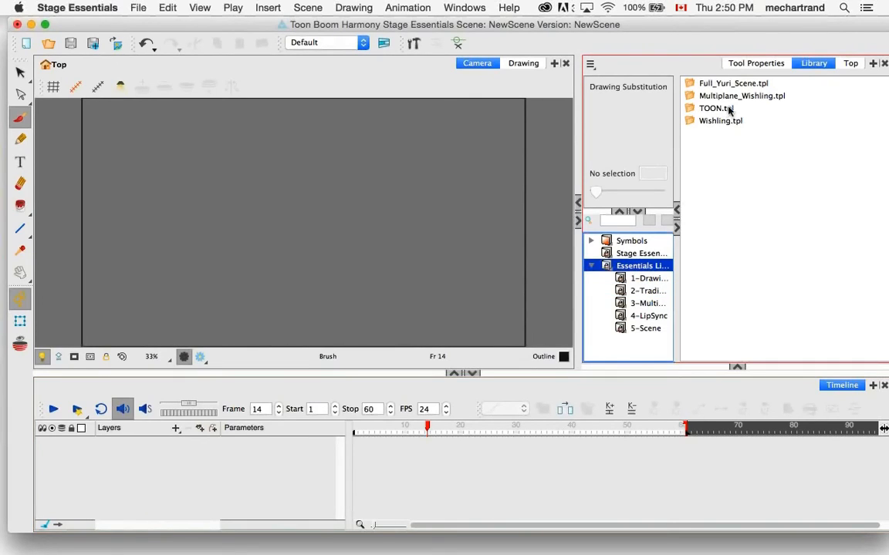
drag(729, 111, 371, 269)
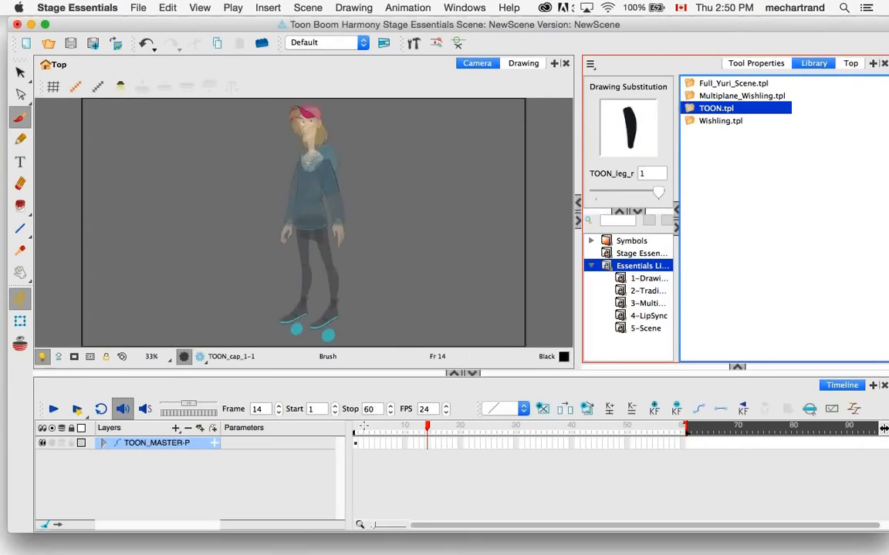
key(shift+t)
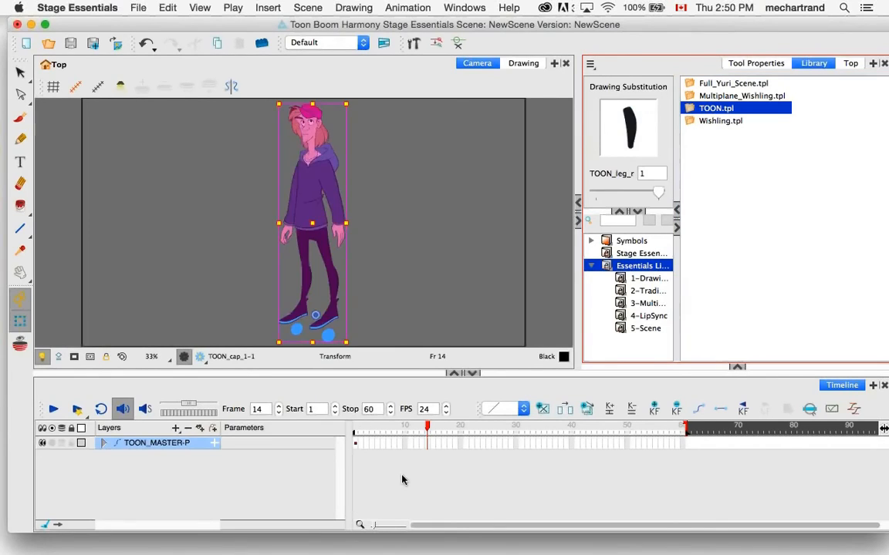
click(400, 478)
- Bend the TOON character's sleeved arm at the elbow bone so the forearm lies horizontally across the torso
click(337, 95)
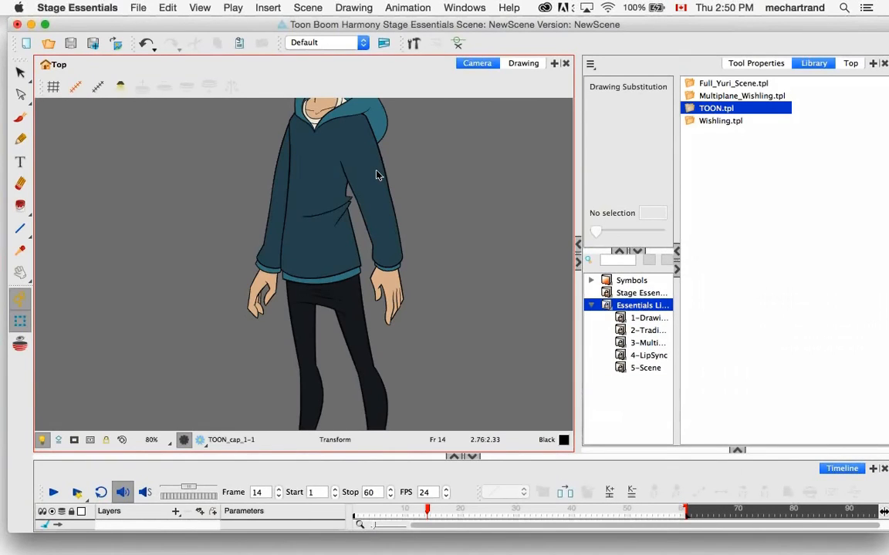
click(376, 171)
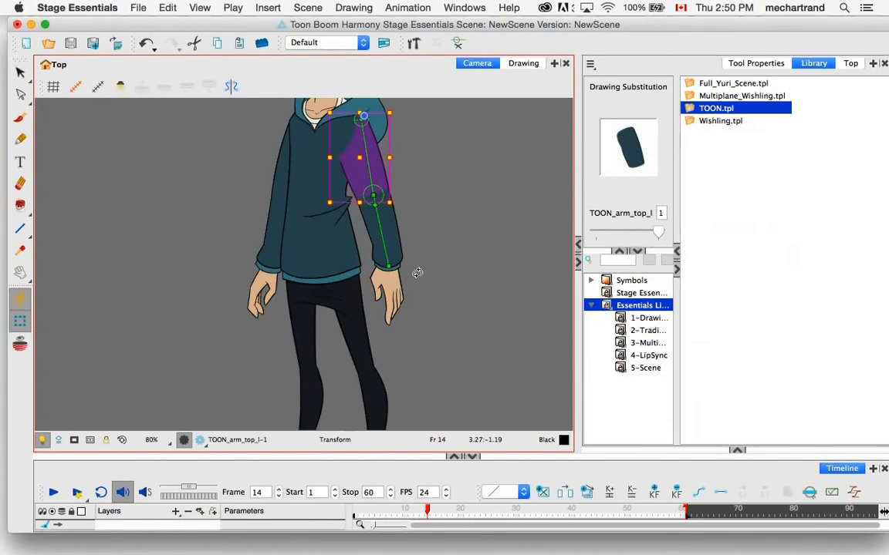
click(309, 215)
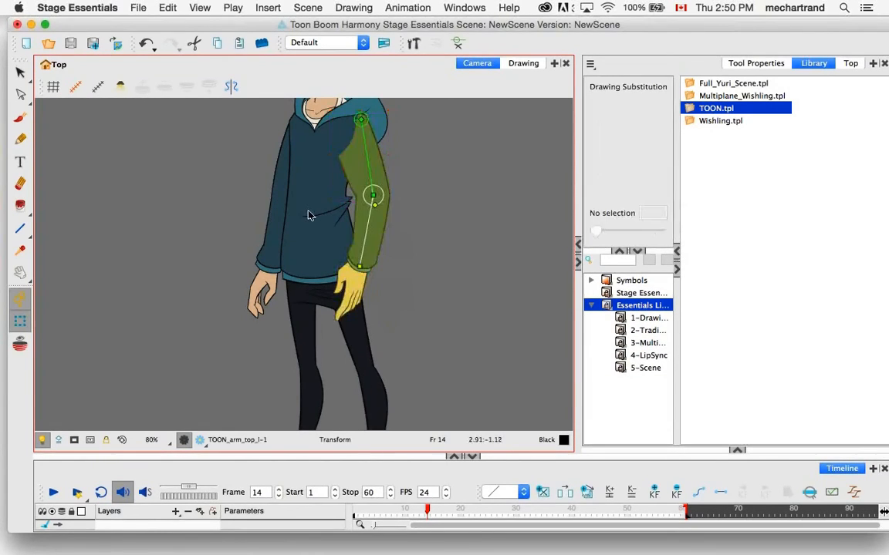
drag(308, 215, 303, 200)
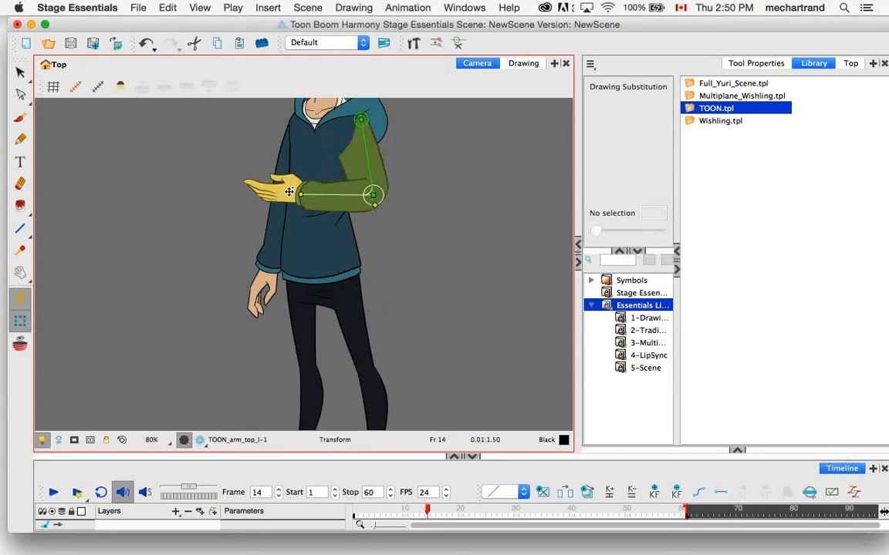
- Try swinging the bent forearm and hand further around the elbow bone
click(293, 191)
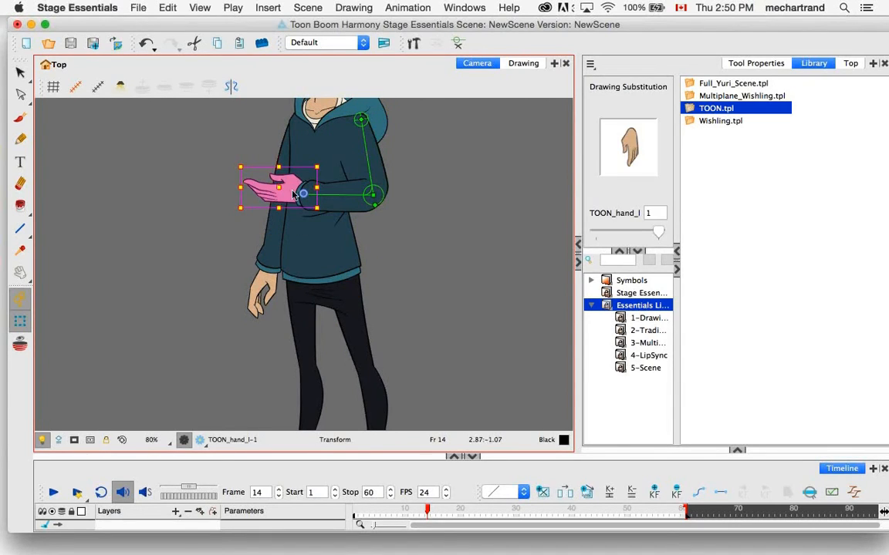
click(305, 200)
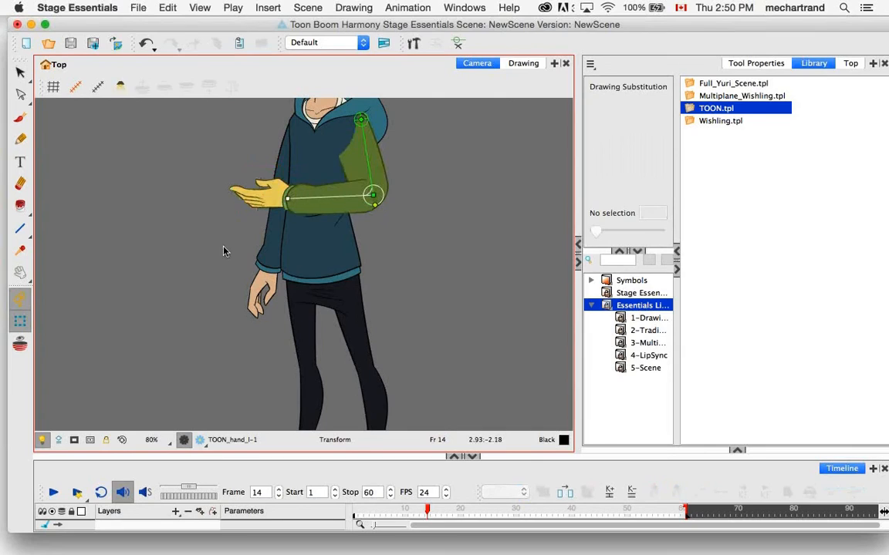
mouse_move(224, 251)
mouse_down()
mouse_move(303, 312)
mouse_move(270, 282)
mouse_move(122, 290)
mouse_move(204, 238)
mouse_move(213, 203)
mouse_up()
click(278, 192)
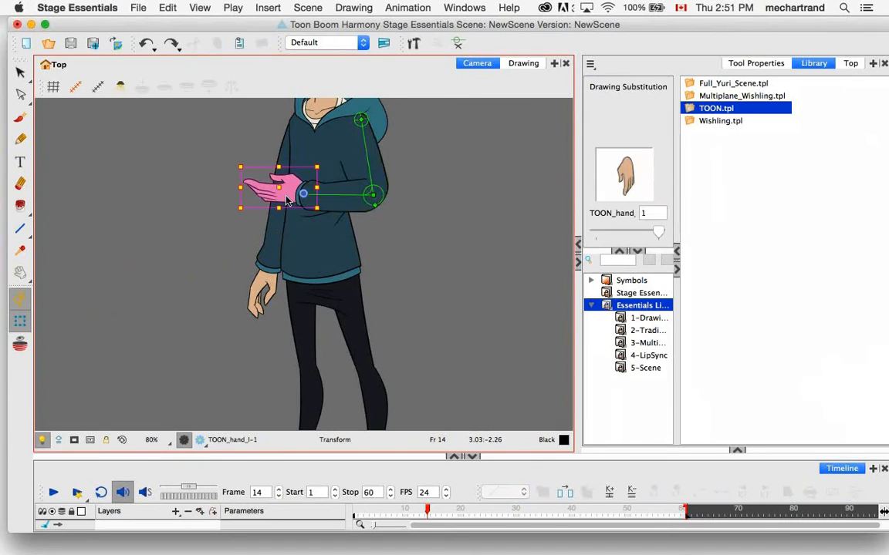
drag(285, 197, 204, 187)
- Enlarge the Timeline, reveal the selected hand's layer inside the TOON_MASTER-P hierarchy and select its parent KinematicOutput layer
drag(348, 455, 347, 342)
scroll(411, 210, up, 2)
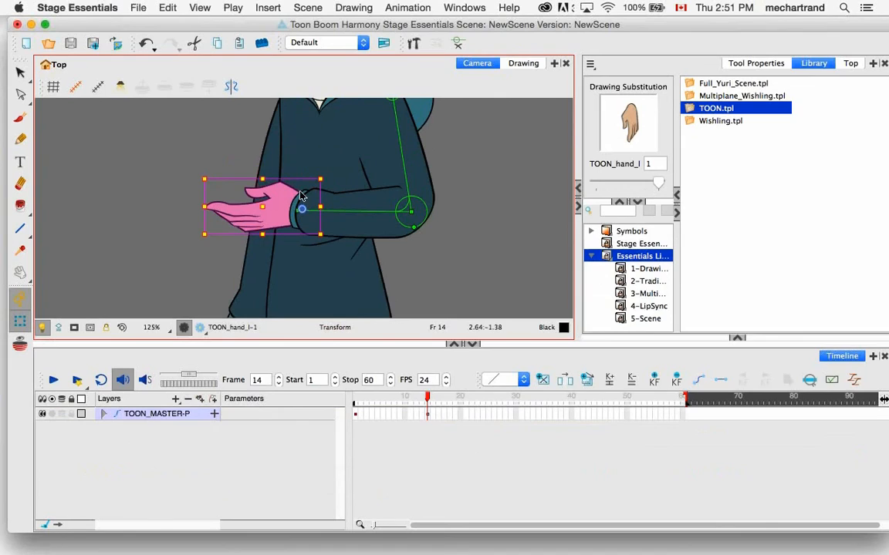
click(104, 414)
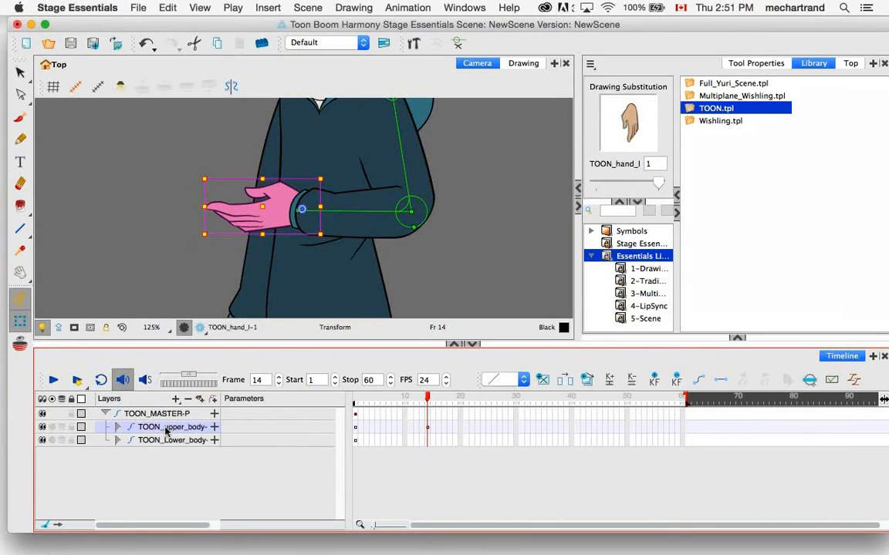
key(o)
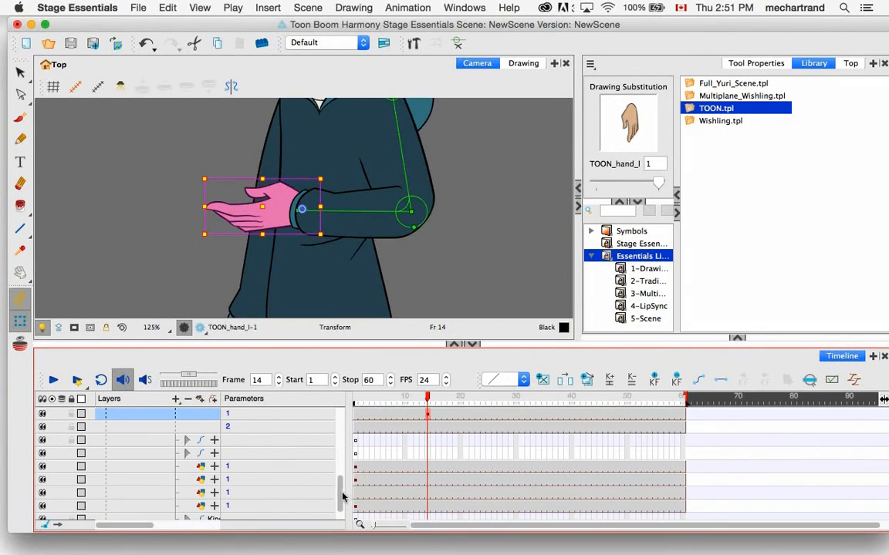
scroll(343, 498, up, 4)
drag(155, 525, 216, 525)
key(b)
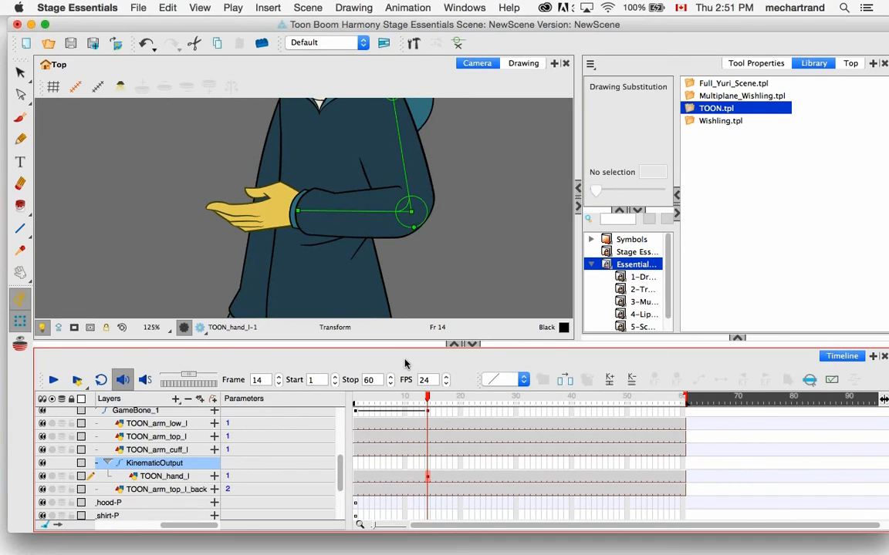
- Look through the TOON rig's layer hierarchy and bone chain, and select the TOON_hand_l layer
scroll(349, 463, up, 10)
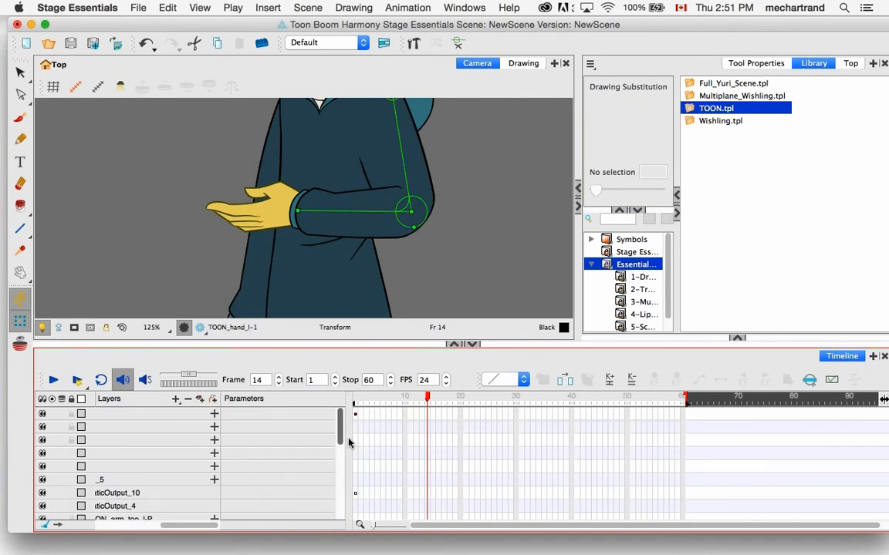
scroll(349, 478, down, 8)
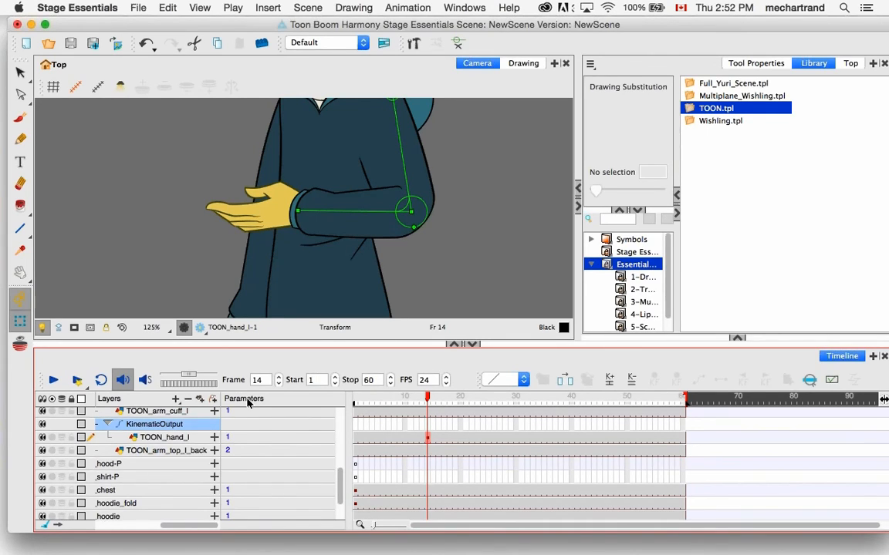
click(377, 73)
key(1)
key(1)
key(1)
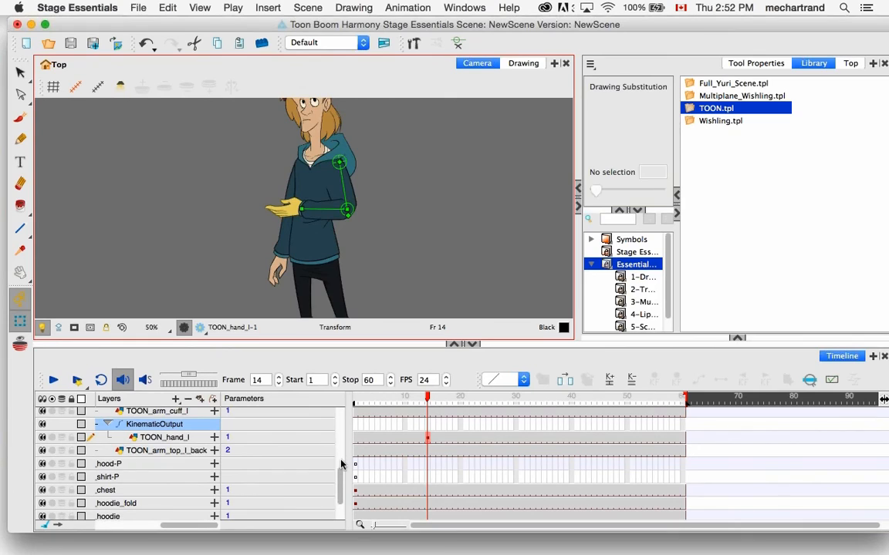
click(185, 442)
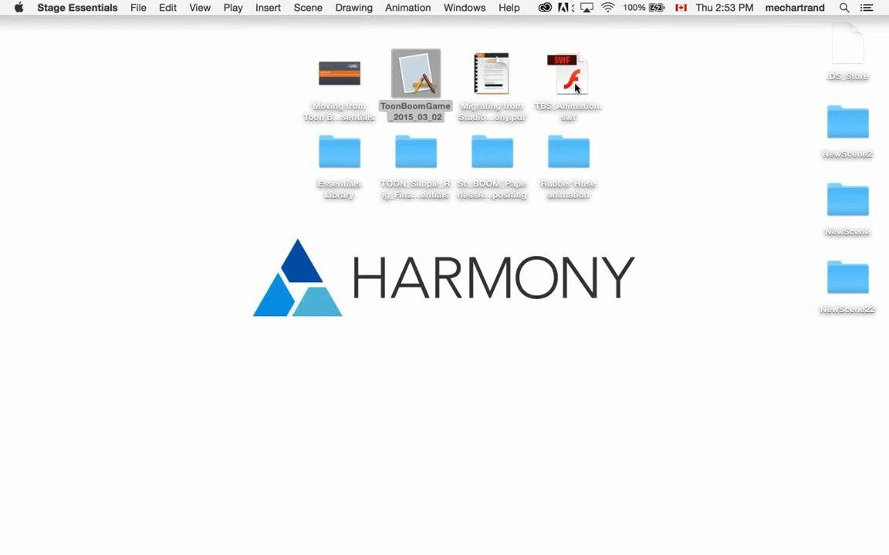
- Move TBS_Animation.swf to a free area of the desktop, play it in Flash Player and close the player
drag(569, 81, 132, 87)
double_click(127, 81)
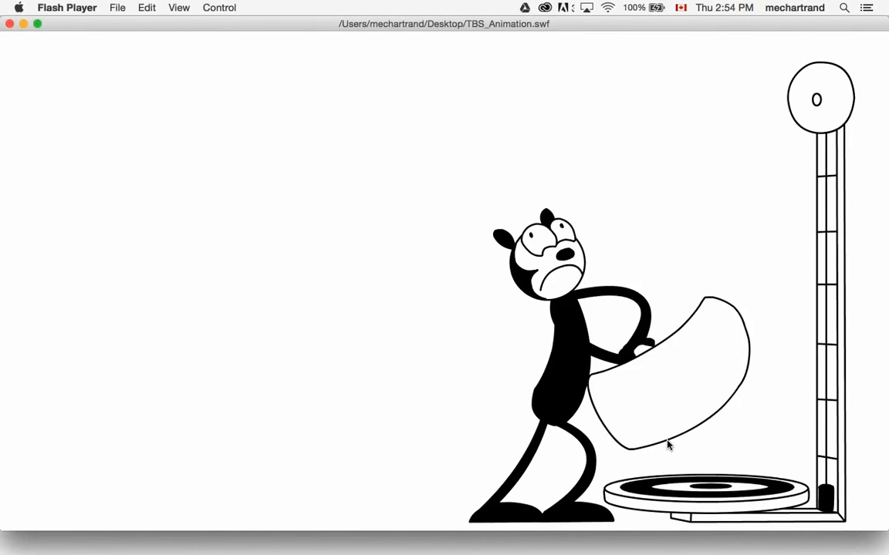
click(9, 26)
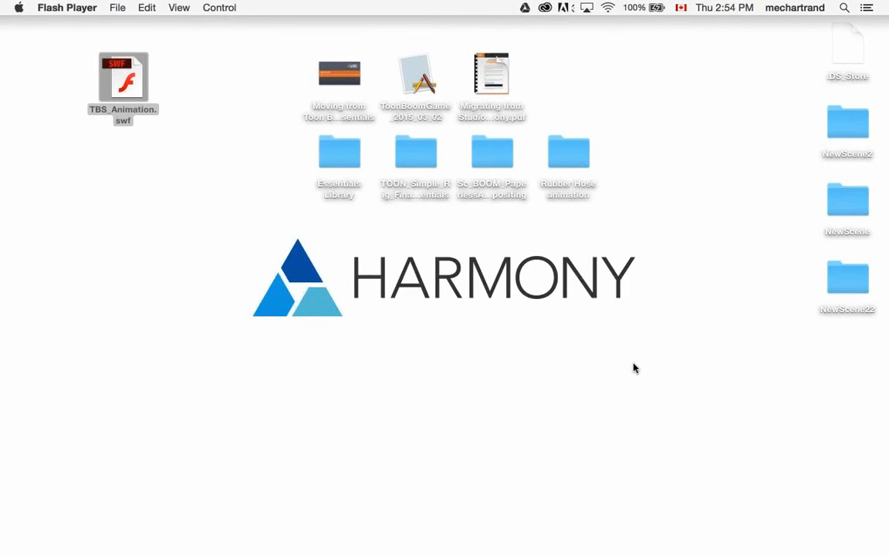
- Switch back to the Stage Essentials scene and delete the whole TOON_MASTER-P rig
mouse_move(568, 549)
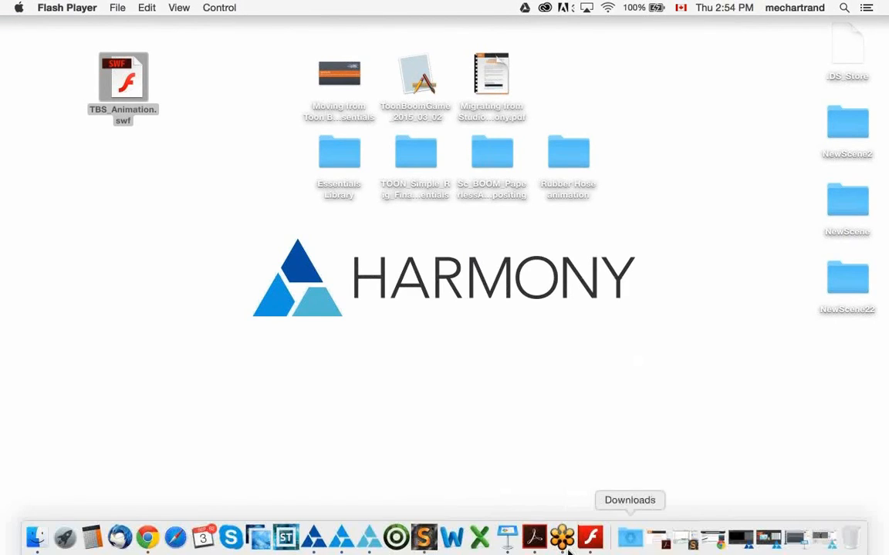
click(795, 538)
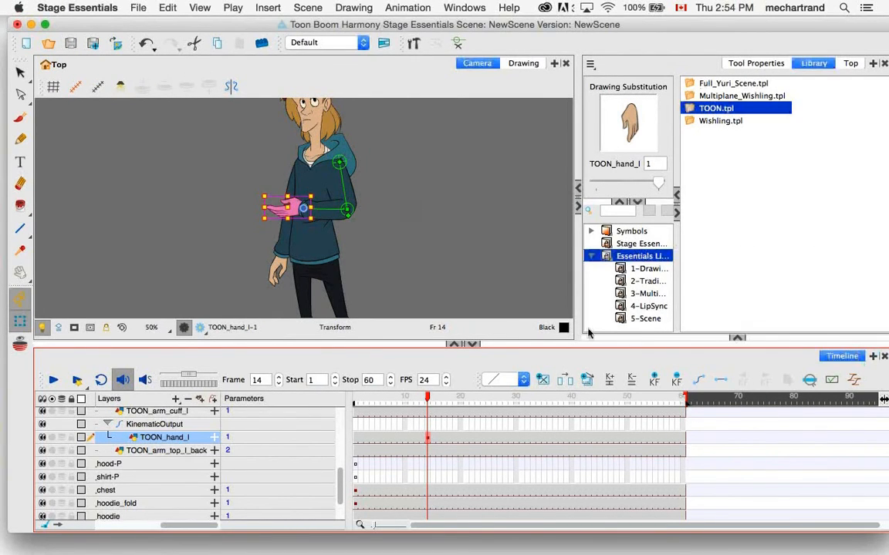
scroll(313, 432, up, 5)
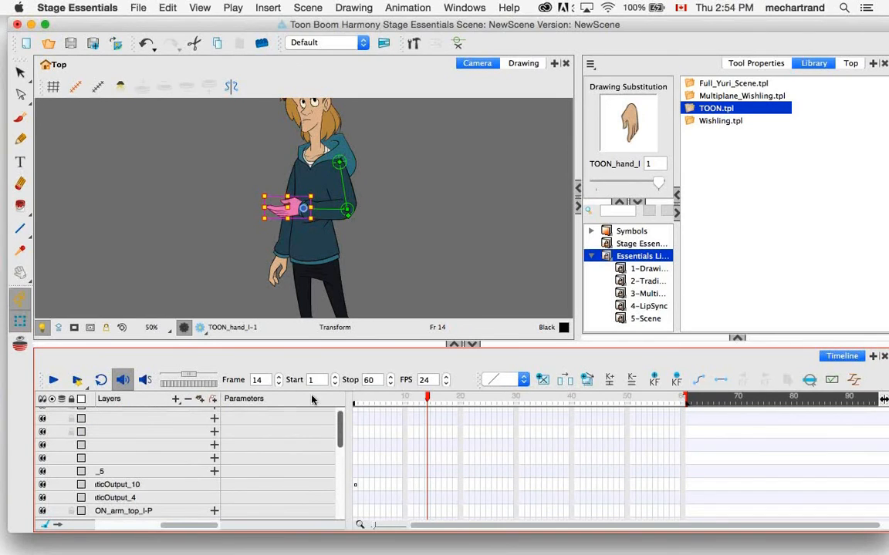
scroll(254, 432, up, 1)
click(189, 414)
click(187, 400)
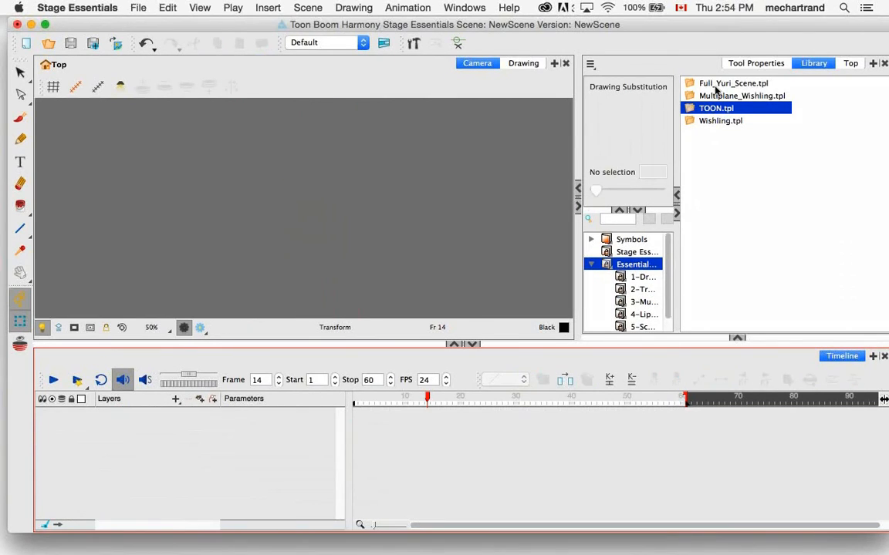
- Preview TBS_Animation.tpl from the Stage Essentials library and add it to the scene, recovering its missing colours without asking again this session
key(Up)
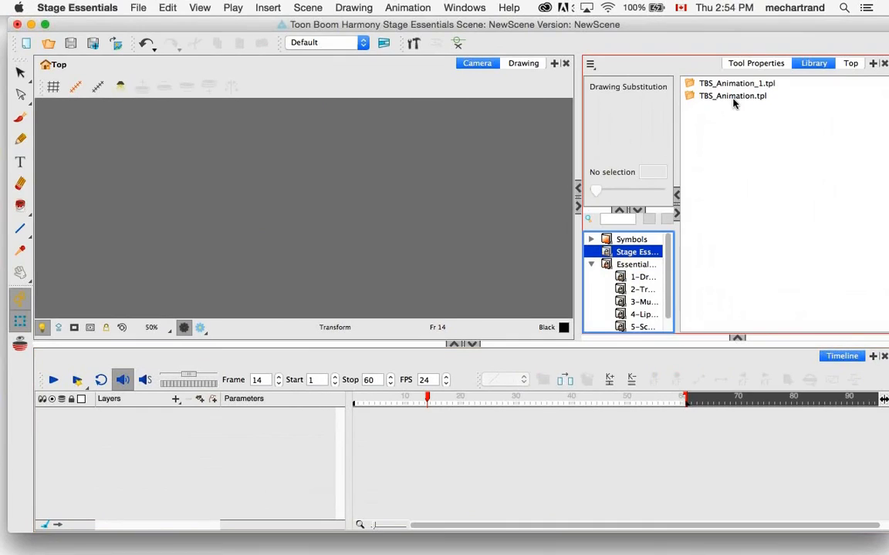
click(733, 97)
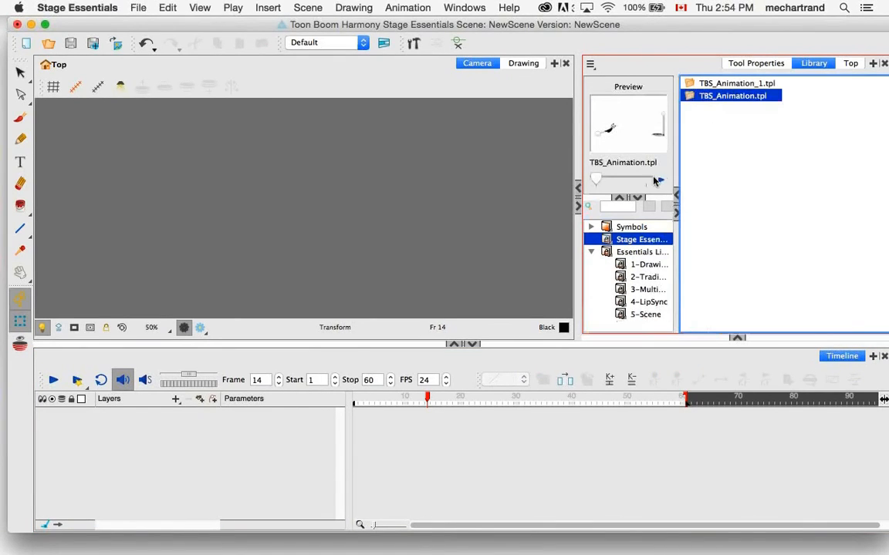
click(661, 182)
drag(711, 101, 343, 160)
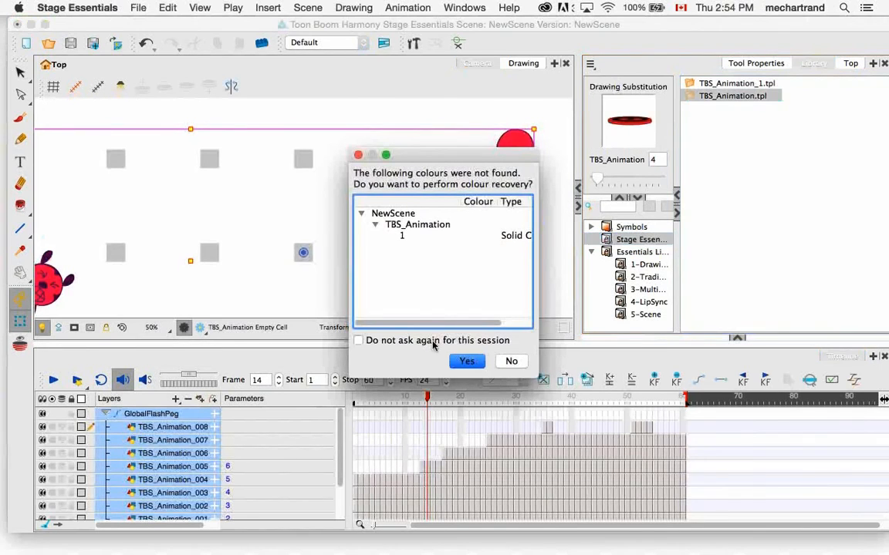
click(432, 344)
click(463, 362)
- Extend the scene to 97 frames and scrub through the imported hammer animation to frame 95, with the whole camera frame in view
drag(425, 404, 583, 402)
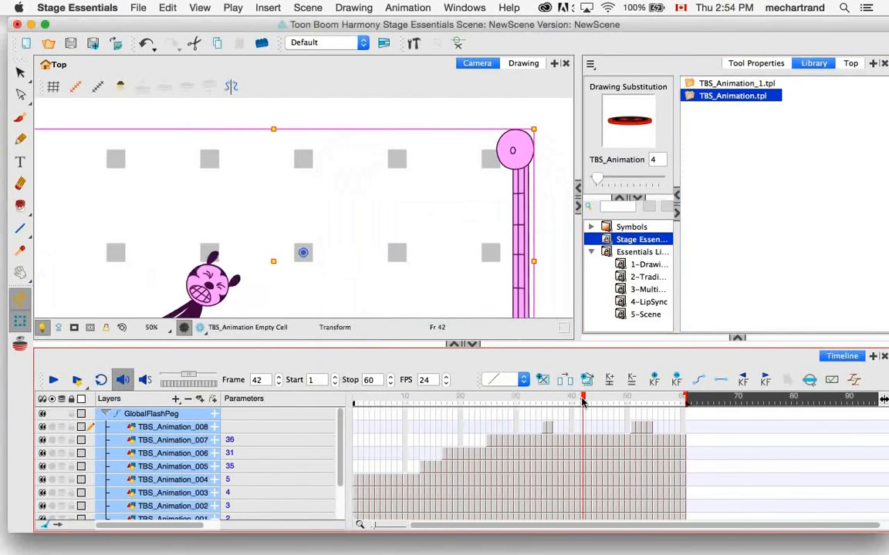
key(shift+m)
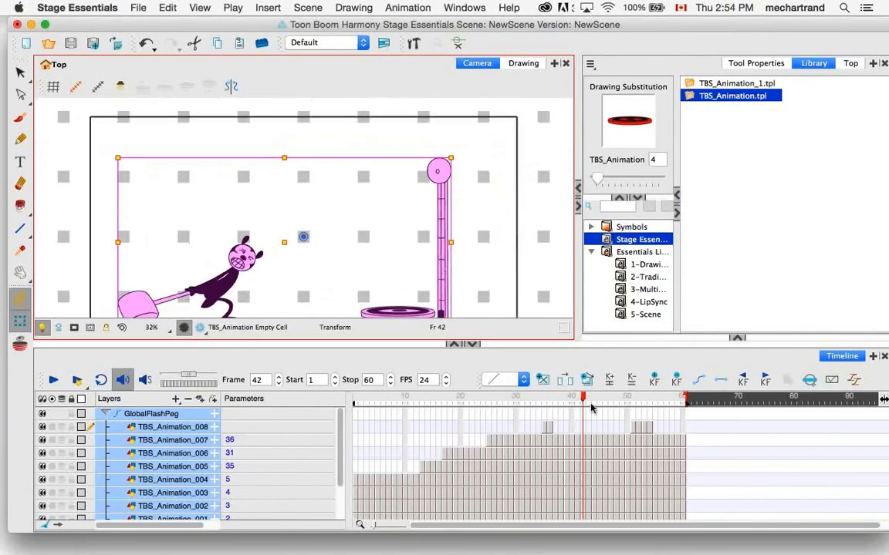
drag(592, 409, 878, 399)
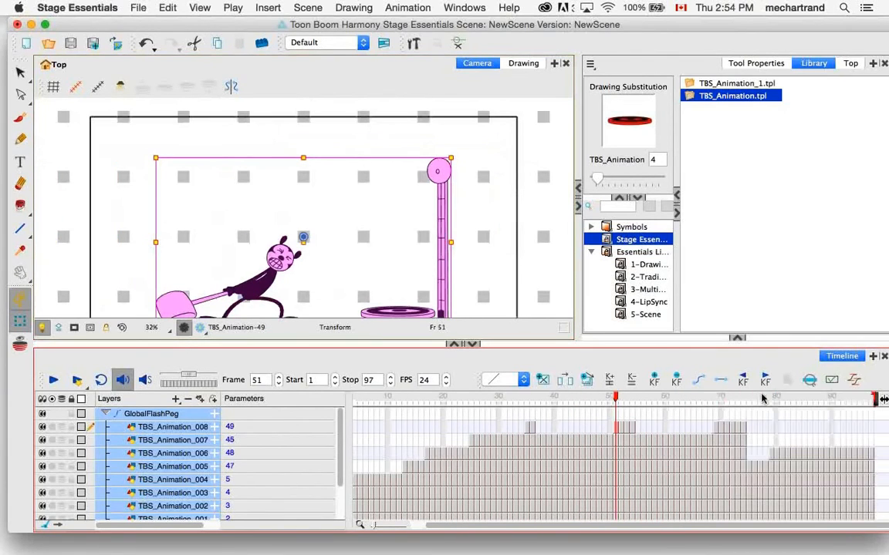
drag(761, 399, 860, 398)
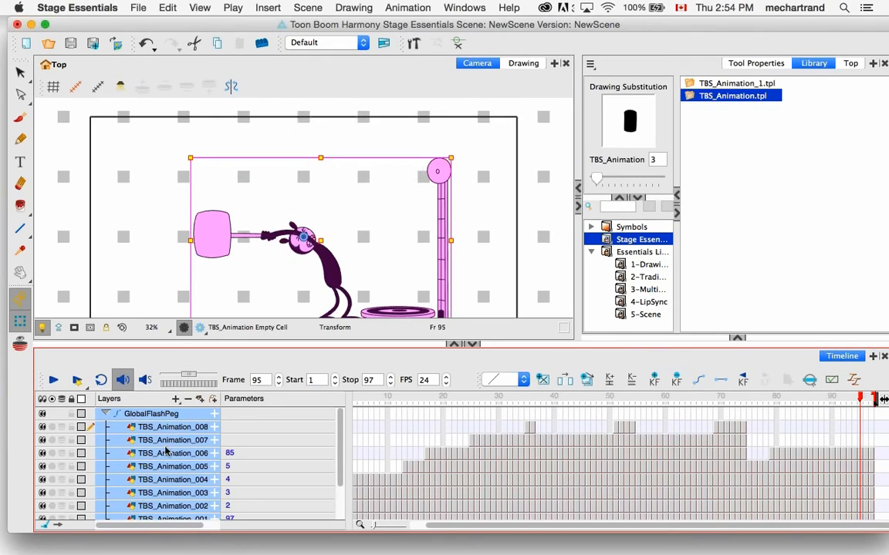
- Look through the remaining imported animation layers down to FlashColorCard and deselect everything, with the whole drawing in view
drag(342, 436, 347, 495)
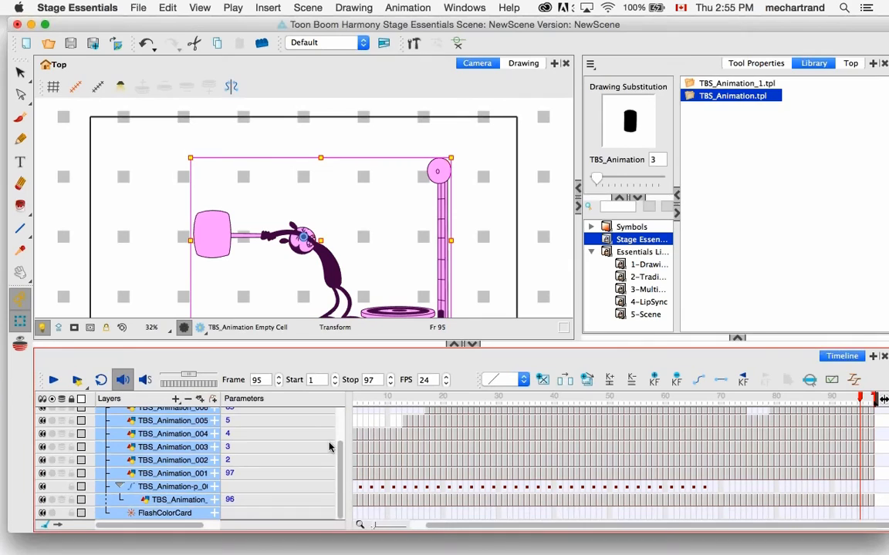
key(2)
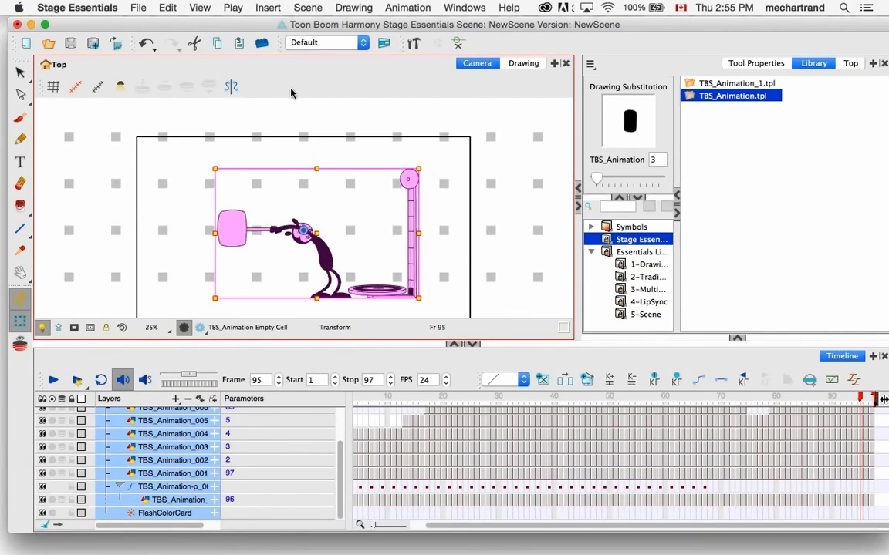
key(Escape)
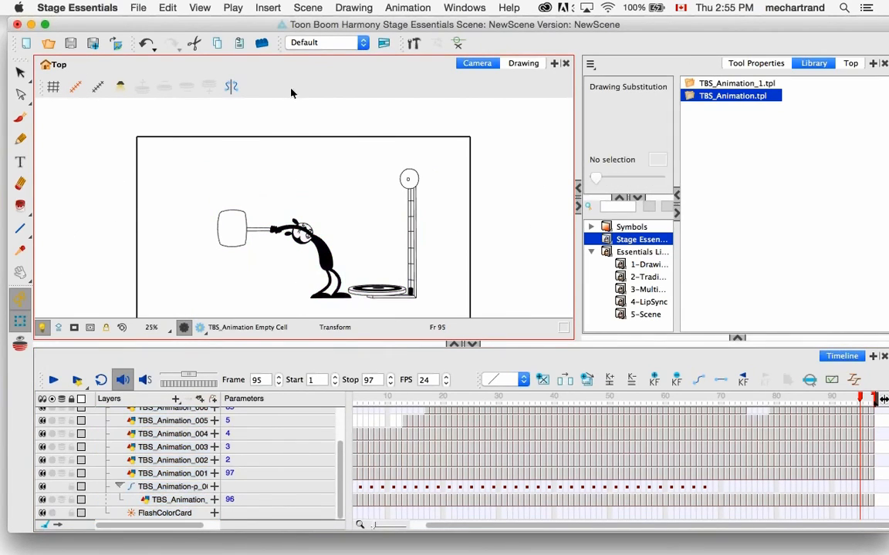
- Review the Pencil tool's properties, and the Brush tool's properties including the detailed size and smoothness settings of Brush 1
click(22, 141)
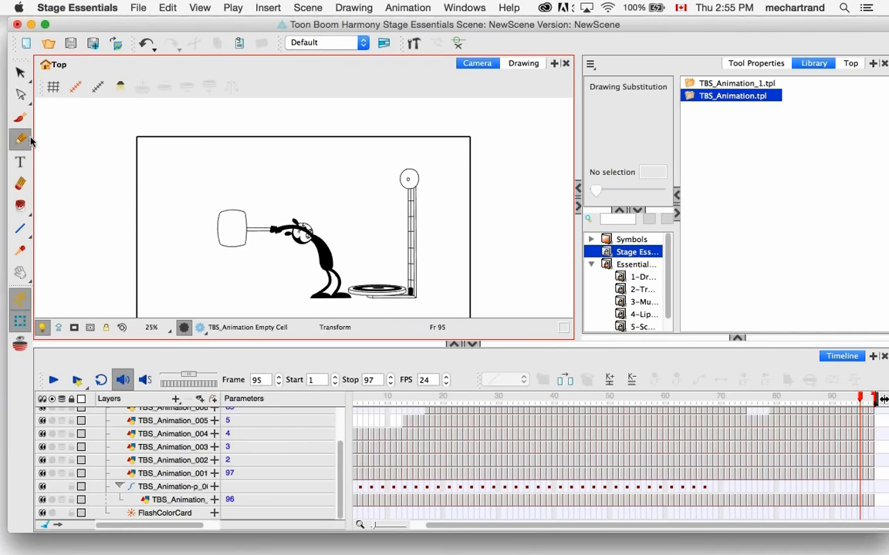
click(755, 63)
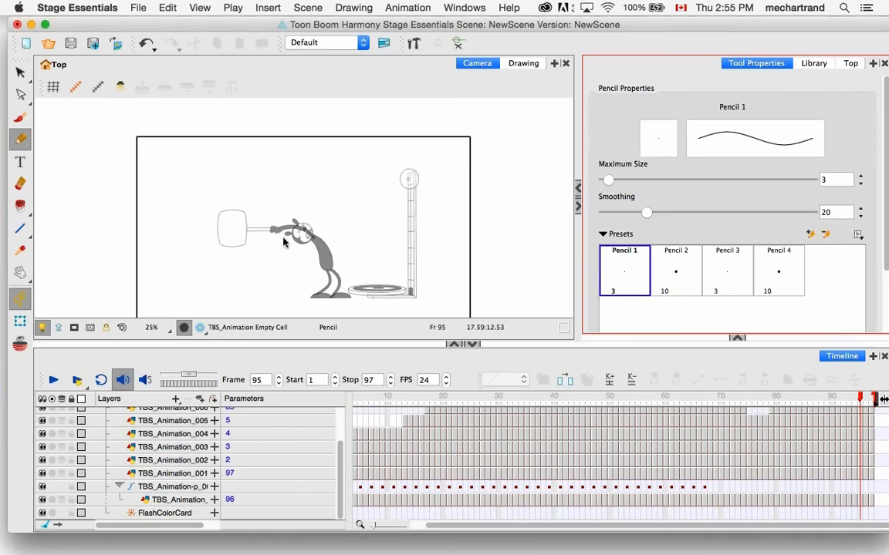
click(20, 118)
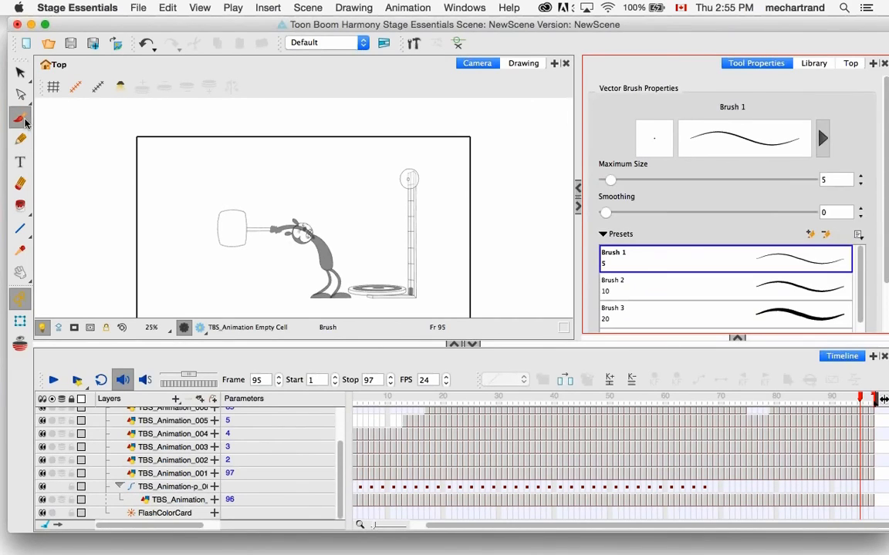
click(745, 129)
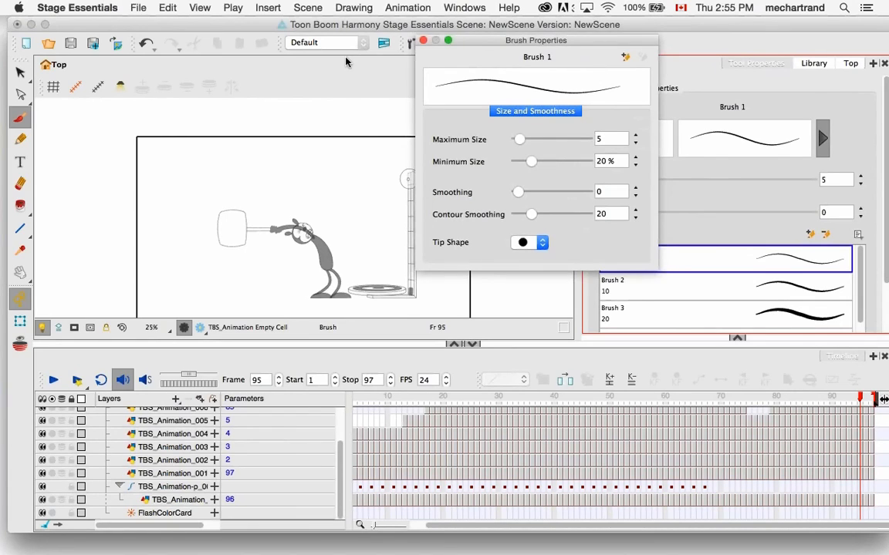
click(424, 41)
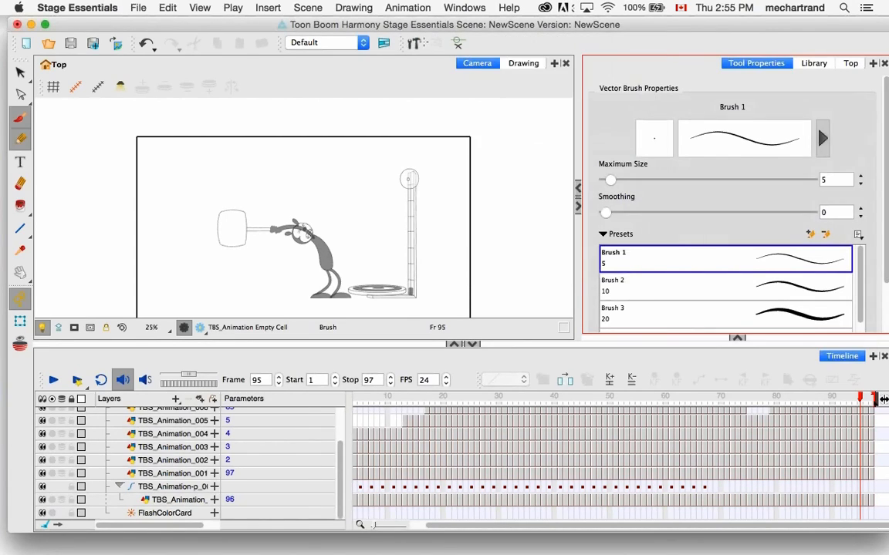
- Set the Pencil tool's maximum size to 297.6 and smoothing to 63.1, and save it as a new preset named MyPencil
key(alt+slash)
drag(608, 180, 784, 180)
drag(646, 212, 734, 213)
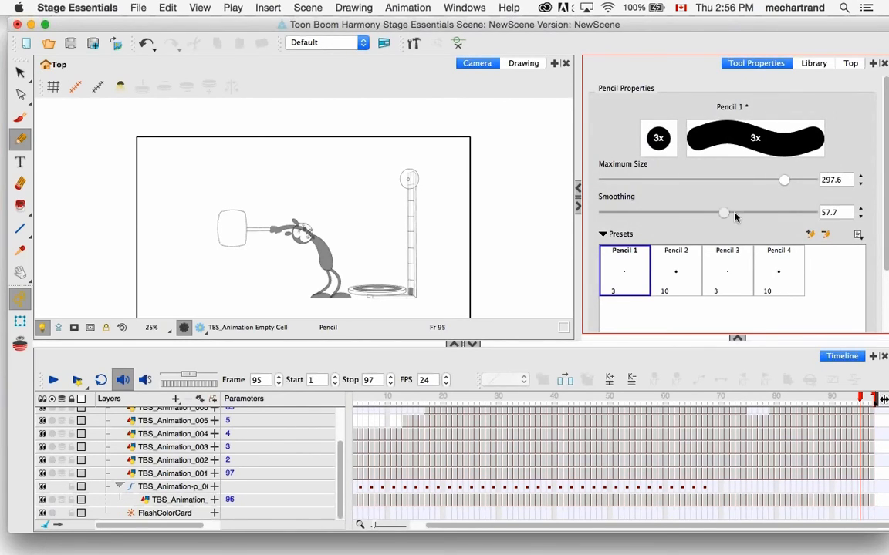
click(811, 237)
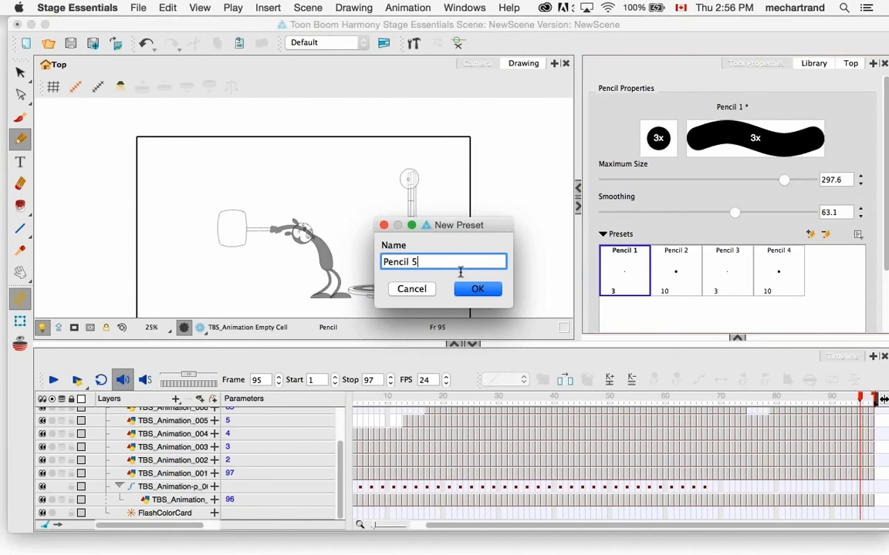
drag(420, 263, 391, 267)
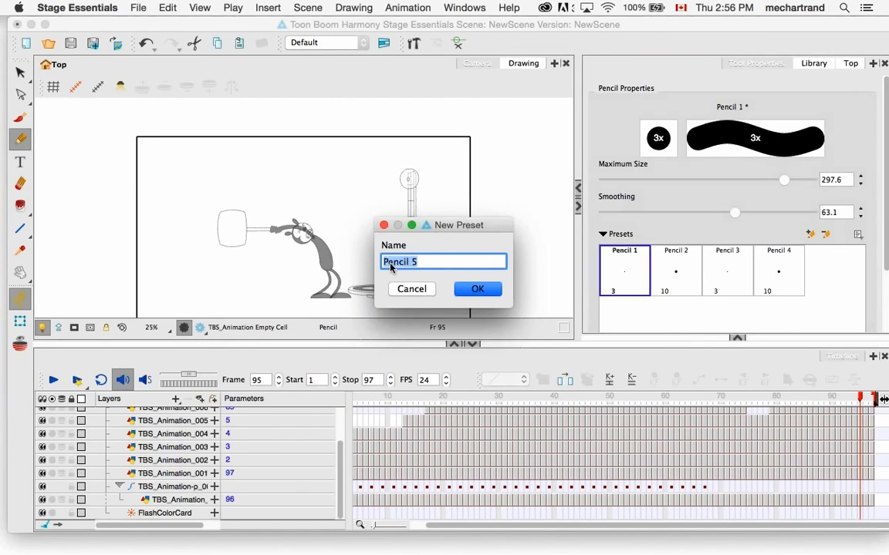
text(MyPencil)
click(476, 288)
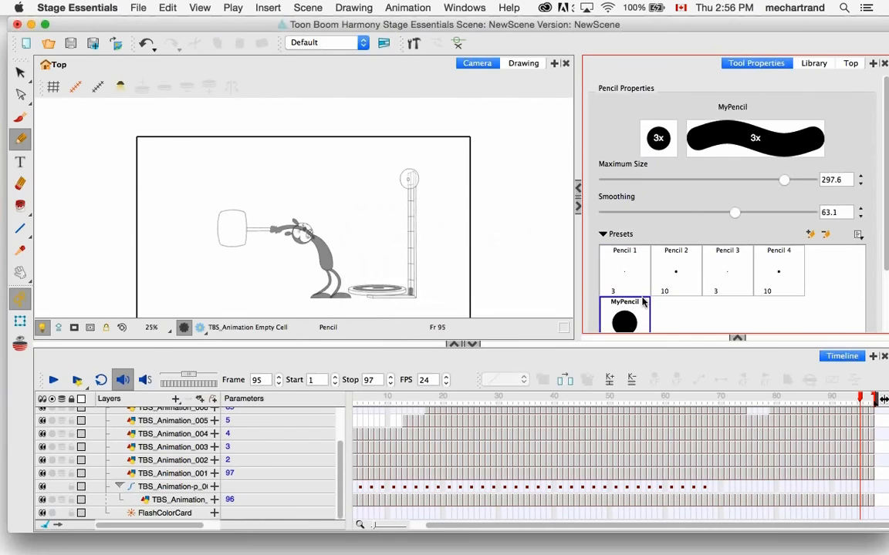
- Compare the Pencil 2 and Pencil 4 presets and return to the MyPencil preset
click(677, 276)
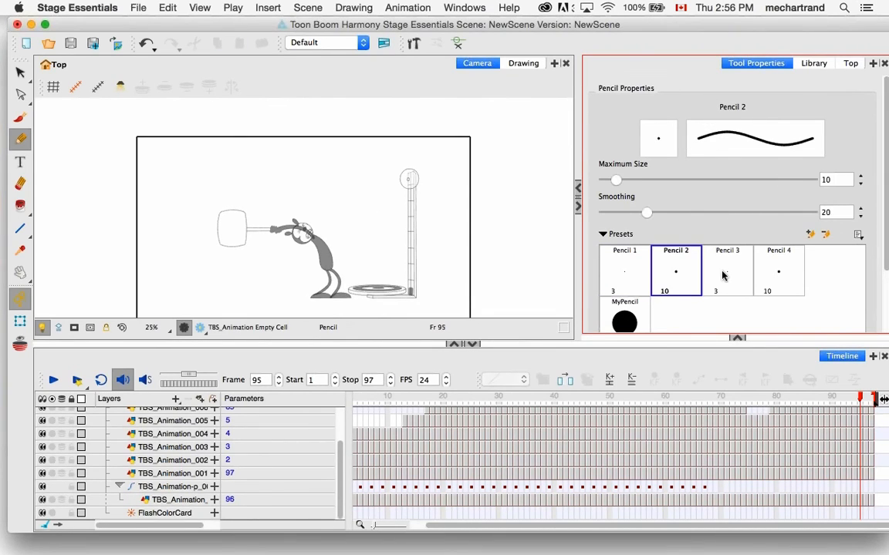
click(774, 276)
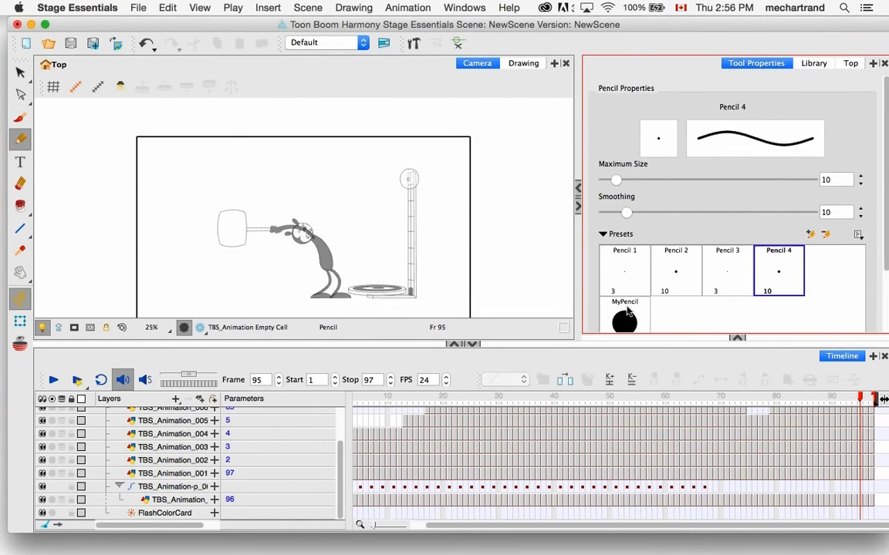
click(629, 312)
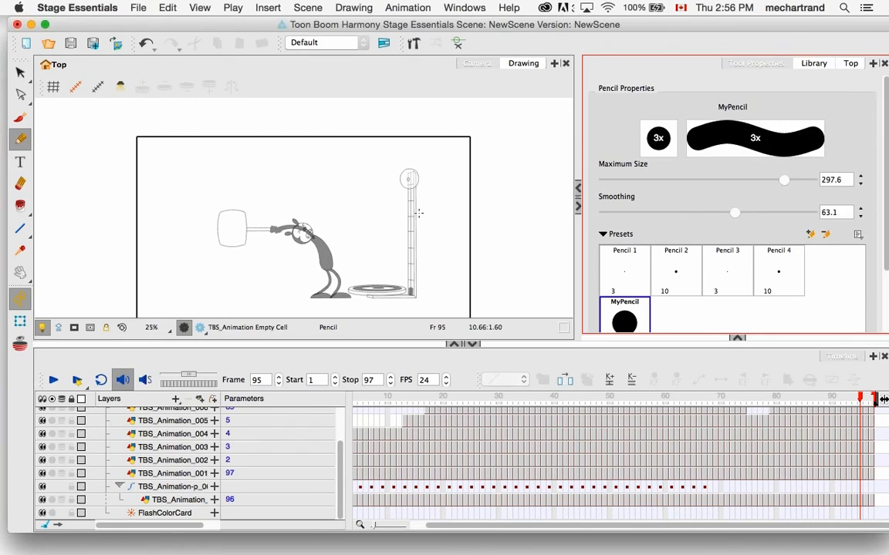
click(460, 289)
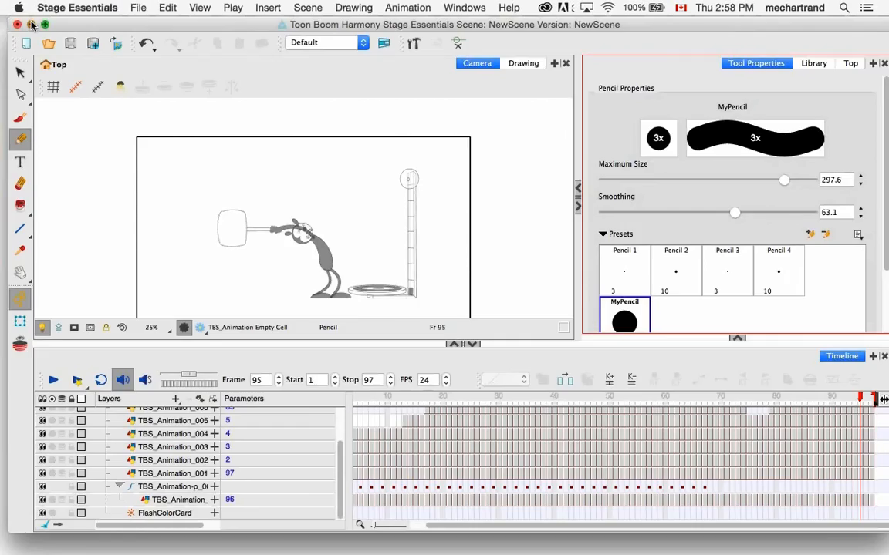
- Minimise the scene window, move the Essentials Library folder to a free area of the desktop and open it in icon view
click(32, 24)
drag(335, 158, 109, 229)
double_click(126, 263)
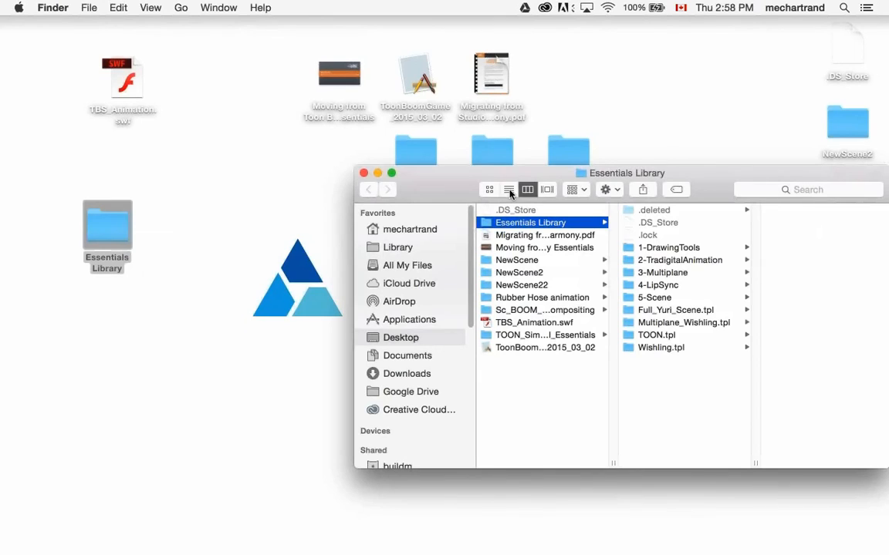
click(494, 191)
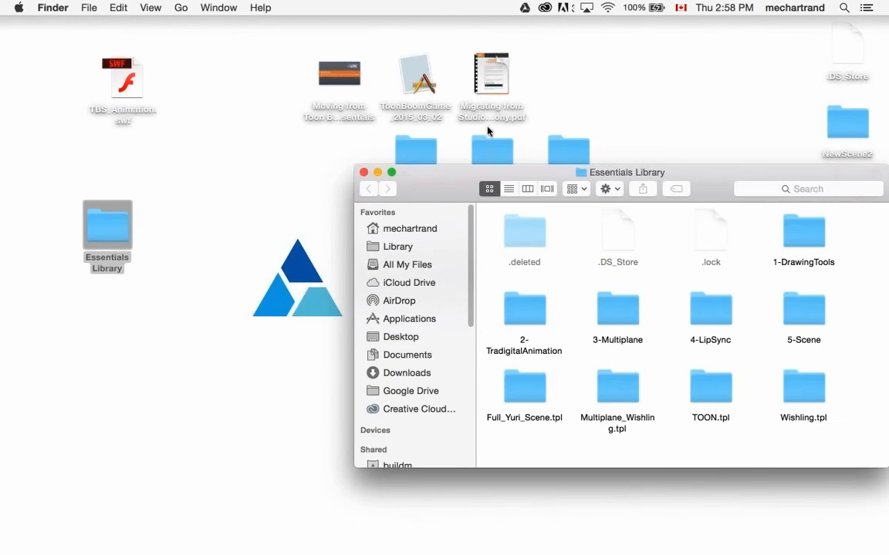
drag(439, 173, 223, 124)
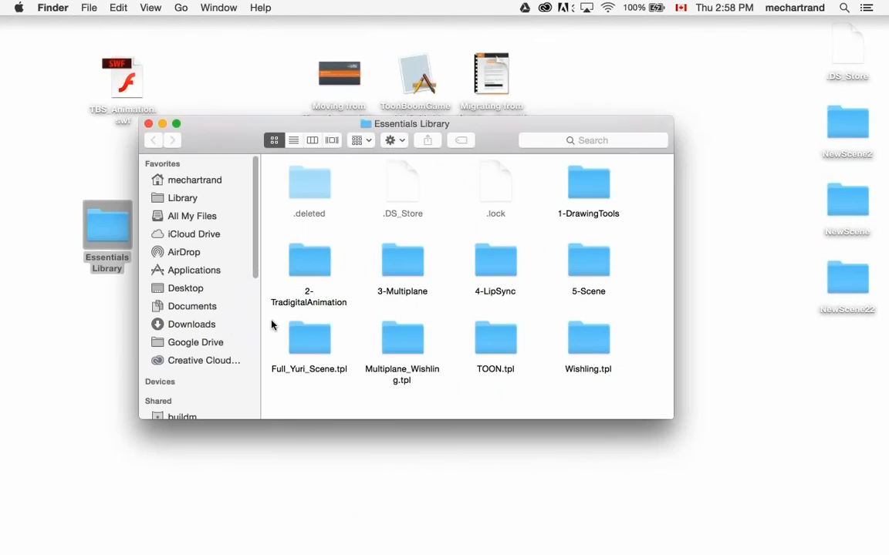
- Open scene.digital from 1-Bongo_Rough.tpl in the 1-DrawingTools folder, without saving the changes in the currently open Stage scene
double_click(591, 192)
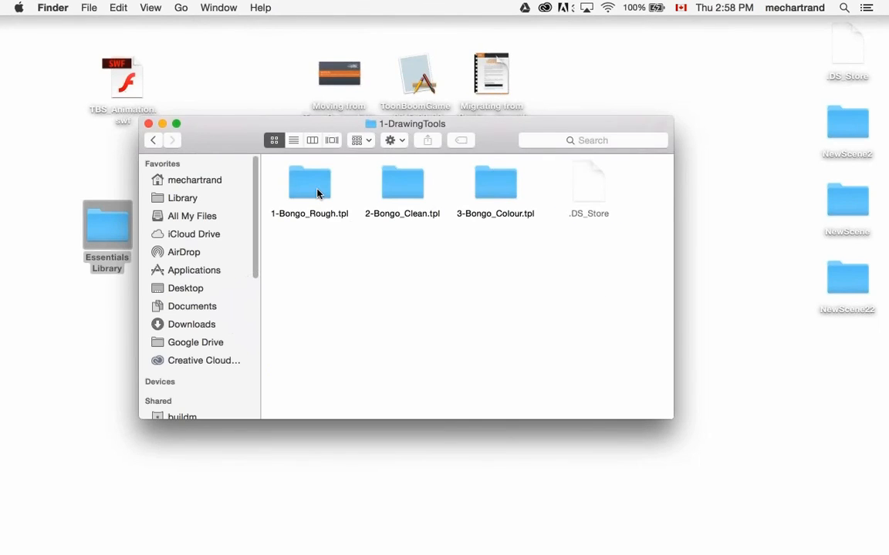
double_click(312, 187)
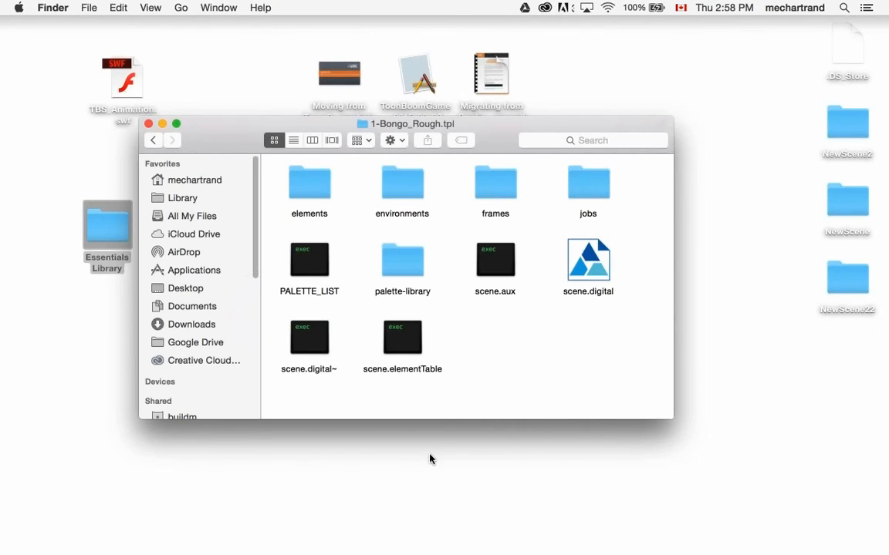
double_click(588, 267)
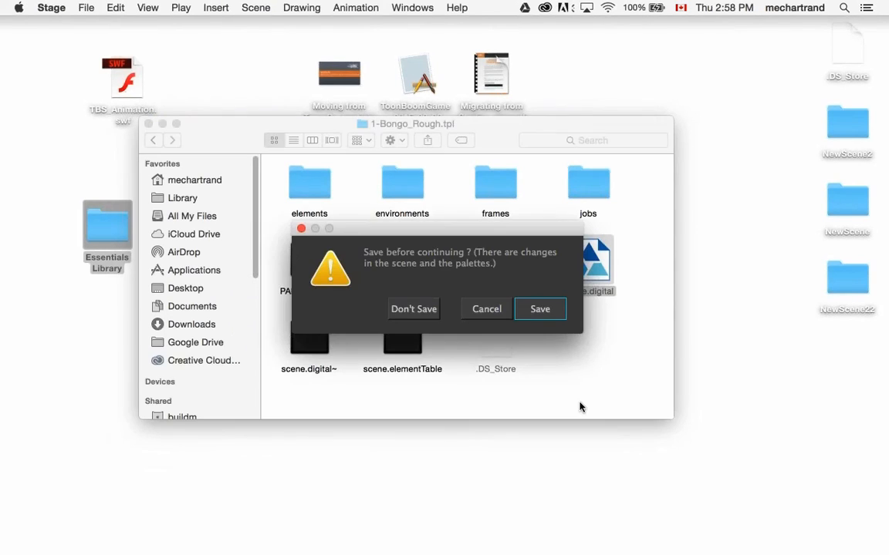
click(415, 310)
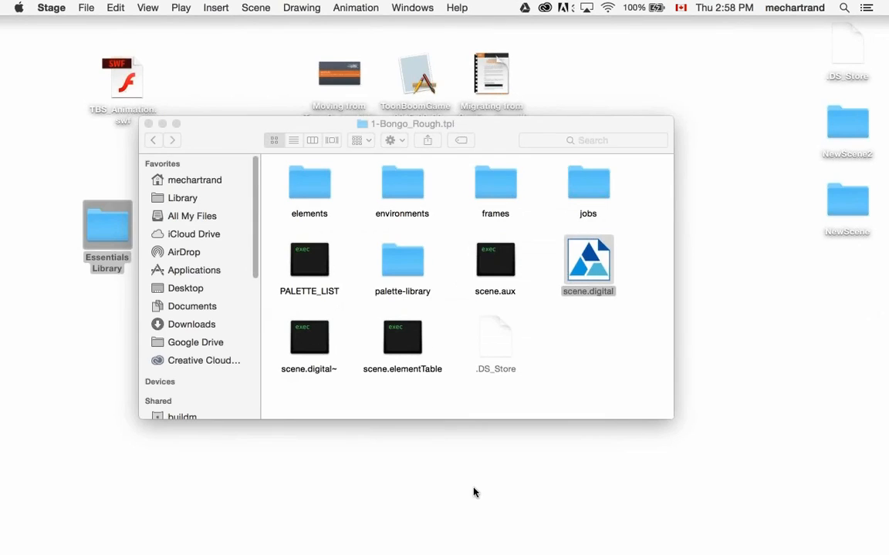